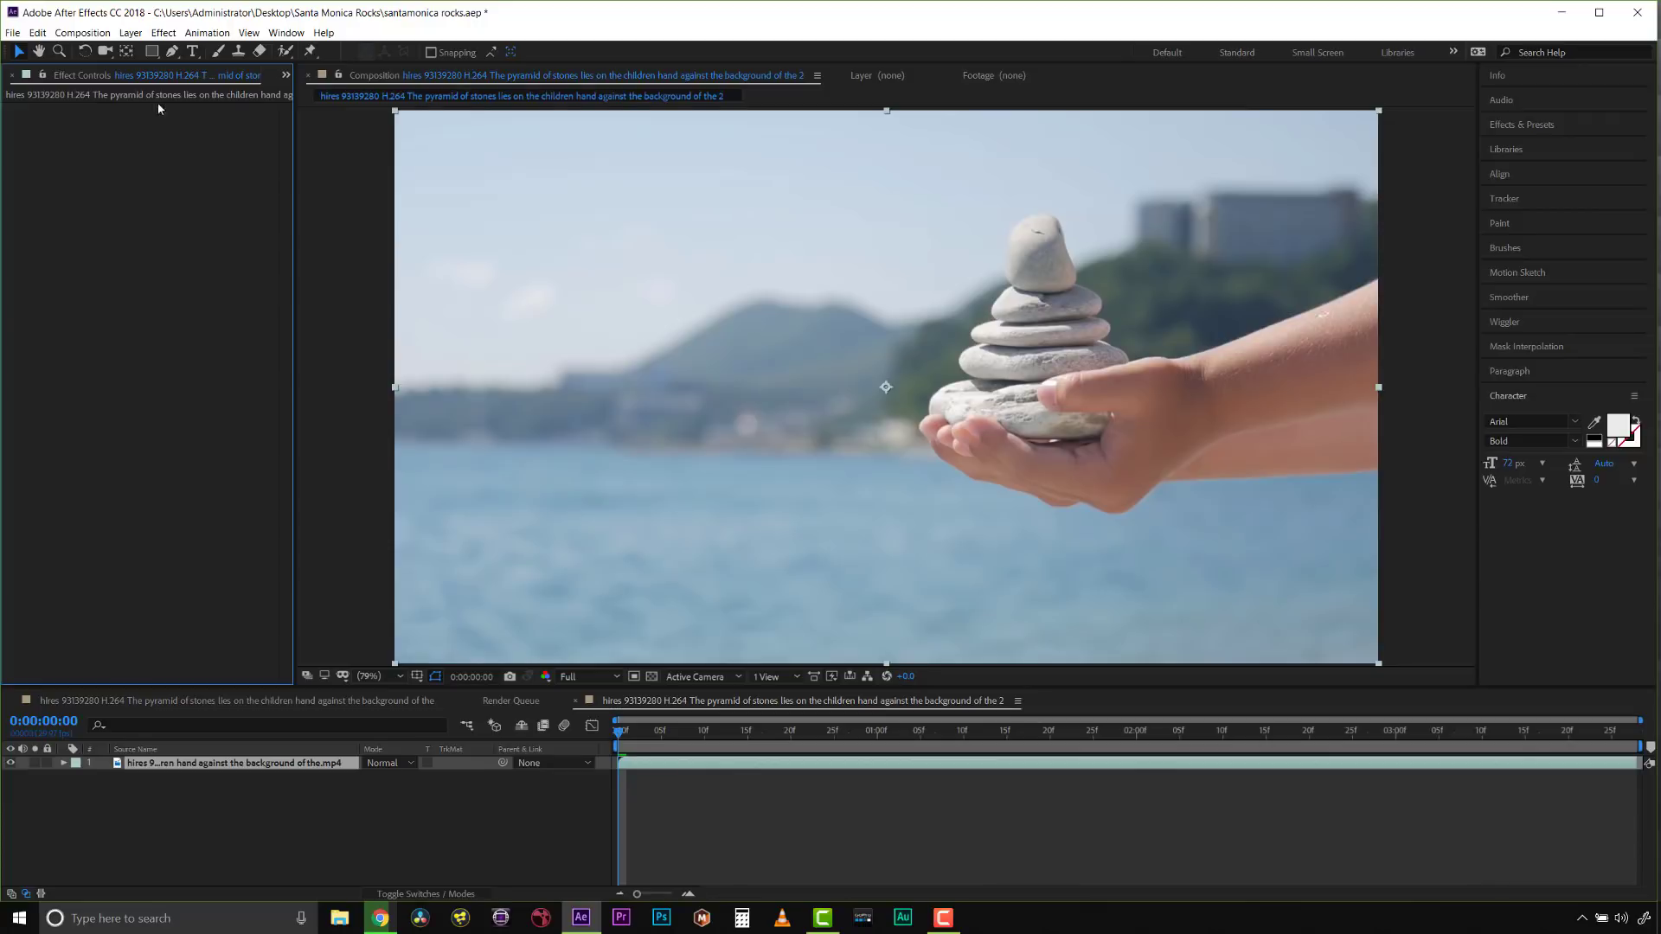
Apply the Boris FX Mocha Pro effect to the stones footage layer and launch the Mocha Pro interface
click(164, 35)
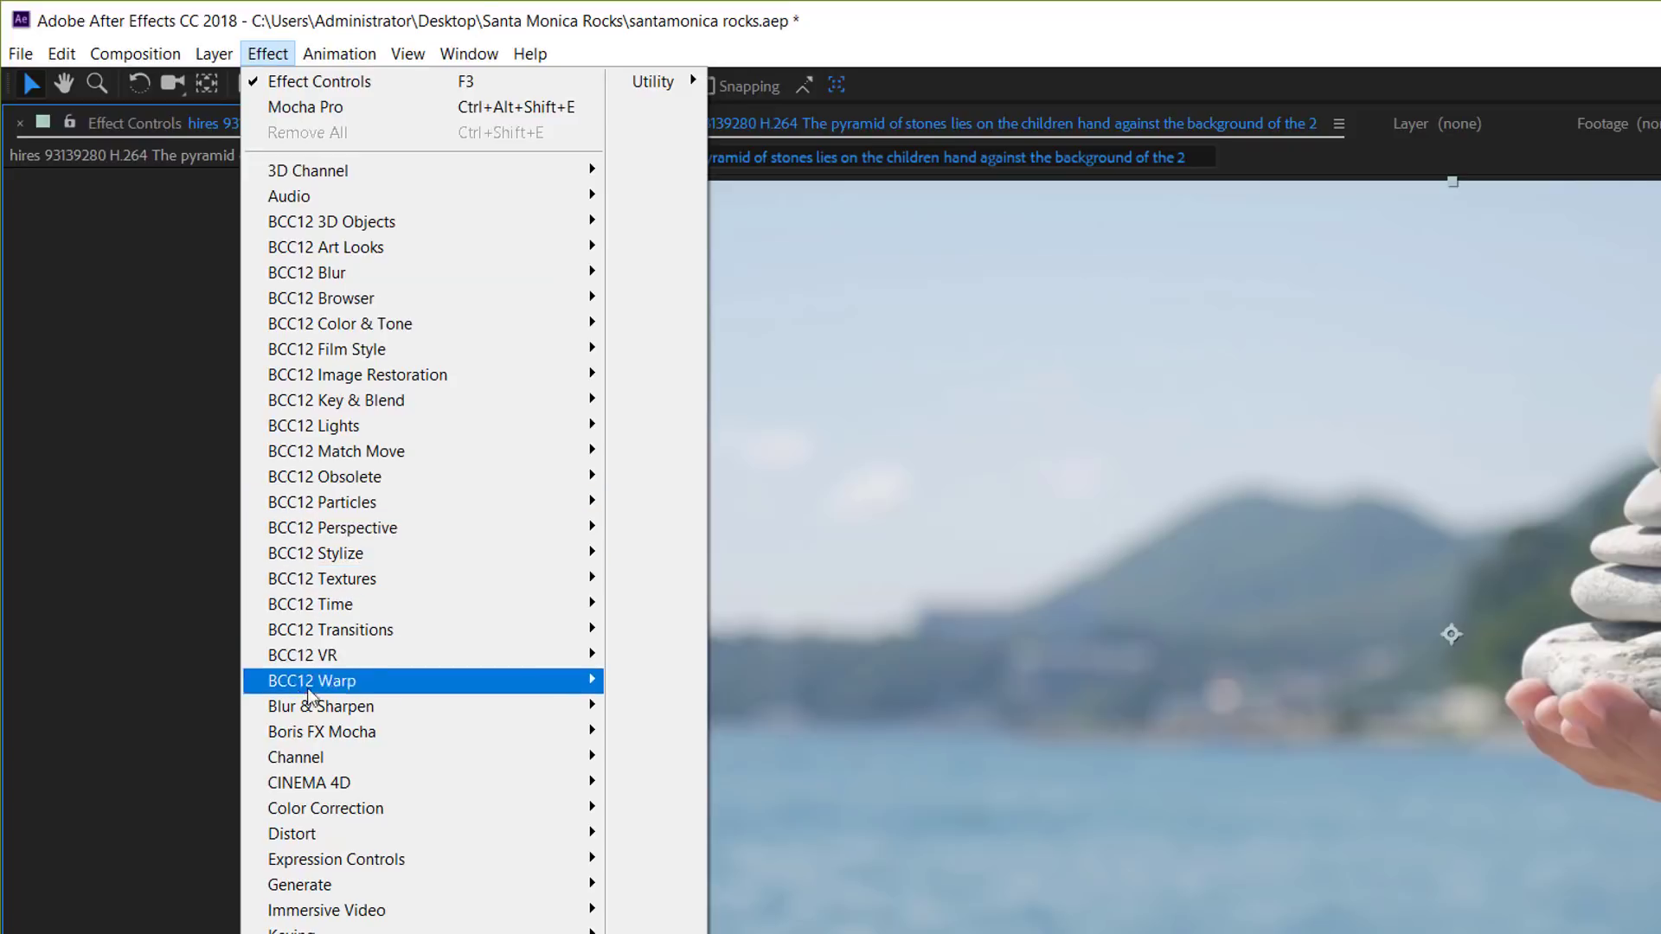
mouse_move(346, 735)
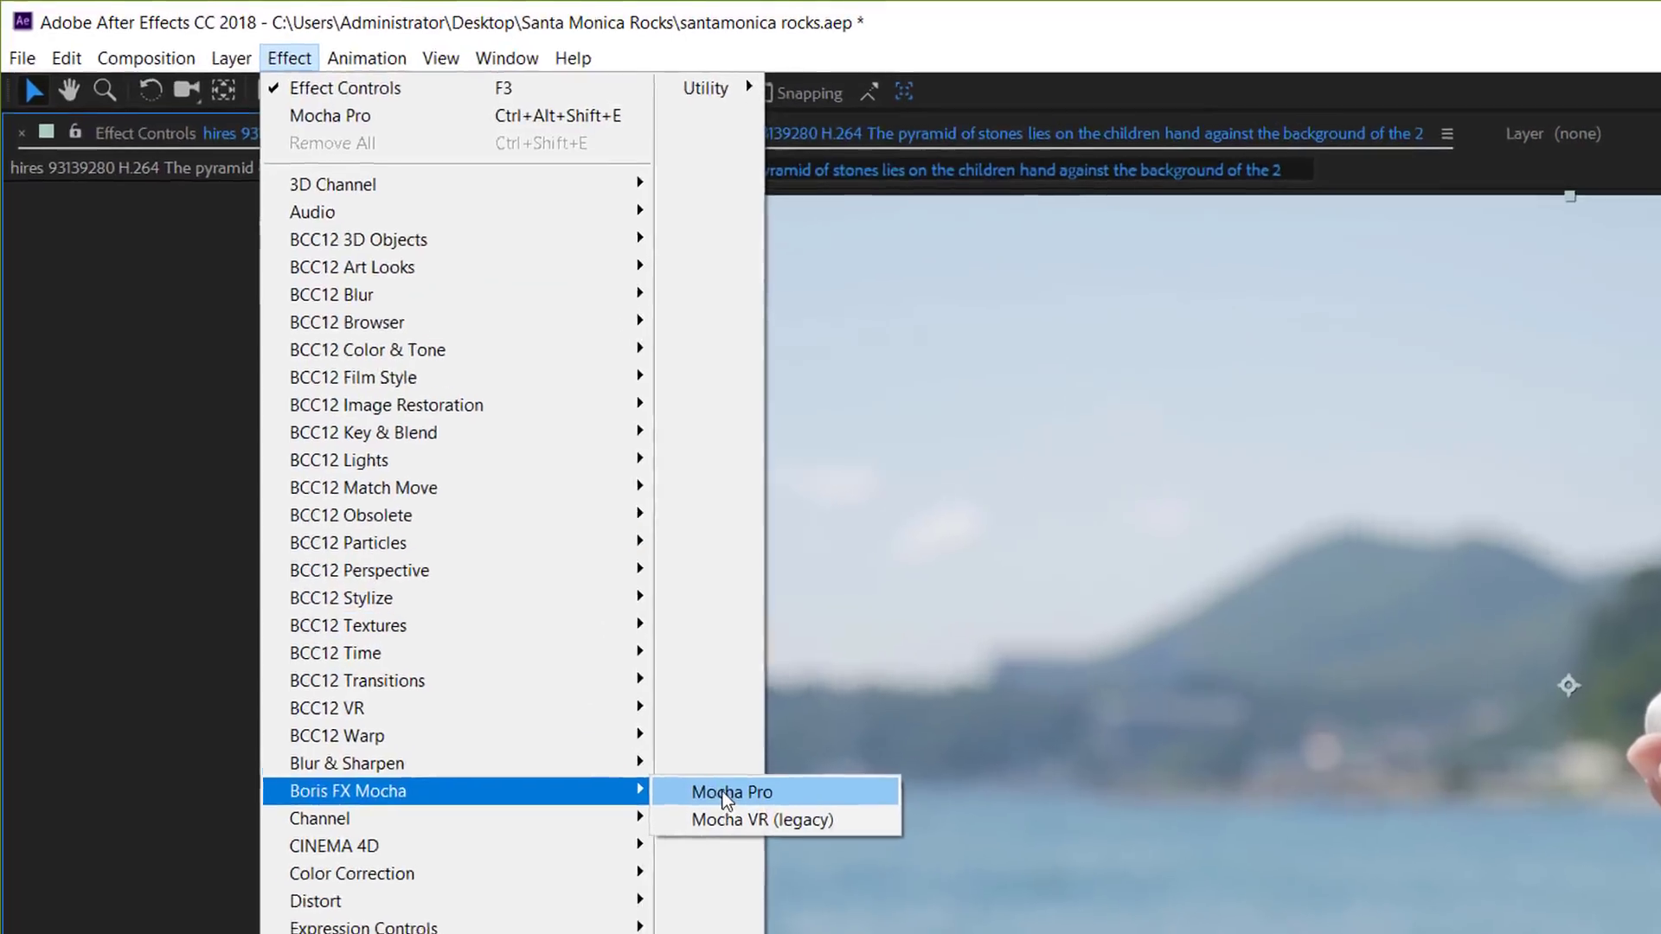
click(725, 793)
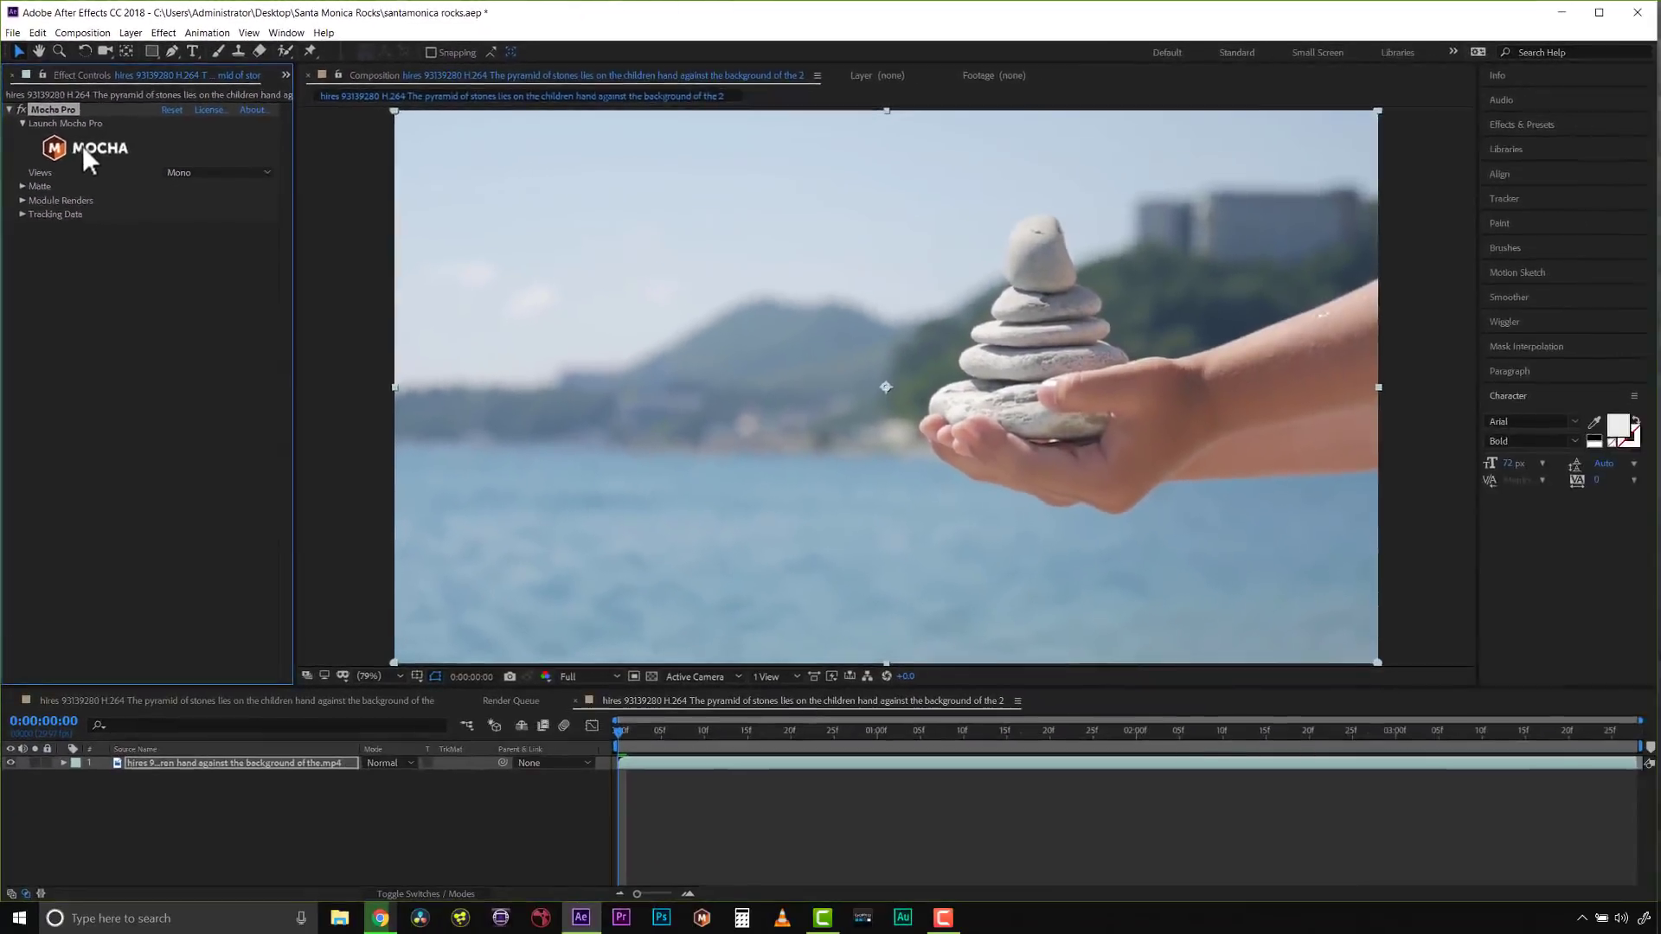
click(176, 316)
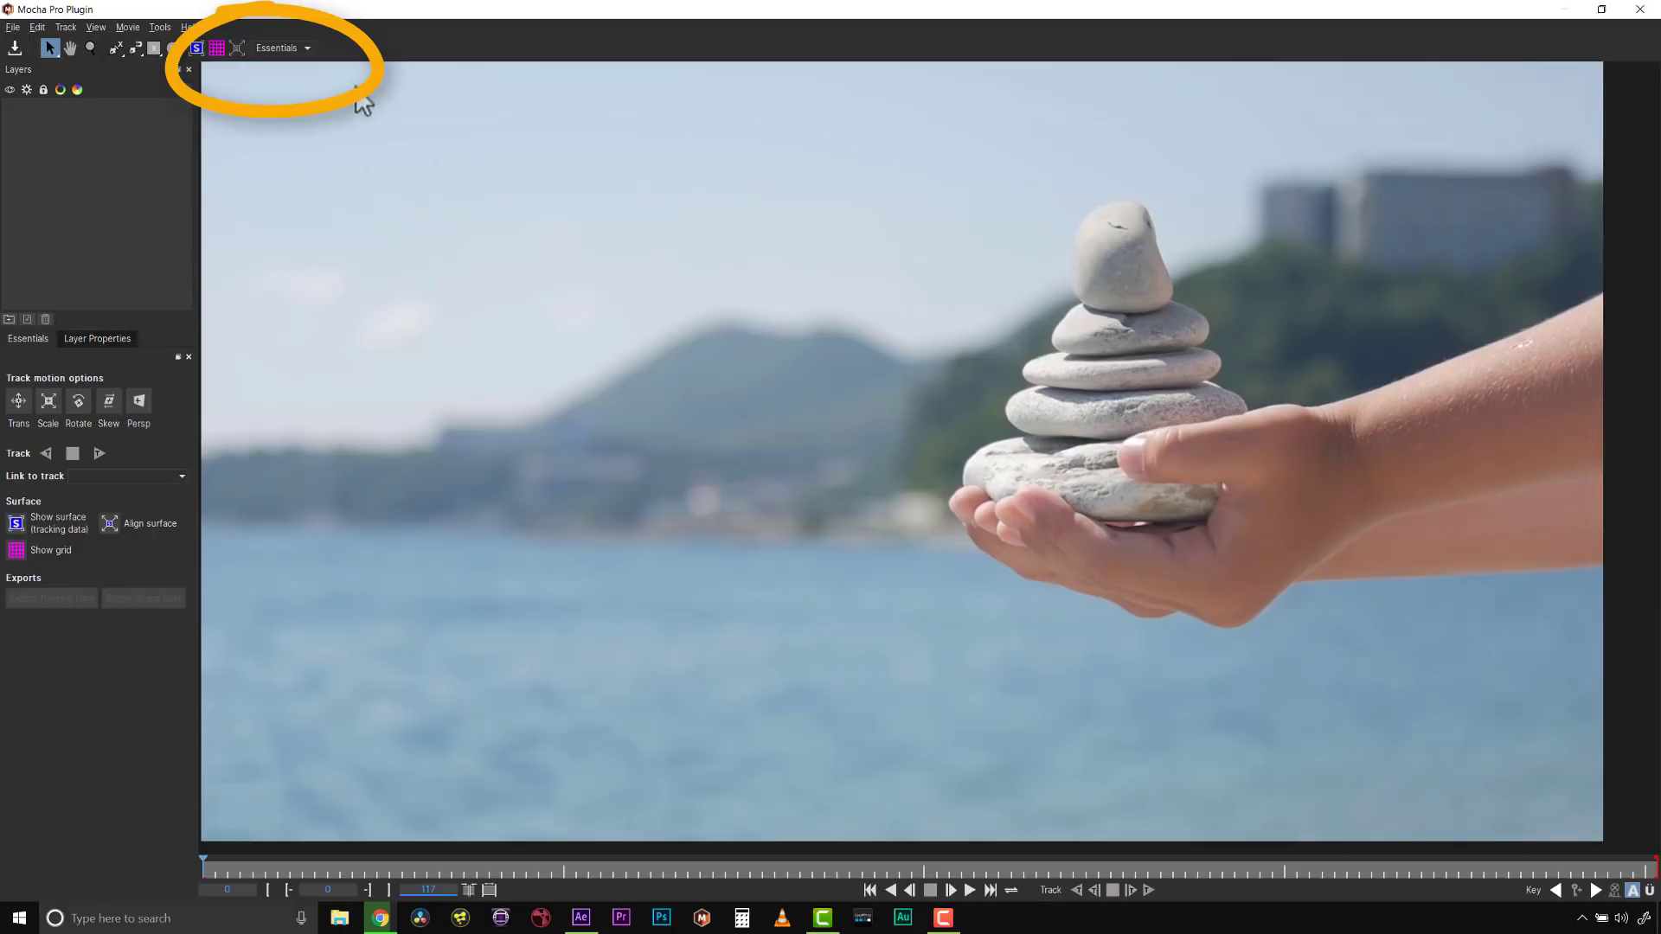
Trace the stack of stones with a magnetic spline, closing the shape loosely across the palm beneath it
click(133, 46)
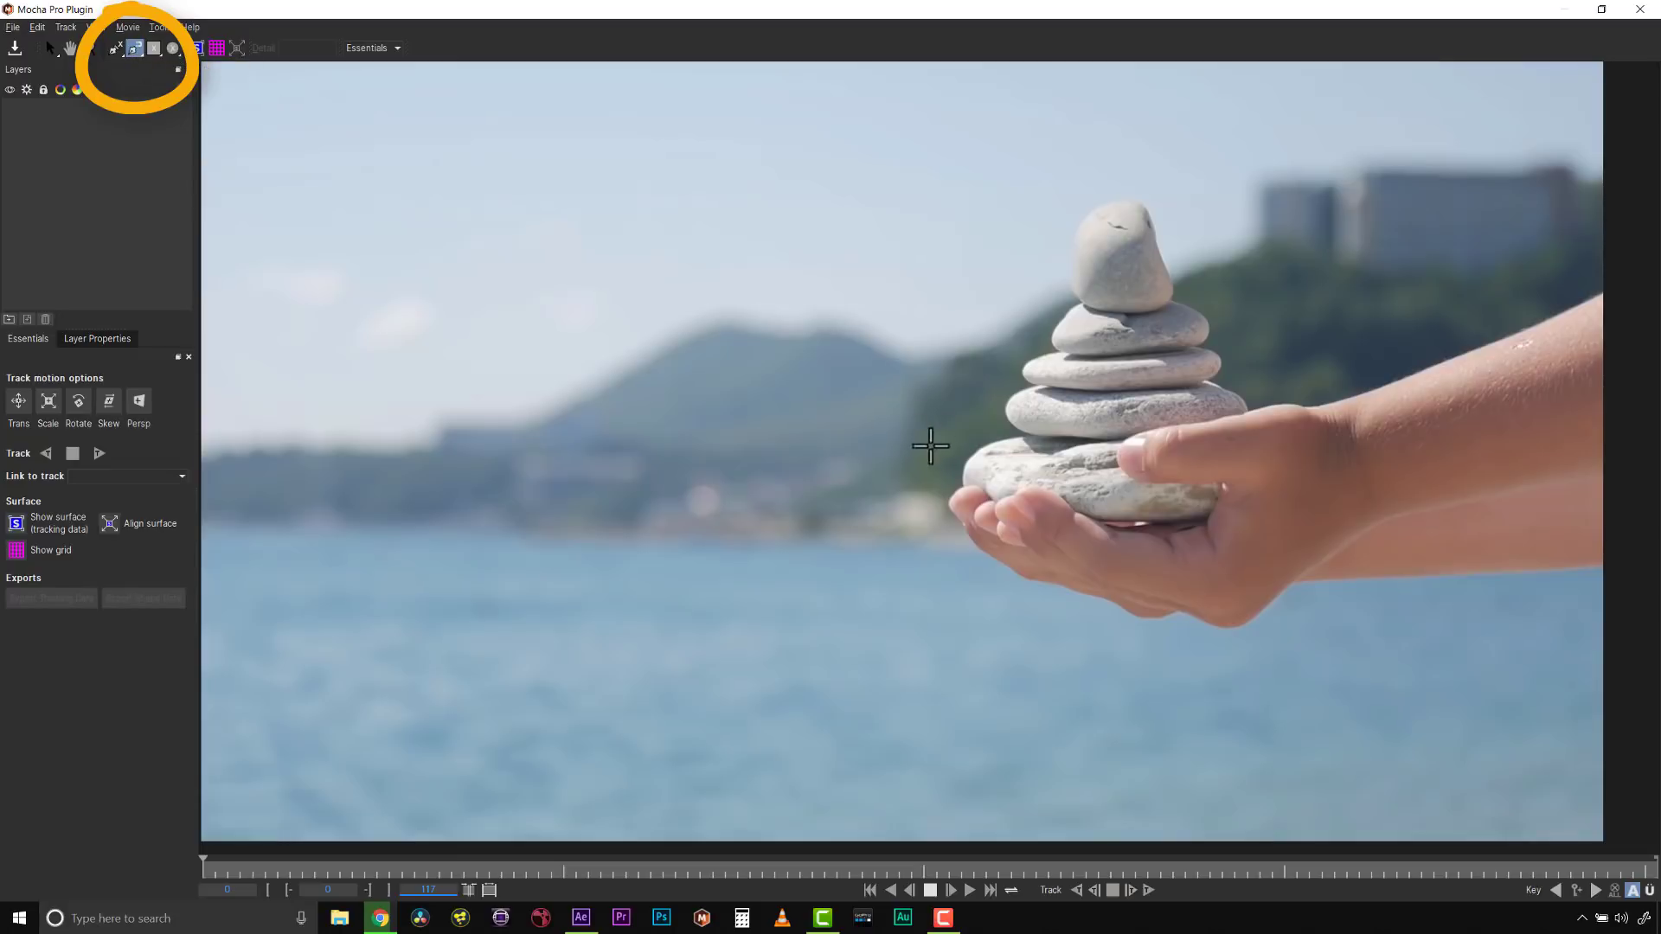
click(959, 481)
click(1028, 434)
click(1039, 387)
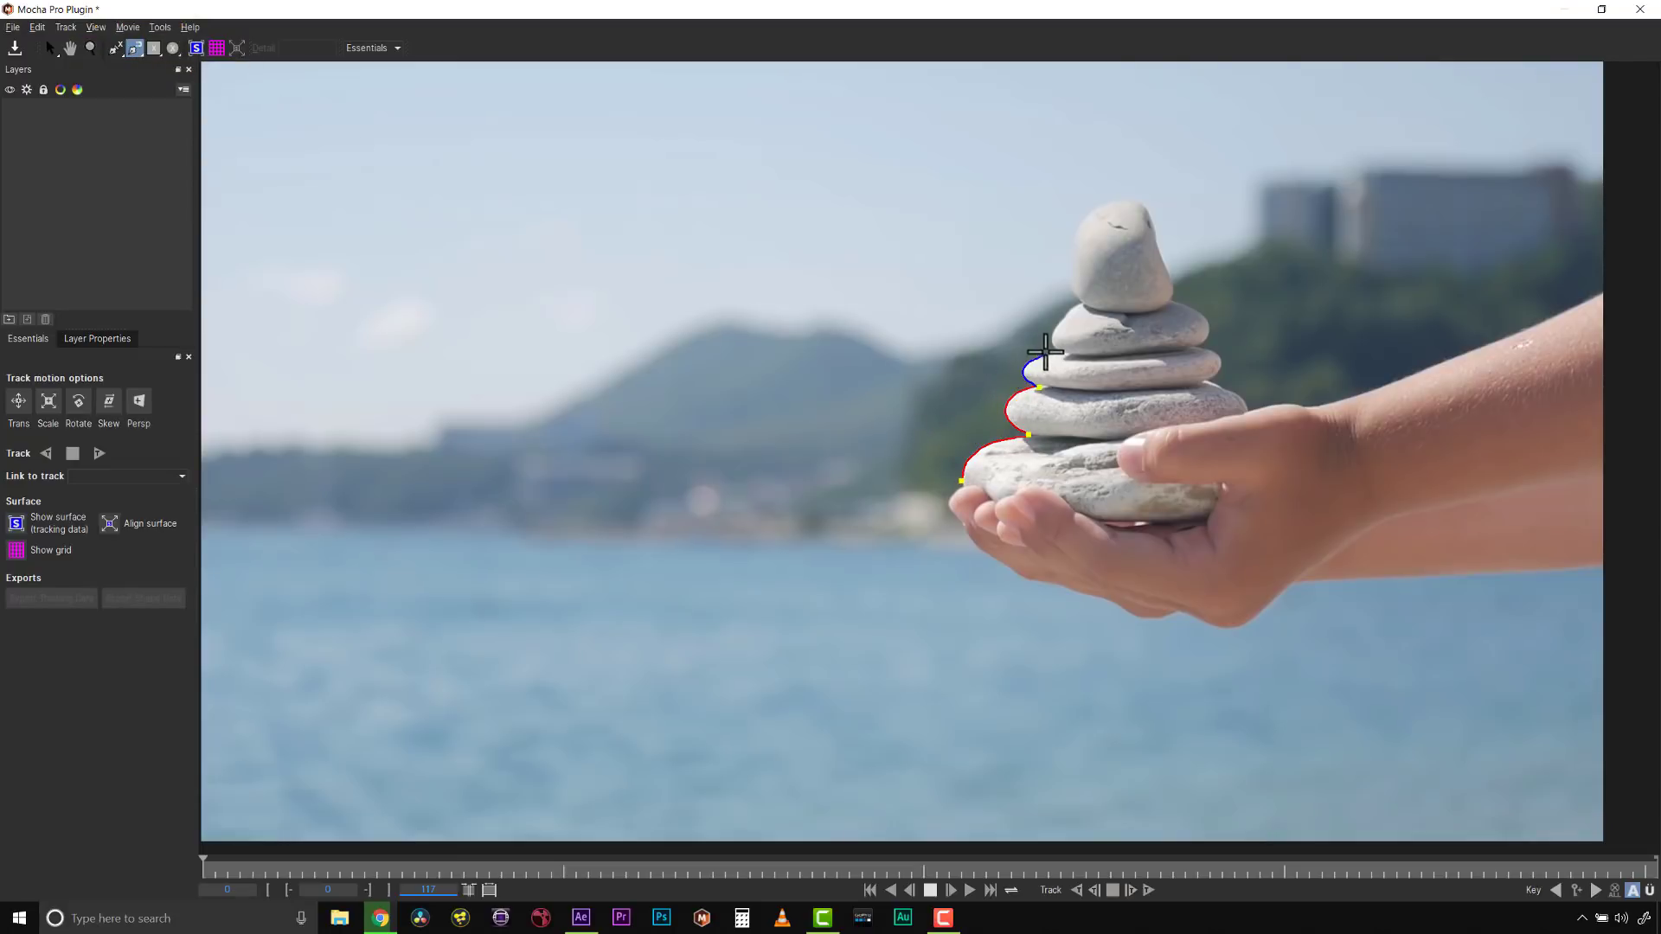
click(1057, 350)
click(1079, 298)
click(1075, 250)
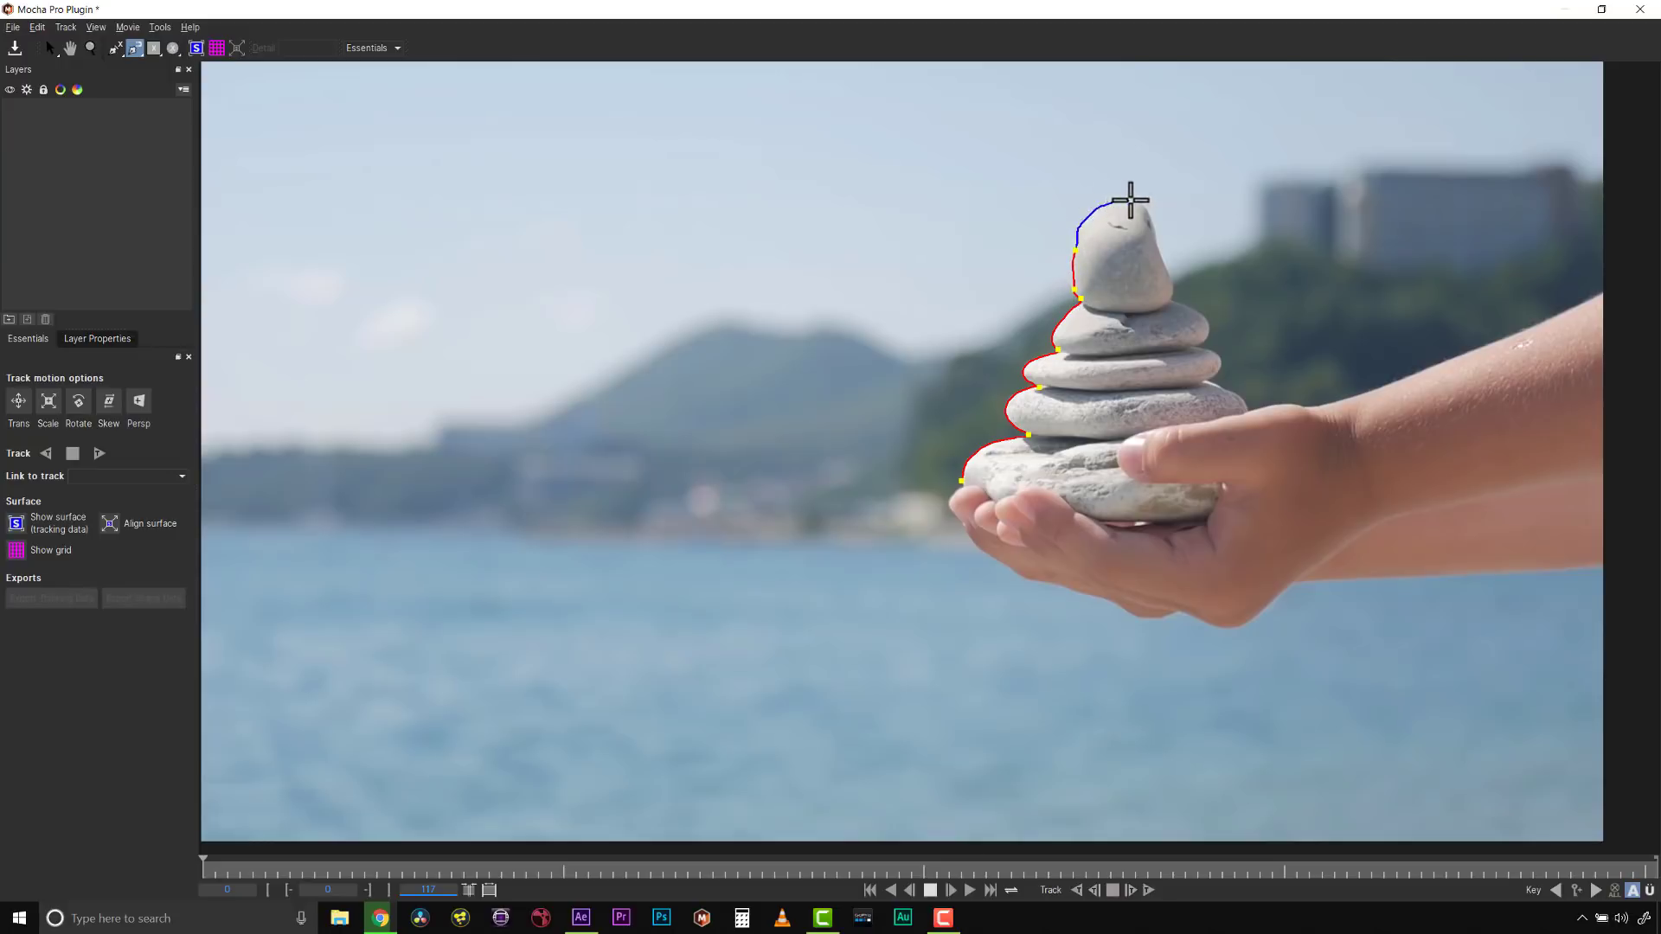
click(1105, 207)
click(1138, 202)
click(1157, 238)
click(1171, 301)
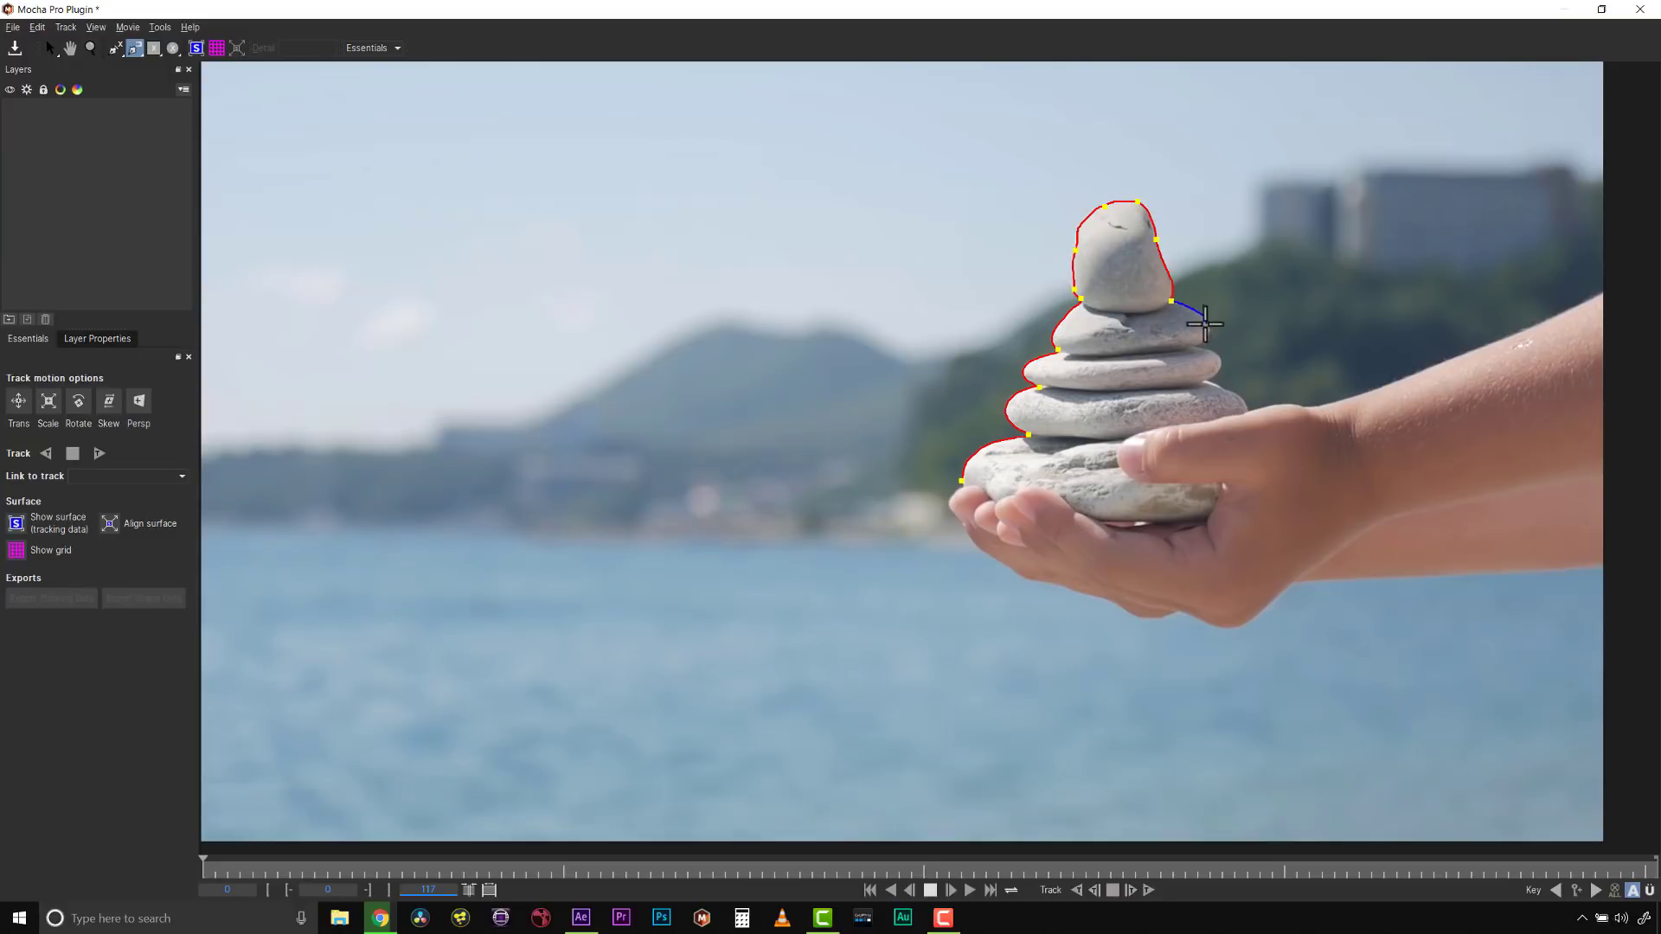
click(1197, 347)
click(1208, 380)
right_click(987, 523)
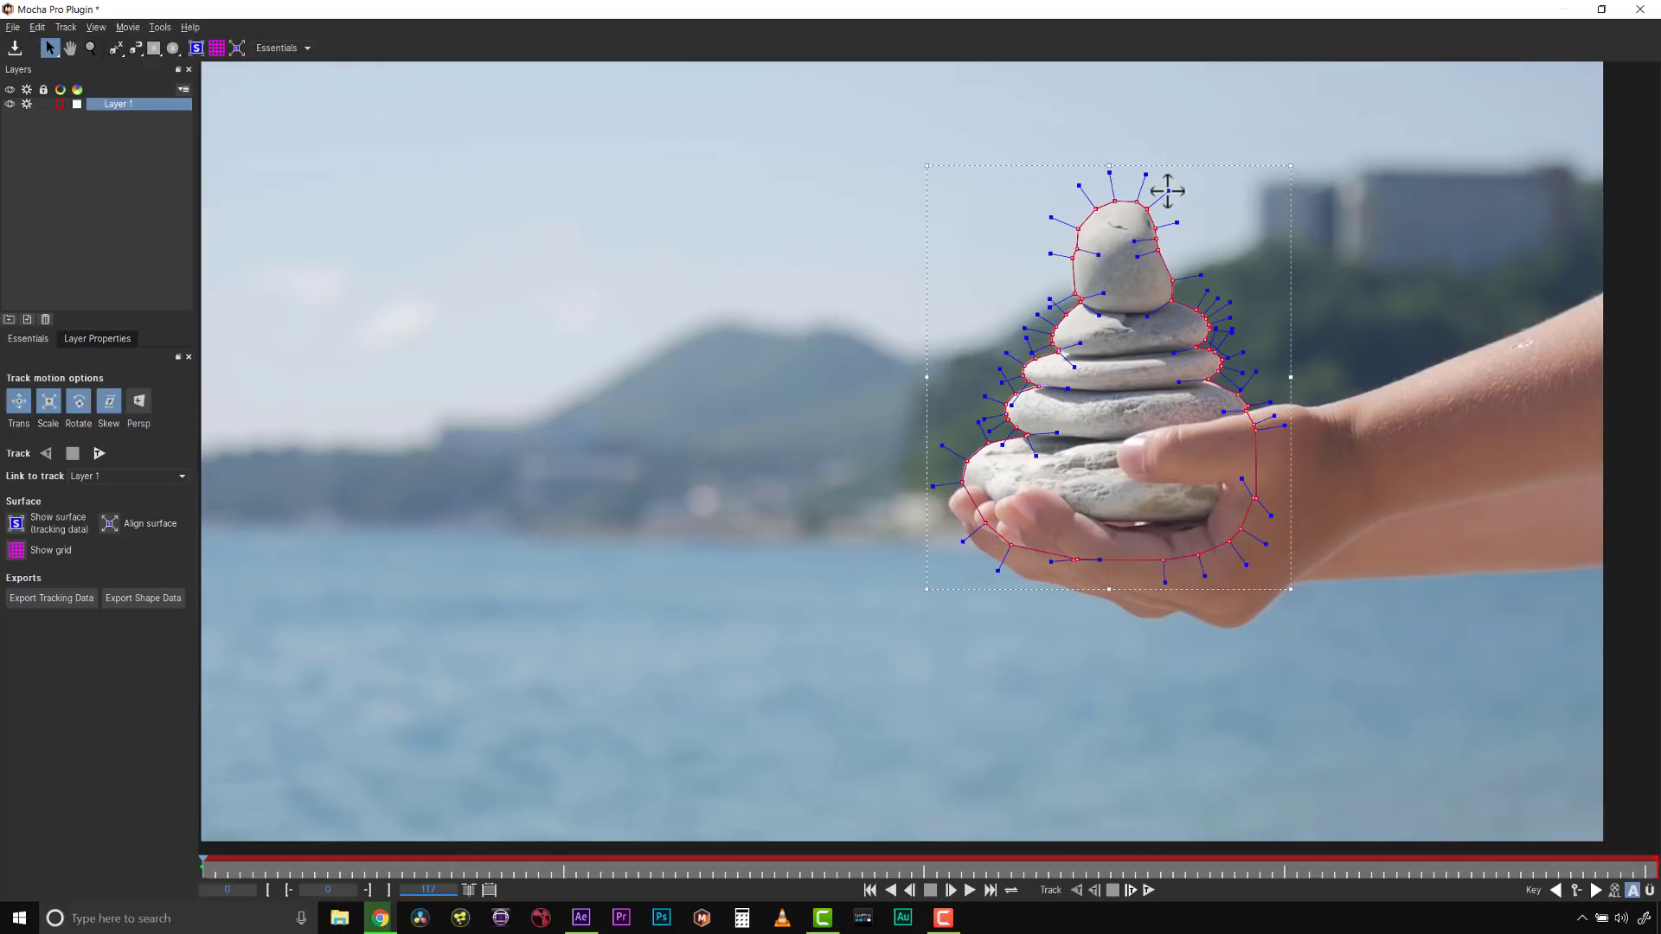
Tighten the curve handles of the stones shape, rename its layer rocks roto and deselect it
drag(1168, 191, 1162, 196)
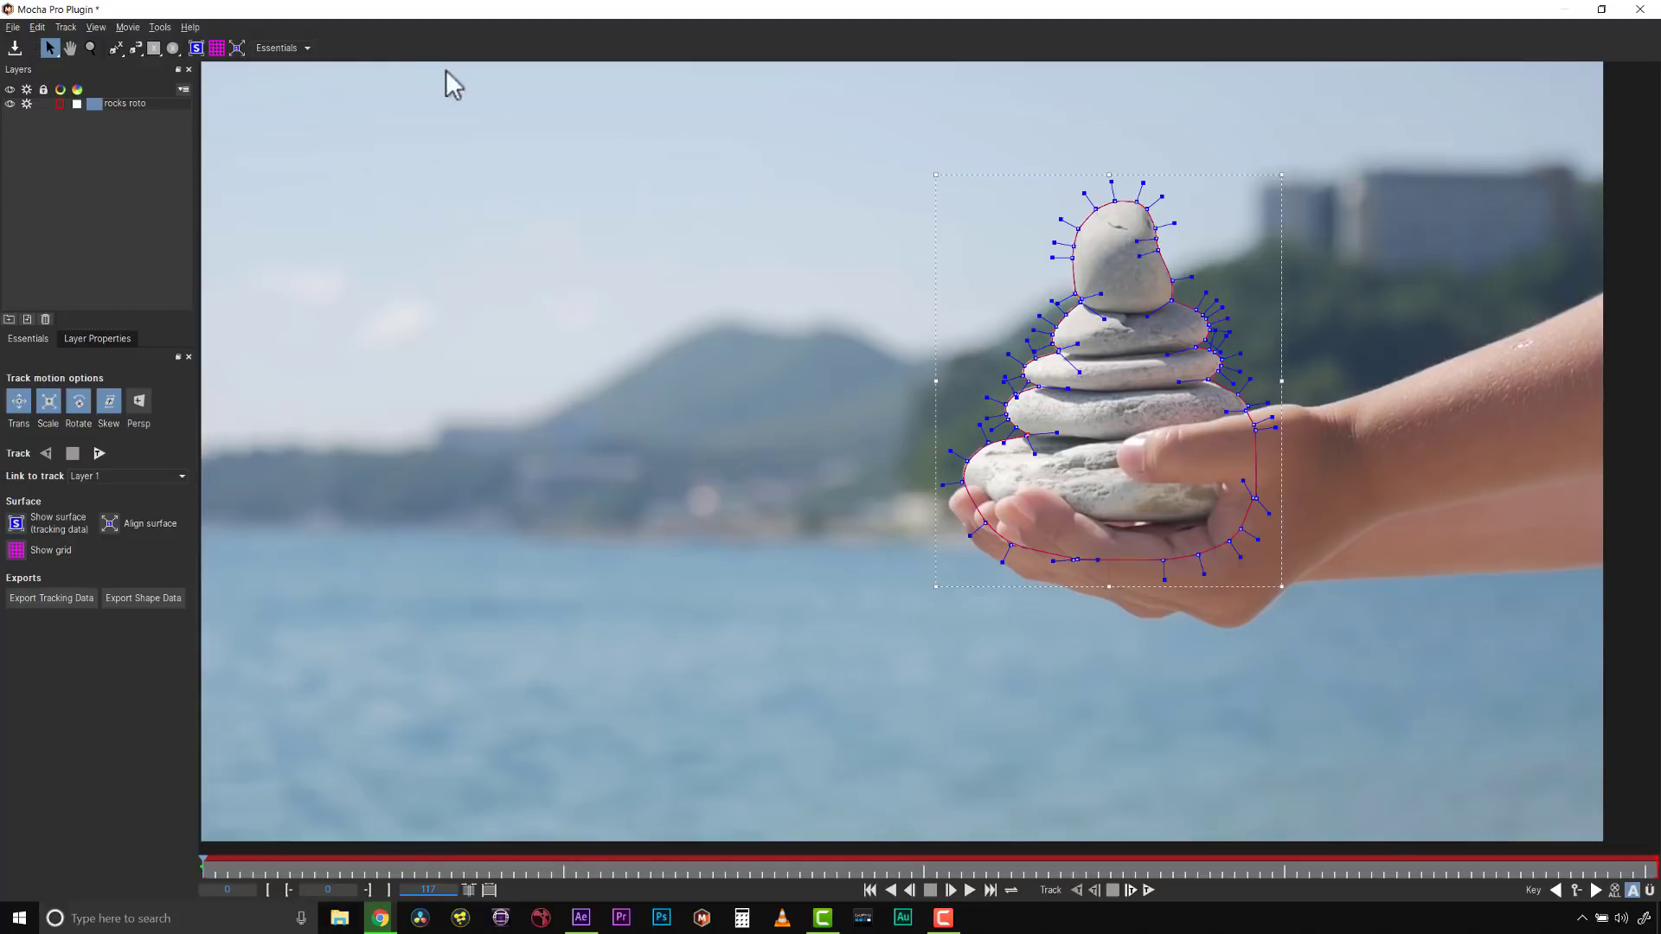
click(150, 125)
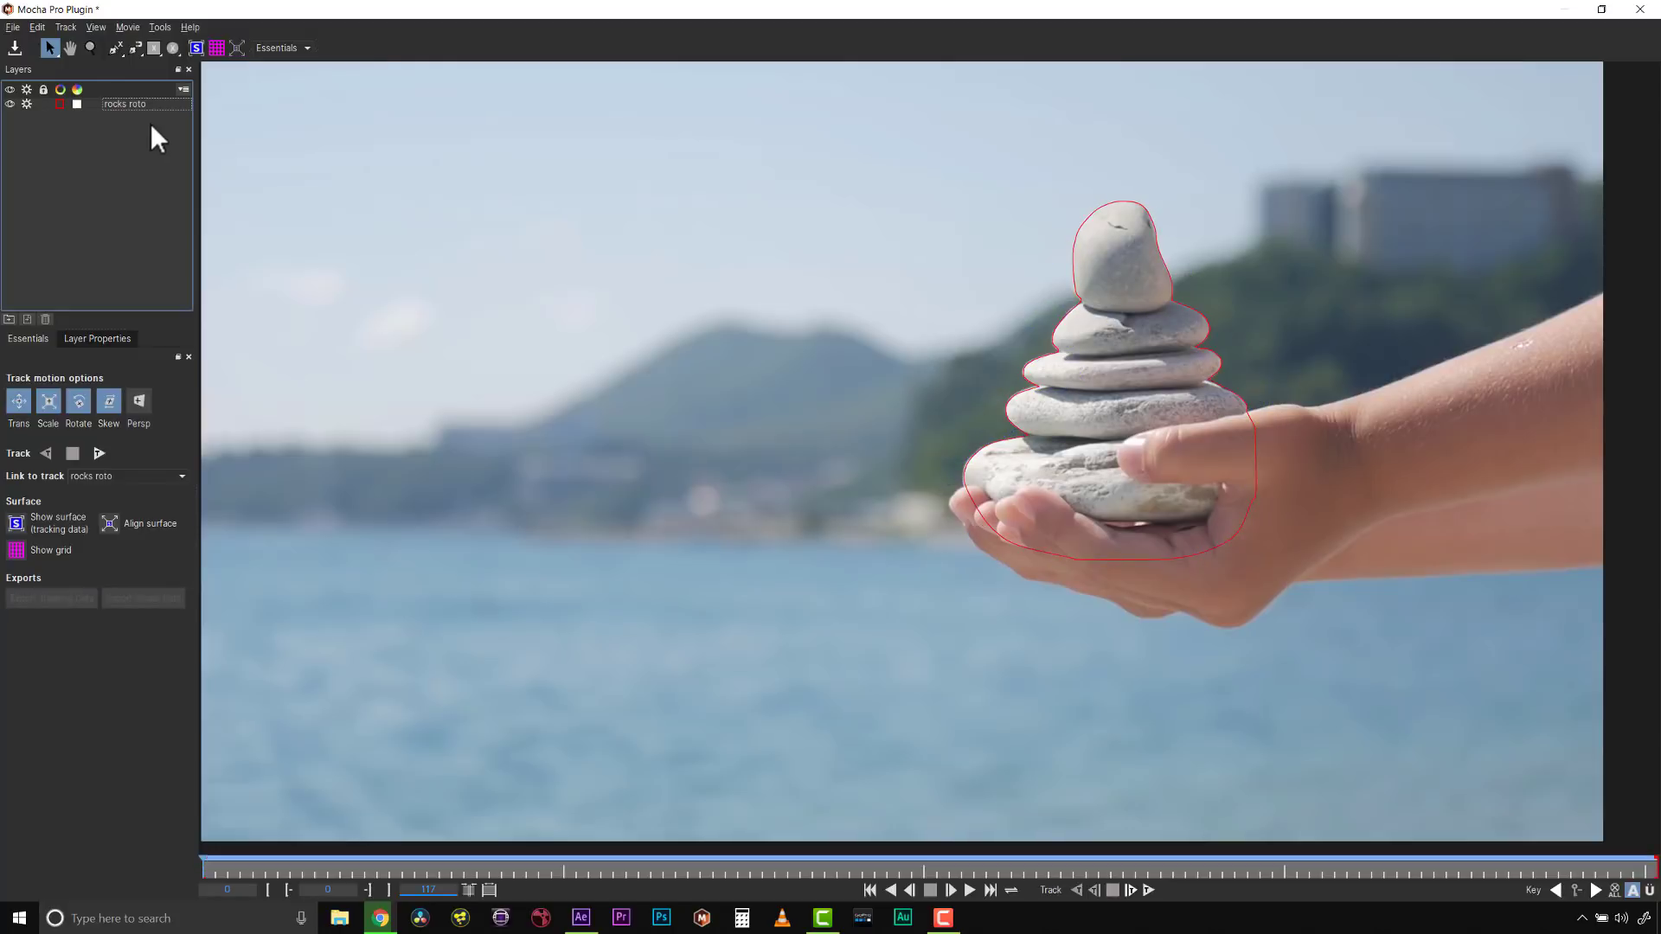
Trace the front hand from the fingertips around the thumb to the wrist with a closed magnetic spline on a new layer
click(134, 48)
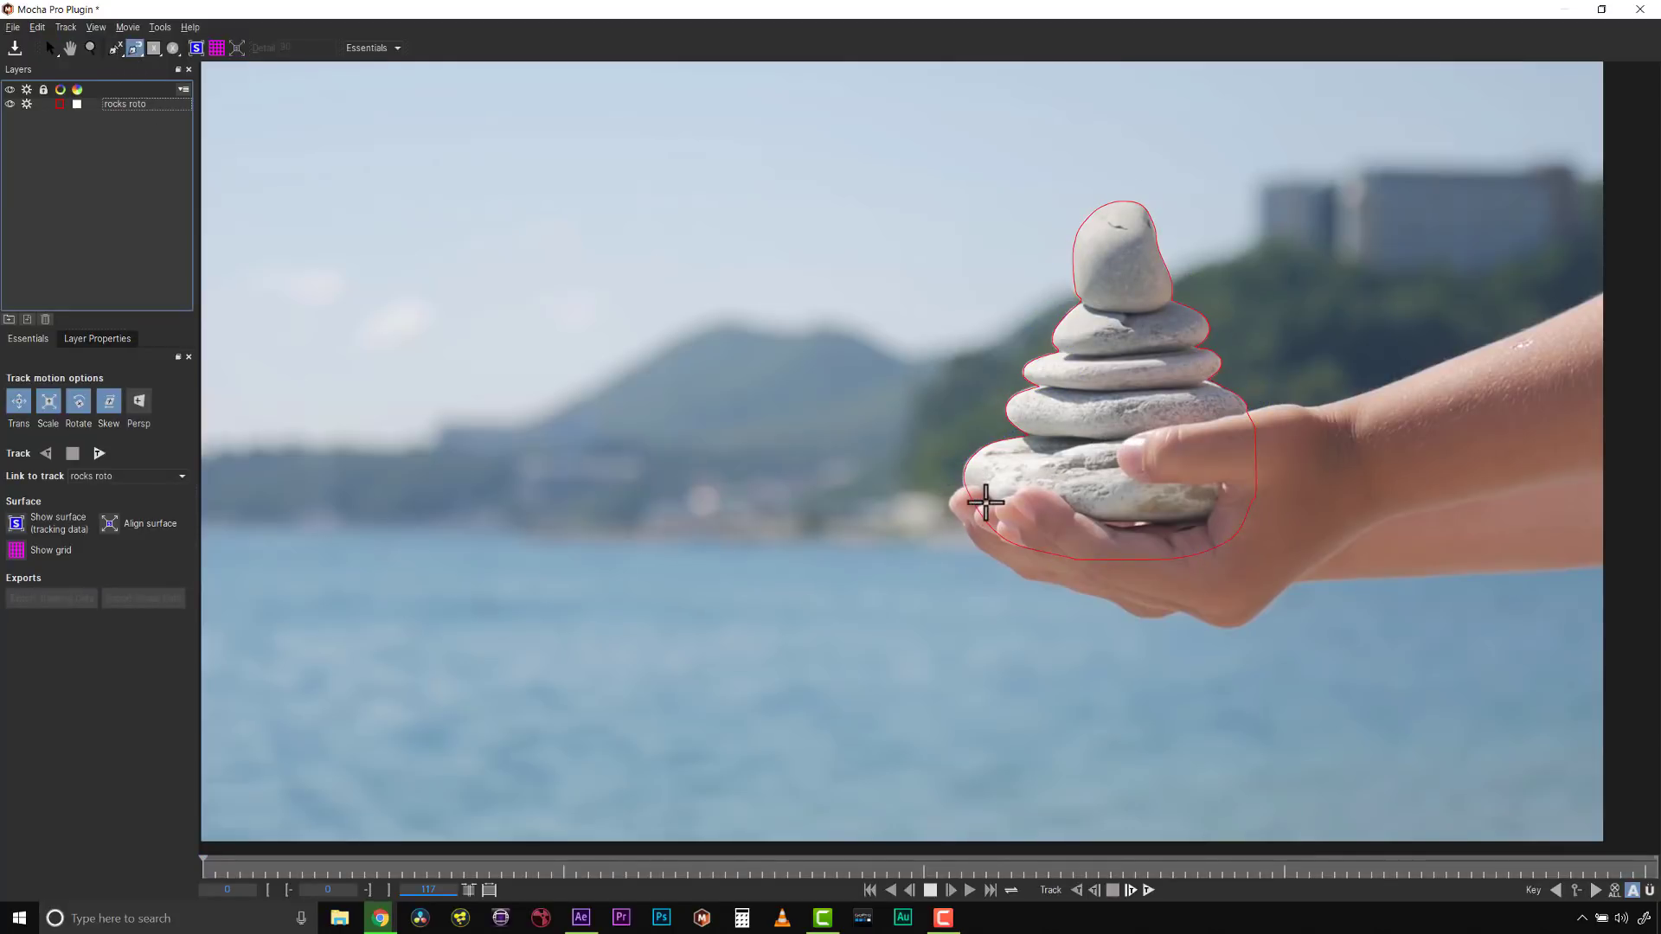
mouse_move(987, 501)
mouse_down()
mouse_move(981, 540)
mouse_move(1236, 625)
mouse_move(1384, 523)
mouse_move(1402, 435)
mouse_move(1286, 403)
mouse_move(1117, 447)
mouse_move(1158, 491)
mouse_move(1116, 452)
mouse_move(1122, 475)
mouse_move(1209, 479)
mouse_move(1219, 494)
mouse_move(1193, 522)
mouse_move(1217, 502)
mouse_move(1088, 519)
mouse_move(1009, 482)
mouse_up()
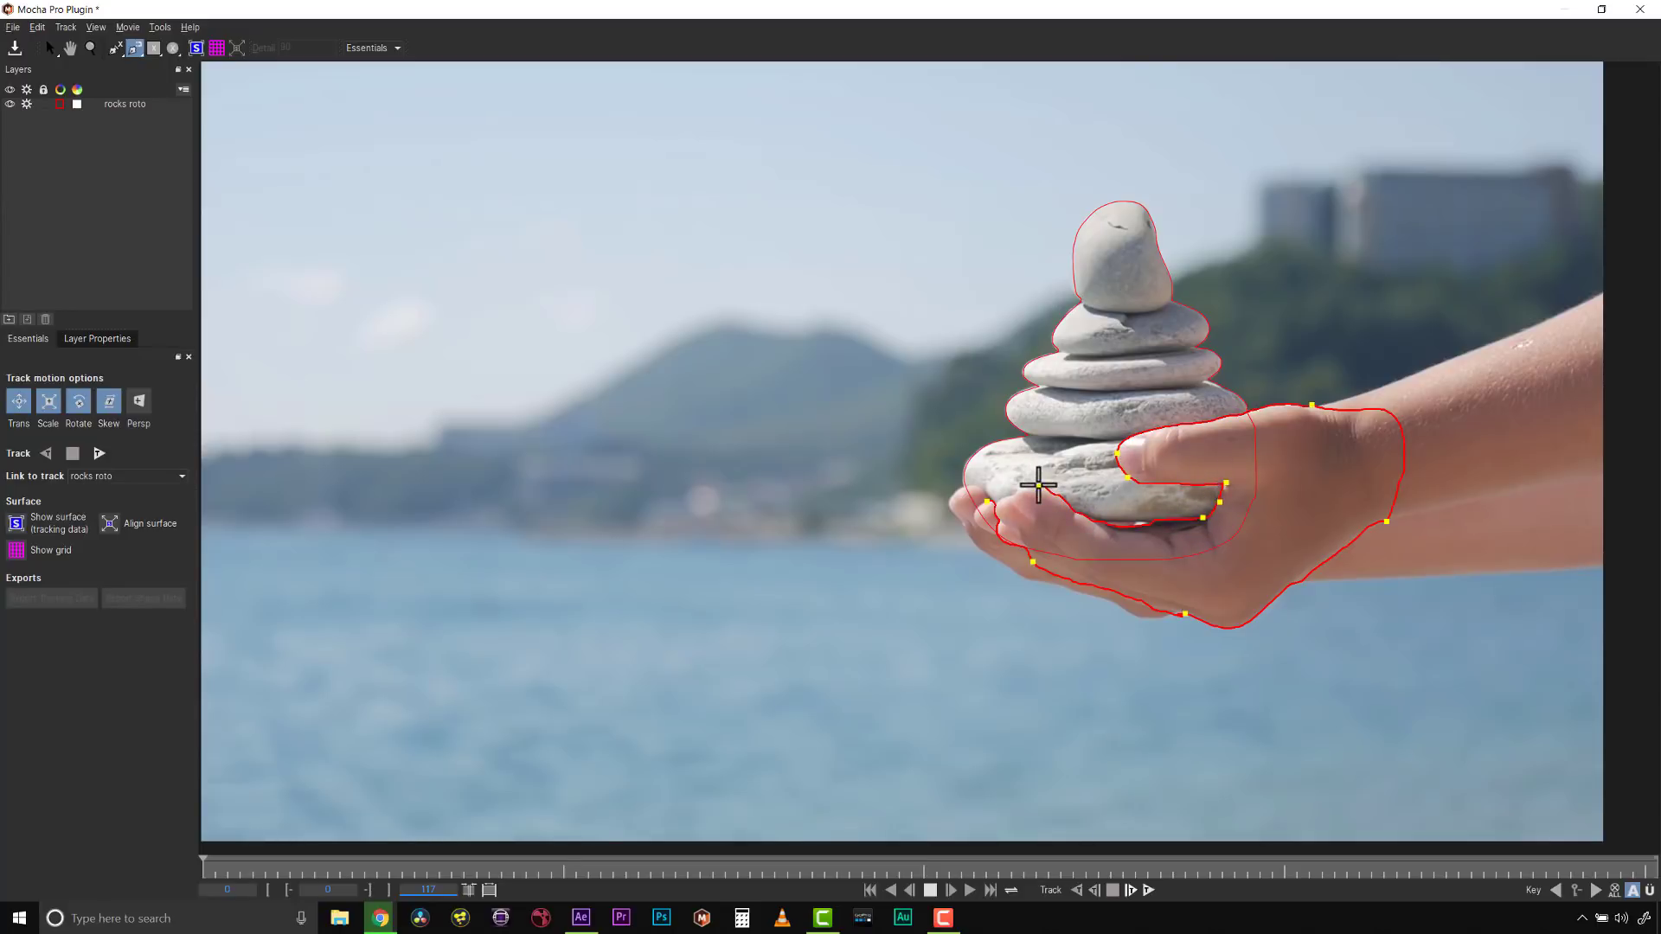
click(988, 503)
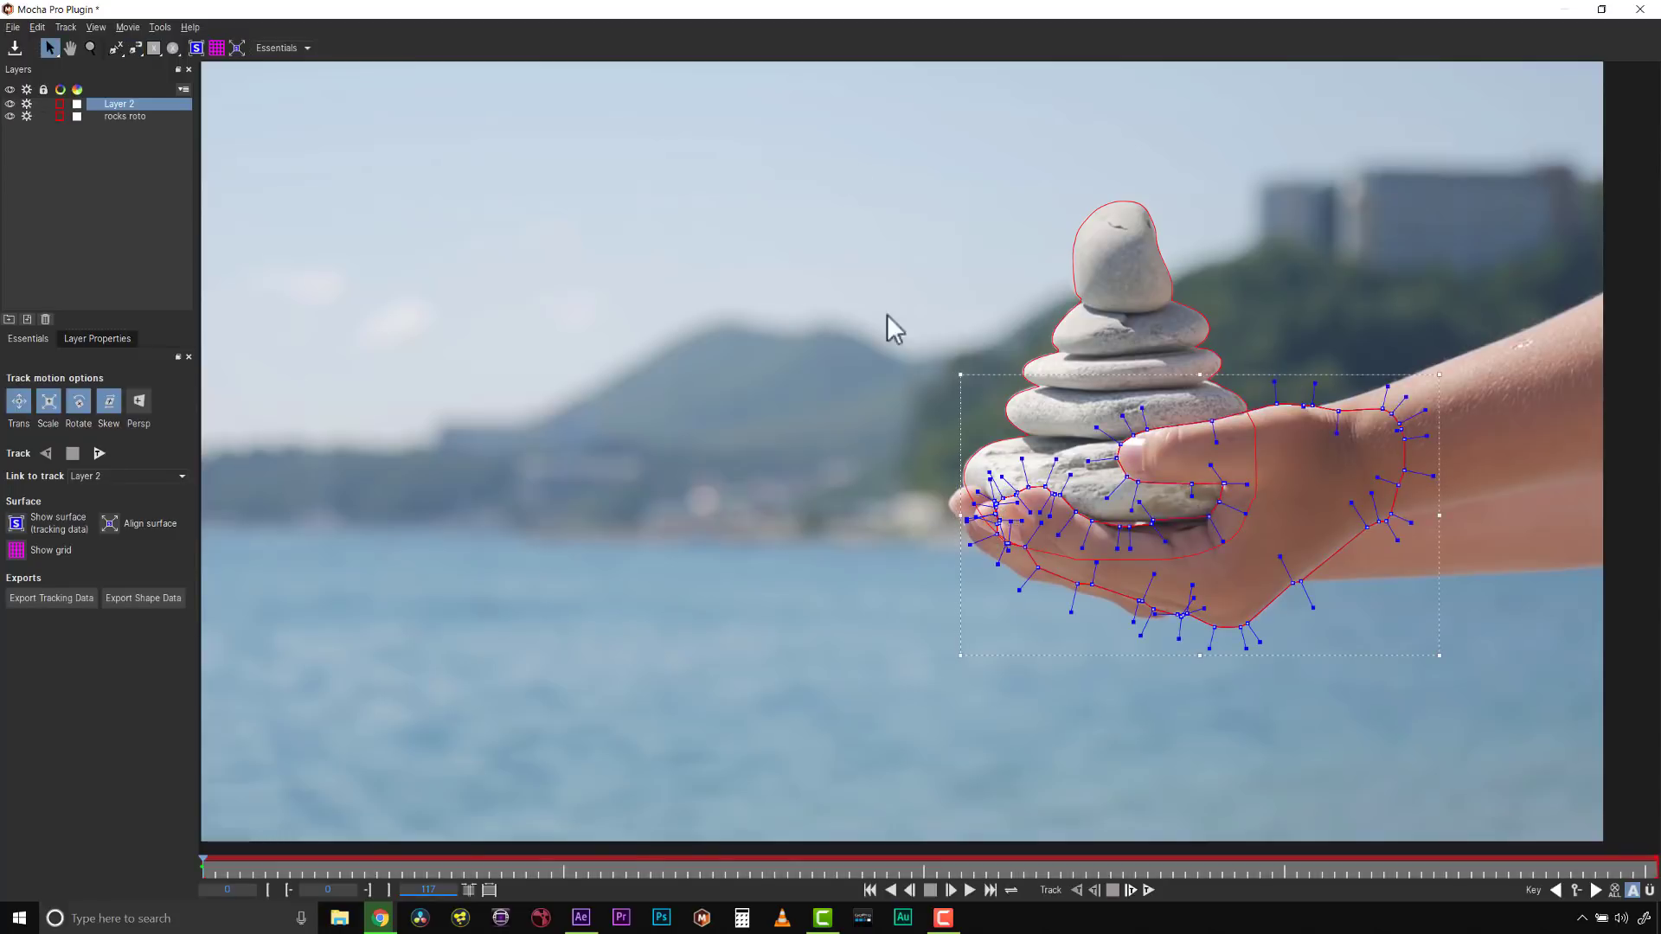
Delete surplus points along the lower palm and fingertips of the front hand shape and adjust the remaining fingertip points
drag(1210, 640, 1186, 611)
key(Delete)
key(Delete)
drag(993, 507, 987, 505)
click(998, 524)
key(Delete)
click(995, 525)
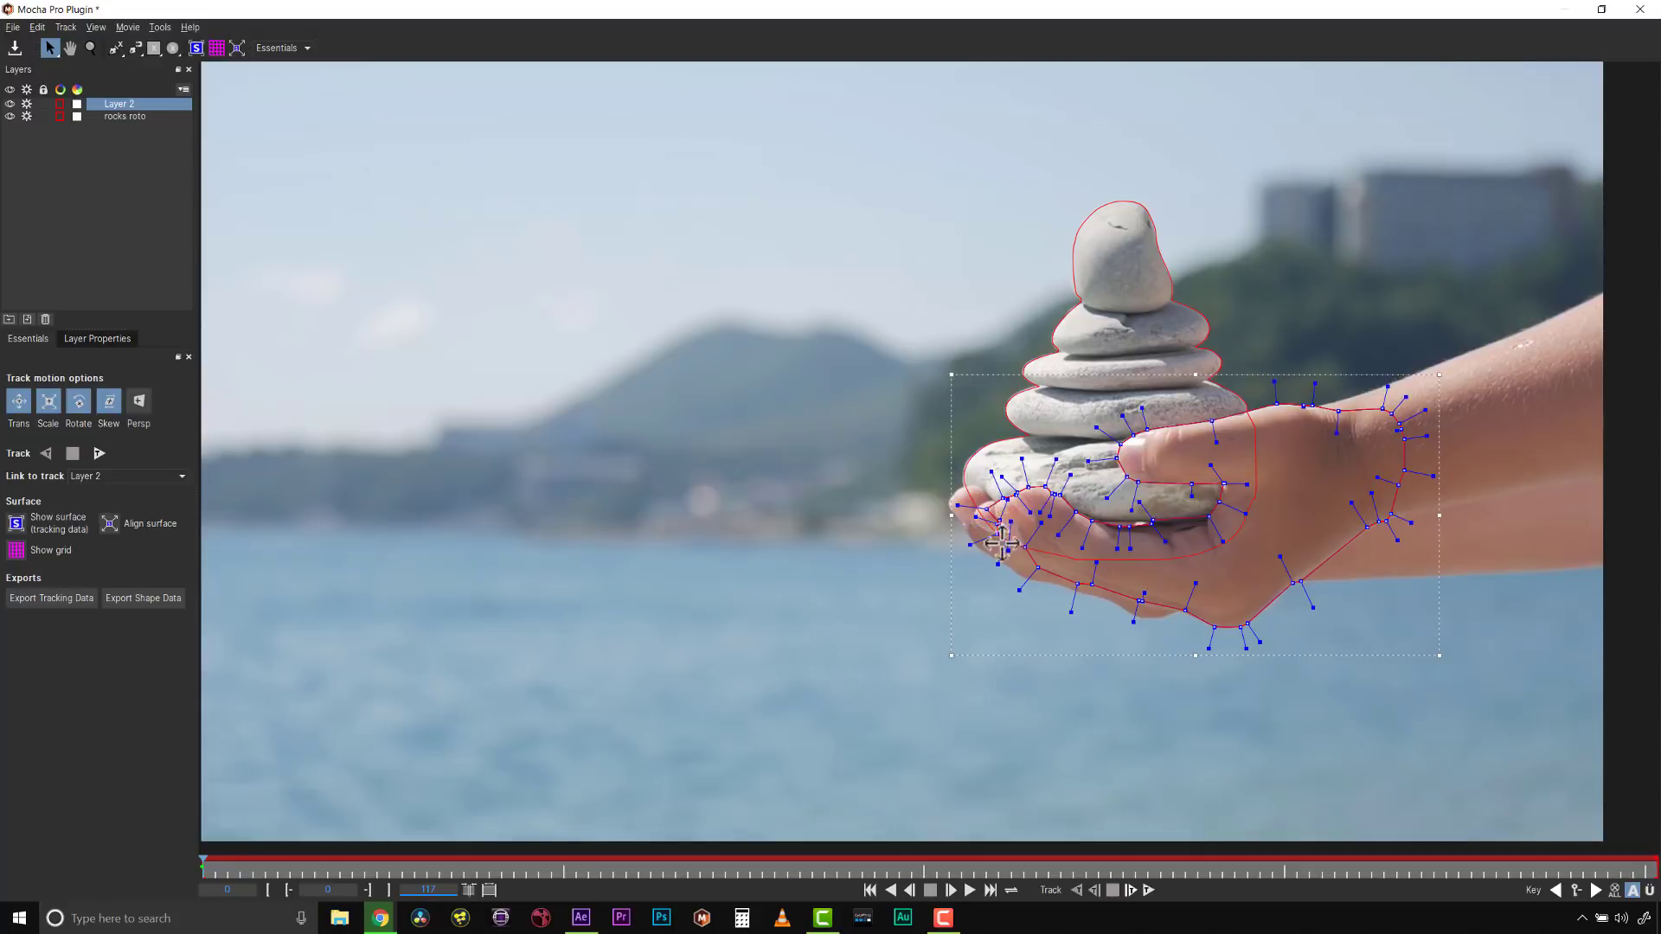
key(Delete)
drag(987, 509, 994, 506)
Reduce the magnetic spline detail of the front hand shape to 70
drag(766, 236, 1347, 678)
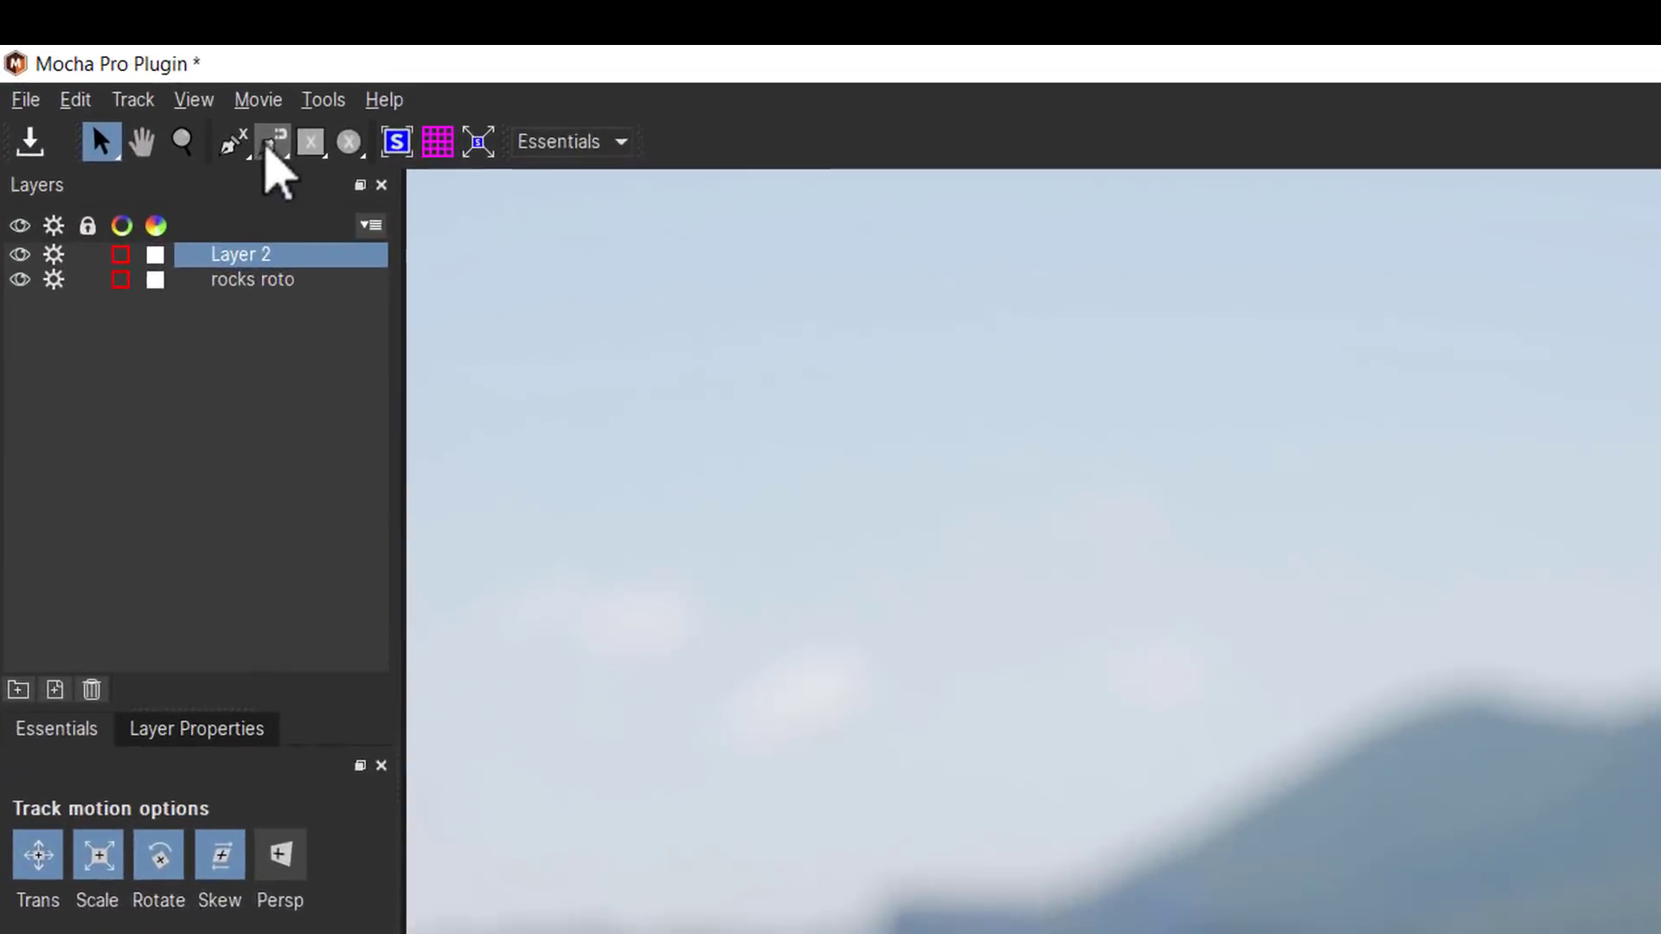
click(136, 48)
drag(699, 282, 628, 79)
right_click(875, 438)
Delete the stray fingertip point of the front hand shape, reposition its neighbour and tighten the curve handles
click(981, 520)
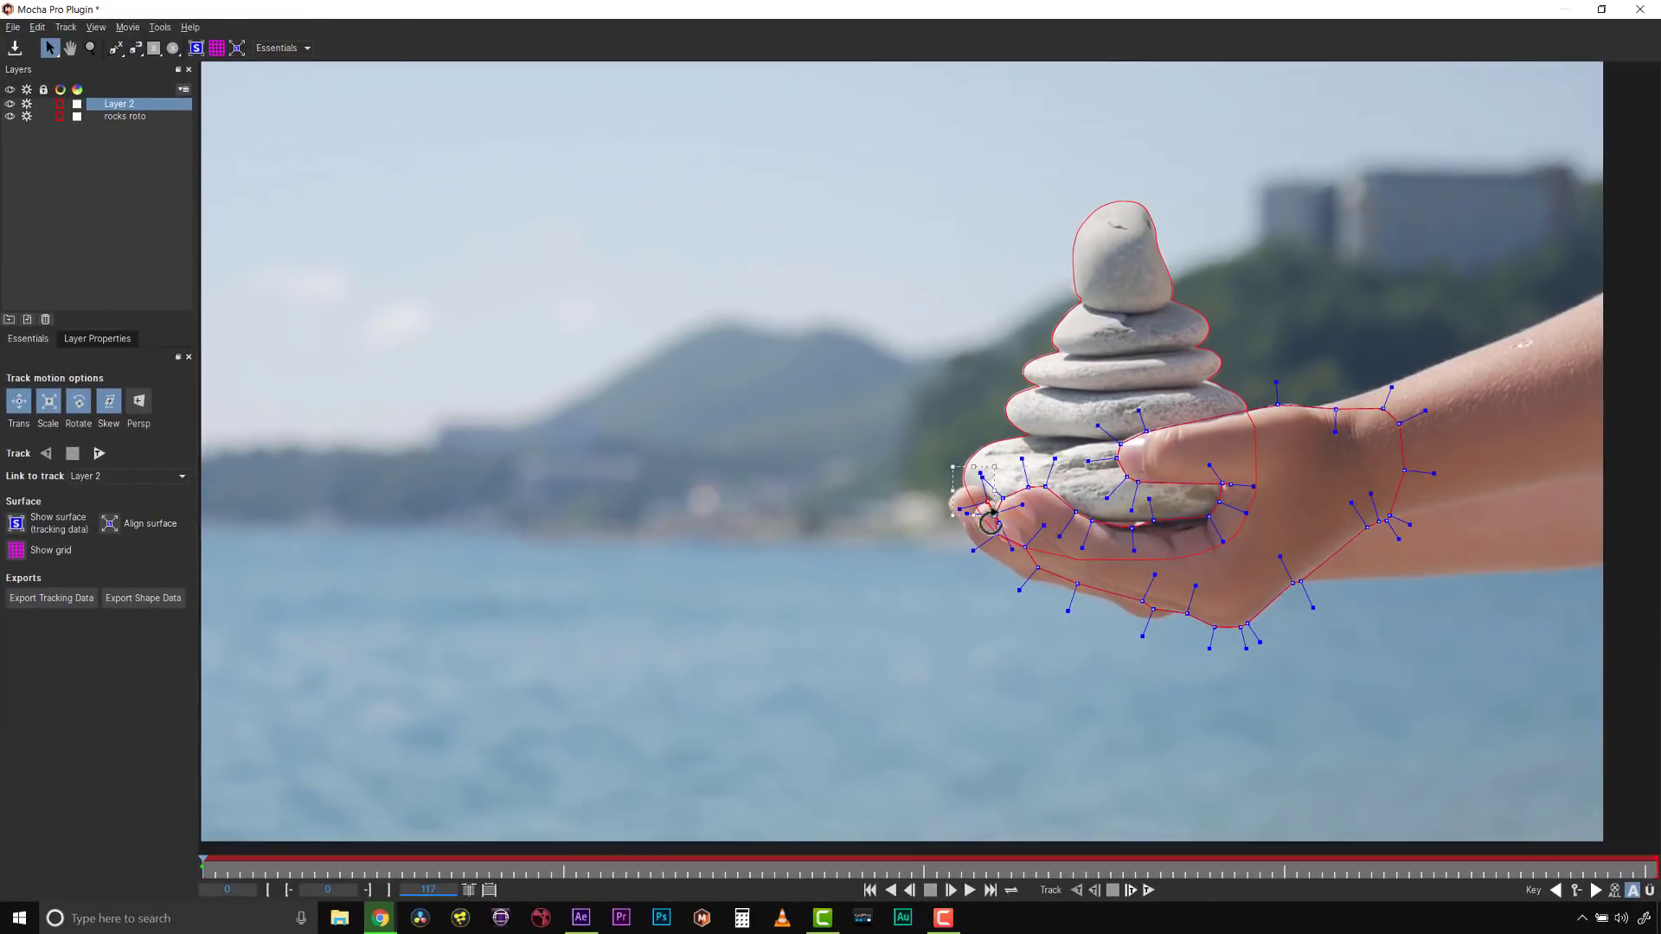
key(Delete)
mouse_move(998, 512)
mouse_down()
mouse_move(976, 517)
mouse_move(1002, 543)
mouse_up()
drag(1425, 411, 1410, 418)
drag(1277, 404, 1320, 415)
Trace the back hand's visible fingers below the front hand with a closed magnetic spline on a new layer
click(134, 47)
click(992, 500)
click(969, 485)
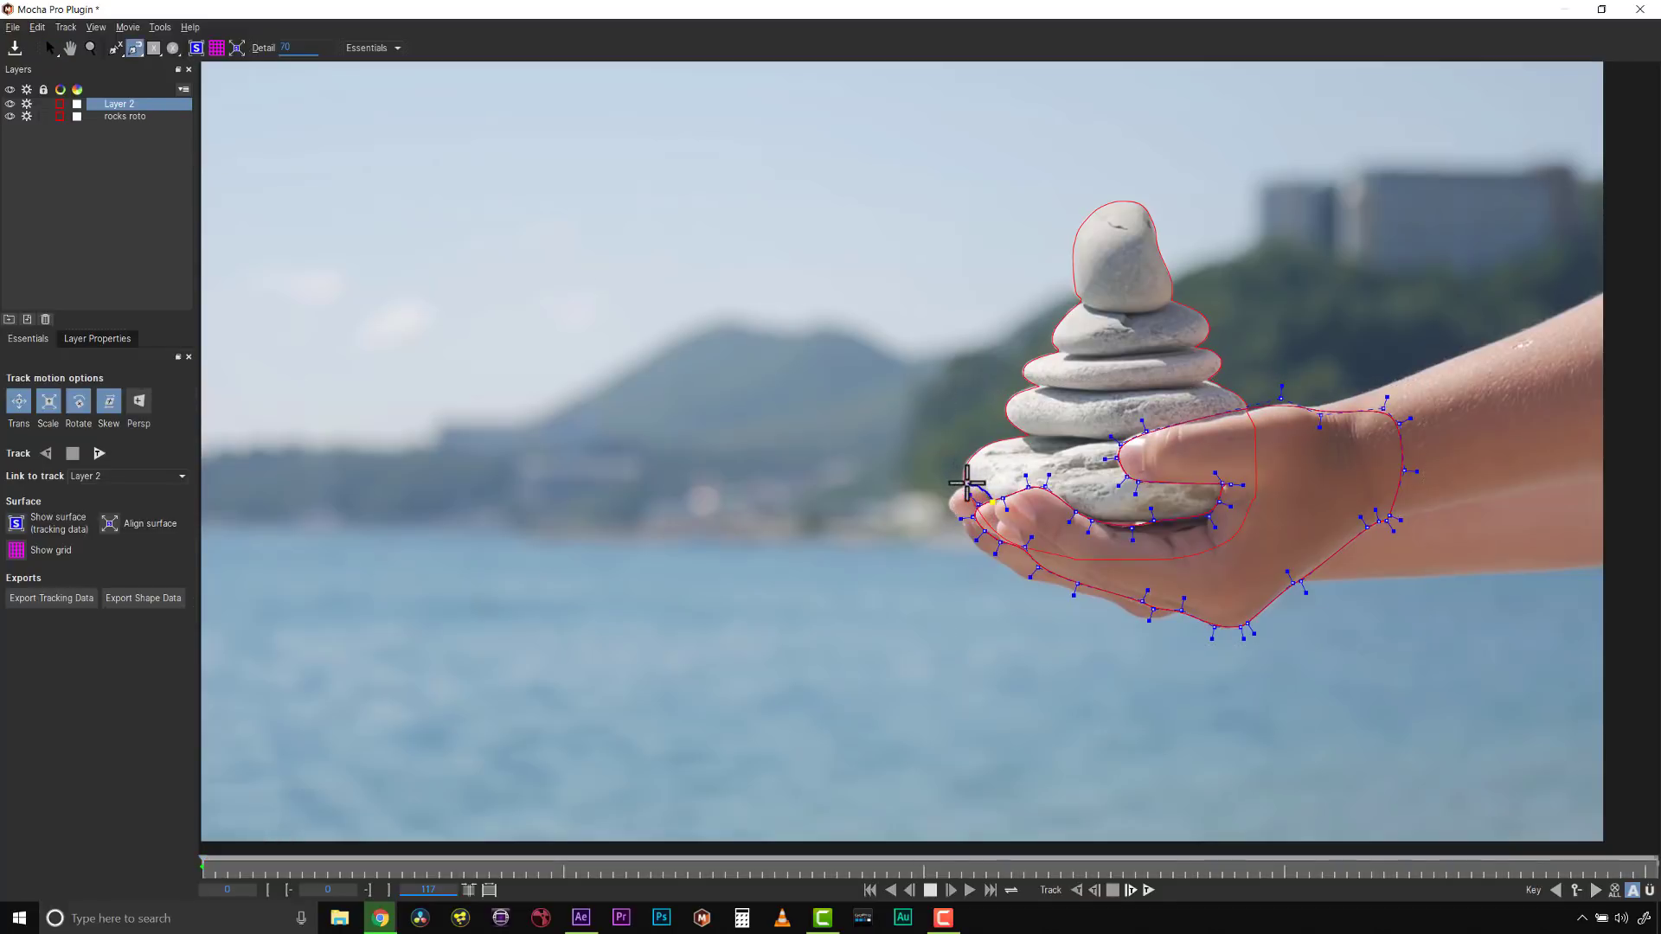
click(949, 501)
click(1183, 595)
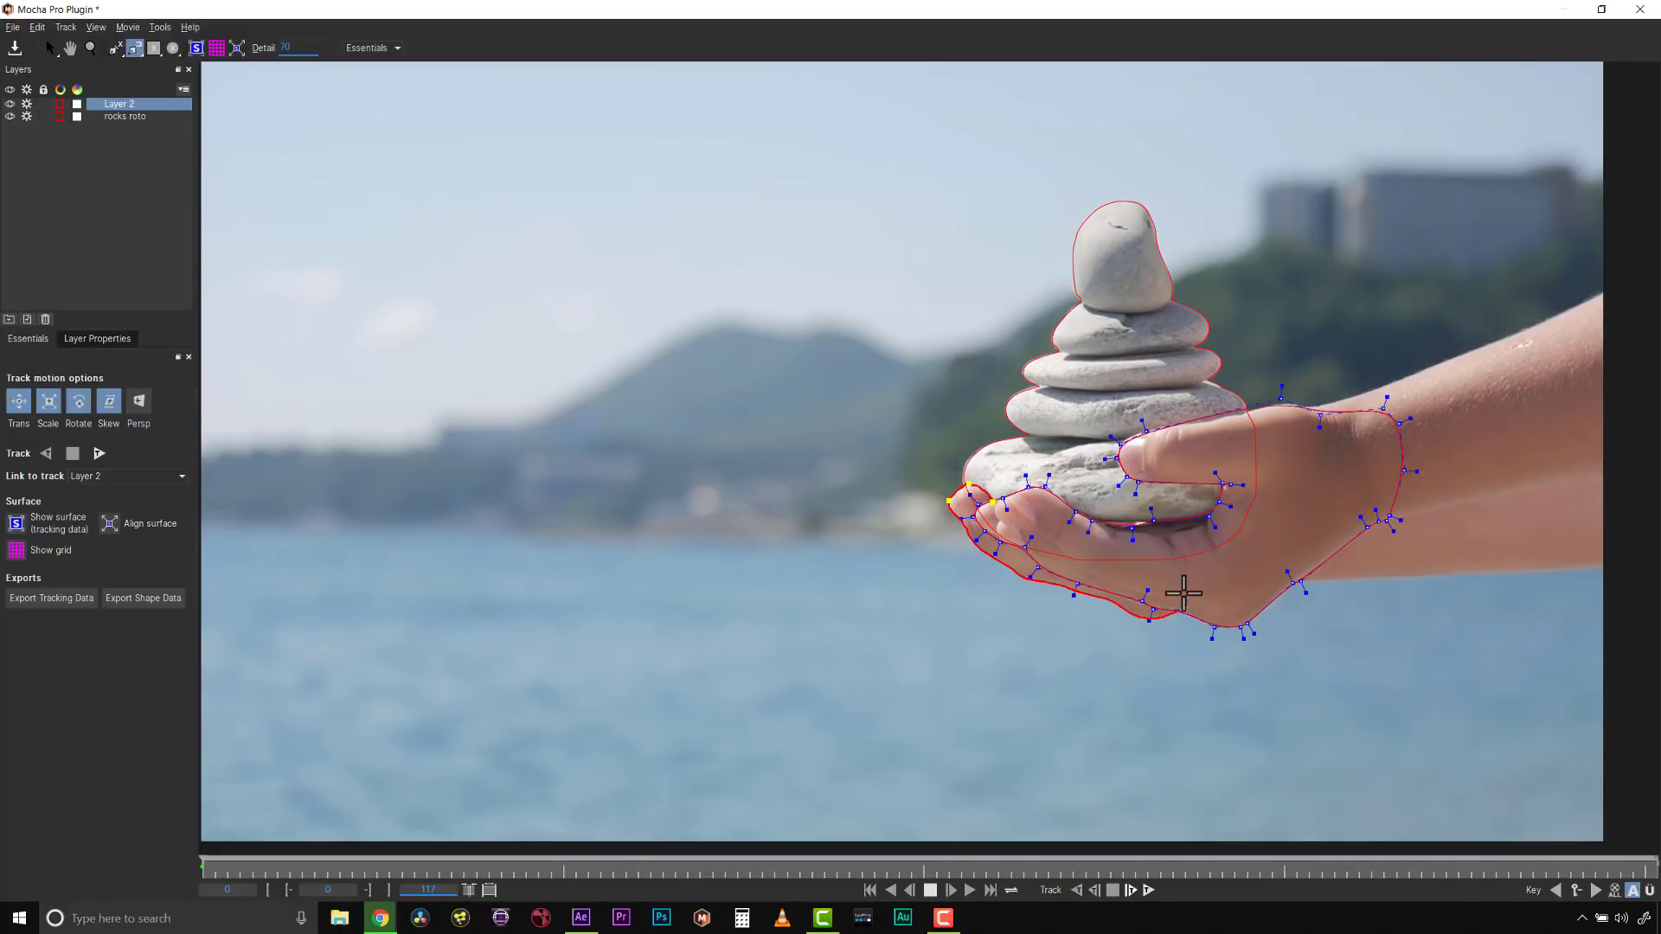
right_click(1049, 526)
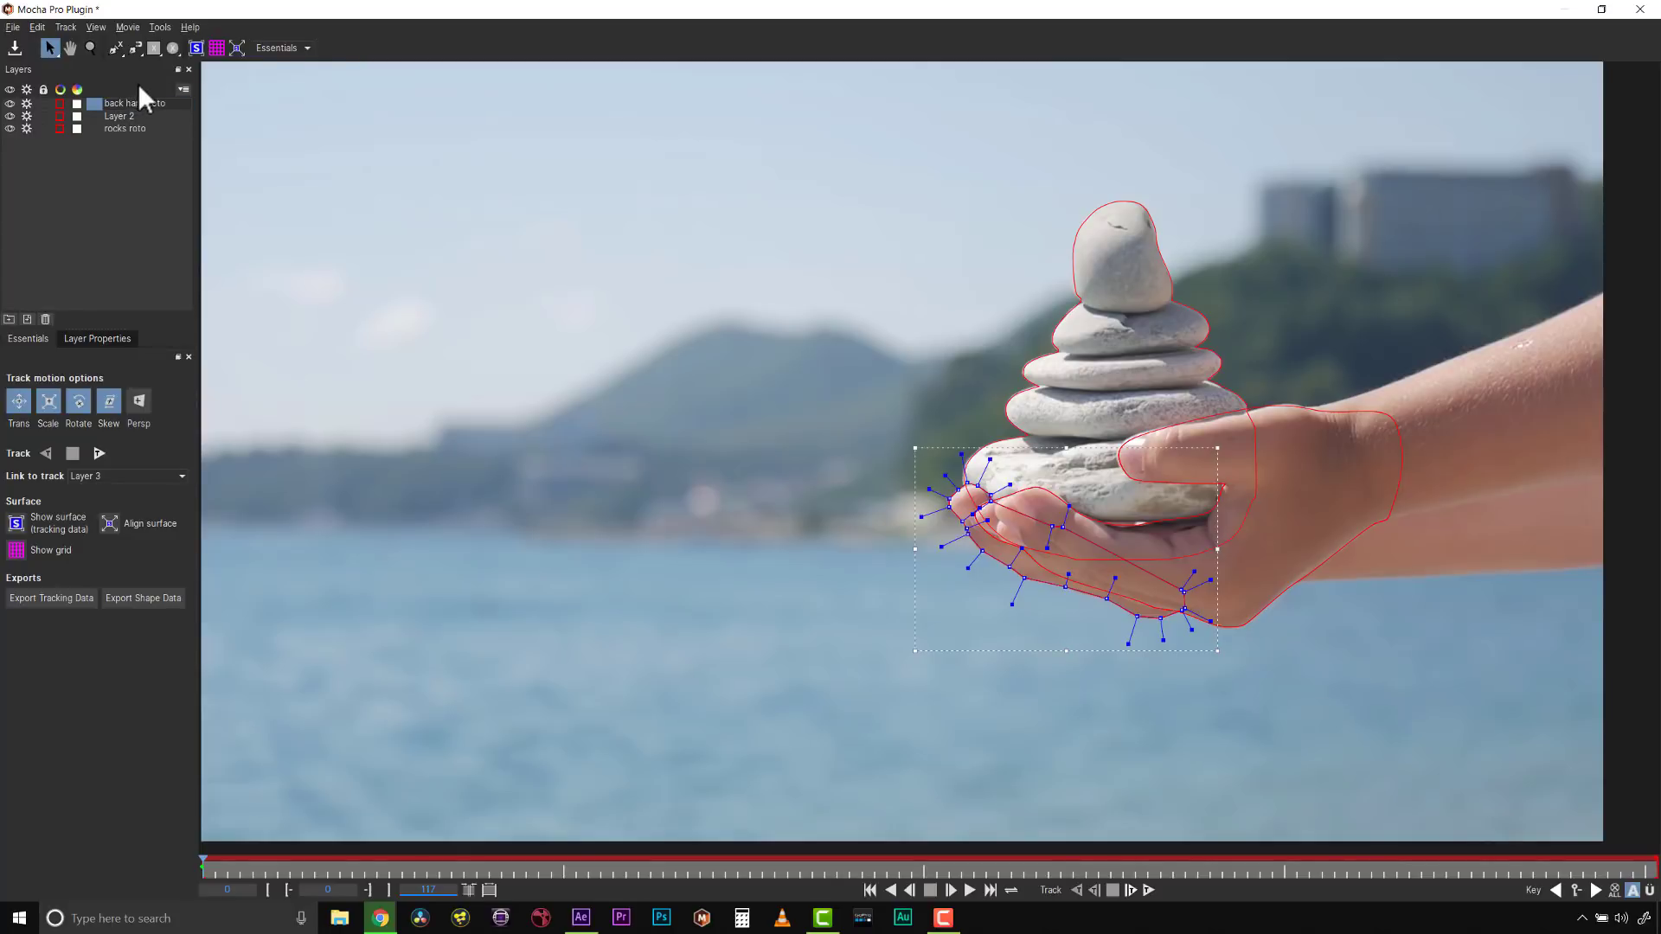
Rename Layer 2 as front hand roto and move the back hand roto layer beneath rocks roto
double_click(122, 117)
text(front hand roto)
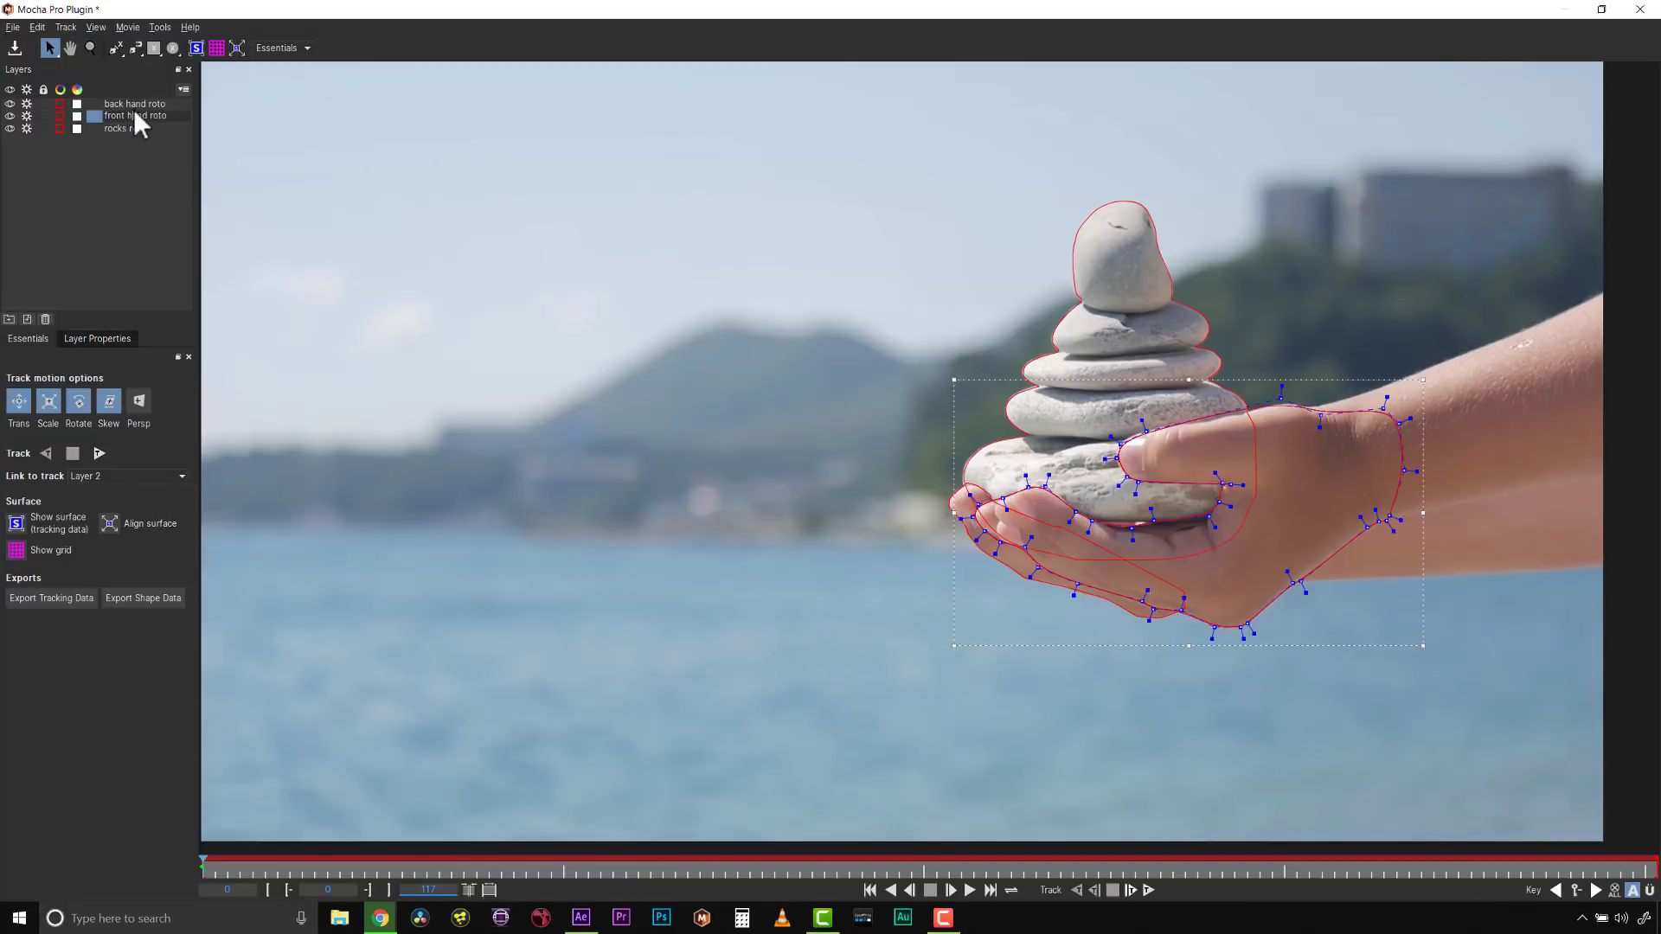
drag(148, 104, 137, 134)
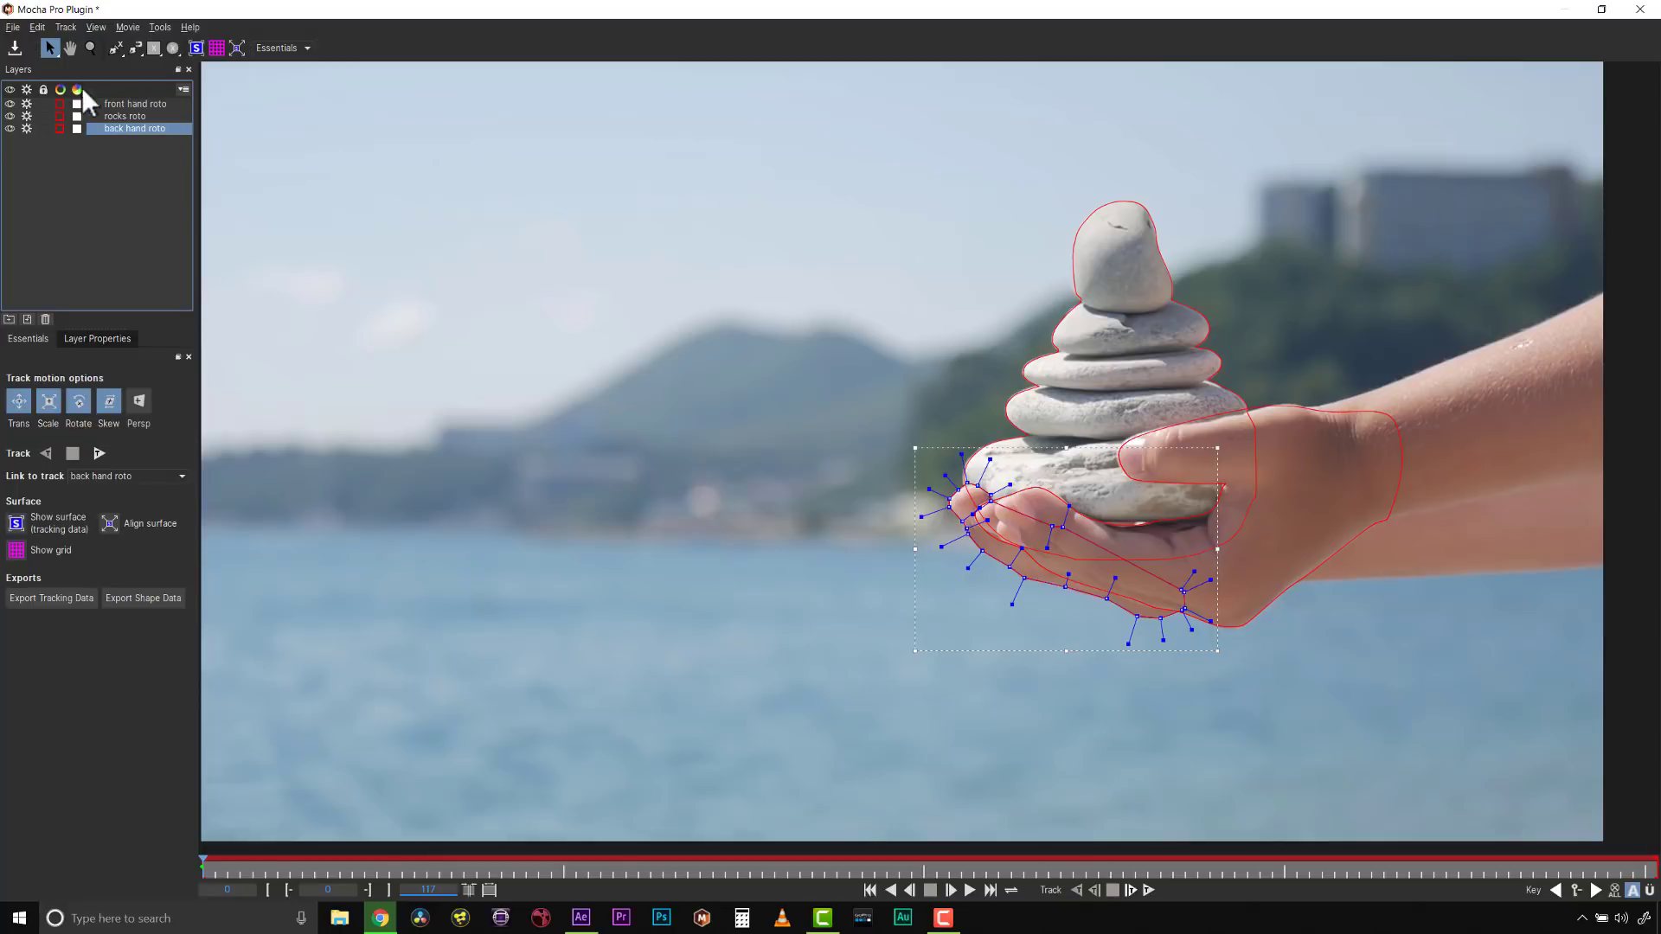
Trace the front arm from the wrist to well beyond the frame edge with a closed magnetic spline on a new layer
click(134, 49)
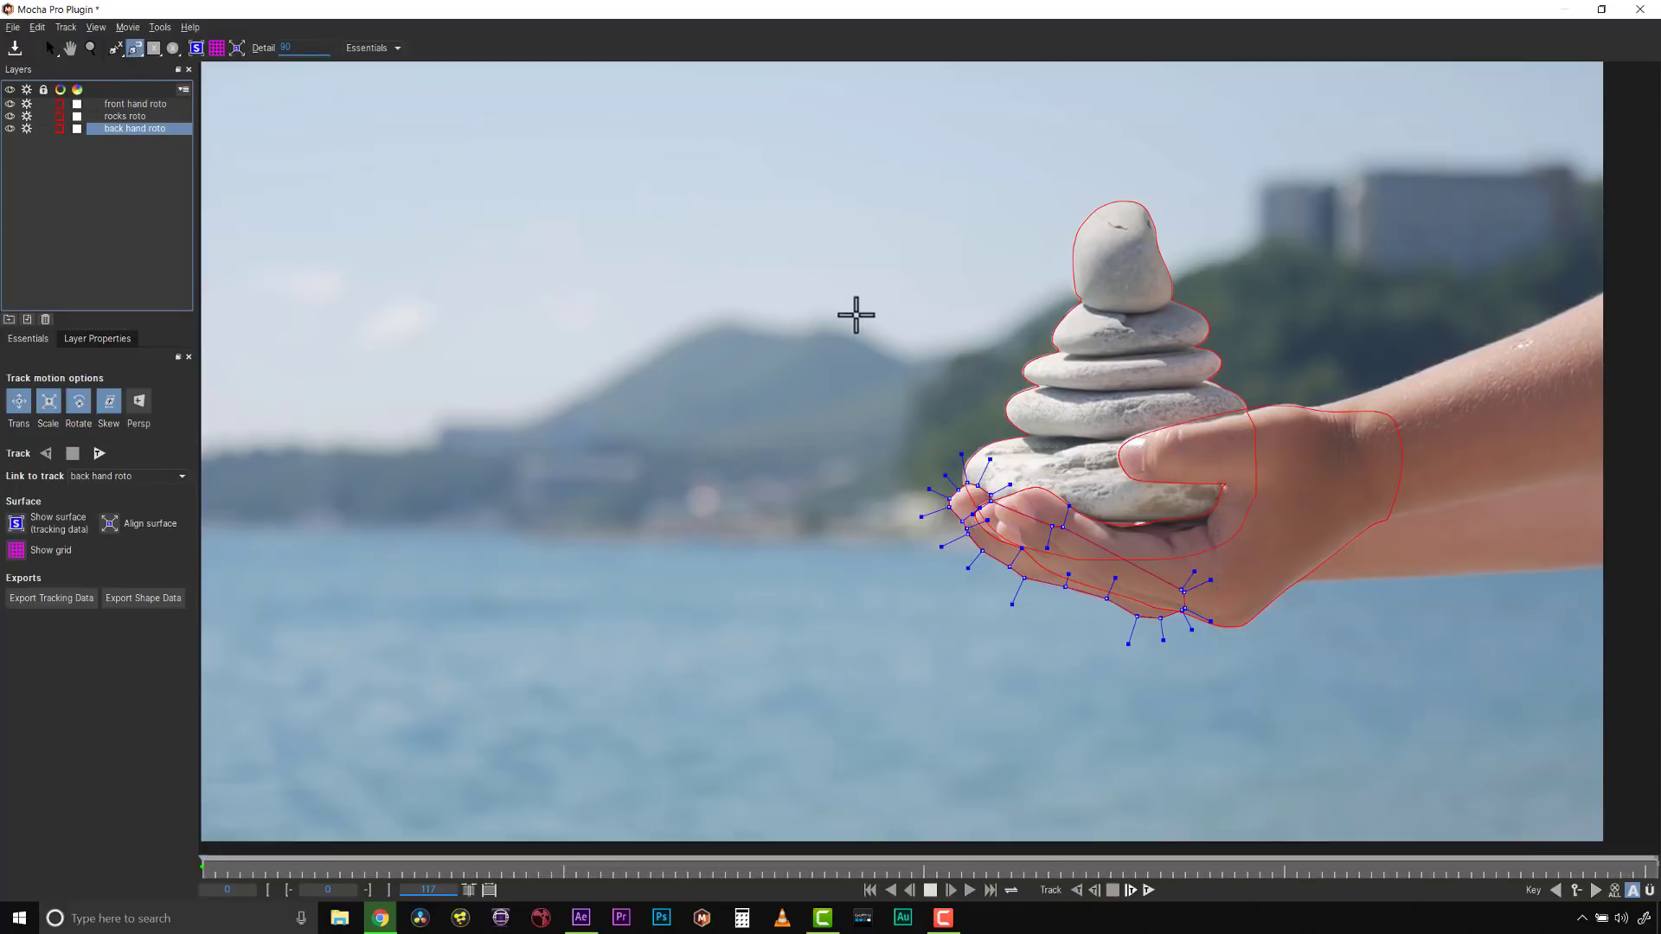
key(x)
drag(1365, 392, 1179, 398)
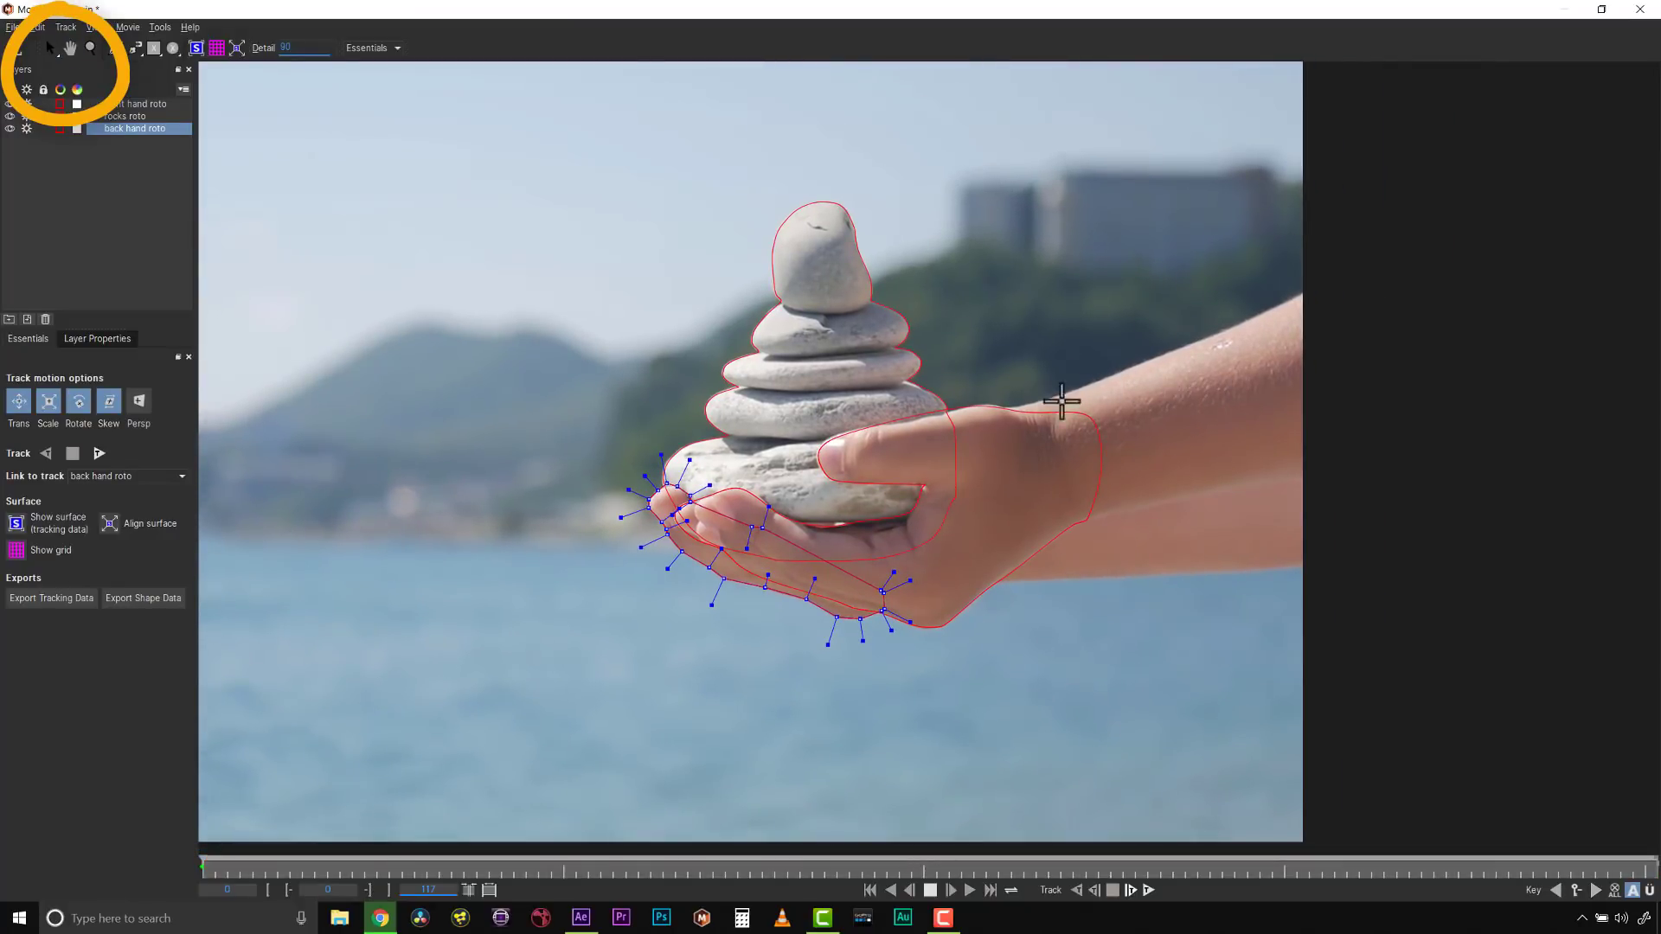
click(1003, 410)
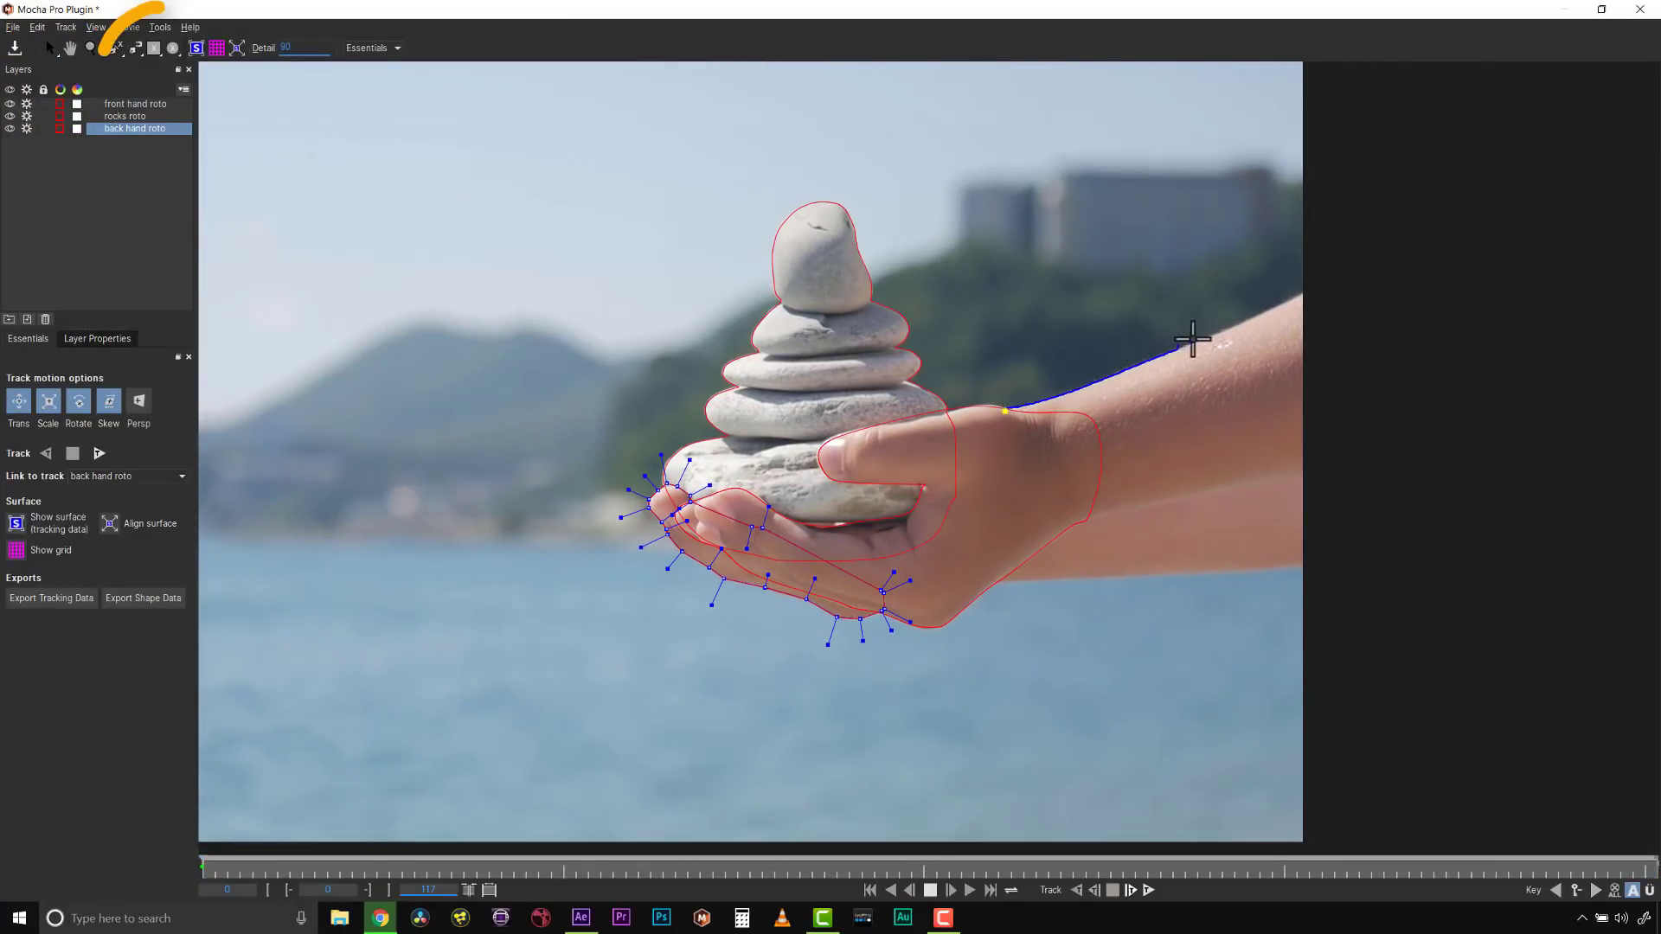
mouse_move(1303, 282)
mouse_down()
mouse_move(1483, 267)
mouse_move(1179, 486)
mouse_move(1014, 516)
mouse_up()
key(Delete)
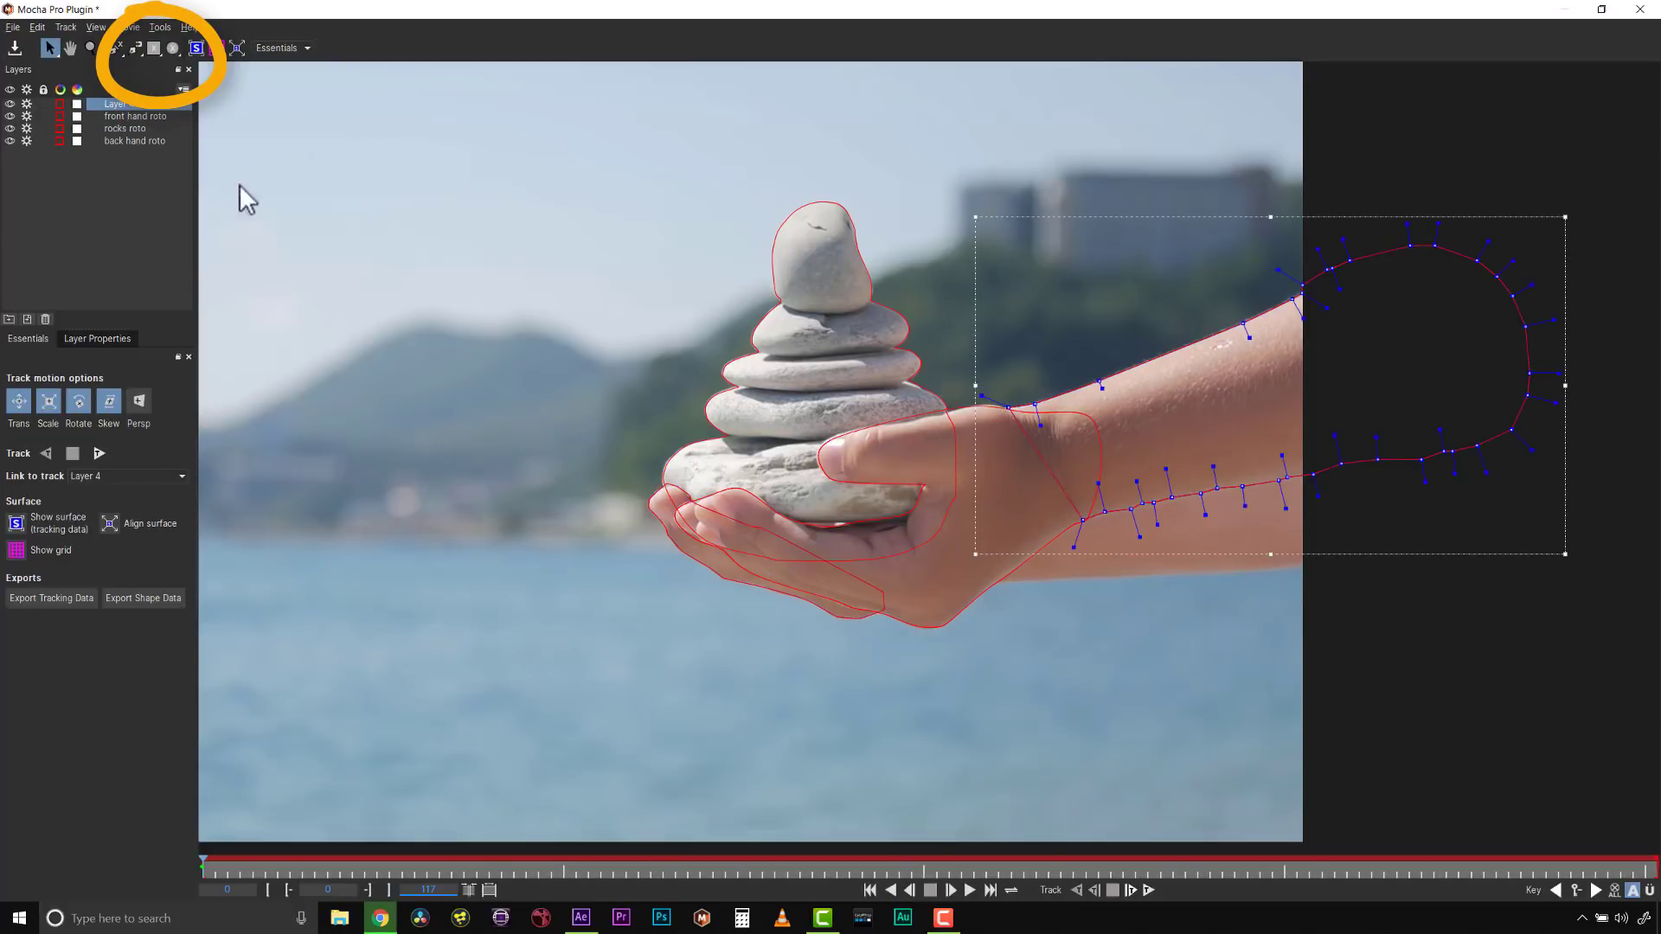
Trace the back arm below the front arm with a magnetic spline, overlapping the wrist and extending past the frame edge
click(135, 47)
click(1203, 428)
click(1021, 580)
right_click(1408, 537)
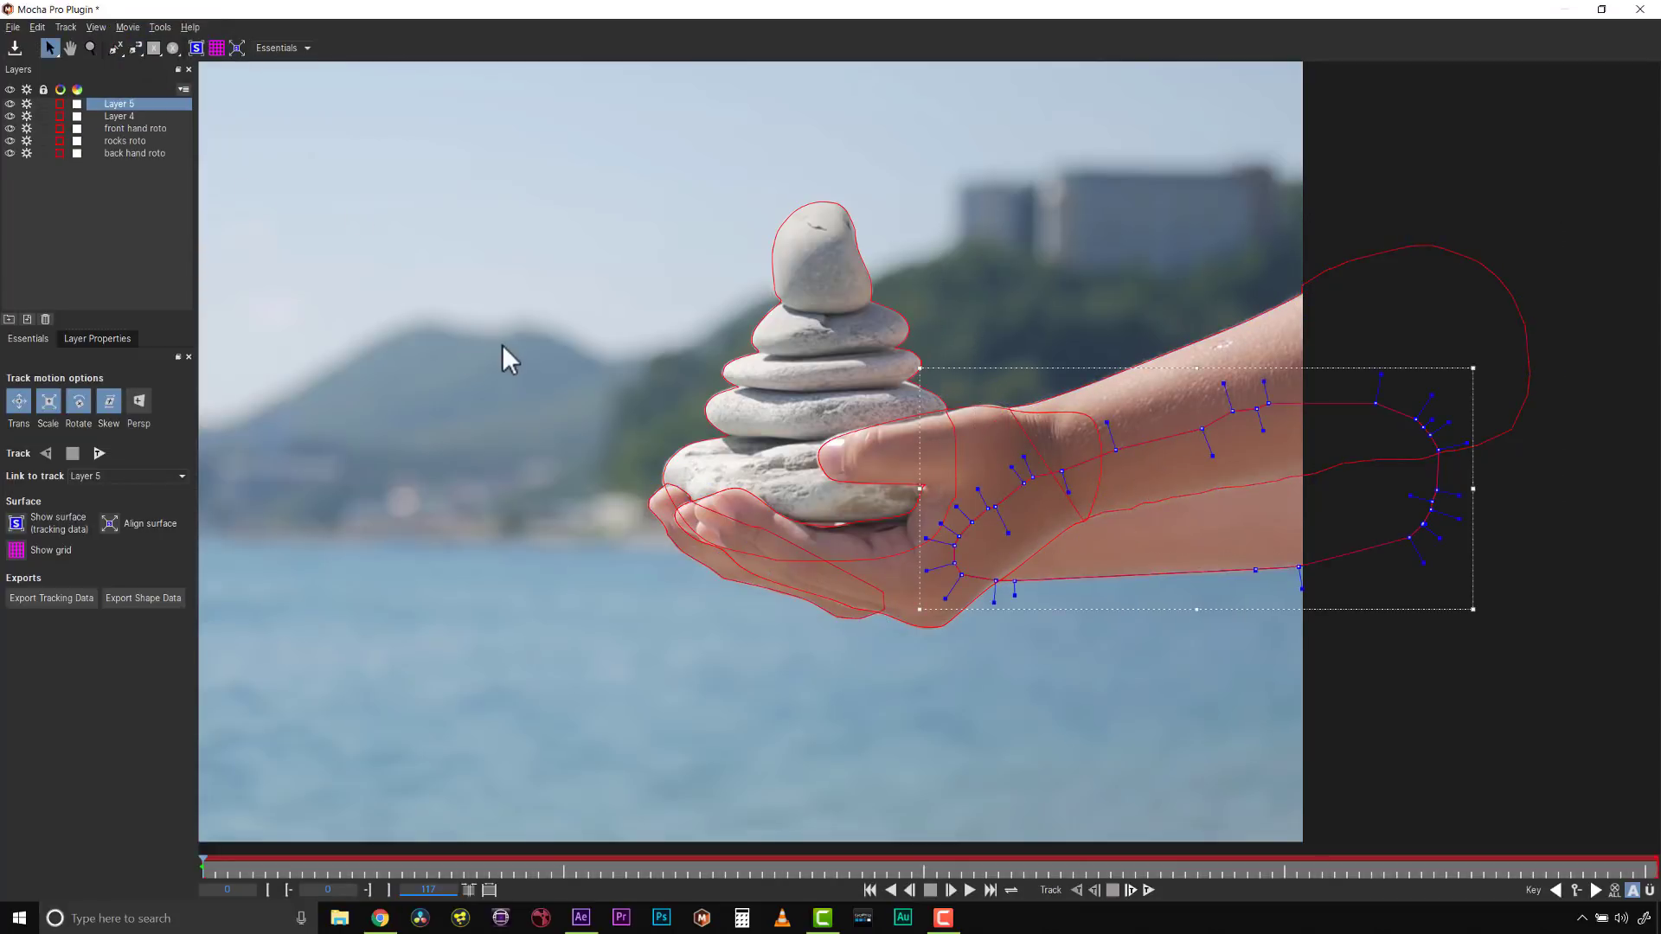
Rename Layer 5 as back arm and Layer 4 as front arm
double_click(159, 104)
text(bl)
text(ck arm)
double_click(138, 115)
text(fl)
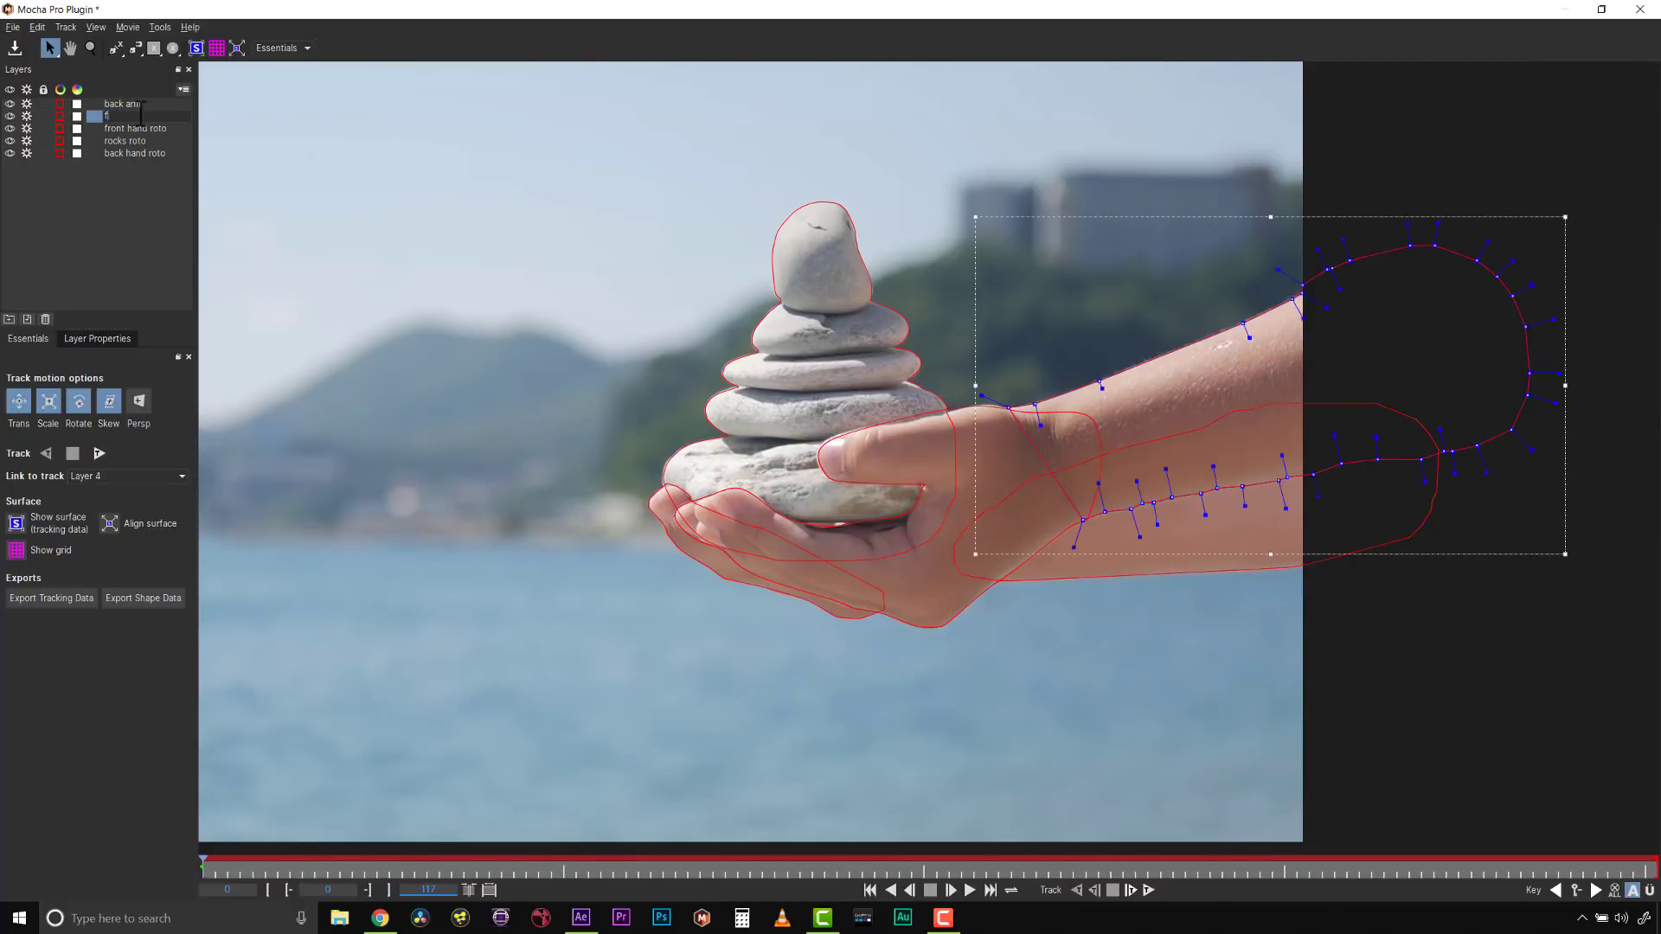
Move the front arm and back arm layers beneath back hand roto, with back arm lowest in the stack
click(130, 102)
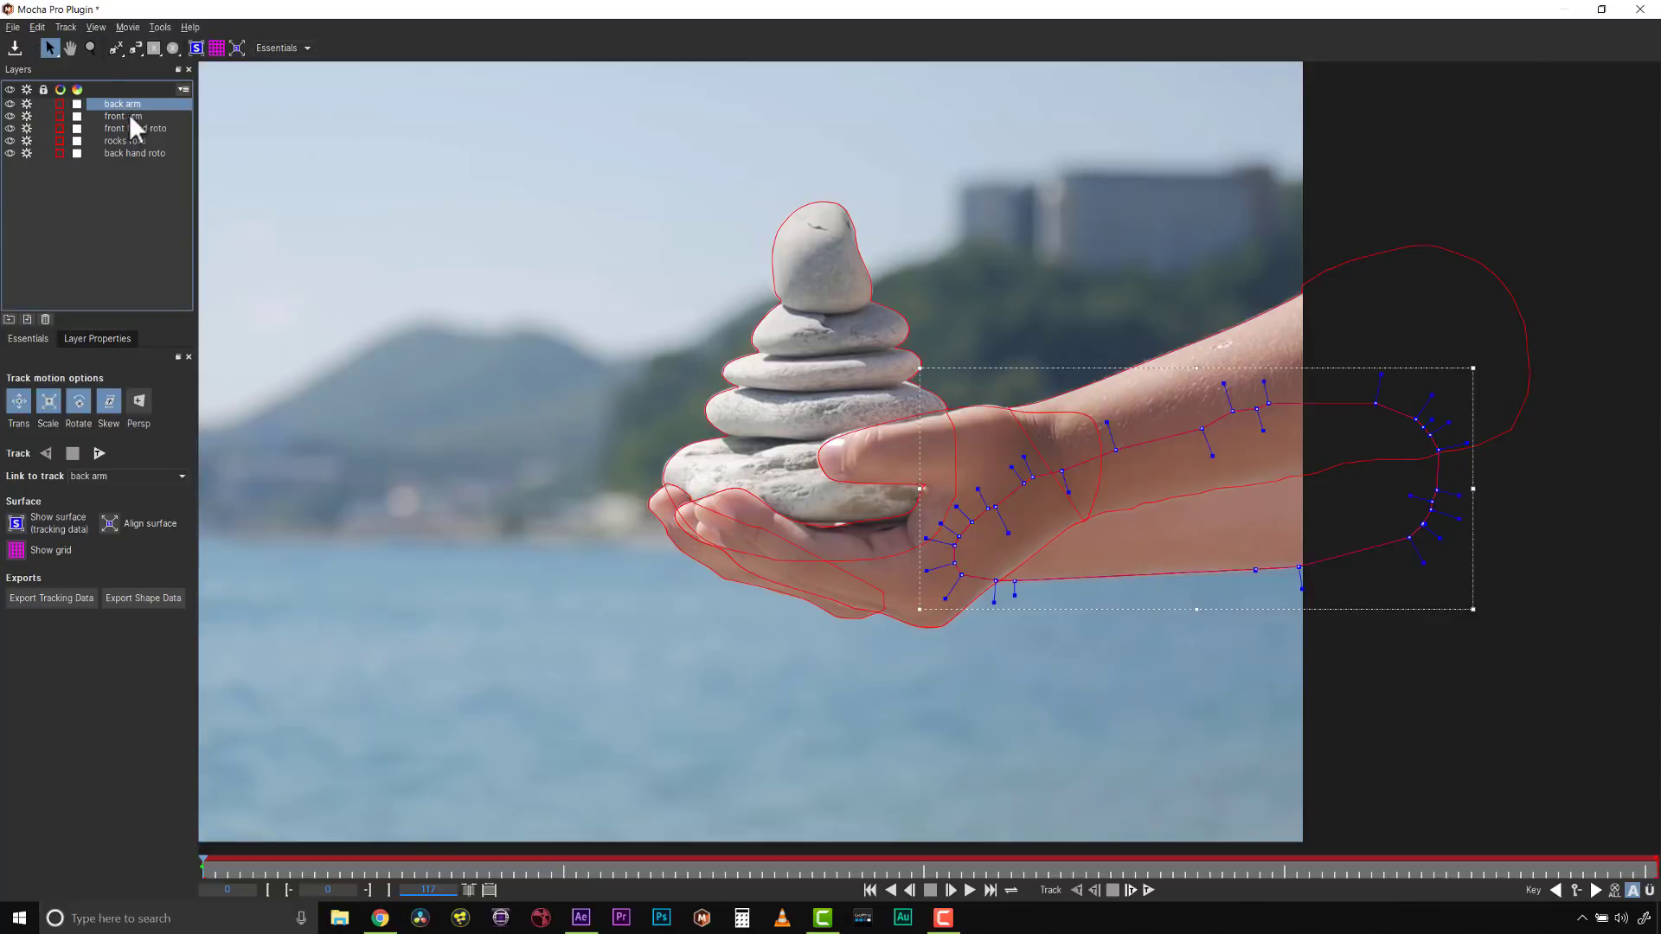
drag(128, 113, 128, 160)
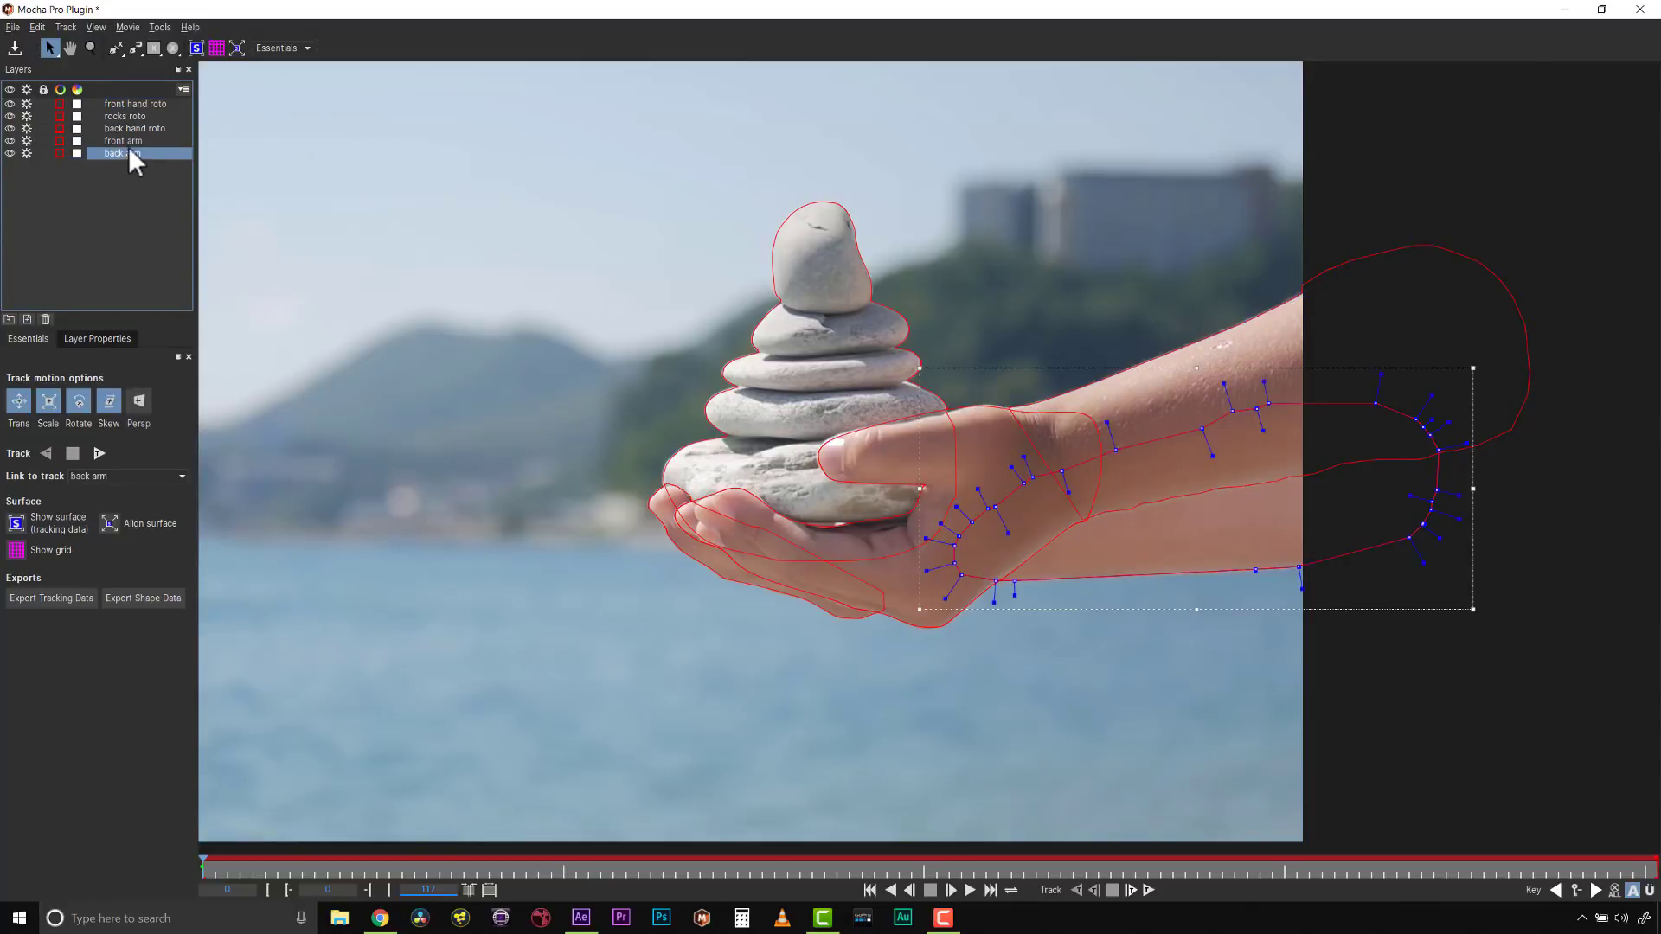
Reduce the magnetic spline detail of the front arm and back arm shapes so they use fewer points
click(127, 140)
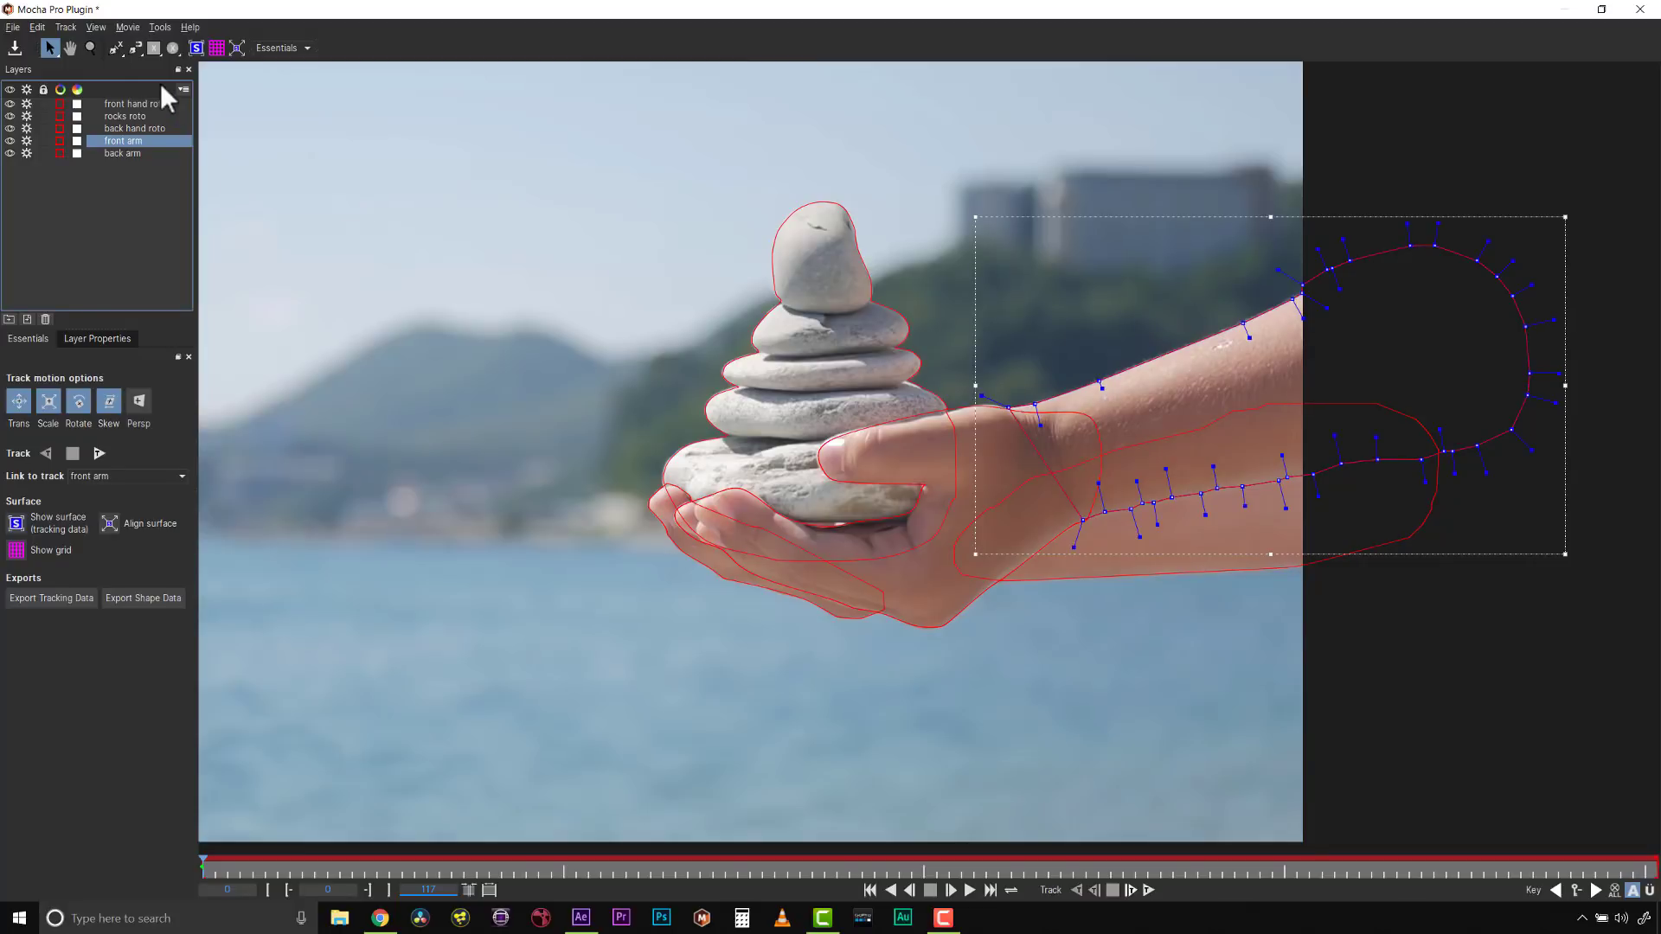
click(134, 48)
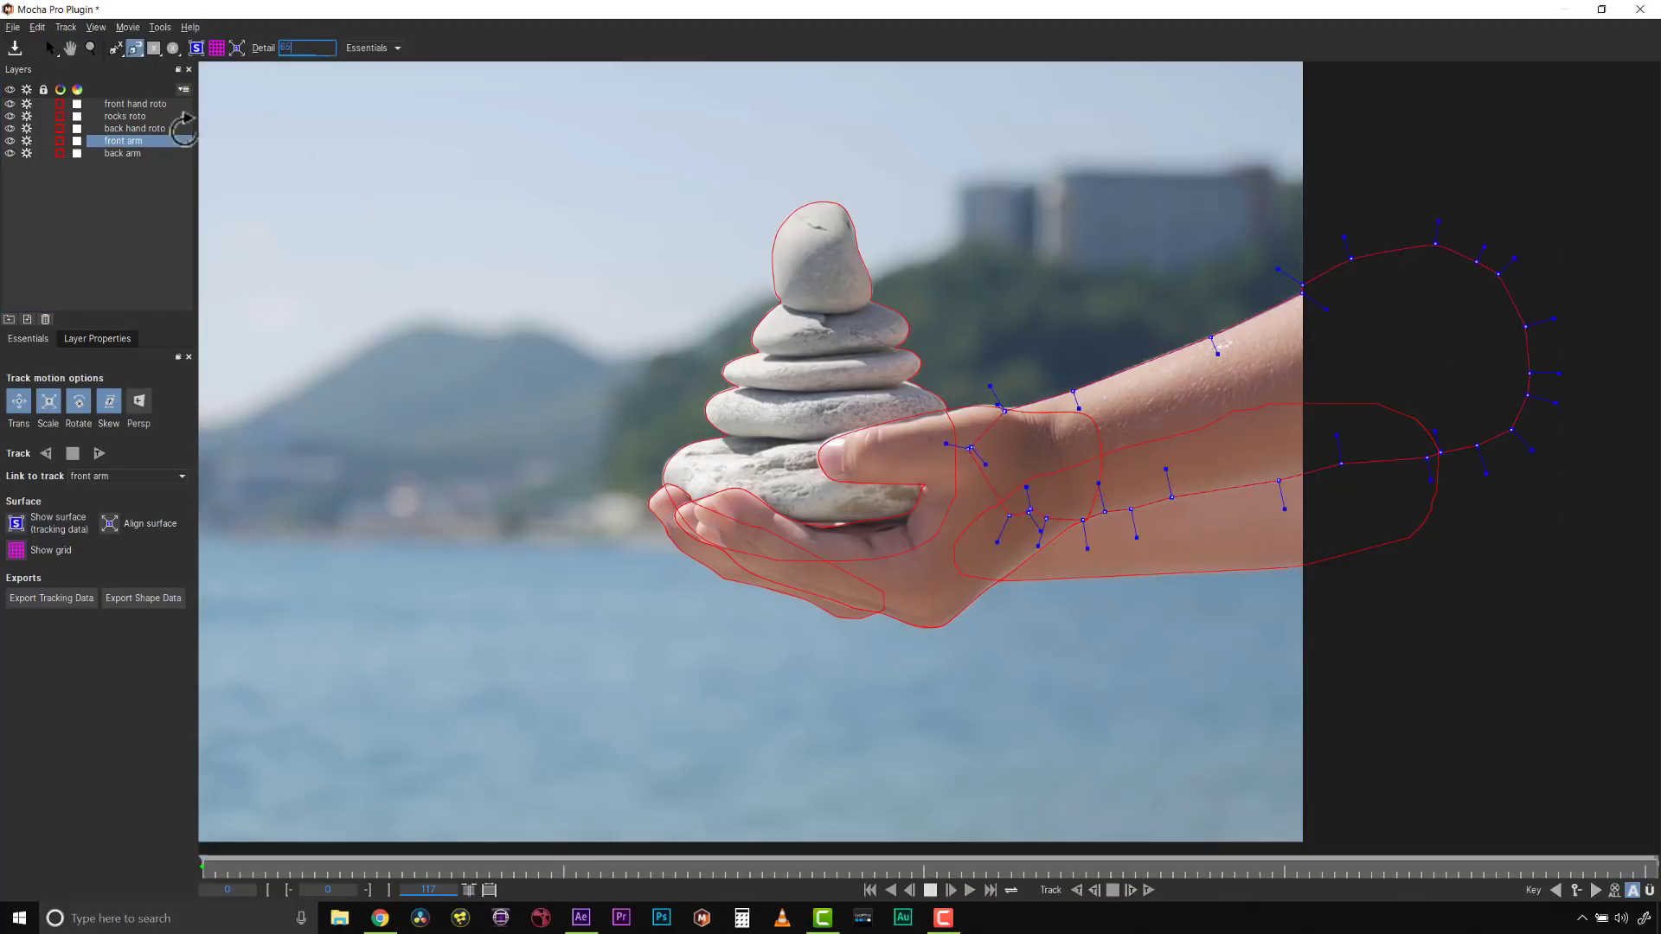
click(50, 47)
click(1403, 532)
click(134, 48)
key(s)
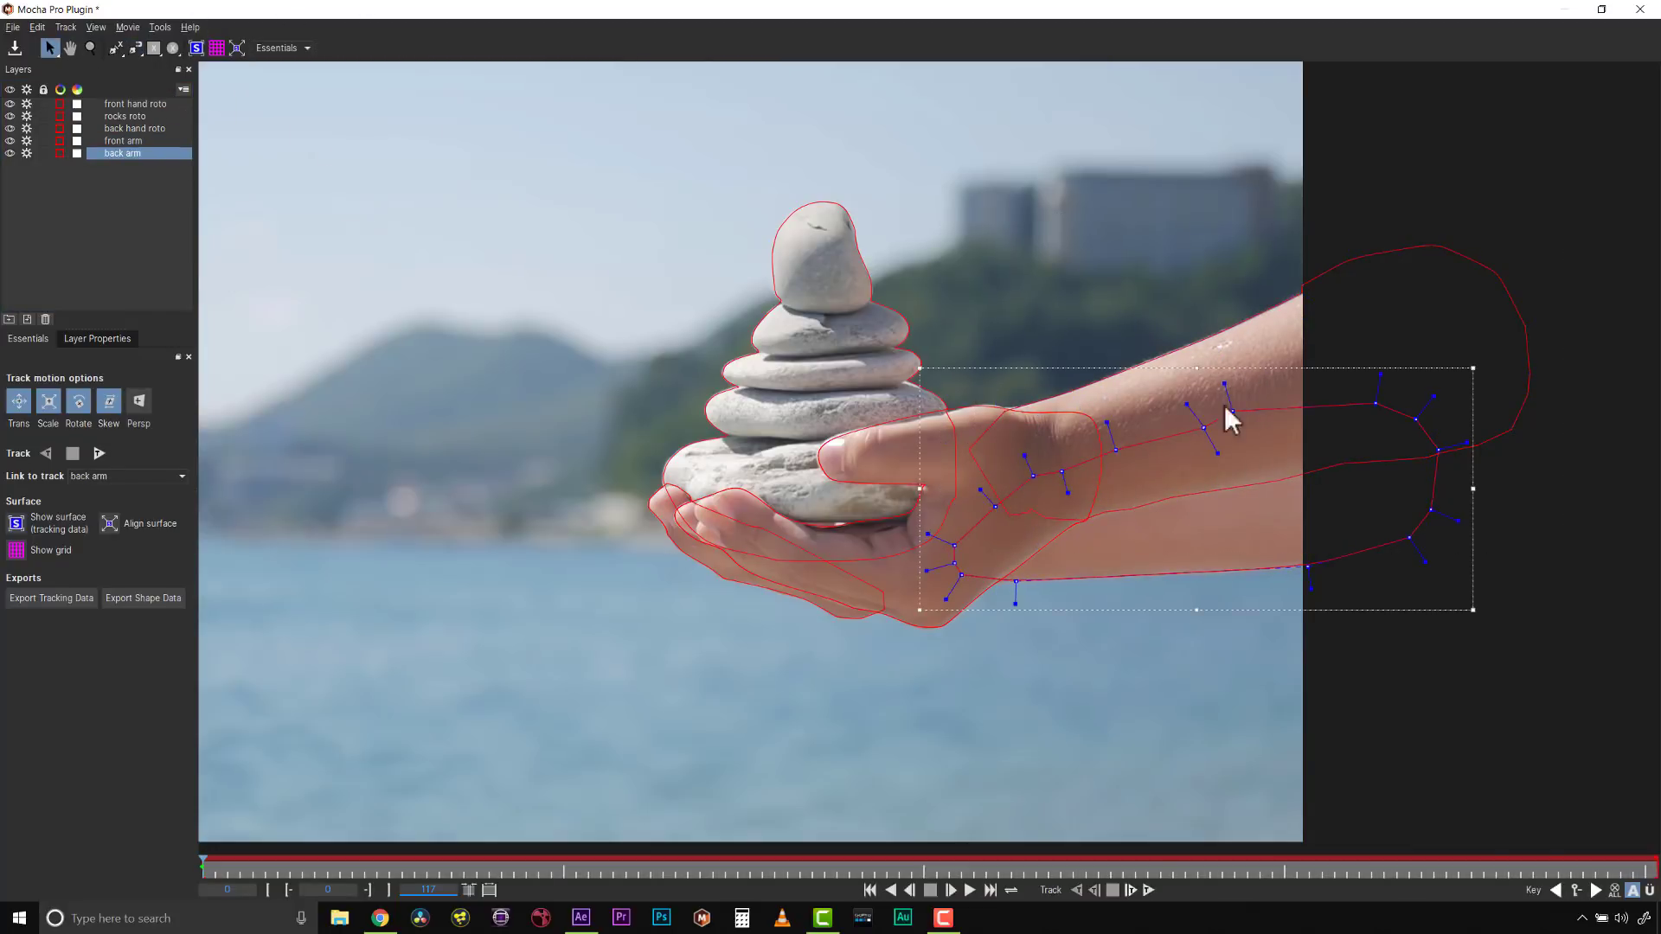
Tighten the curve handles of the arm and back hand shapes and refine the front arm outline at the frame edge
click(1413, 249)
drag(1515, 258, 1501, 270)
drag(1304, 284, 1357, 261)
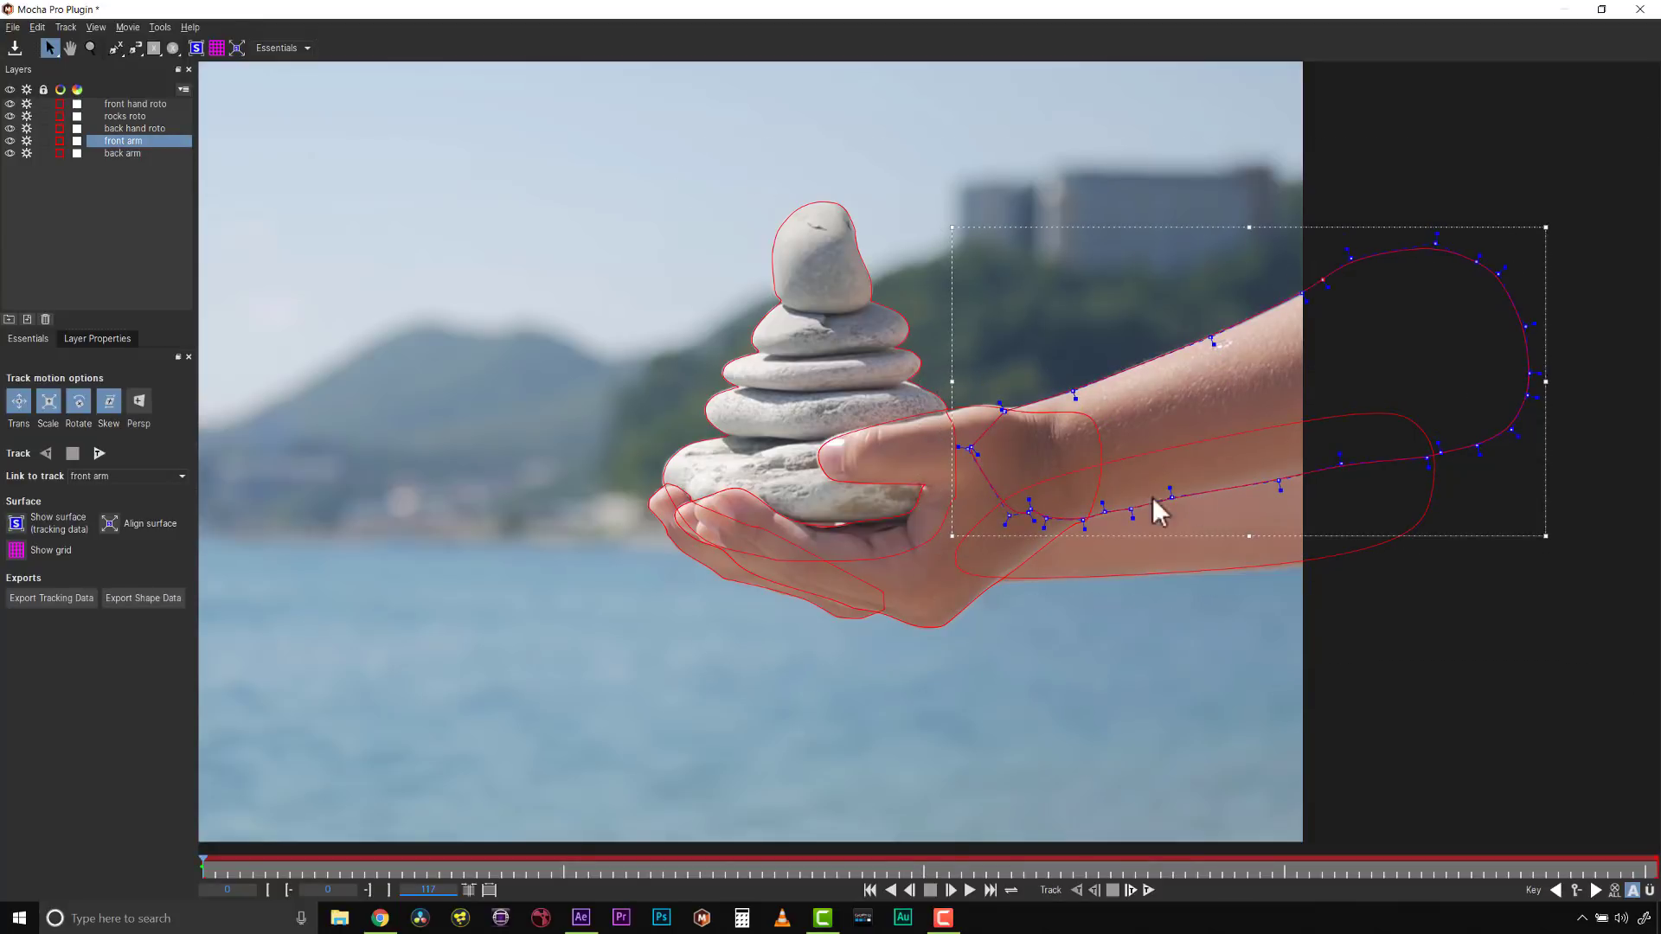
click(736, 569)
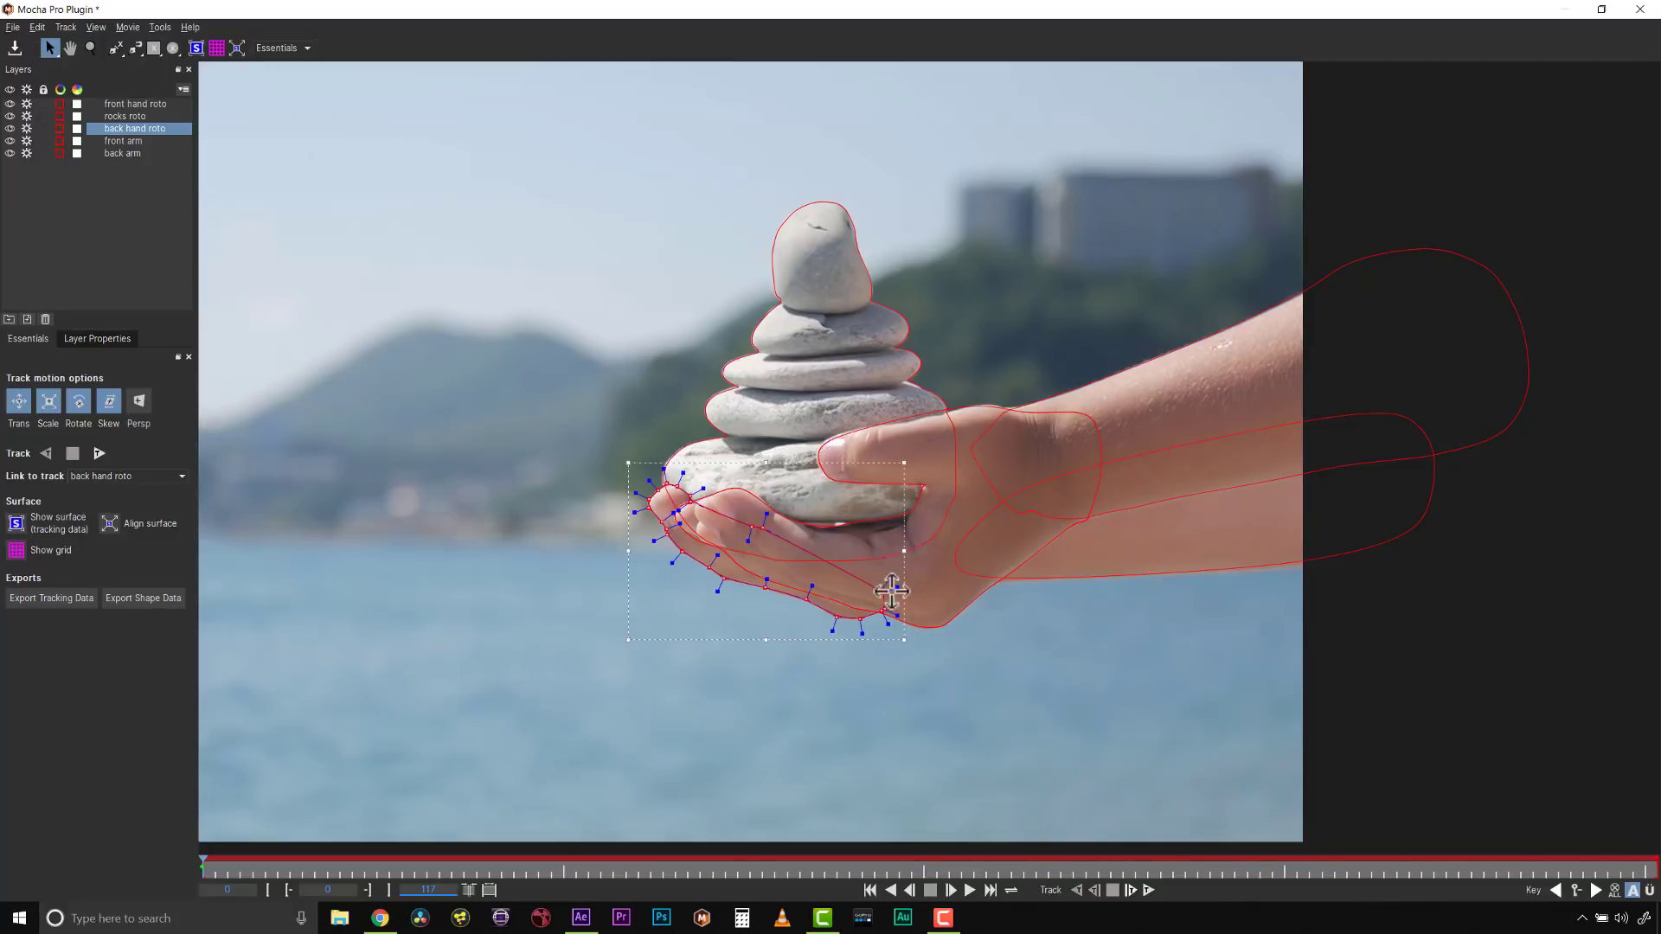
Select the front hand roto layer and track all the roto layers forward through the clip with translation, scale, rotation and skew
click(135, 104)
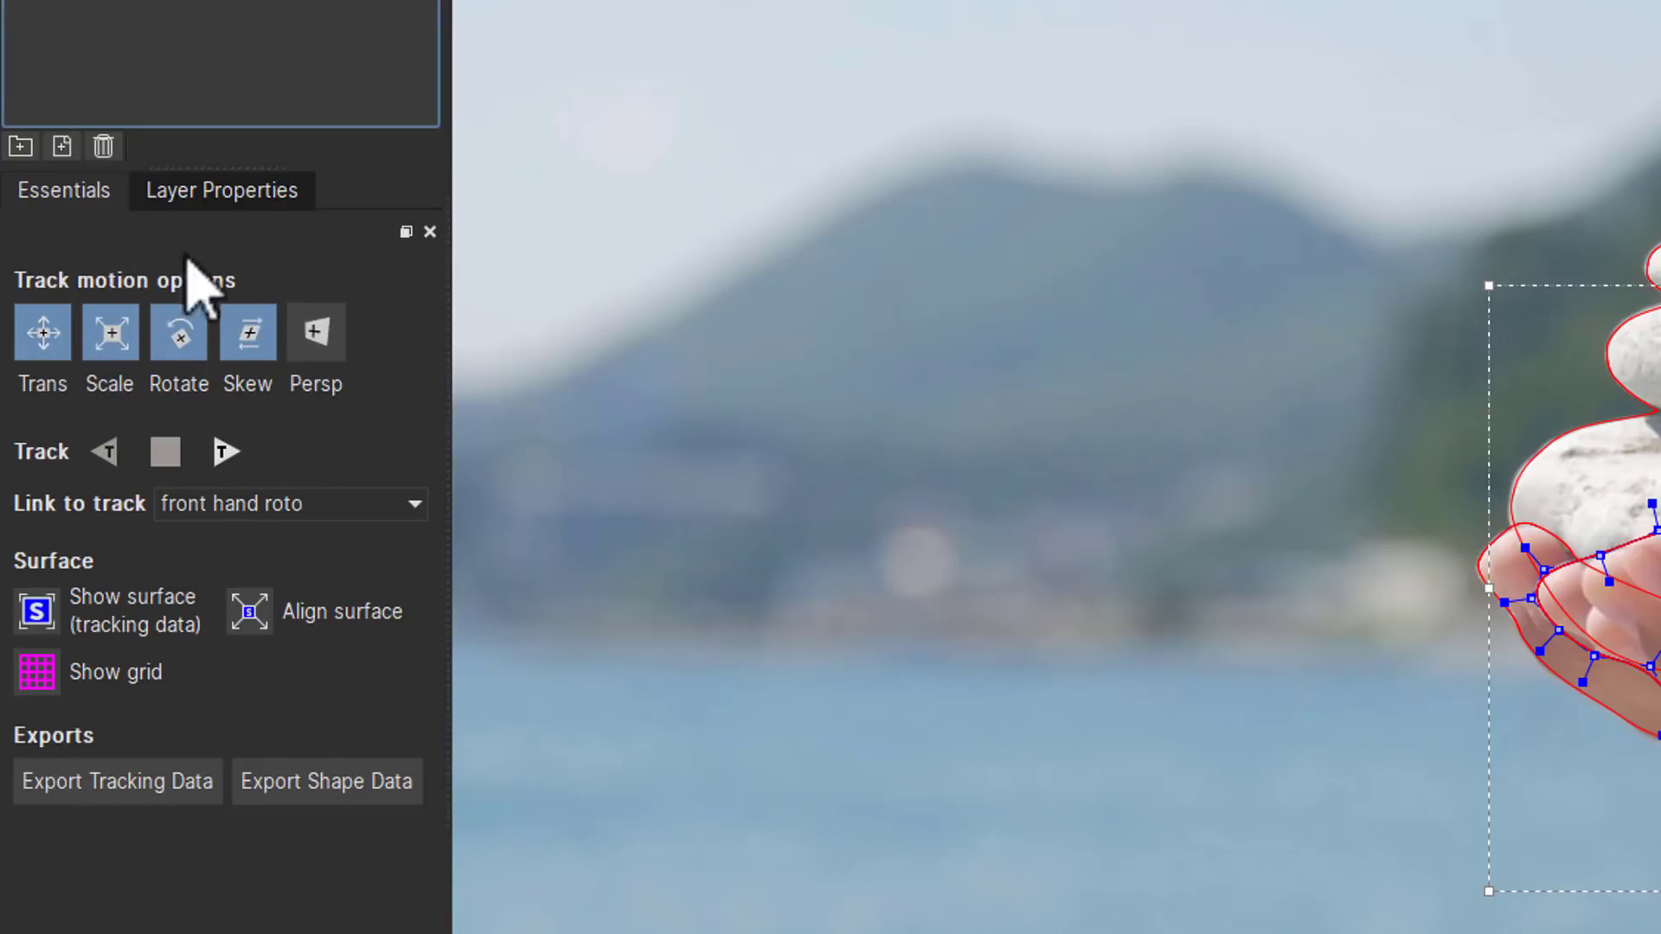
click(208, 195)
click(86, 195)
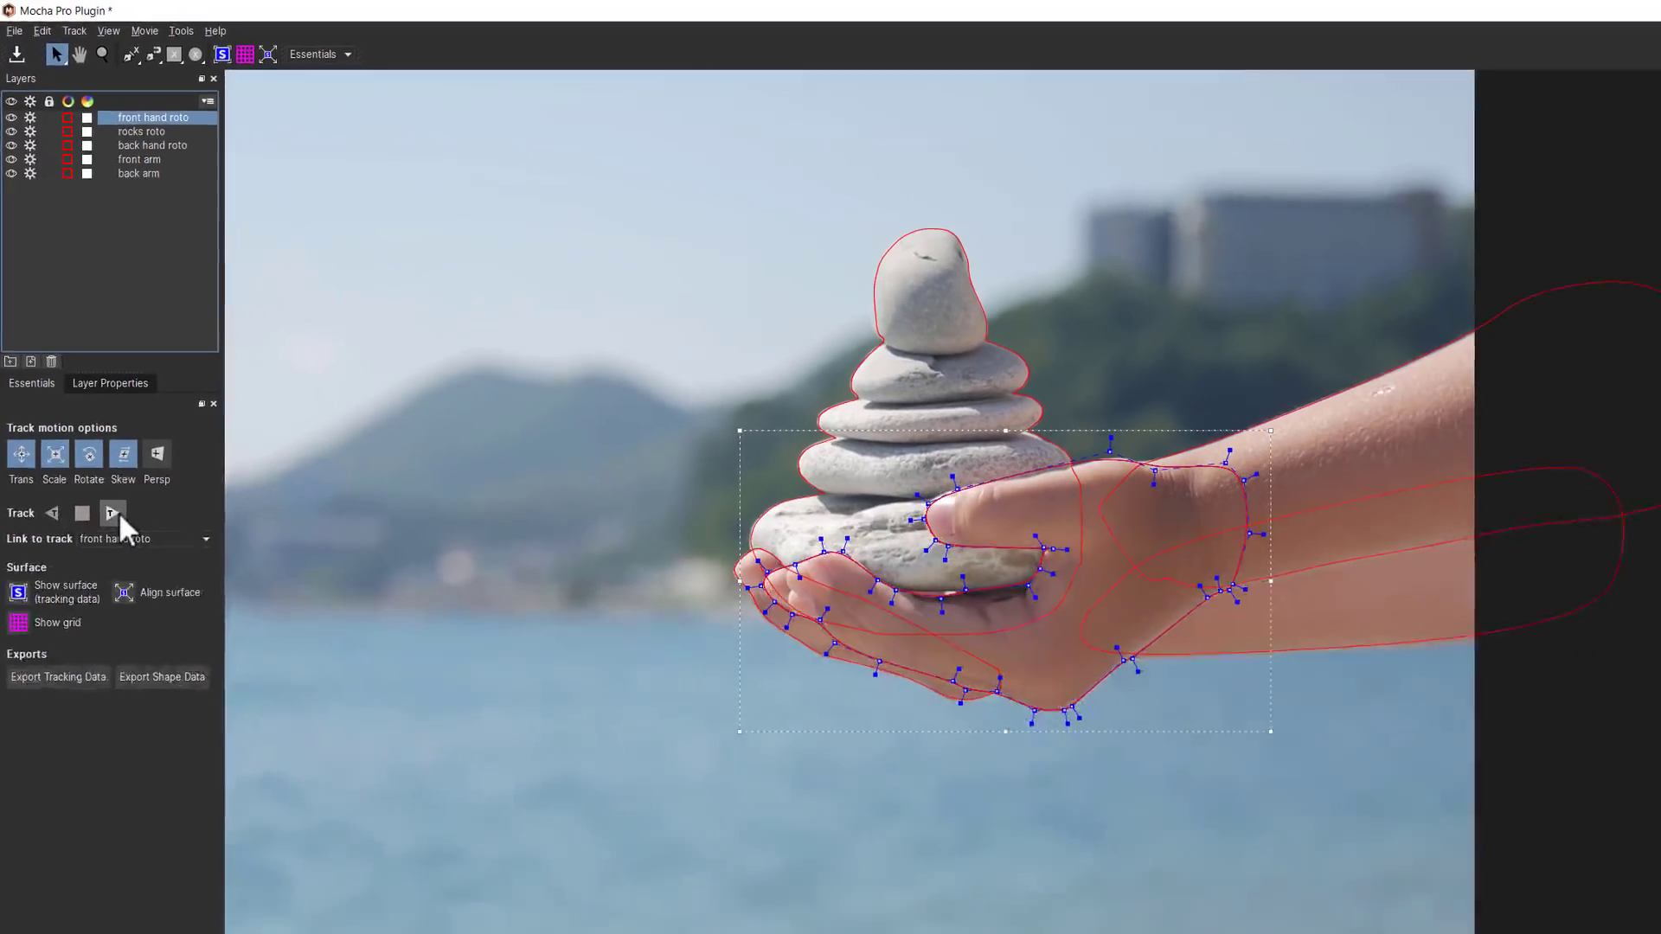
click(142, 641)
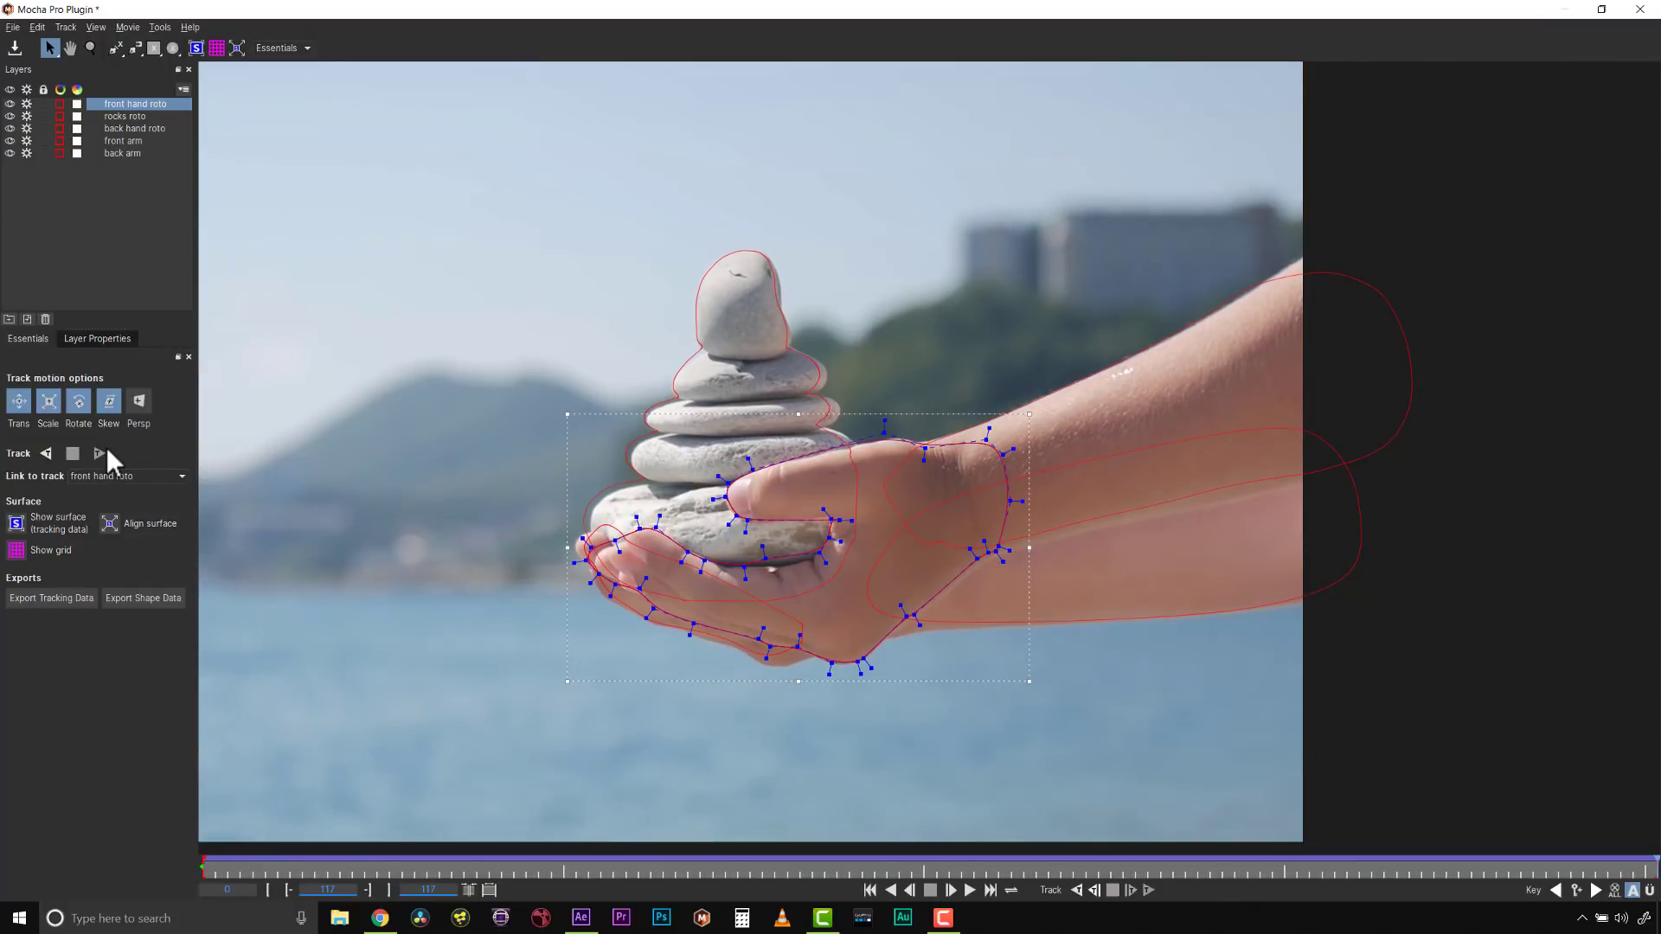
click(140, 48)
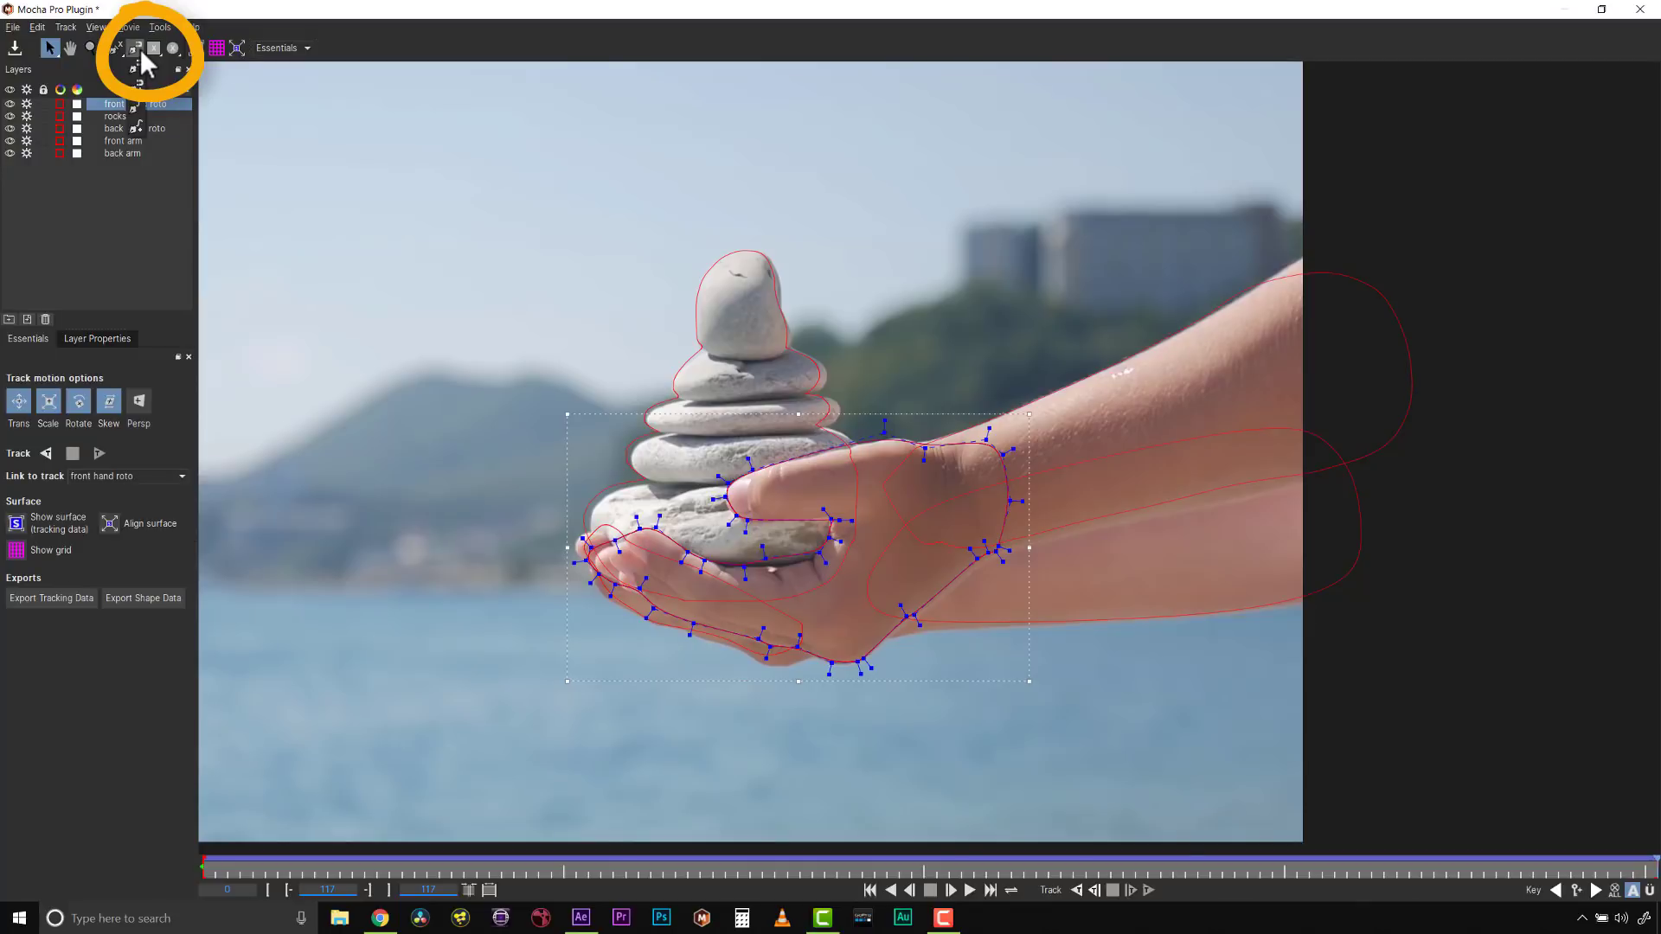
click(133, 104)
mouse_move(407, 174)
mouse_down()
mouse_move(610, 134)
mouse_move(573, 143)
mouse_up()
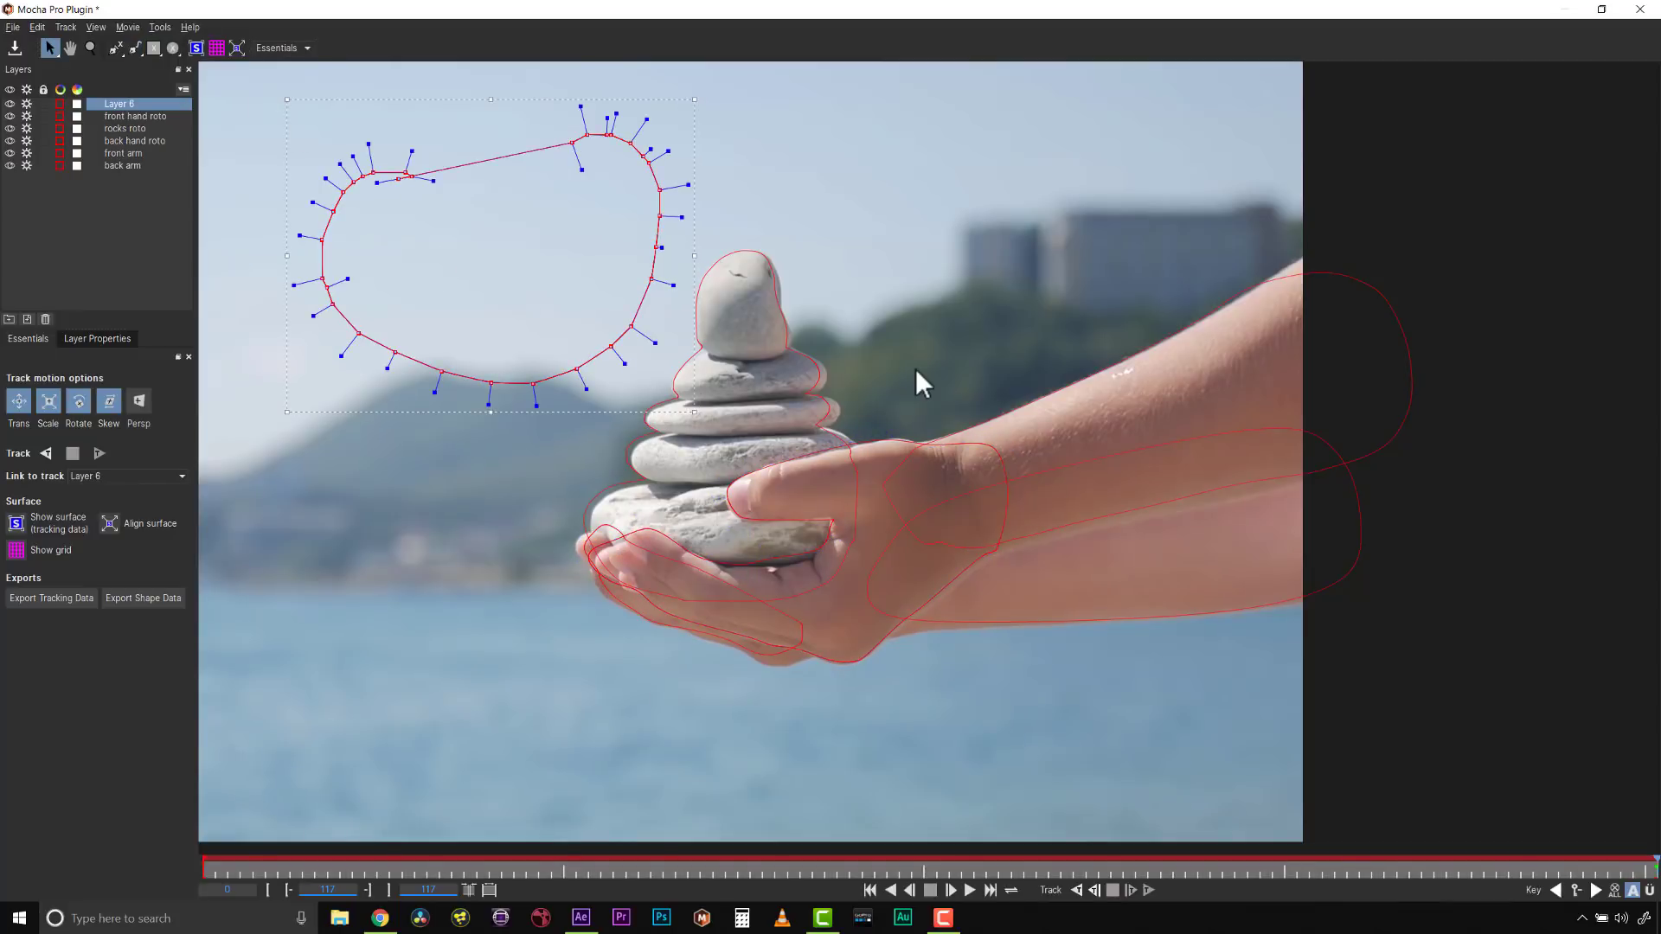
key(ctrl+z)
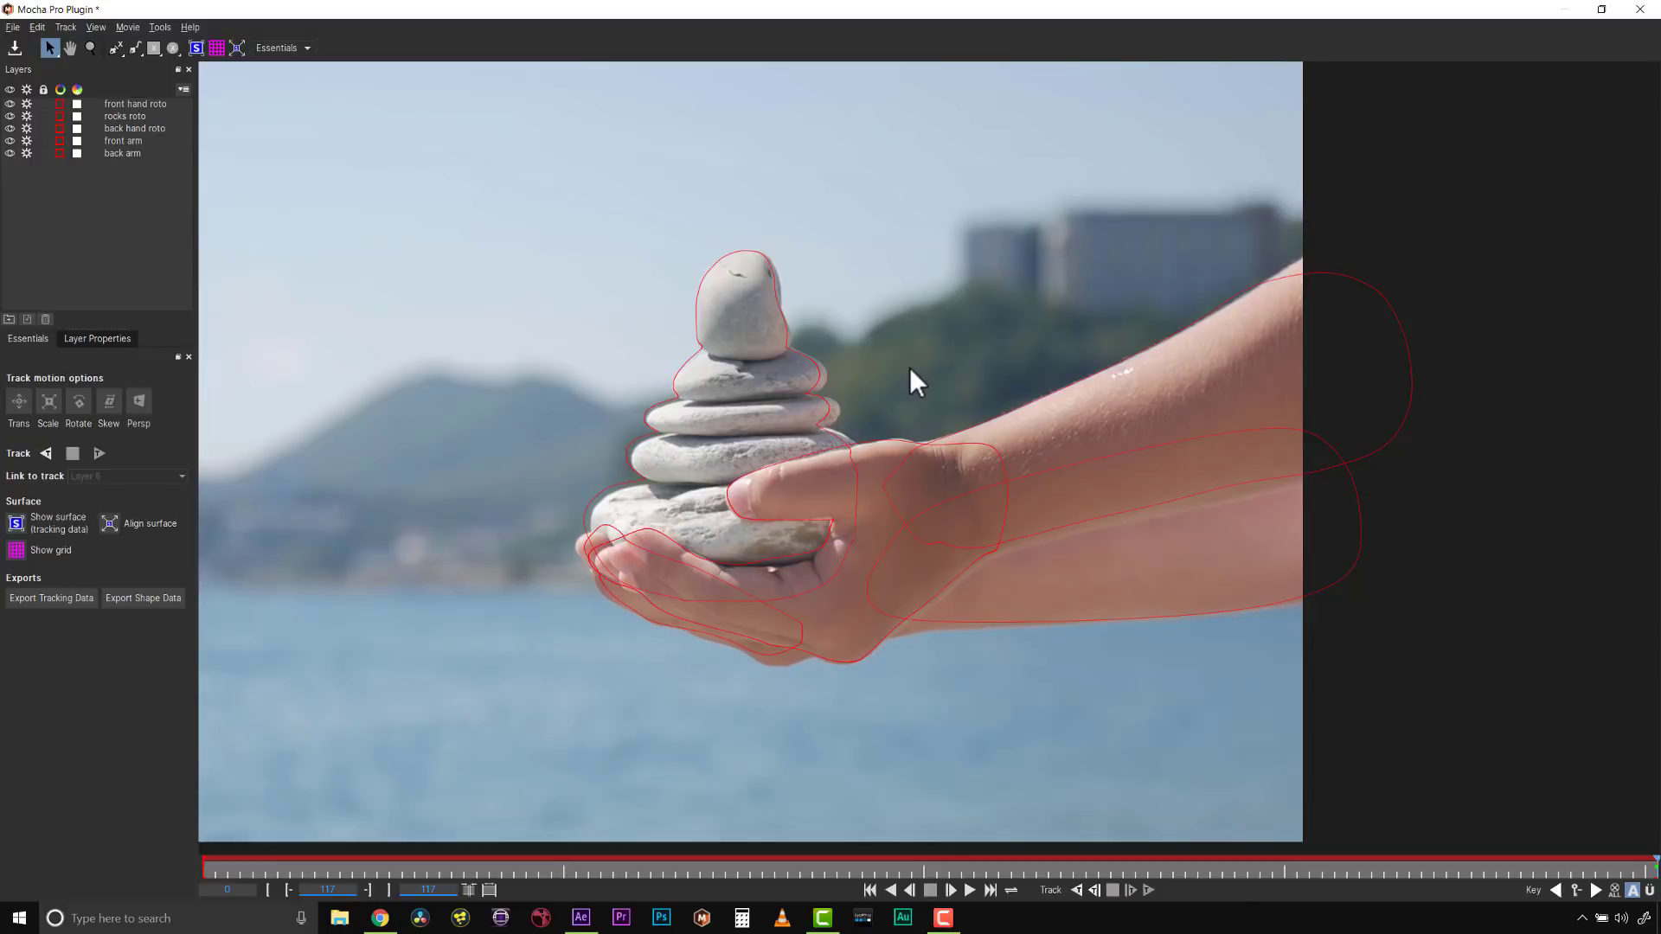
On the last frame, reshape the front arm outline beyond the frame edge and along the underside of the forearm down to the wrist
drag(1656, 861, 1654, 809)
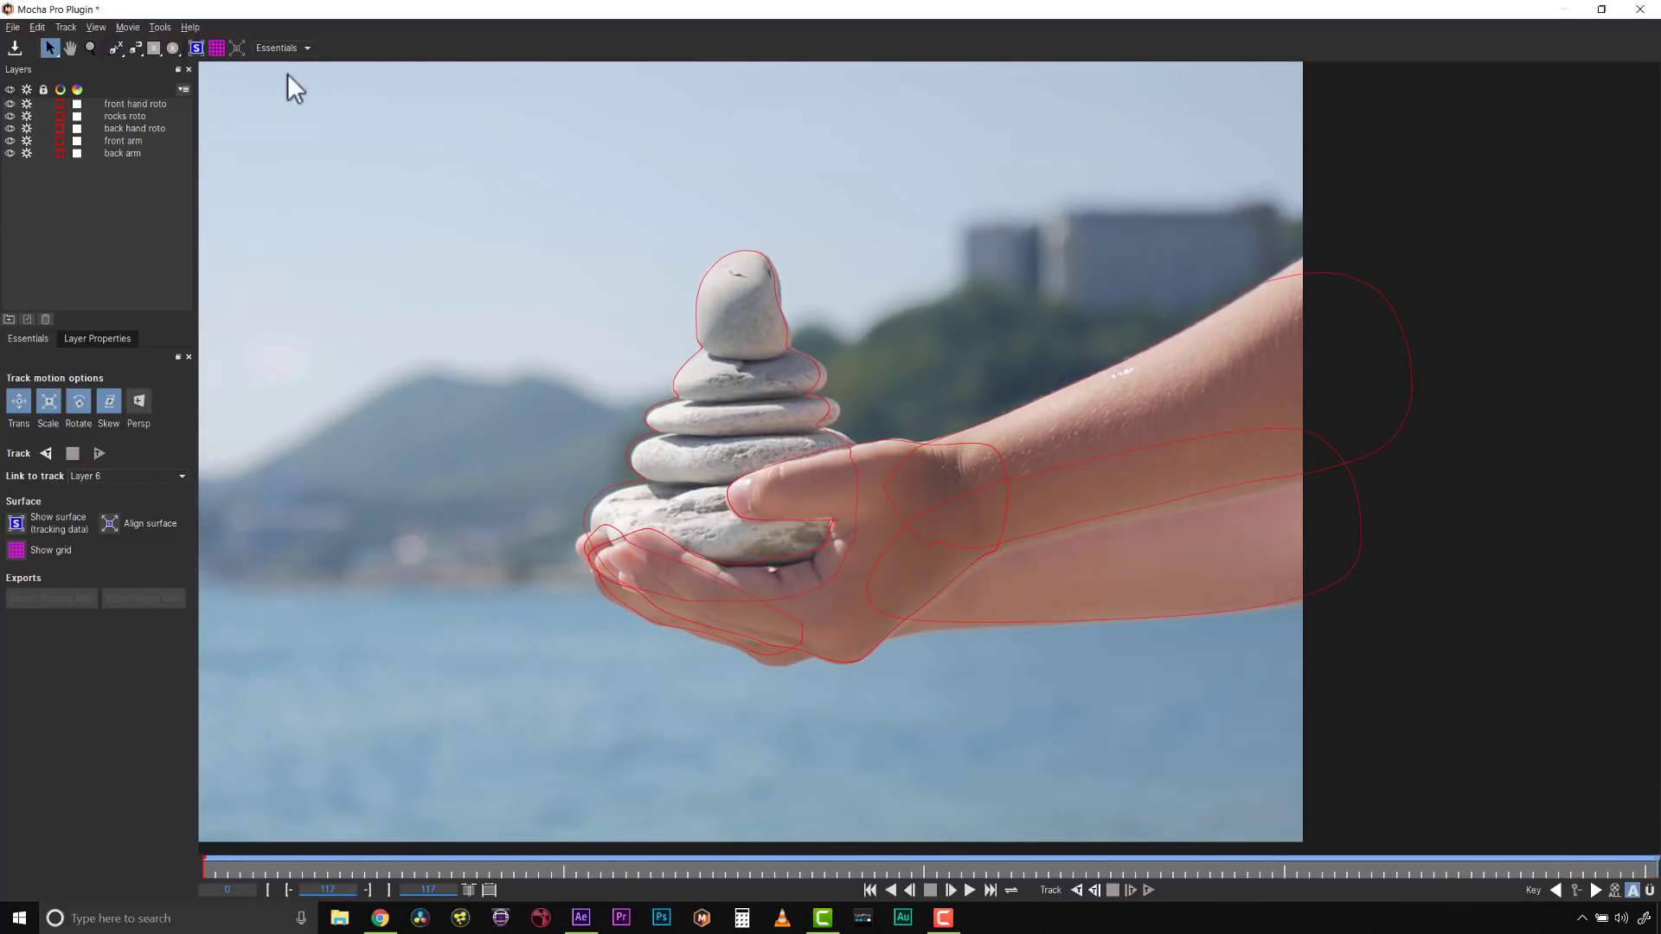
click(1308, 276)
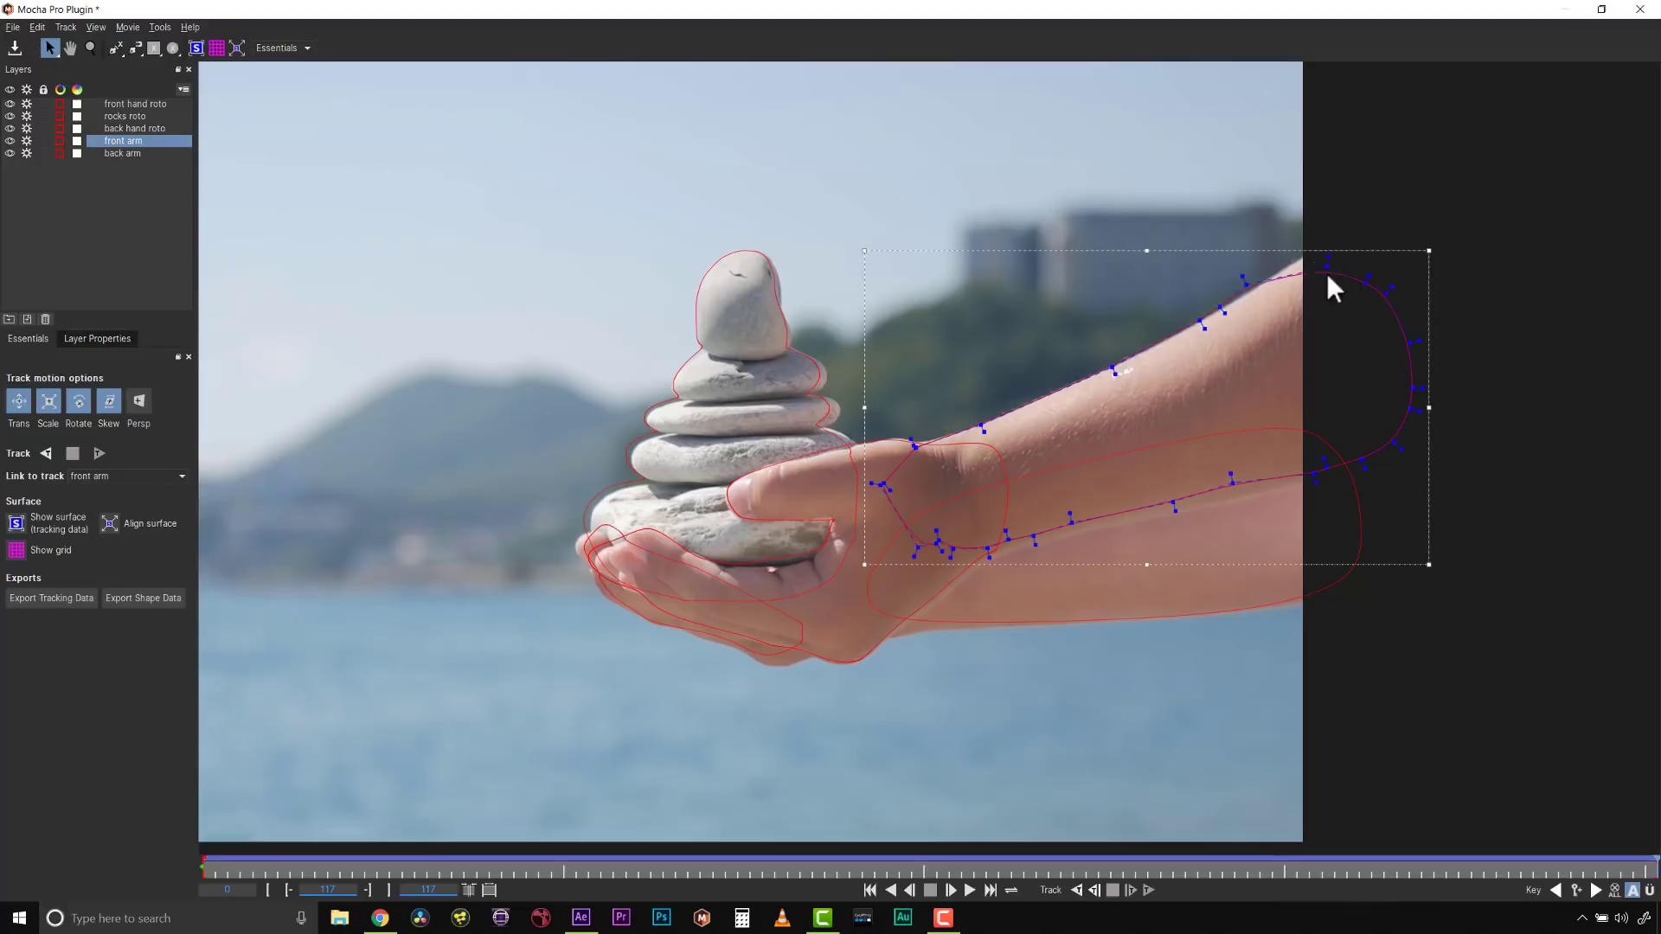
drag(1327, 270, 1367, 217)
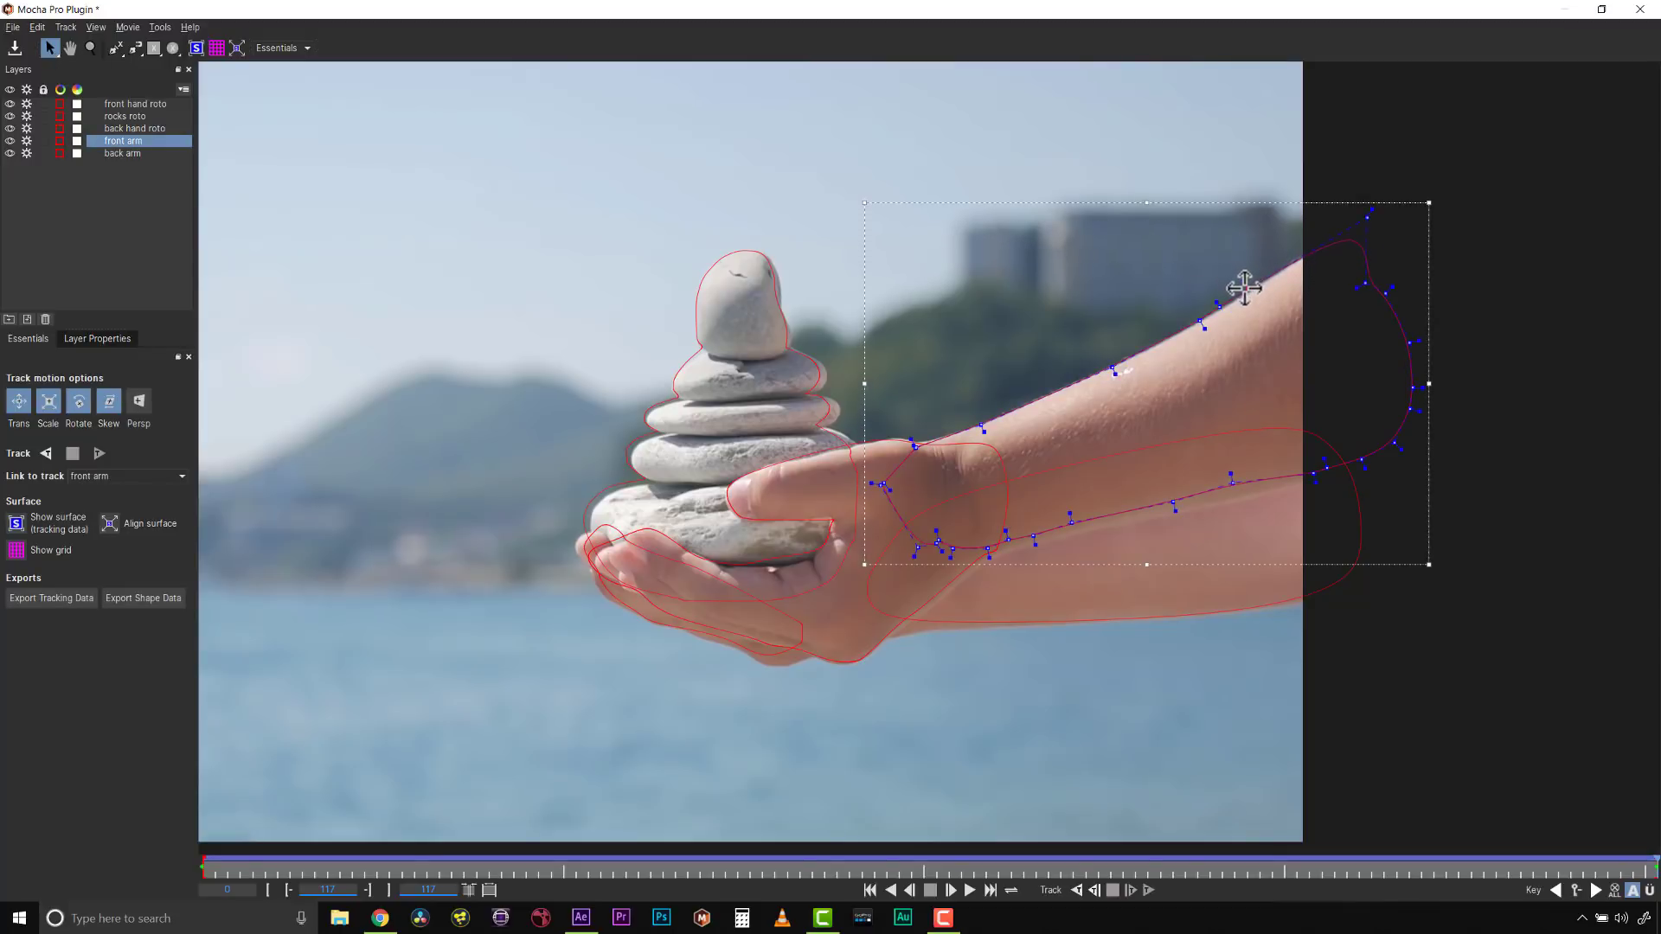
drag(1366, 284, 1405, 292)
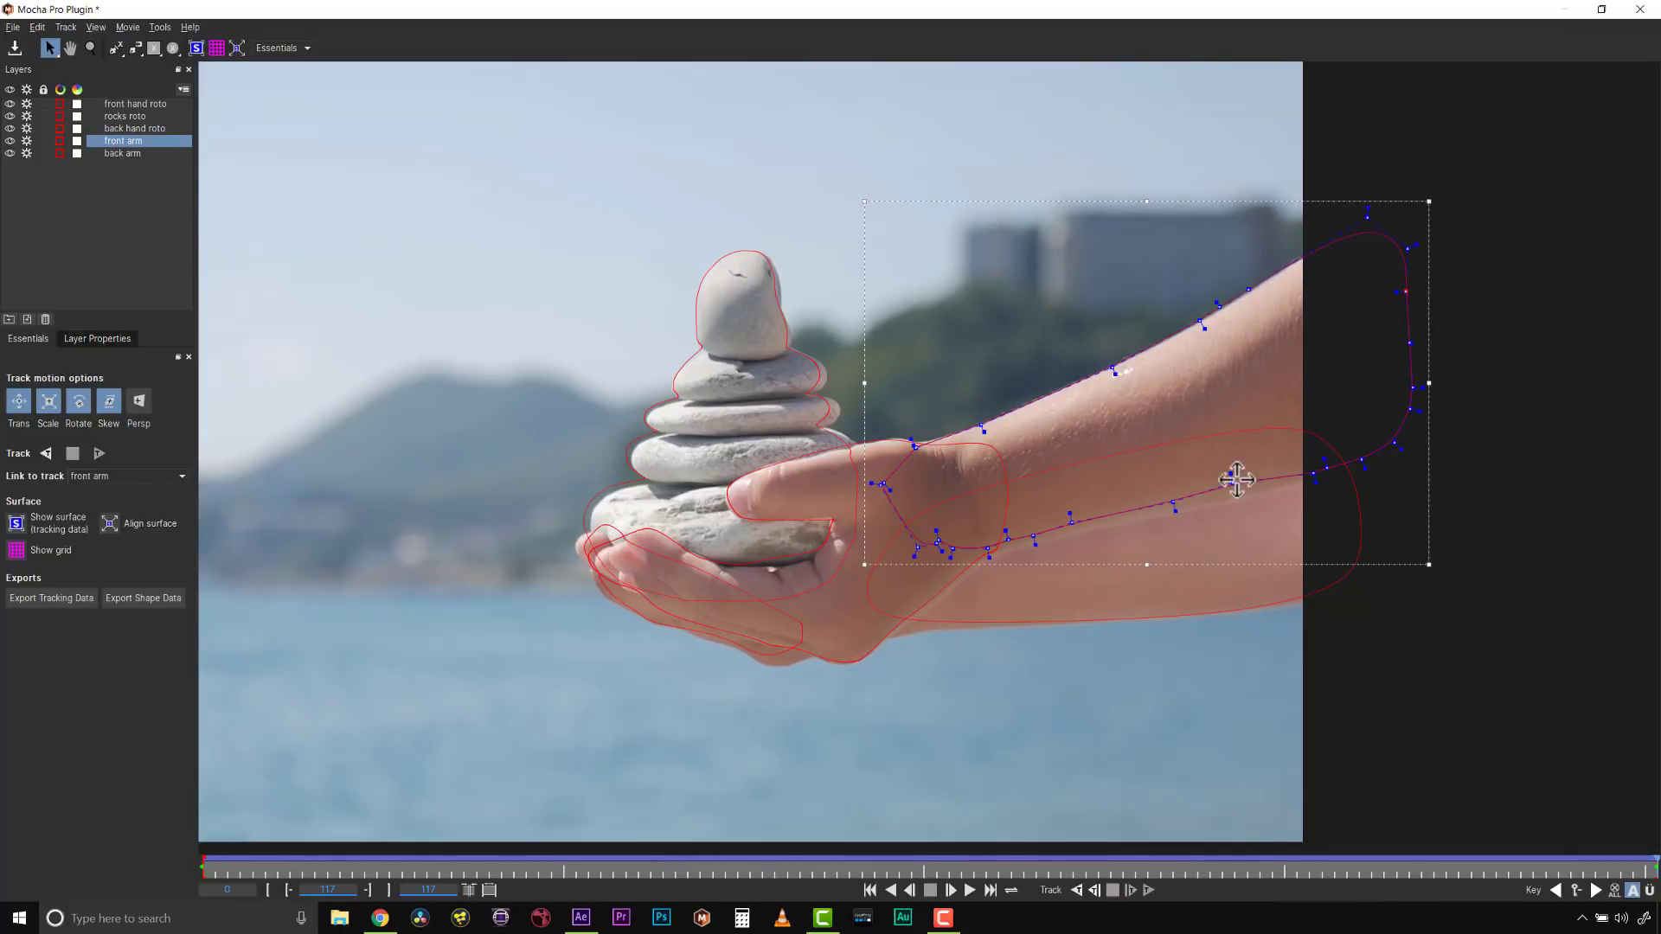
drag(1237, 481, 1239, 502)
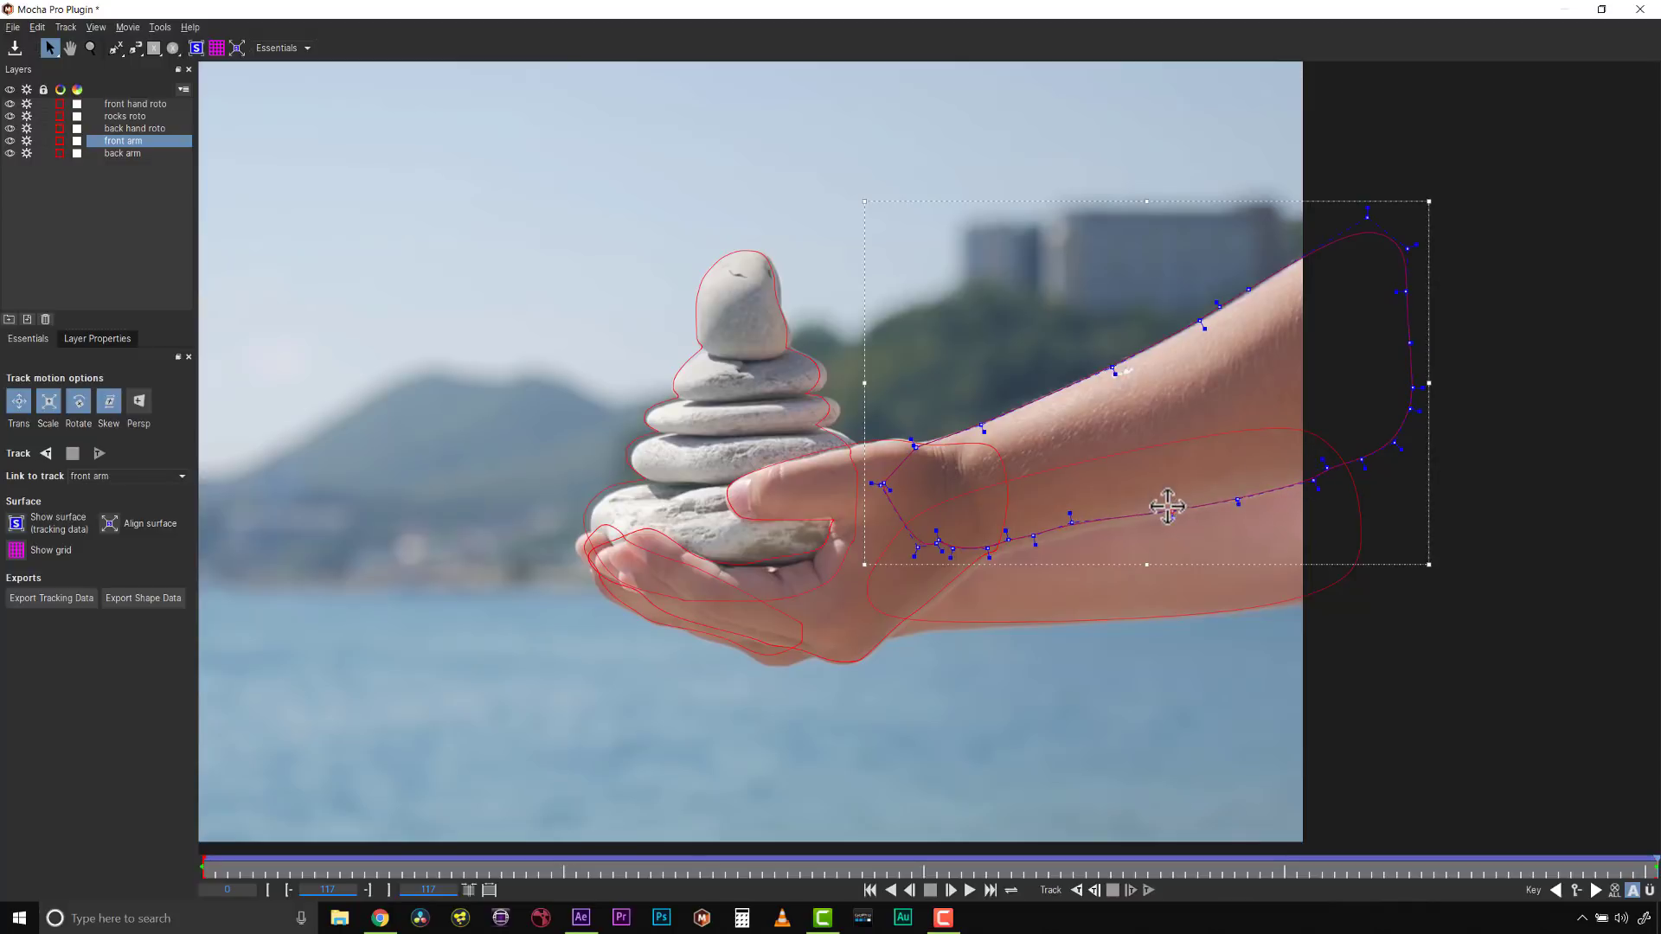
mouse_move(1085, 574)
mouse_down()
mouse_move(1070, 527)
mouse_move(1108, 543)
mouse_move(1077, 548)
mouse_up()
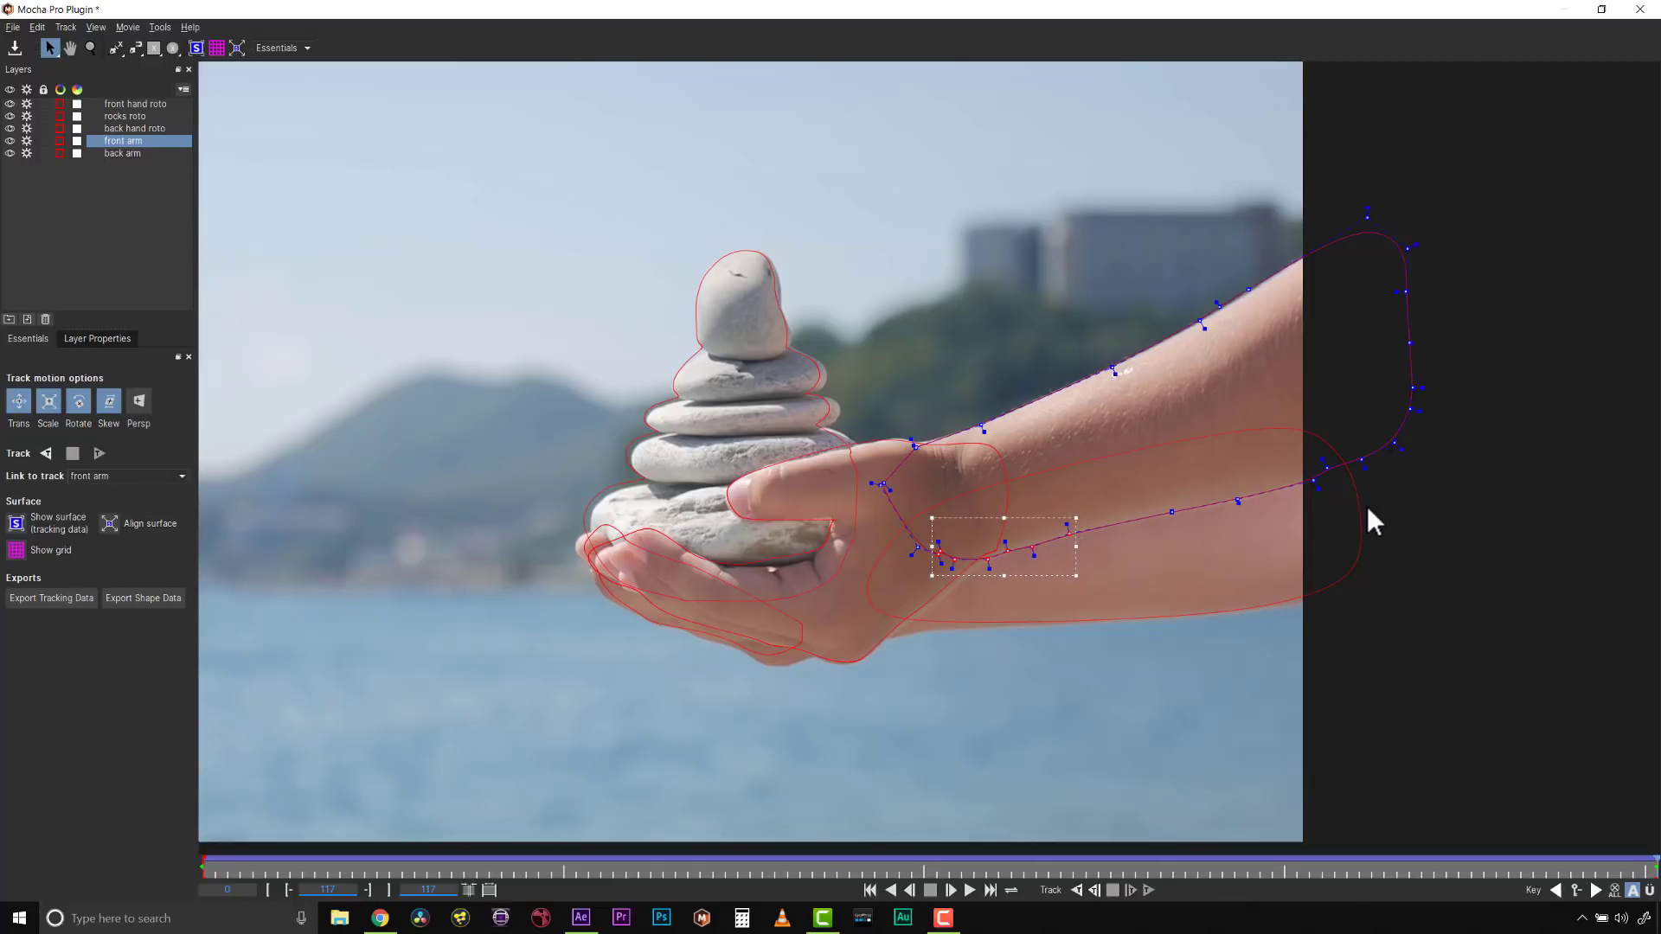
Pull the back arm outline out to the heel of the hand along its lower edge, and adjust the front hand roto outline near the thumb knuckle
click(995, 622)
drag(872, 618, 845, 651)
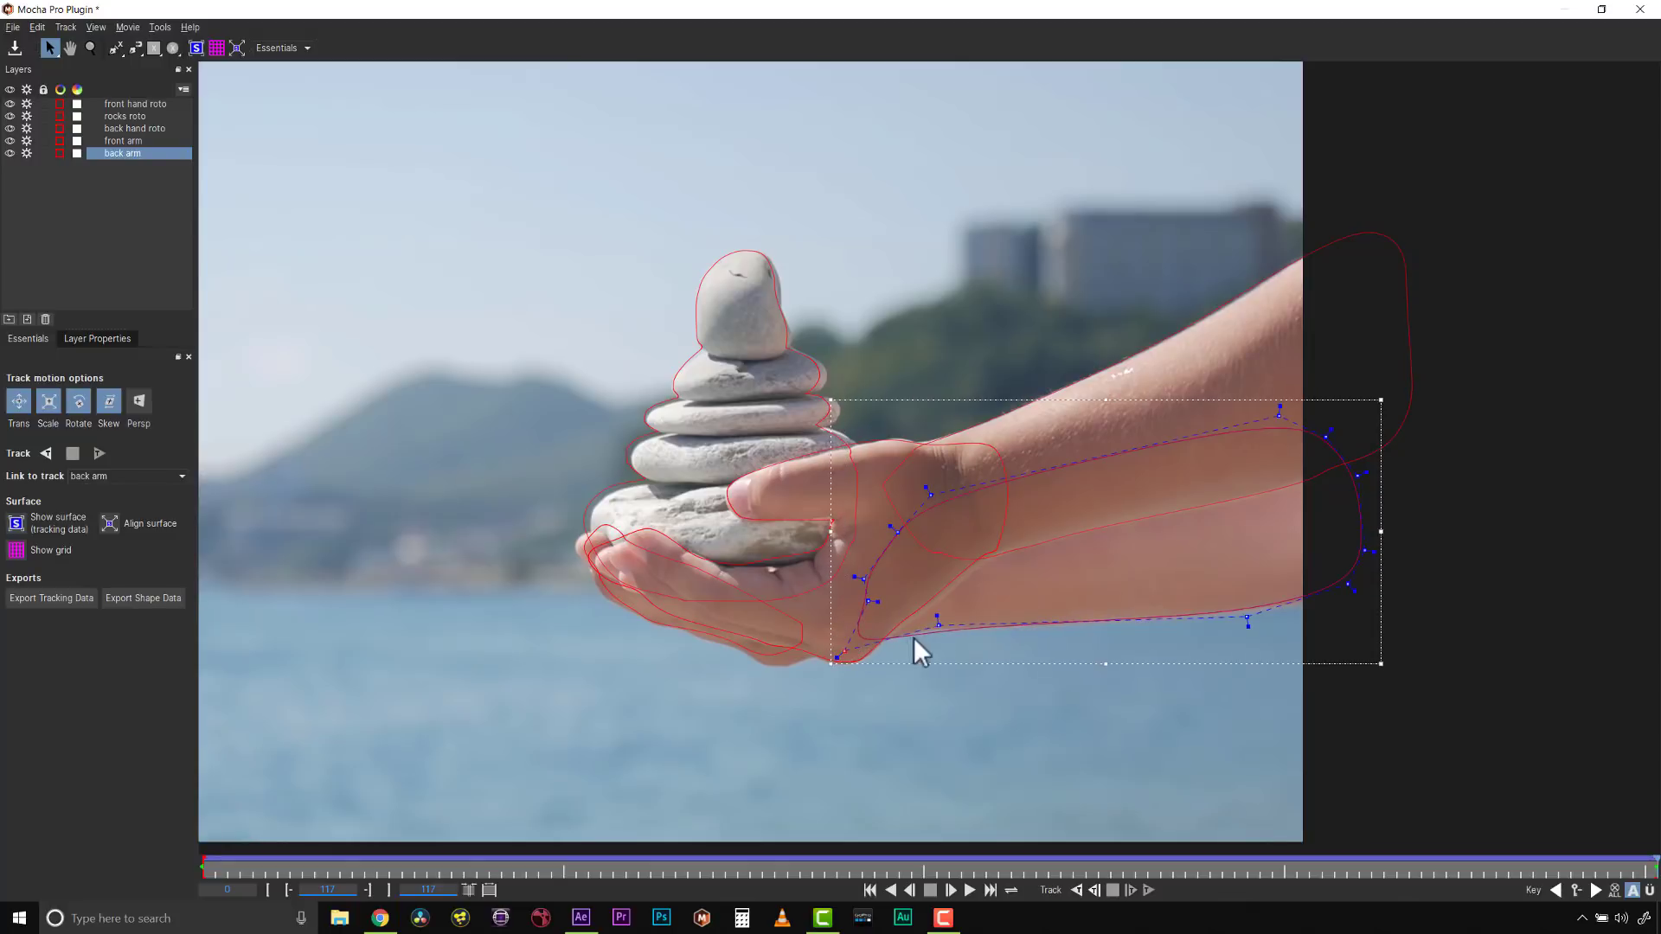
drag(942, 623, 932, 622)
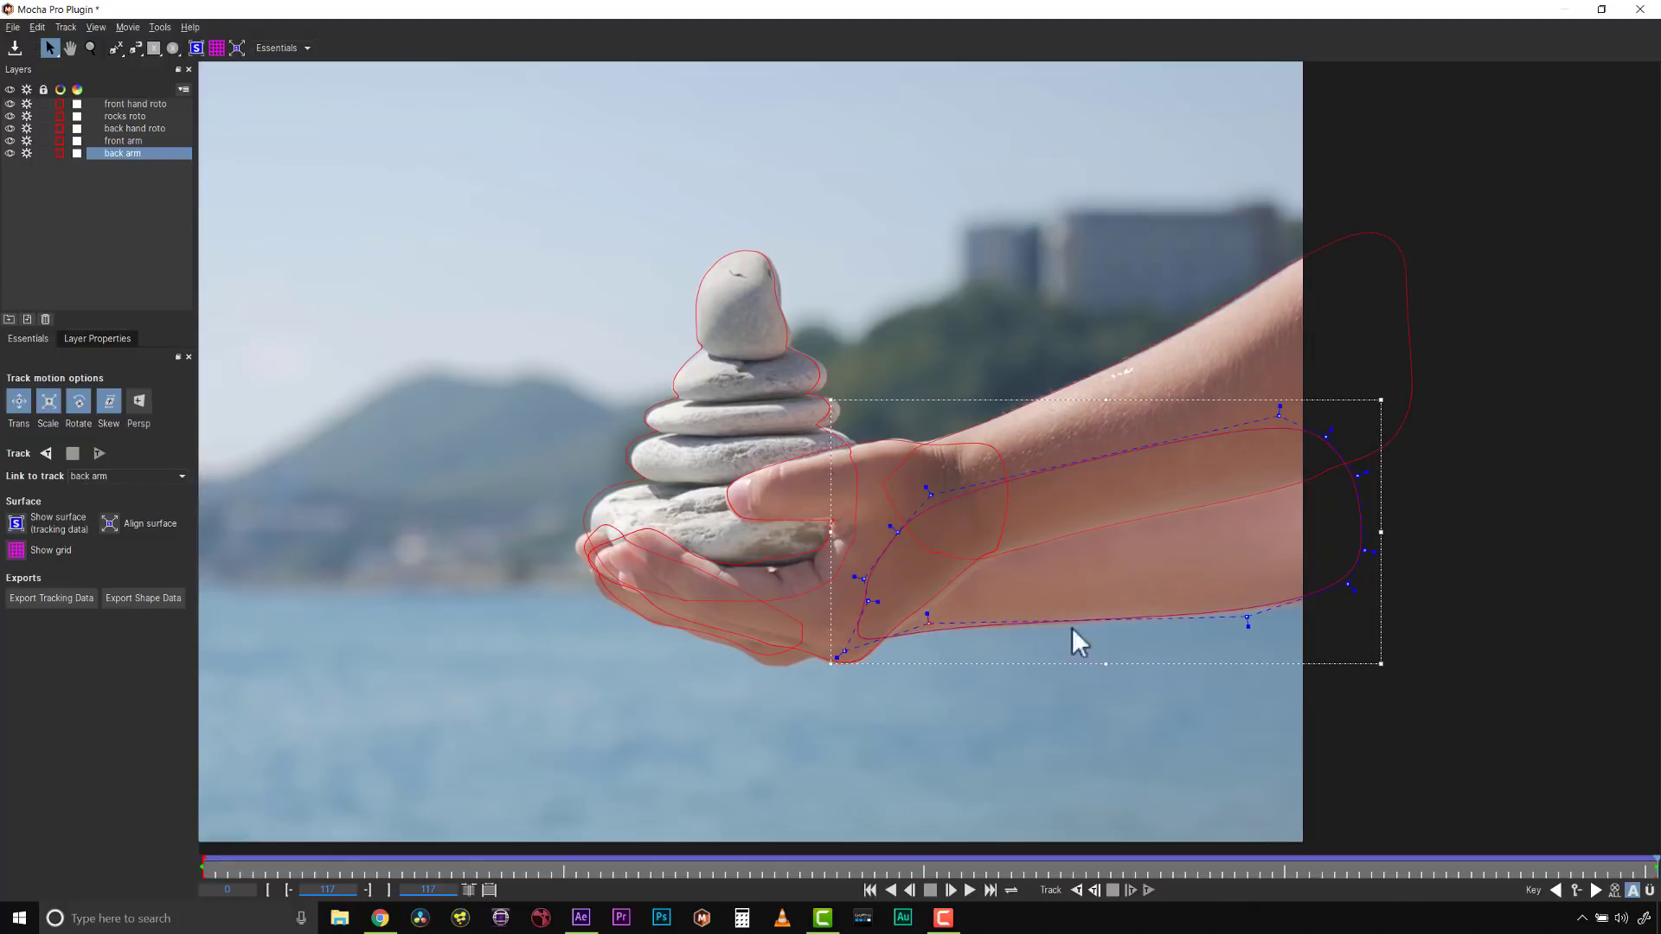
click(891, 455)
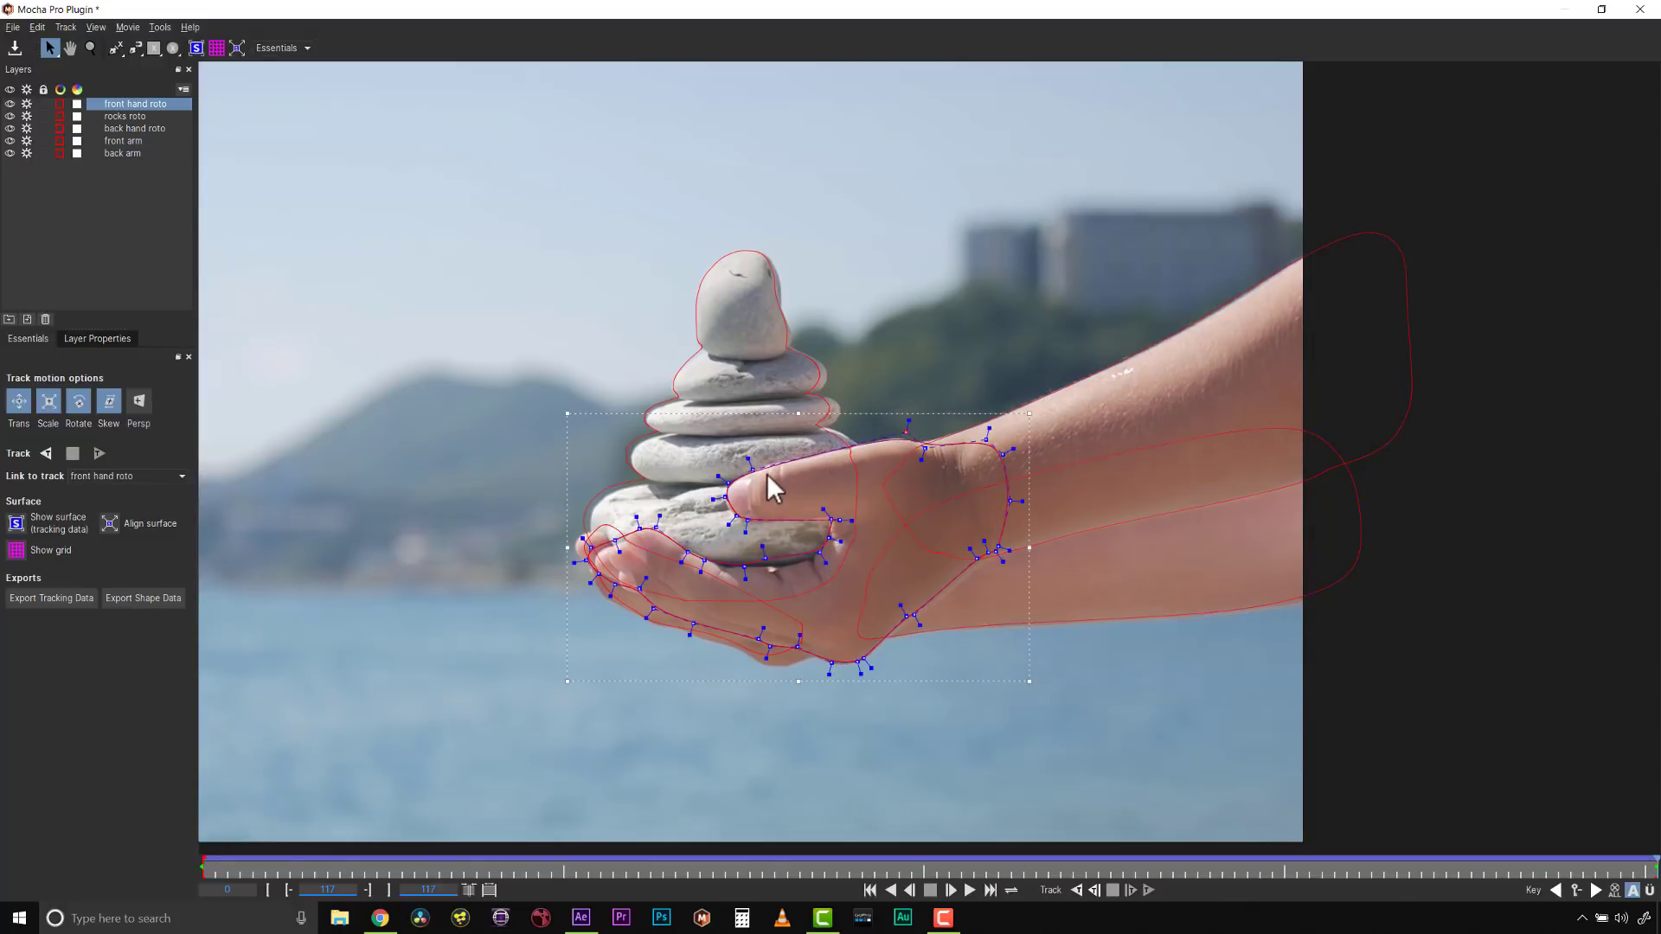
Refit the rocks roto outline to both sides of the stone stack on the last frame
click(762, 425)
drag(818, 373, 823, 374)
drag(868, 465, 825, 425)
drag(712, 482, 619, 371)
drag(655, 416, 707, 354)
drag(492, 458, 612, 585)
drag(590, 494, 596, 497)
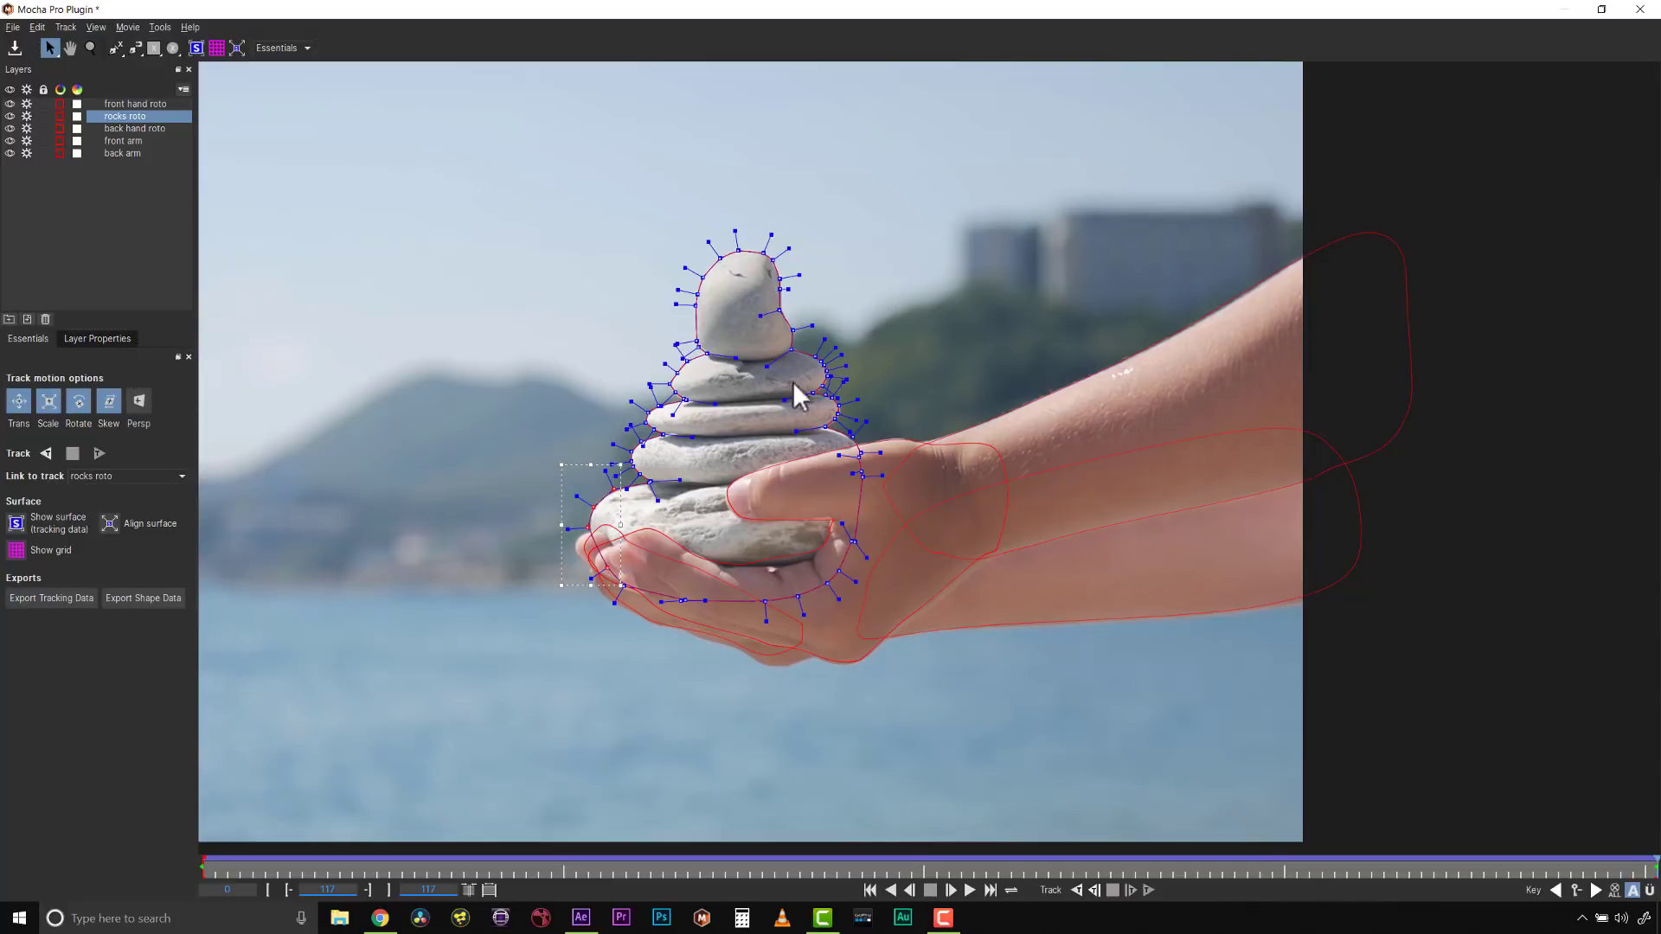
Move the back hand roto points onto the lower finger edge and correct the front hand roto outline at the wrist on the last frame
click(663, 606)
click(757, 655)
drag(818, 675, 683, 610)
drag(778, 658, 789, 669)
click(701, 641)
drag(1139, 719, 870, 524)
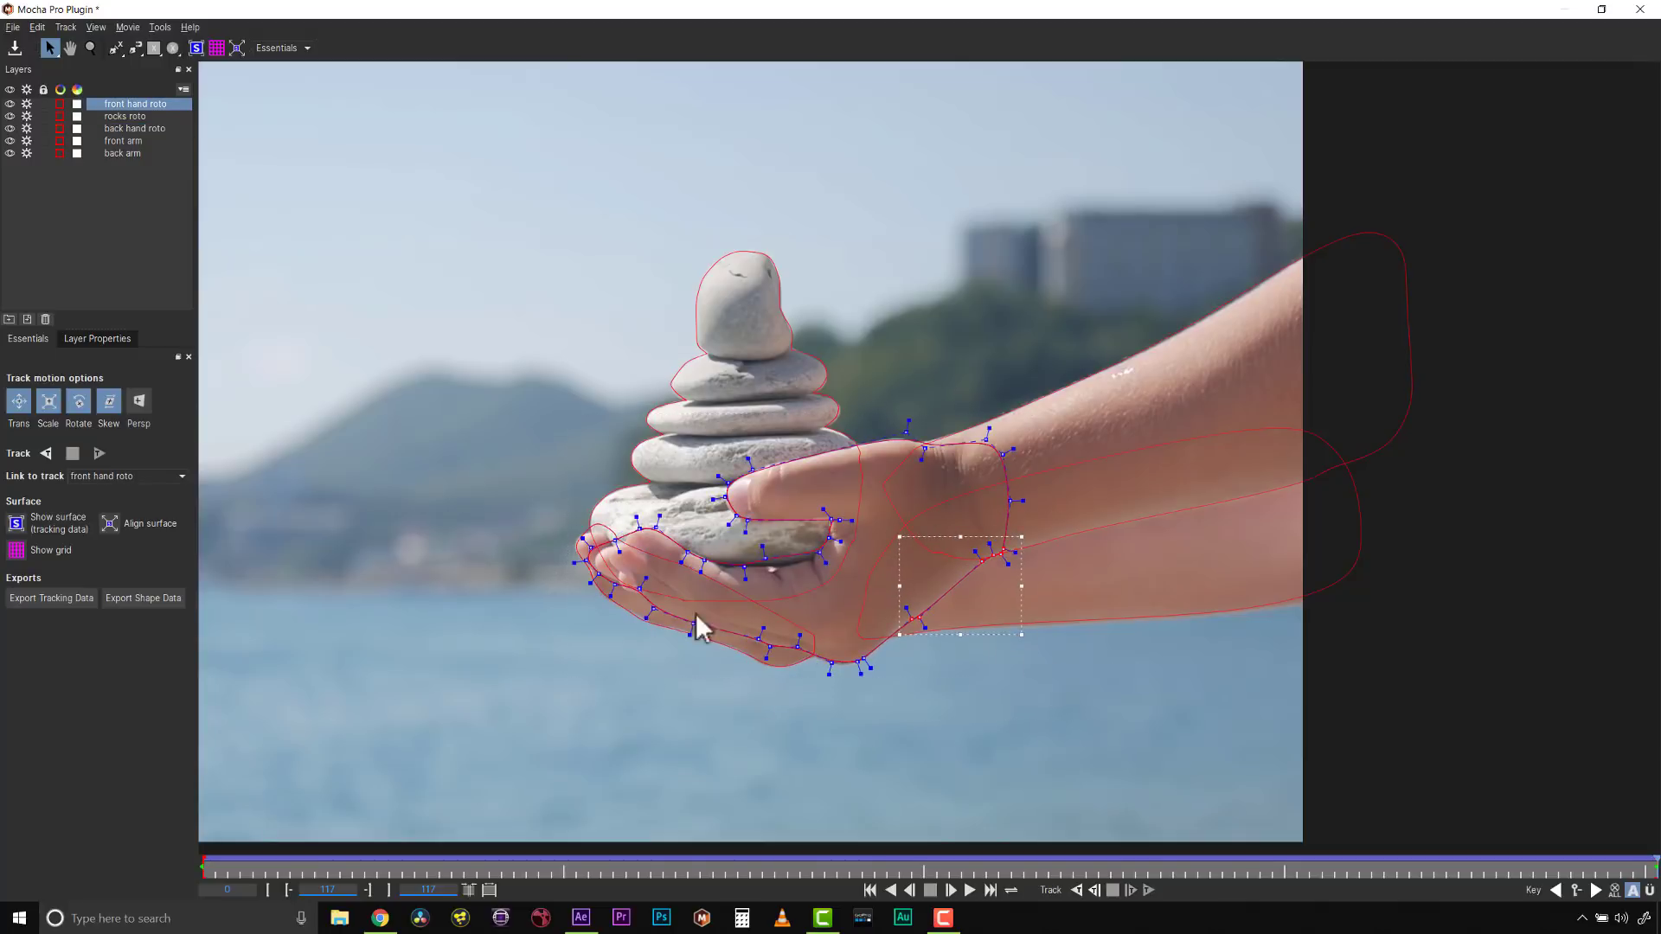
drag(541, 517, 671, 603)
Midway through the clip, correct the back hand roto points under the fingers and refit both sides of the rocks roto outline
drag(1633, 867, 908, 771)
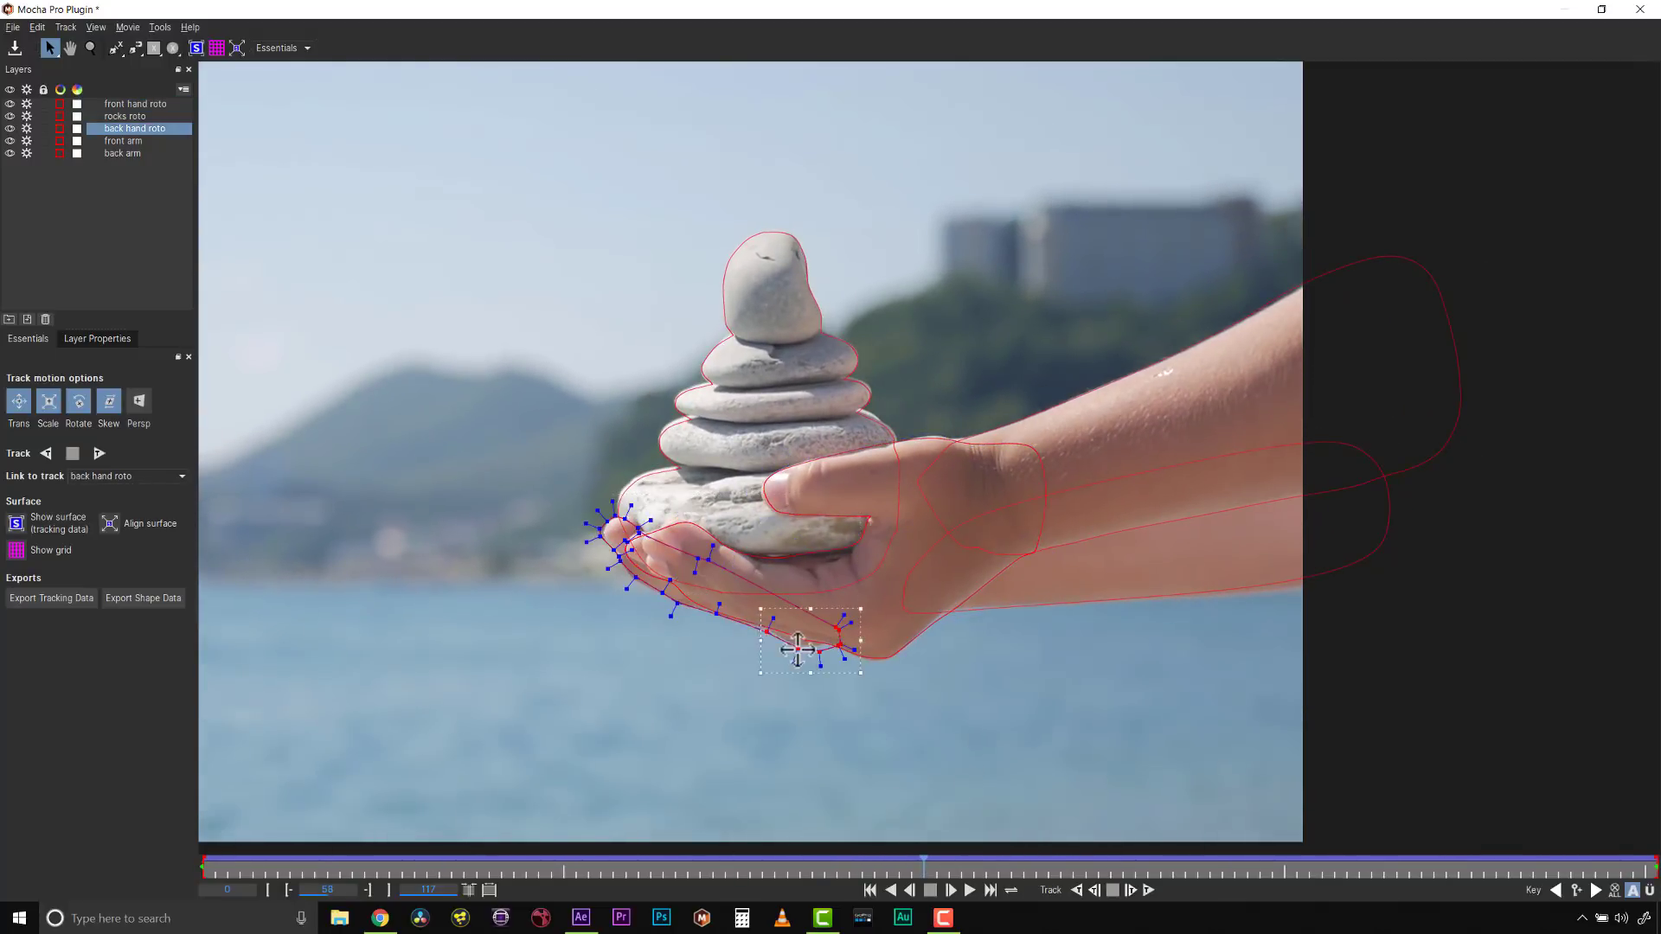
drag(798, 650, 794, 646)
click(680, 467)
drag(594, 309, 745, 506)
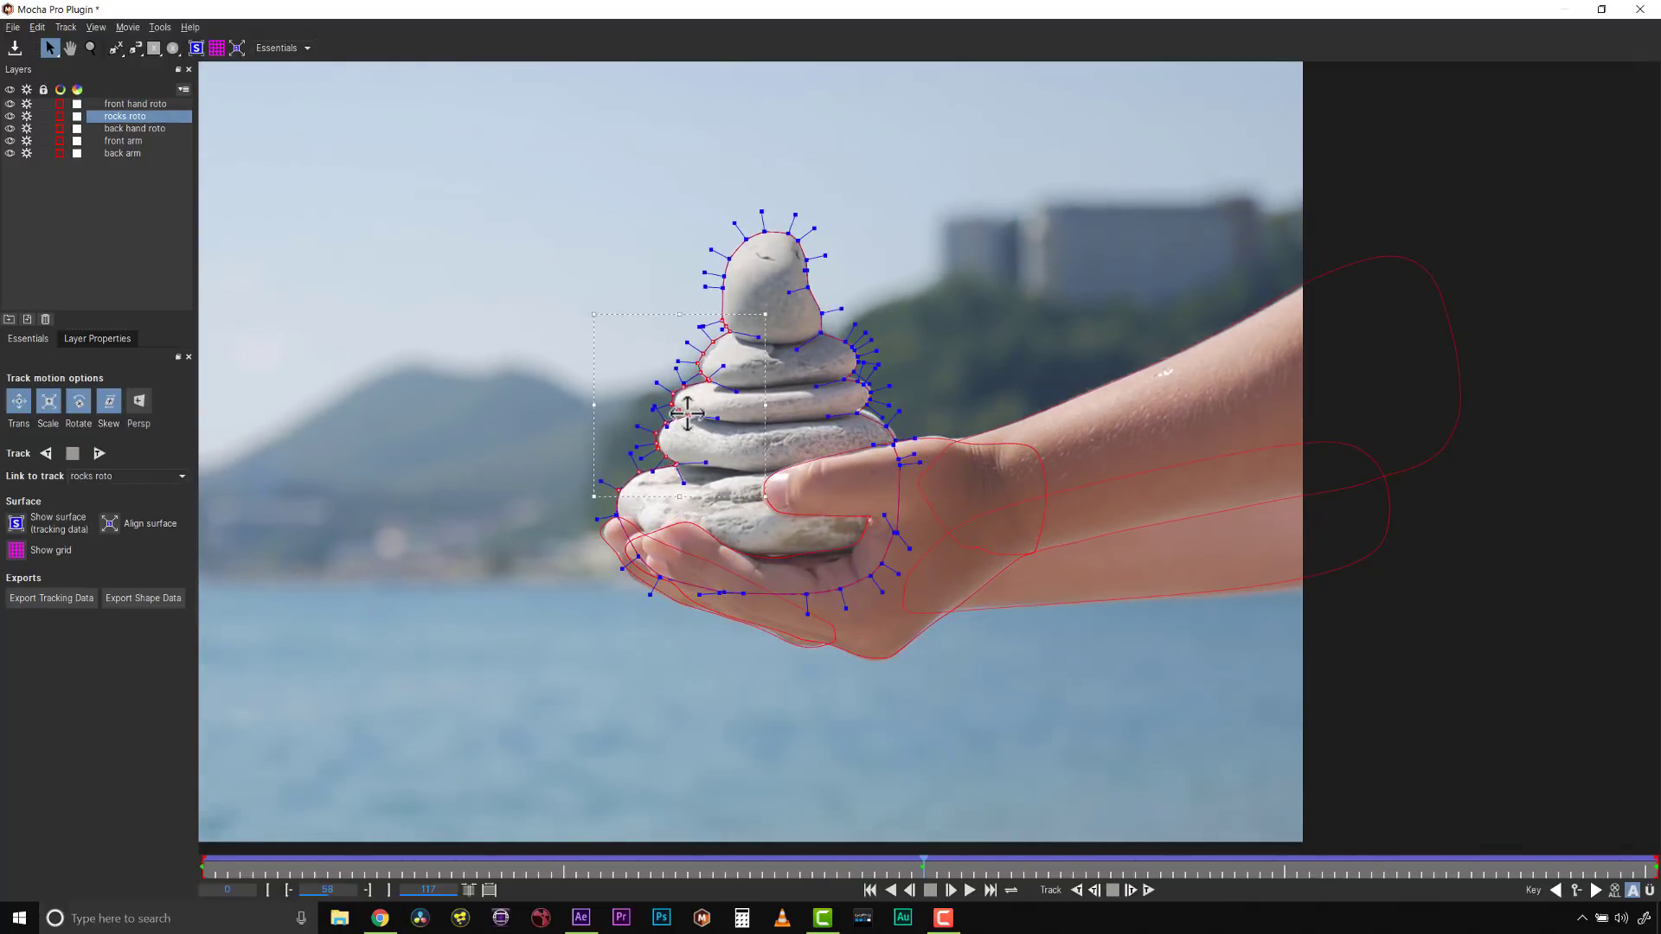
drag(688, 414, 688, 410)
drag(693, 390, 736, 326)
drag(931, 469, 841, 345)
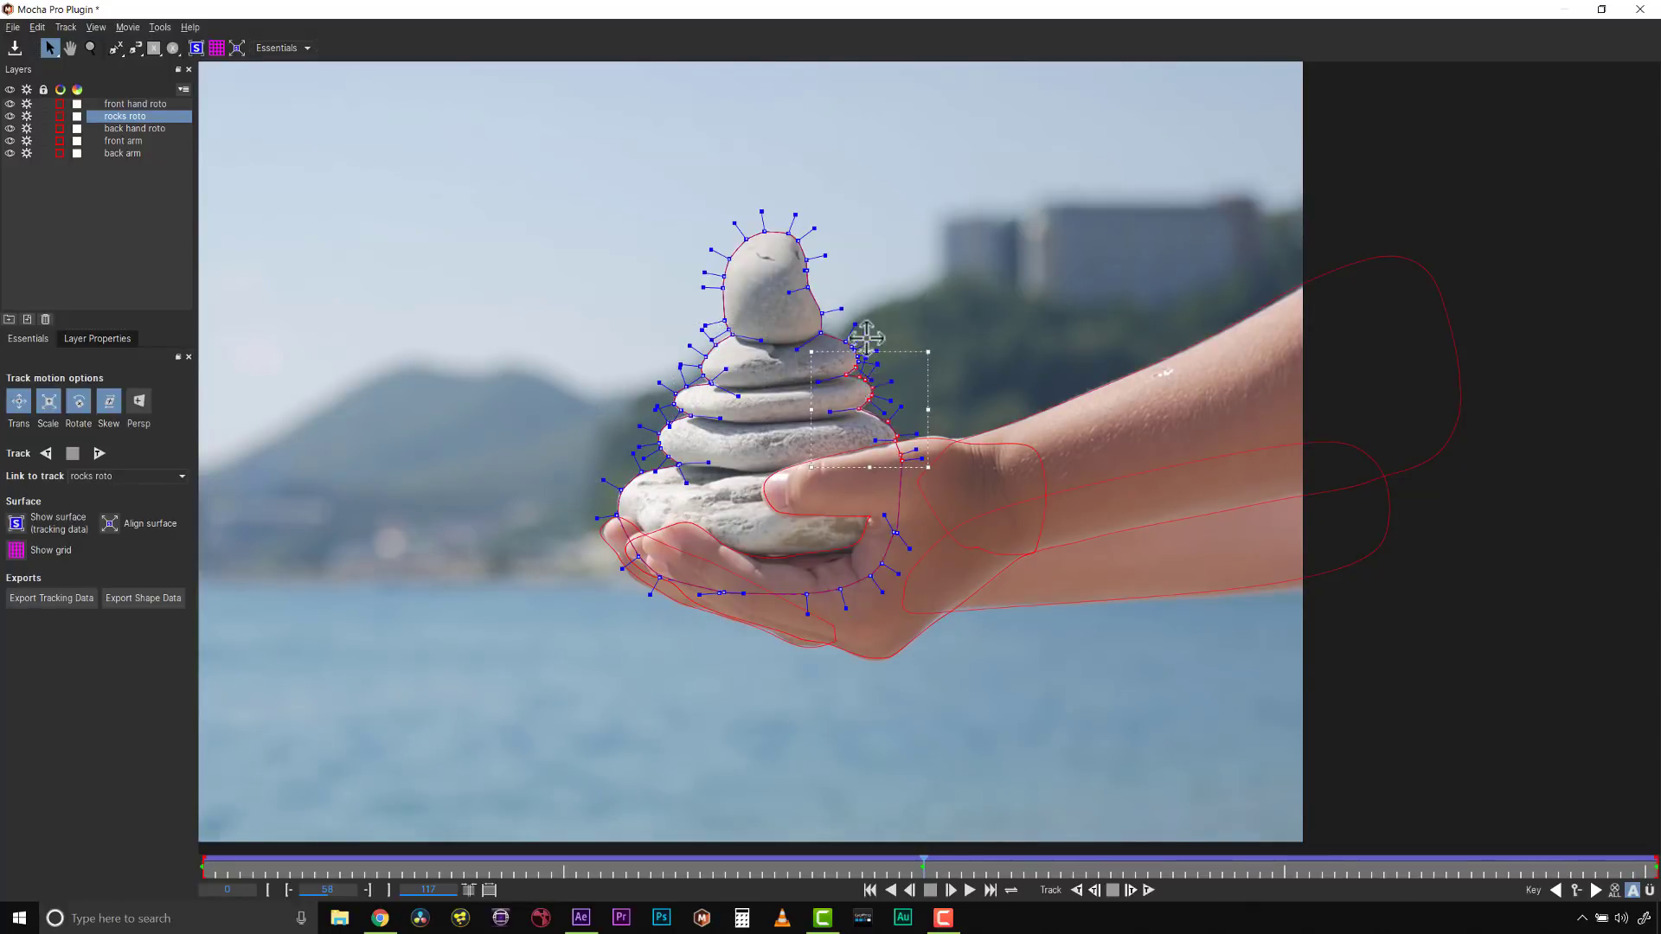
Adjust the front hand roto outline at the thumb knuckle and the back arm and back hand outlines at the lower edge on the mid-clip frame
click(920, 451)
click(936, 427)
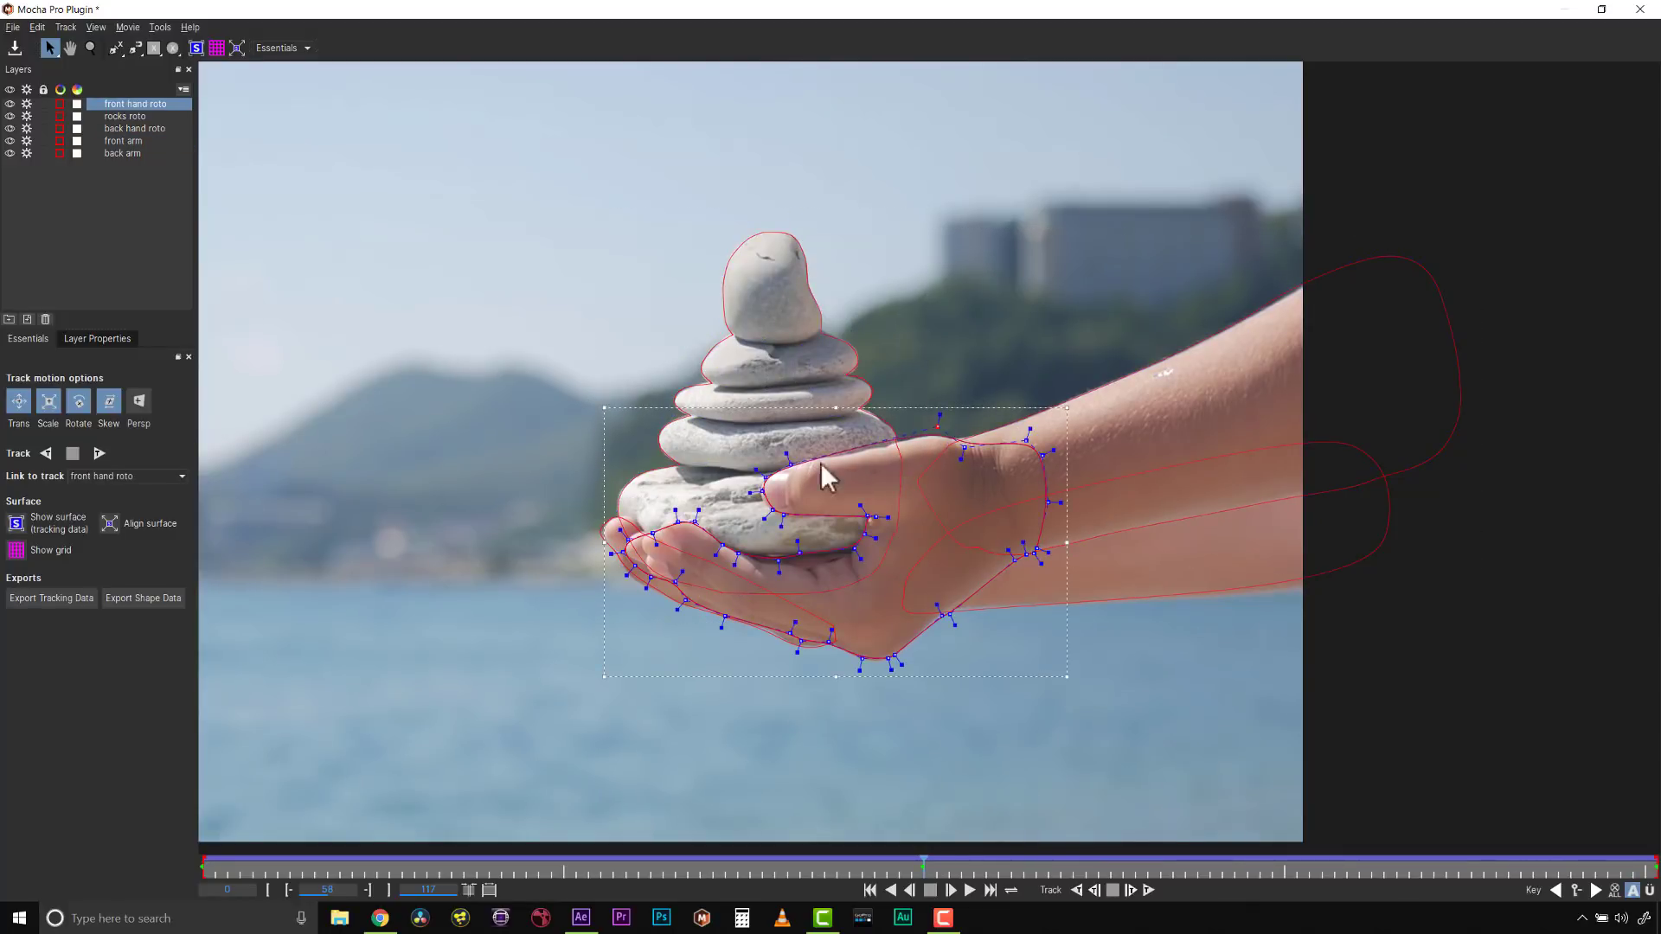
click(938, 437)
click(946, 605)
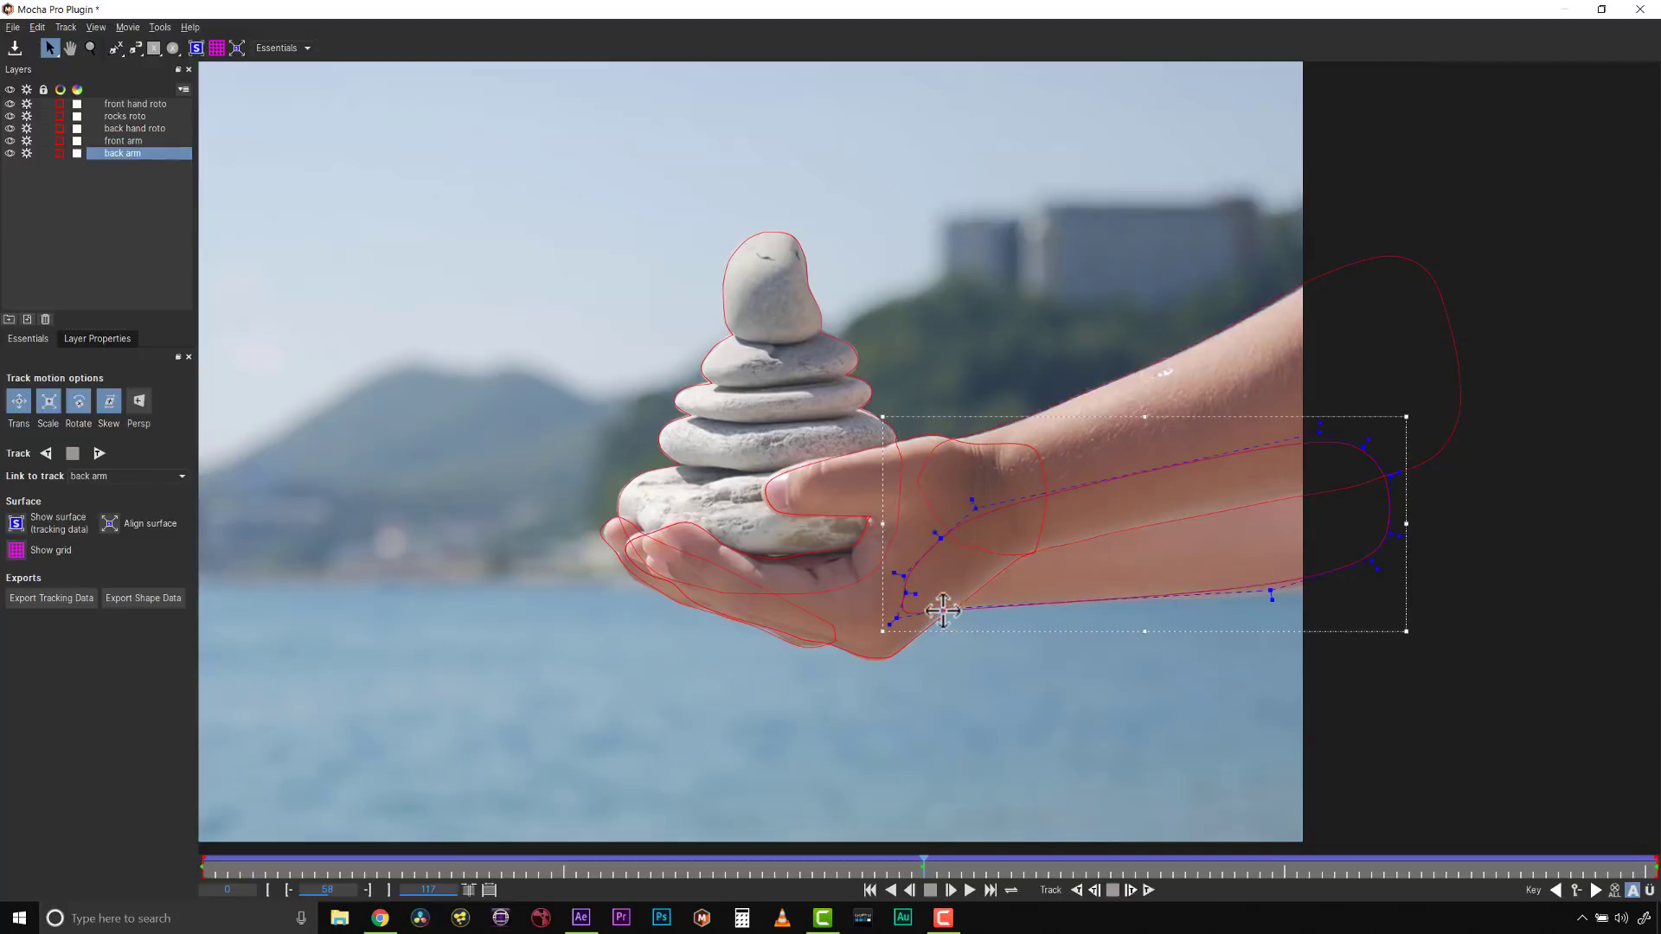
click(938, 612)
click(756, 631)
Check the hand and arm outlines at the first frame and at frames in between, and select rocks roto for correction
drag(922, 861, 203, 846)
click(978, 411)
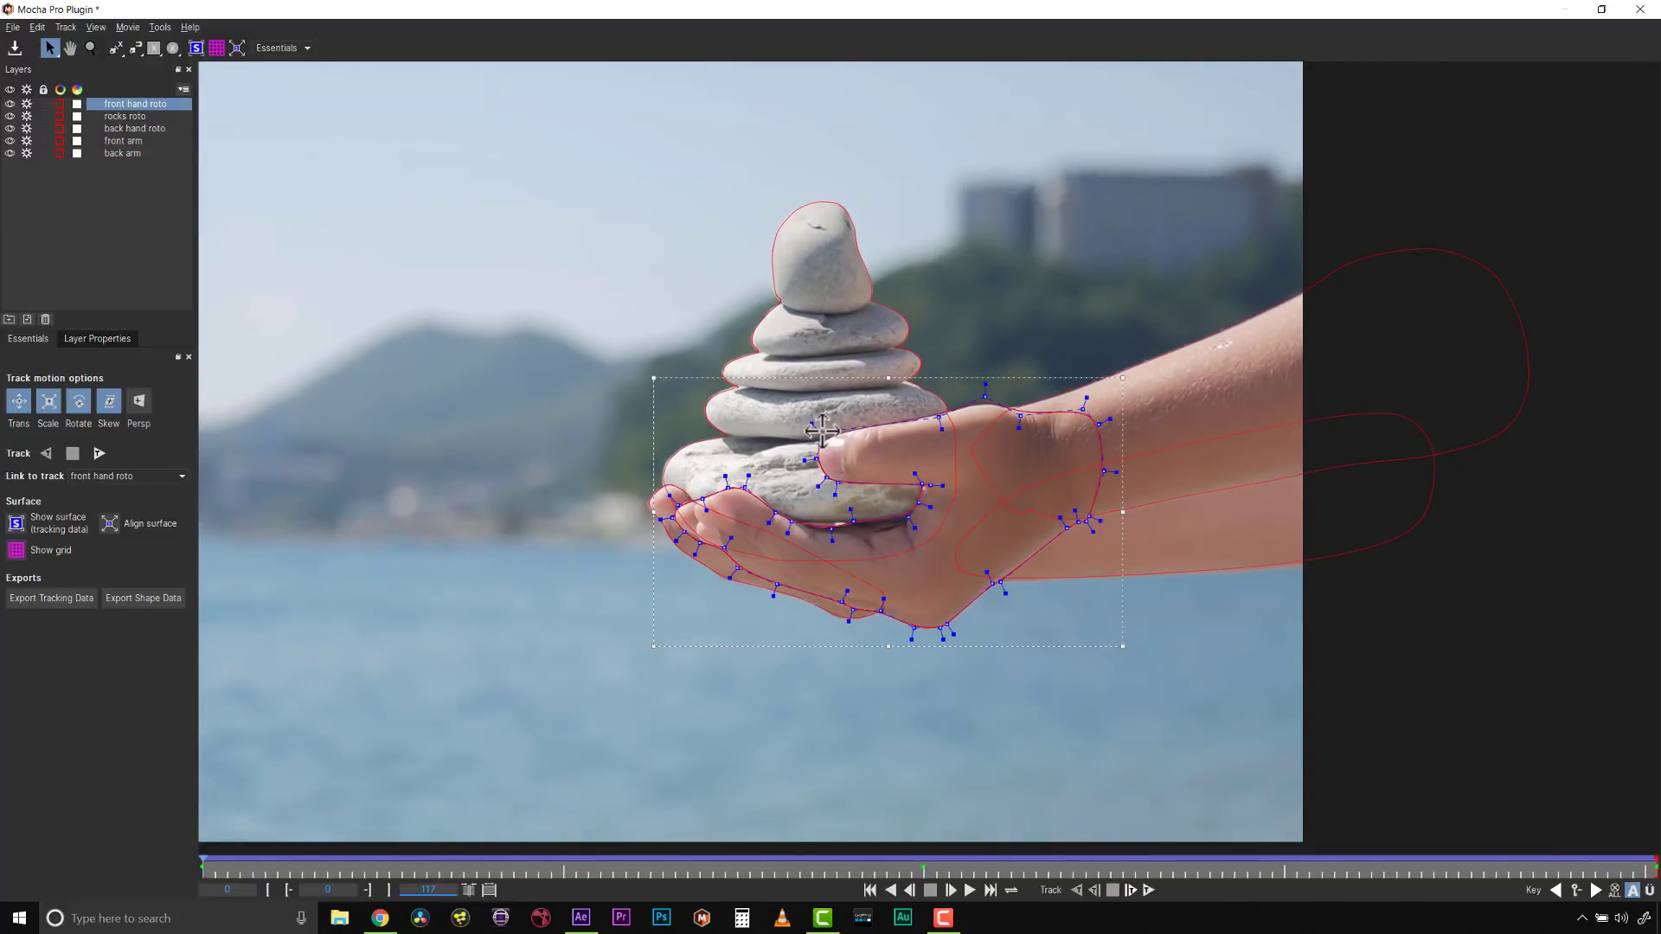
click(626, 865)
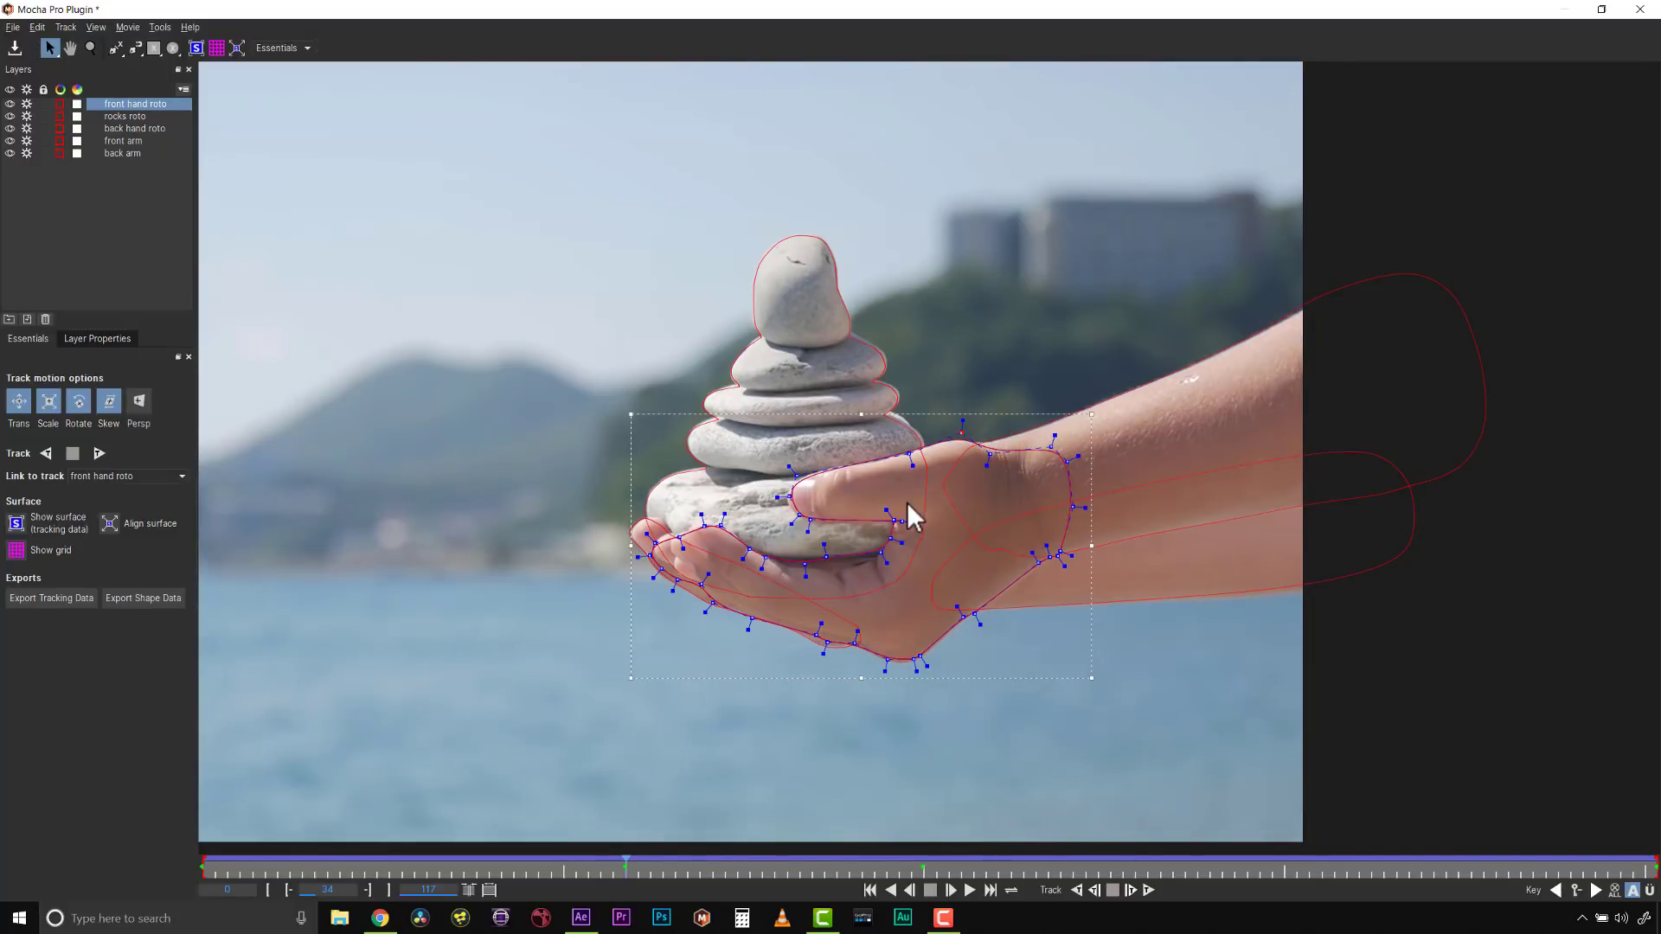
click(1295, 320)
drag(626, 861, 1072, 845)
click(900, 658)
click(1252, 592)
click(675, 868)
click(901, 426)
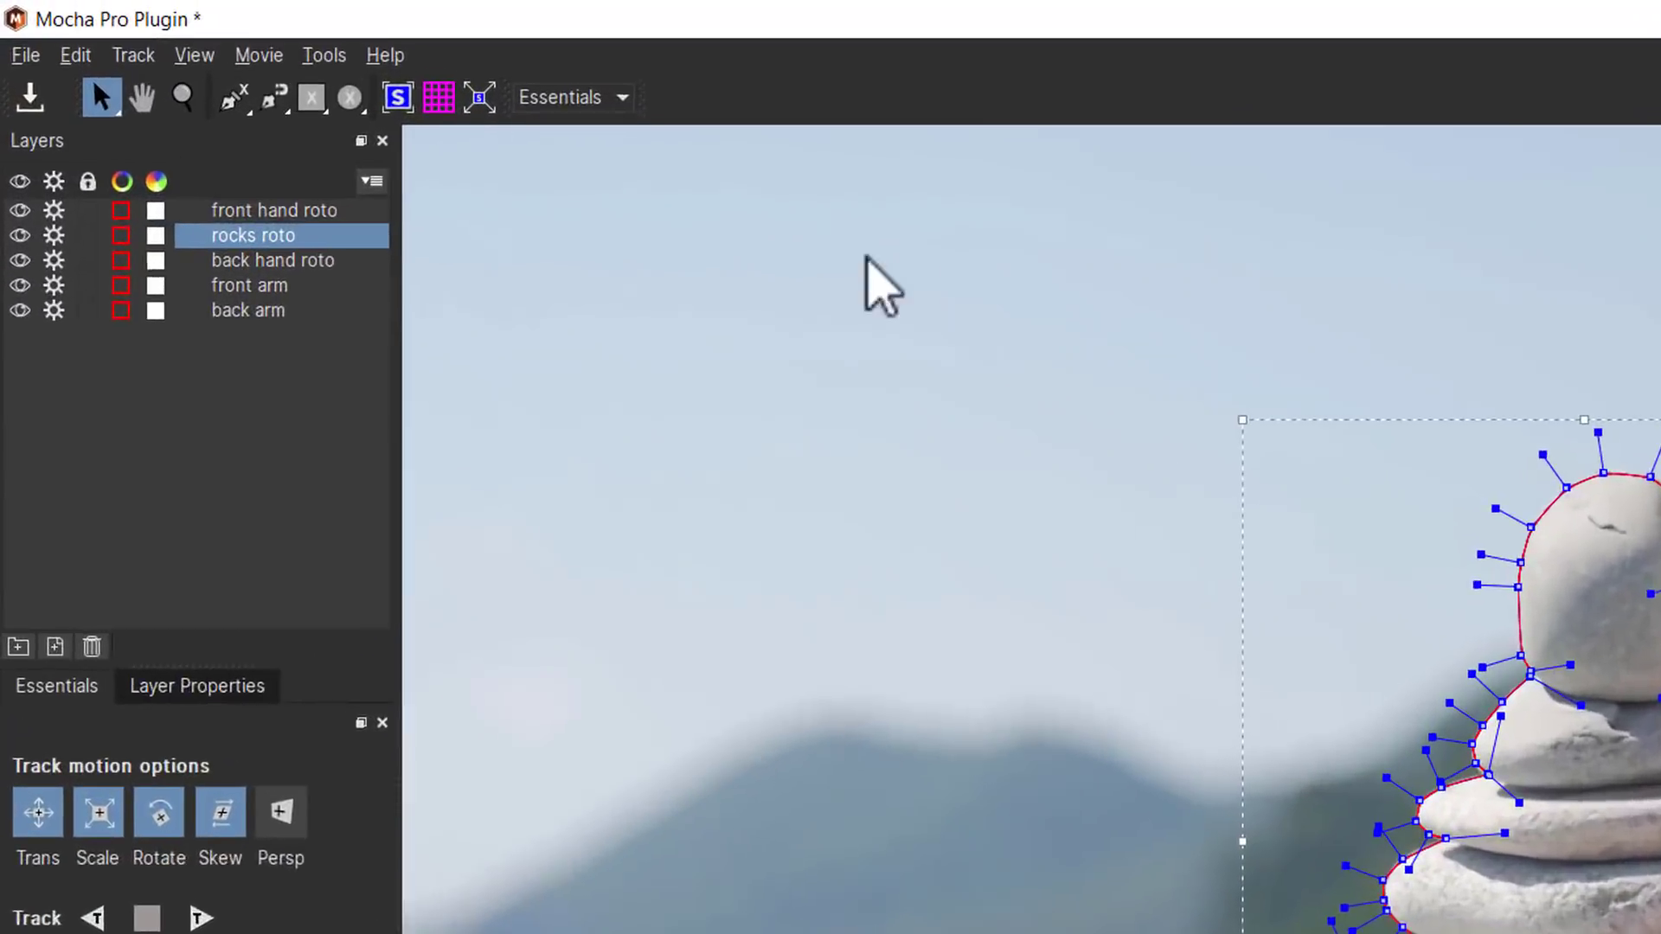
Switch to the Classic workspace and activate track stabilise mode for the rocks roto layer
click(275, 49)
click(616, 168)
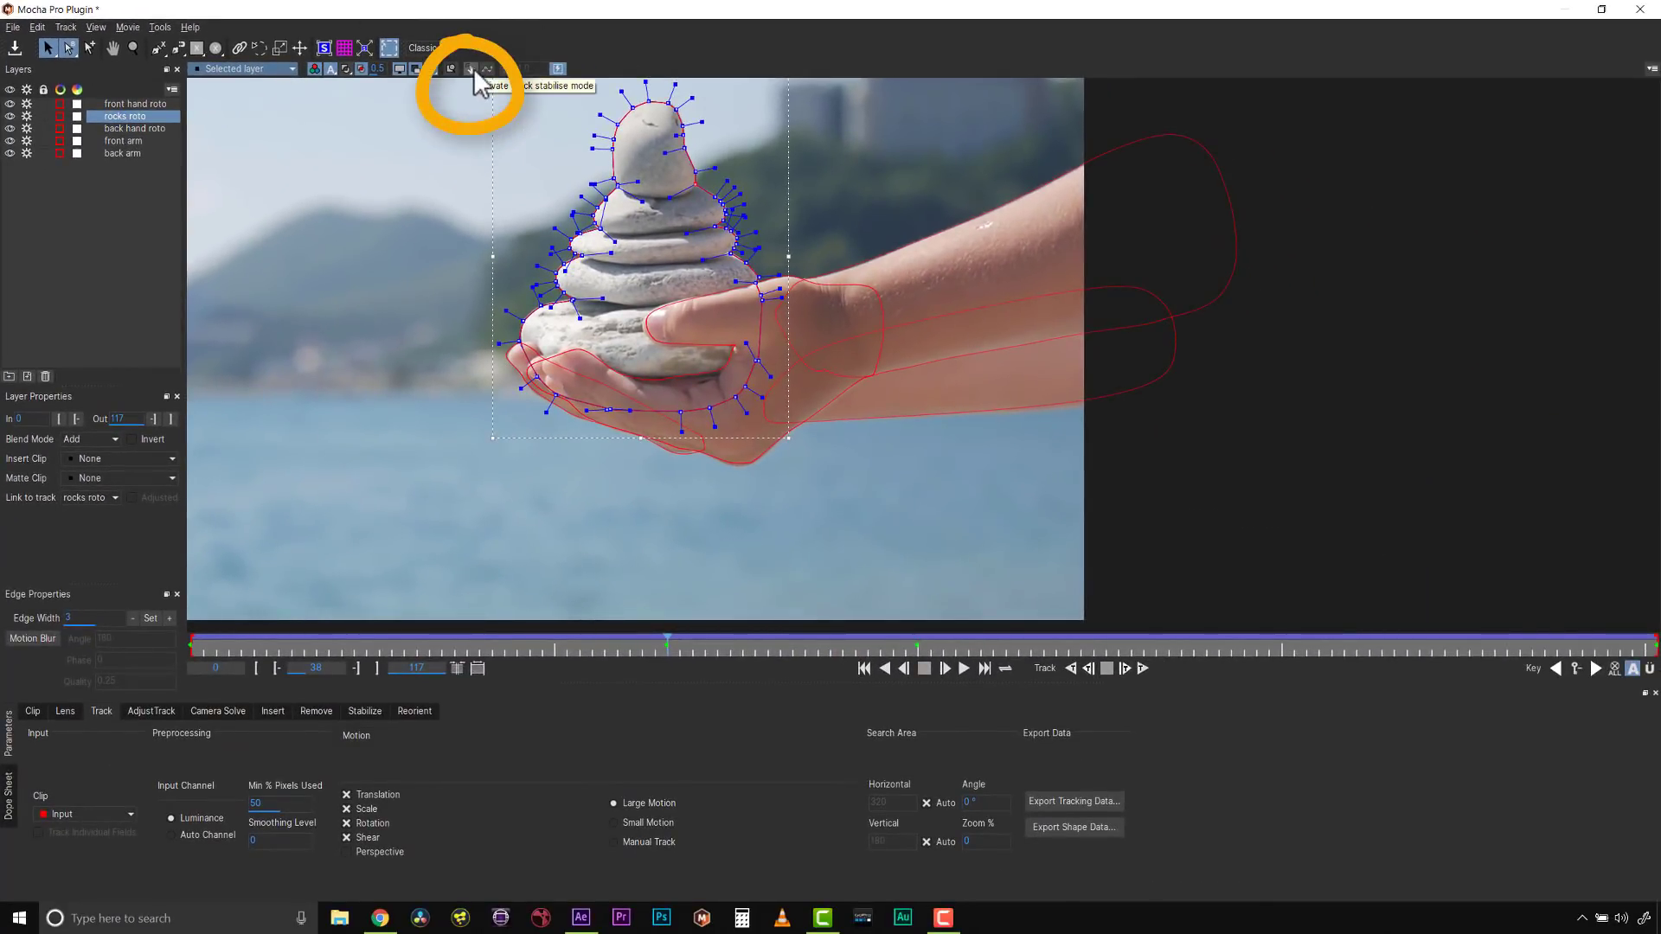
click(474, 67)
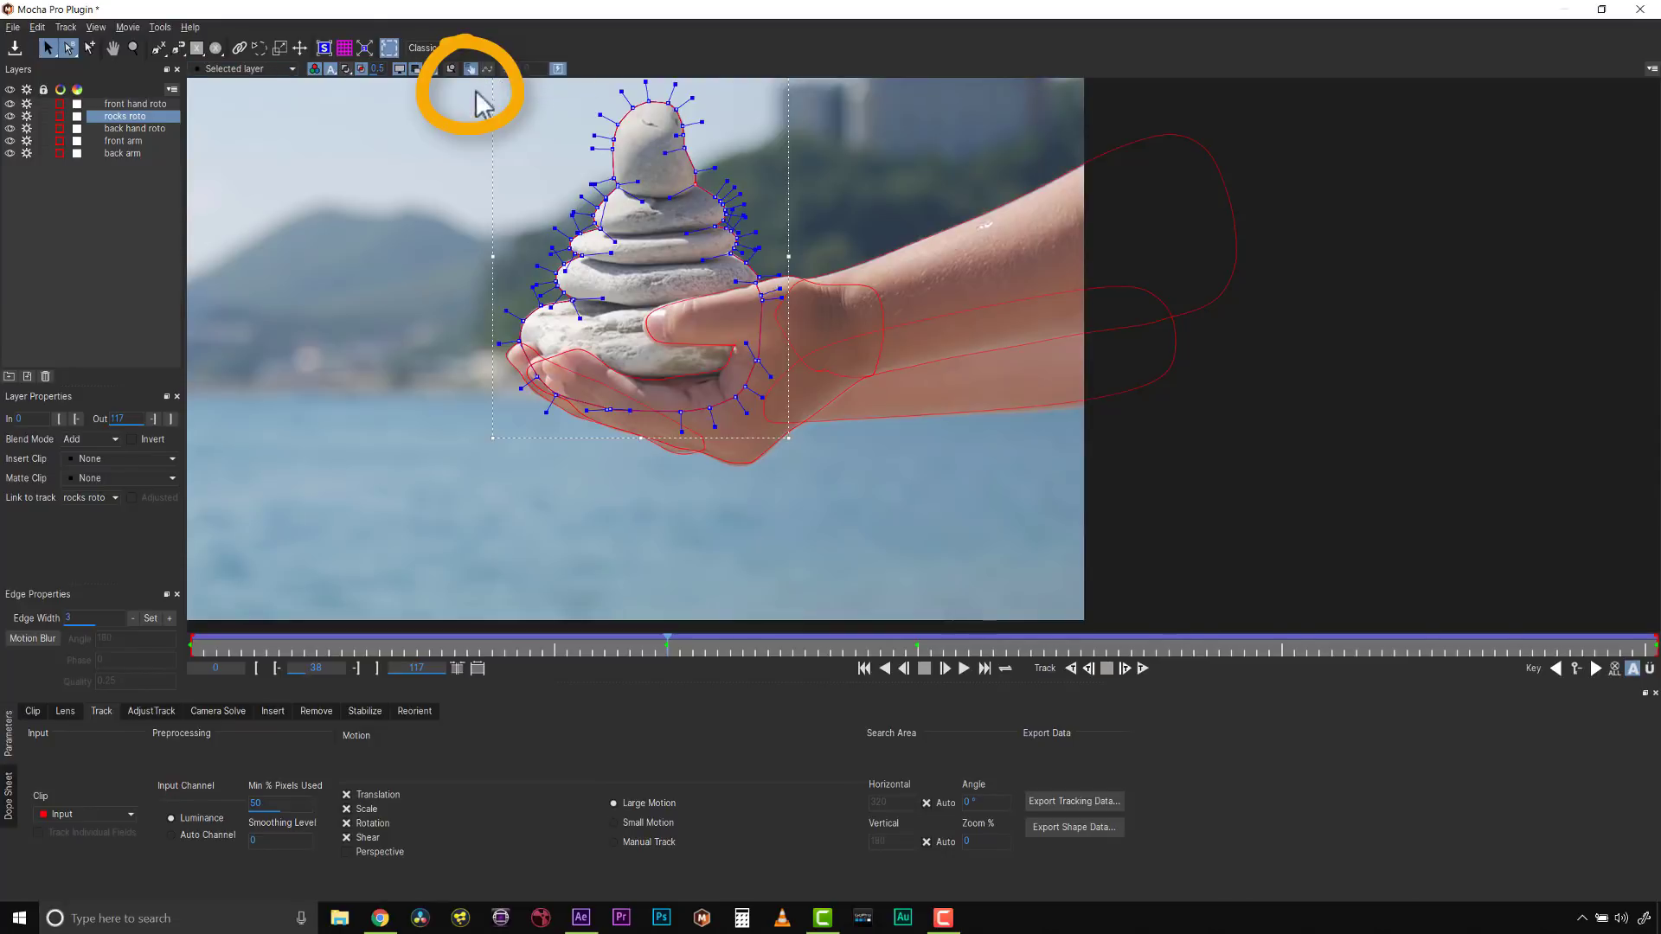
Refine the rocks roto outline along the edge of the middle stones at frame 78
key(z)
drag(638, 182, 716, 400)
drag(667, 647, 1168, 642)
key(s)
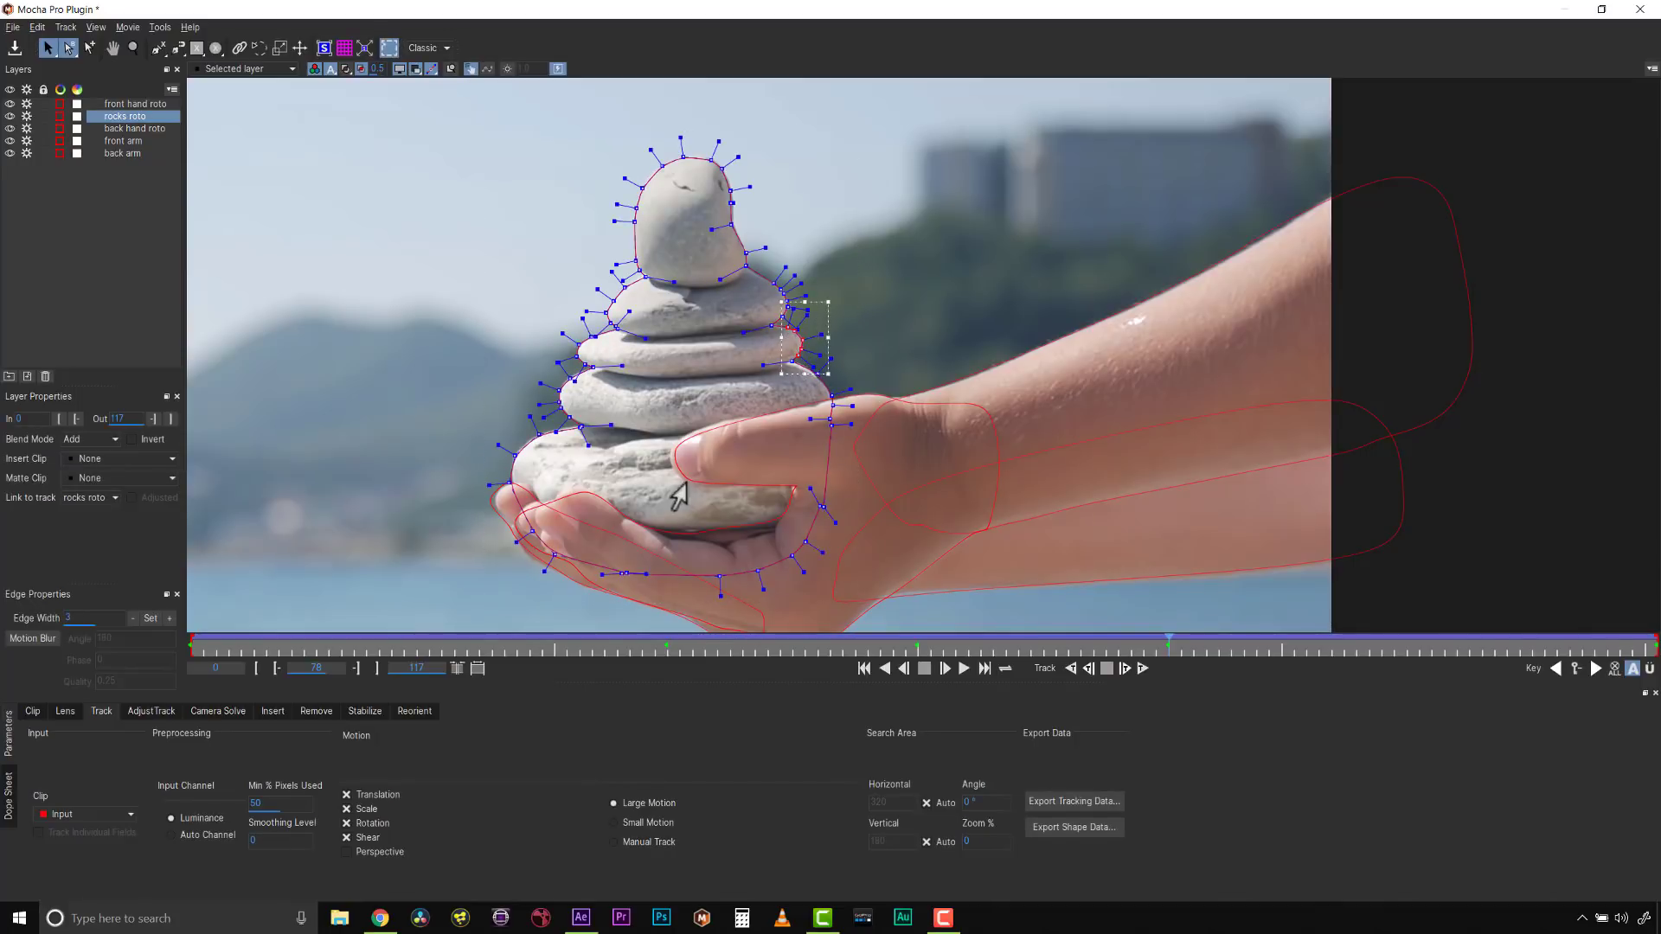
Refit the rocks roto points on both sides of the stone stack at frame 105
drag(1168, 642, 1507, 633)
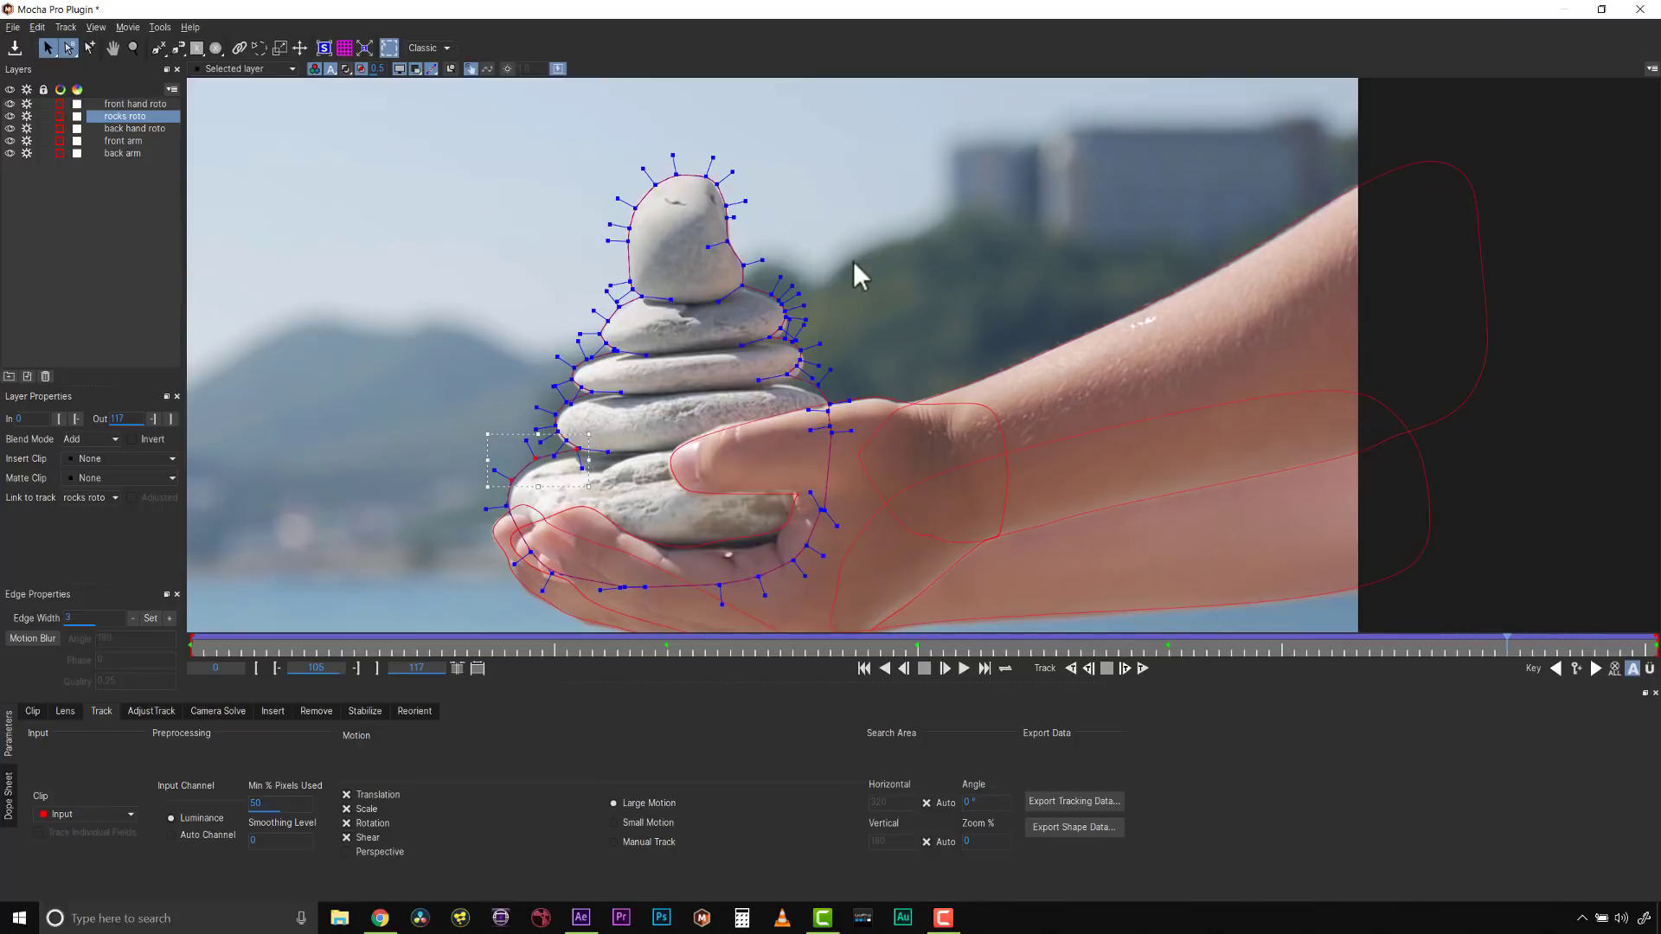
drag(853, 261, 718, 441)
drag(784, 370, 780, 384)
drag(747, 292, 741, 285)
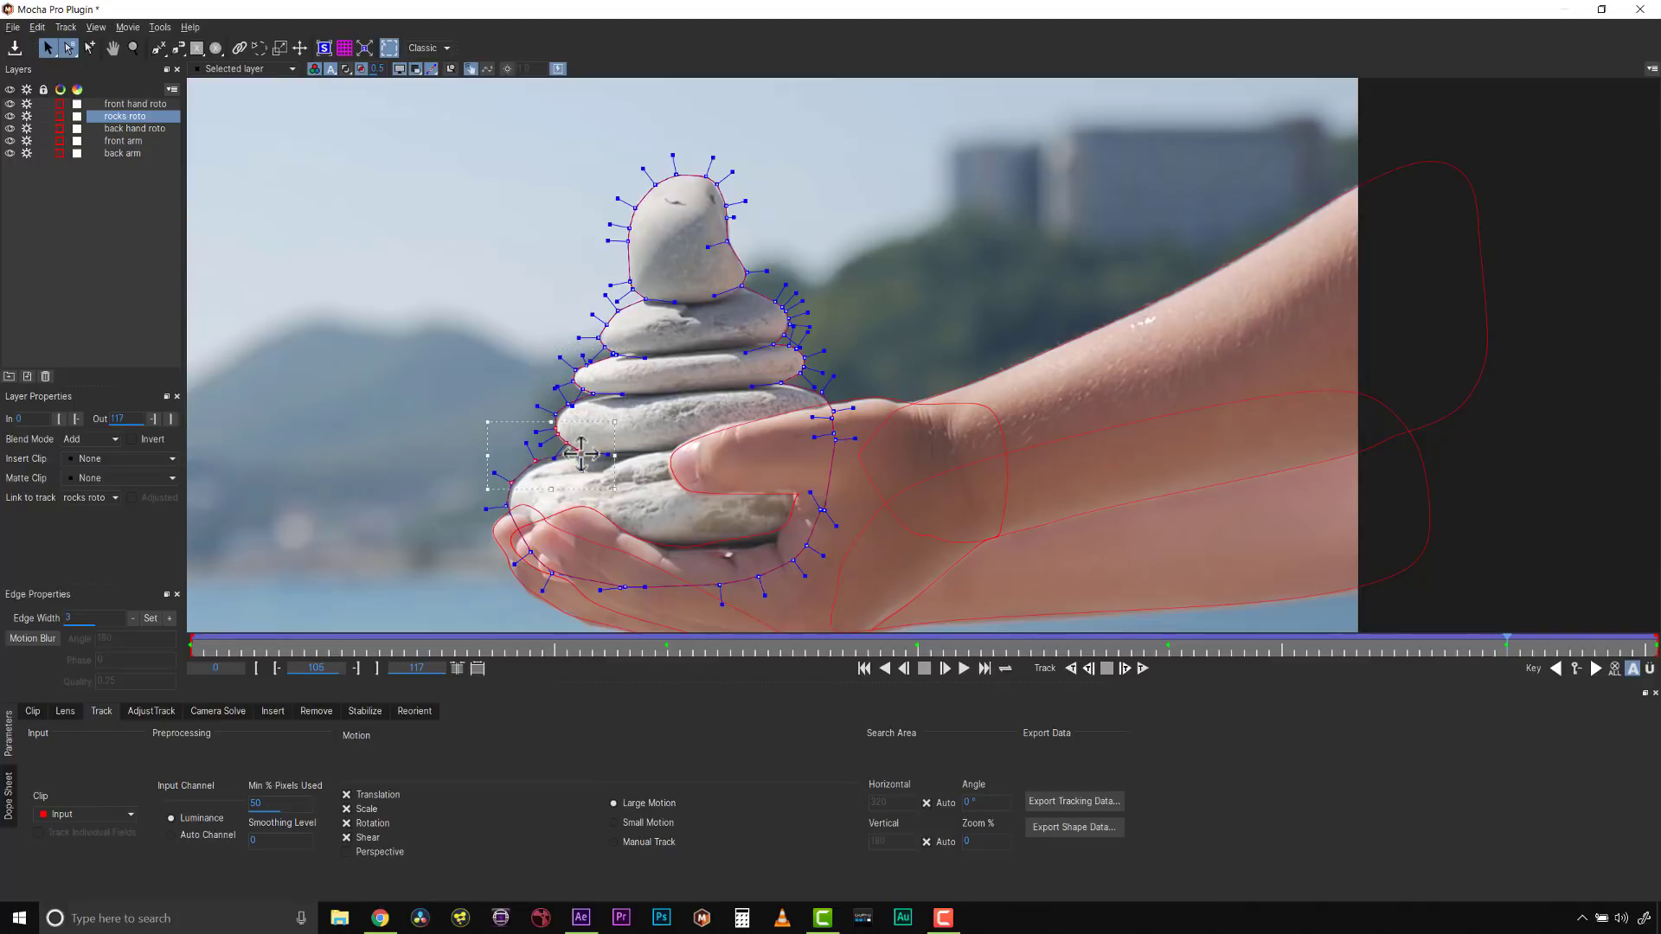
drag(578, 387, 603, 399)
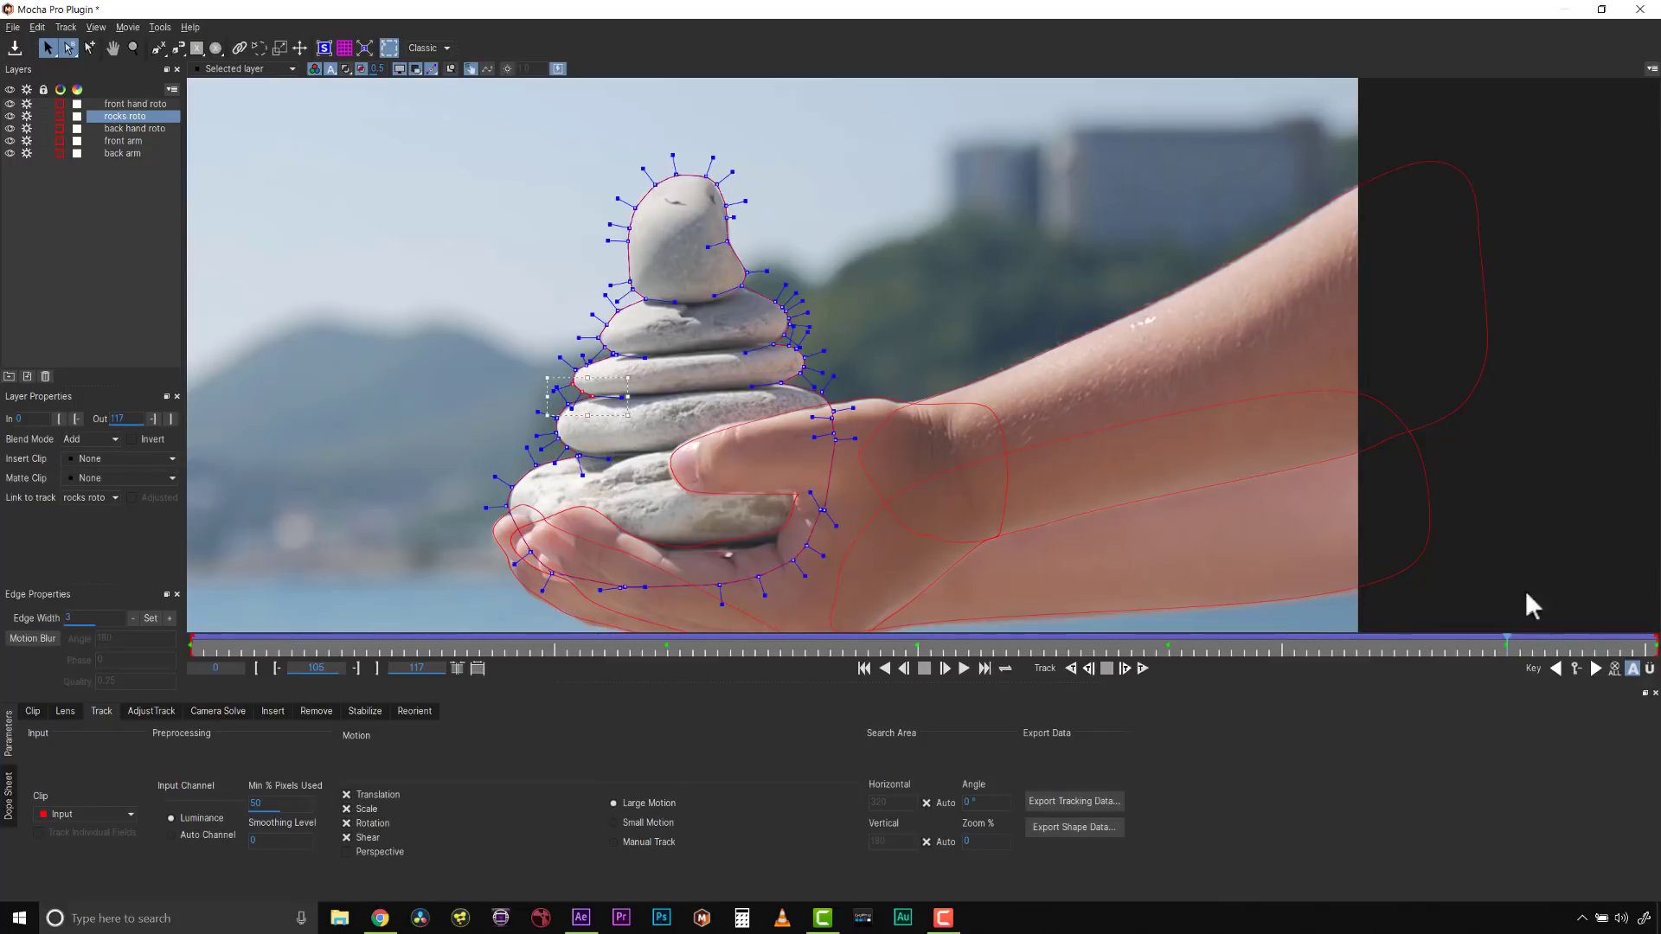
Correct the rocks roto outline around the stone edges at frames 26 and 35
drag(1507, 642, 518, 624)
click(908, 322)
drag(869, 278, 762, 432)
drag(795, 353, 797, 352)
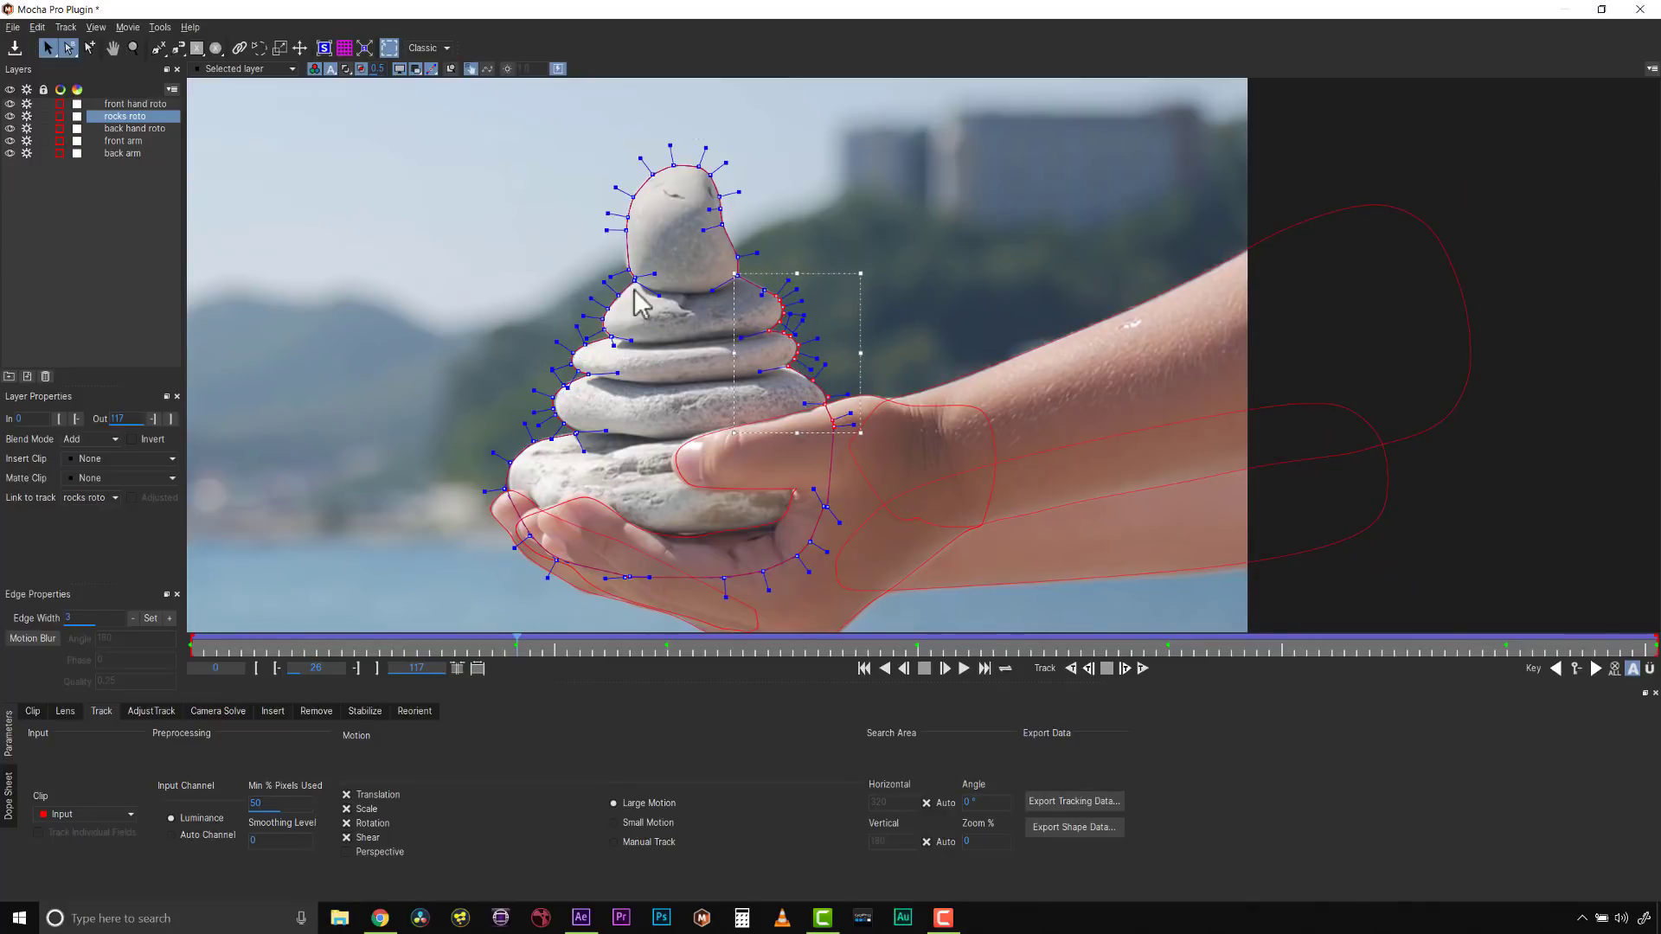
drag(518, 642, 629, 638)
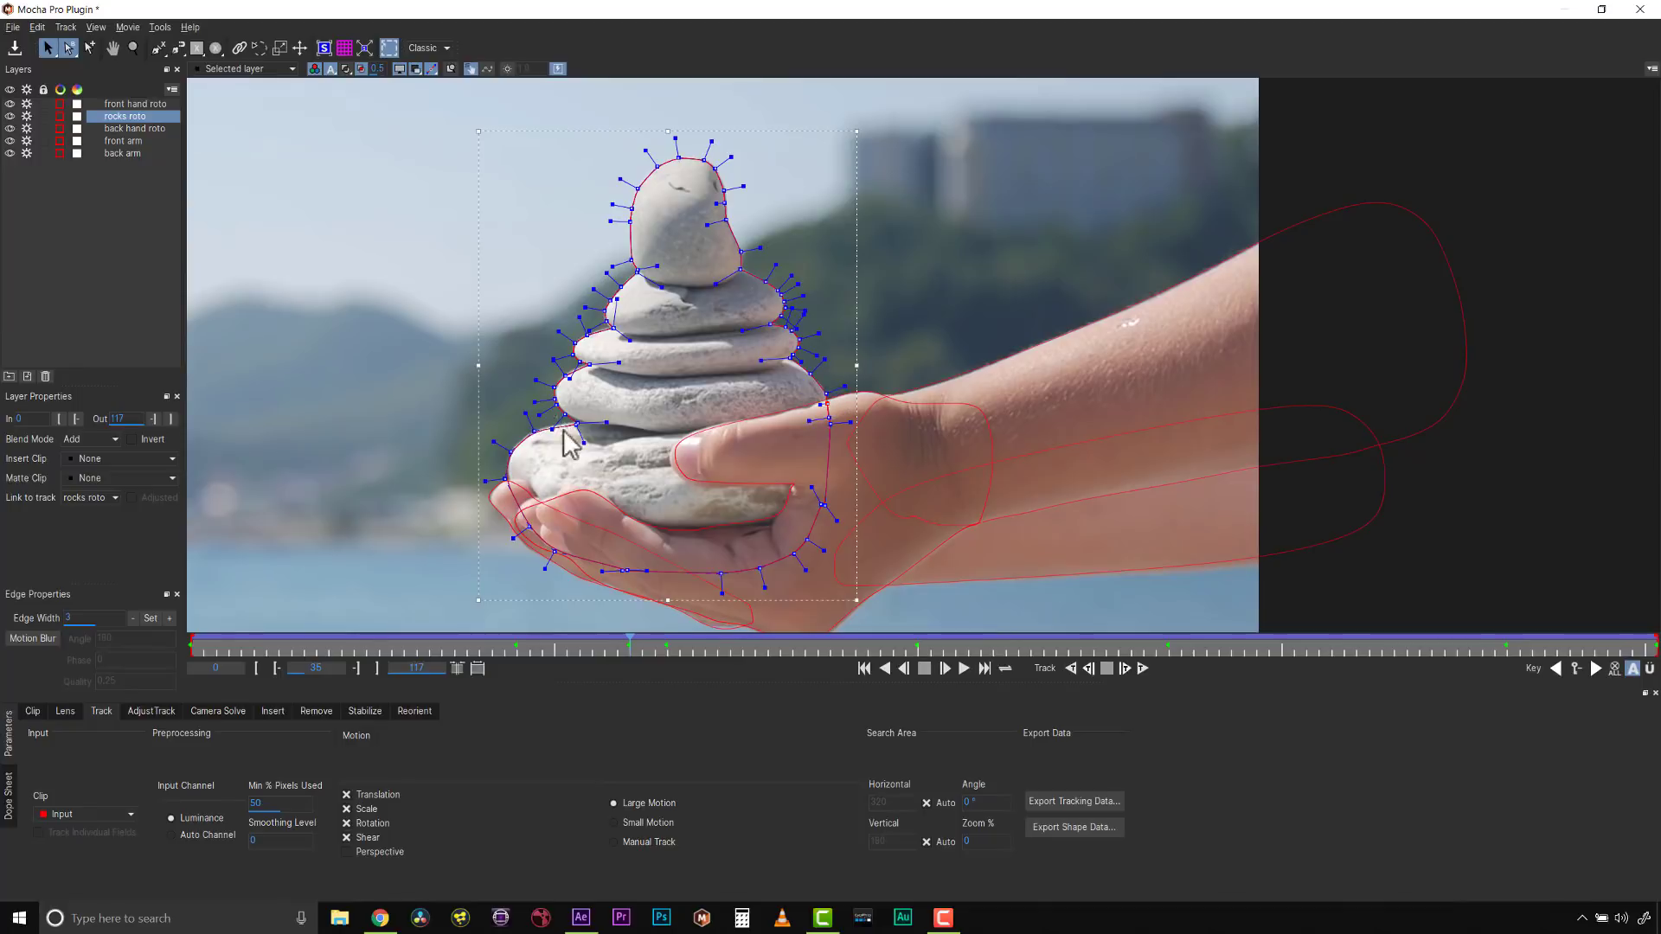
Review rocks roto through to the last frame, return to the Essentials workspace and scrub back through the clip
drag(631, 651, 1657, 657)
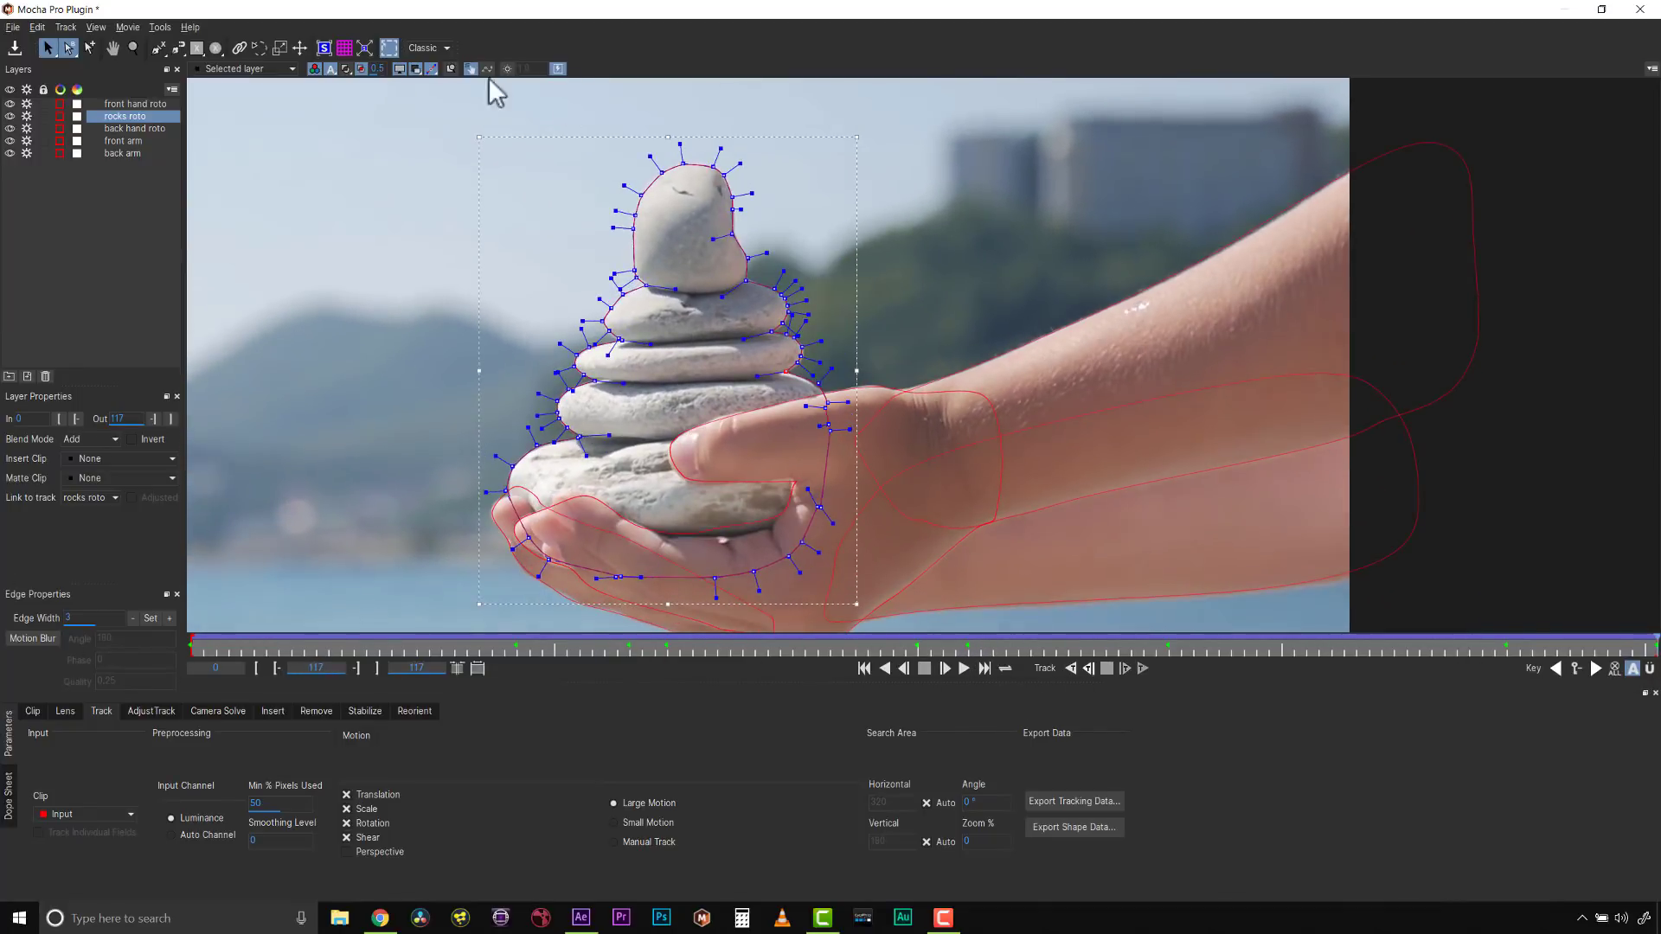
click(428, 87)
drag(1648, 863, 164, 129)
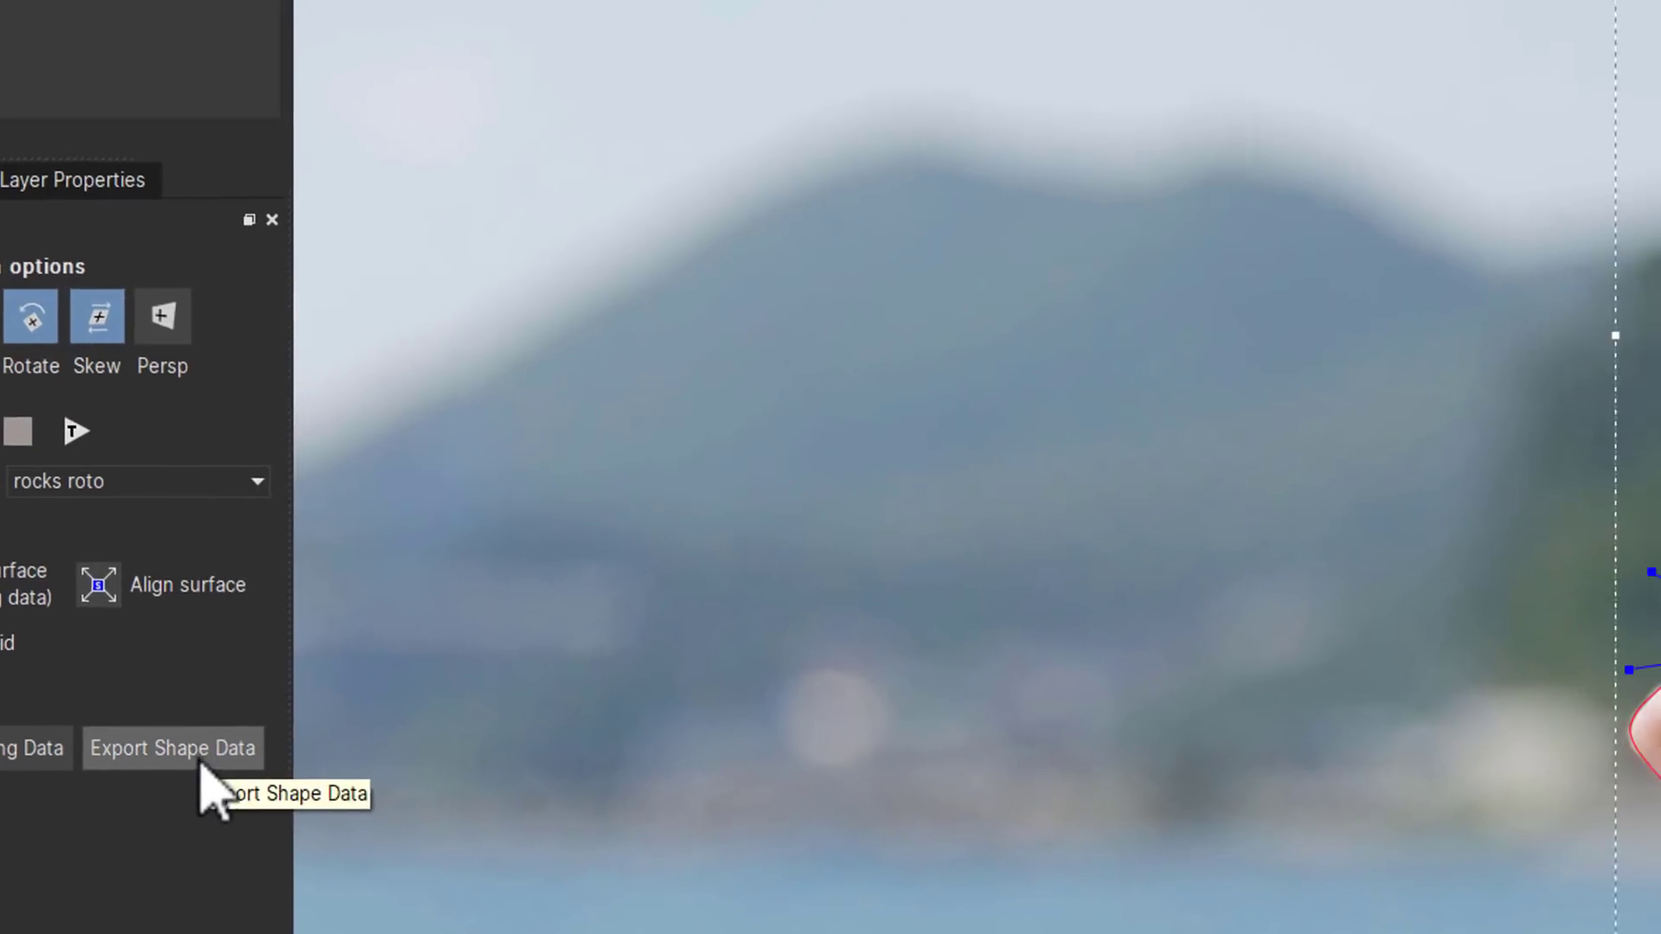
Export the shape data of all visible layers to the clipboard in the mocha shape data for AE format
click(201, 761)
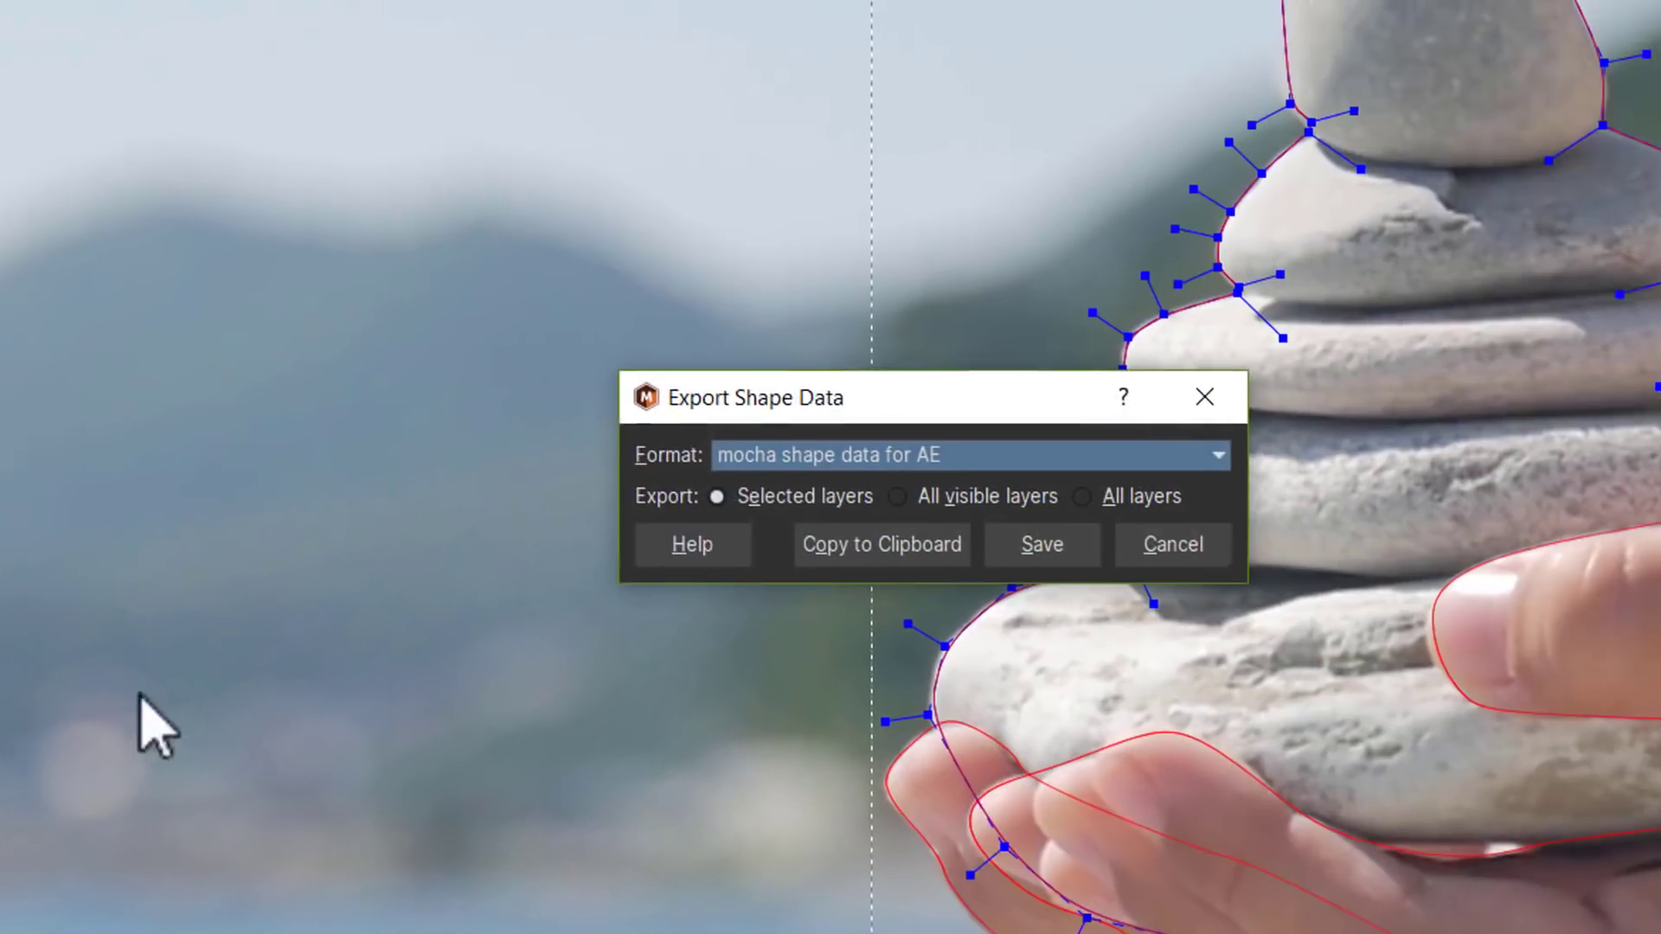
click(852, 464)
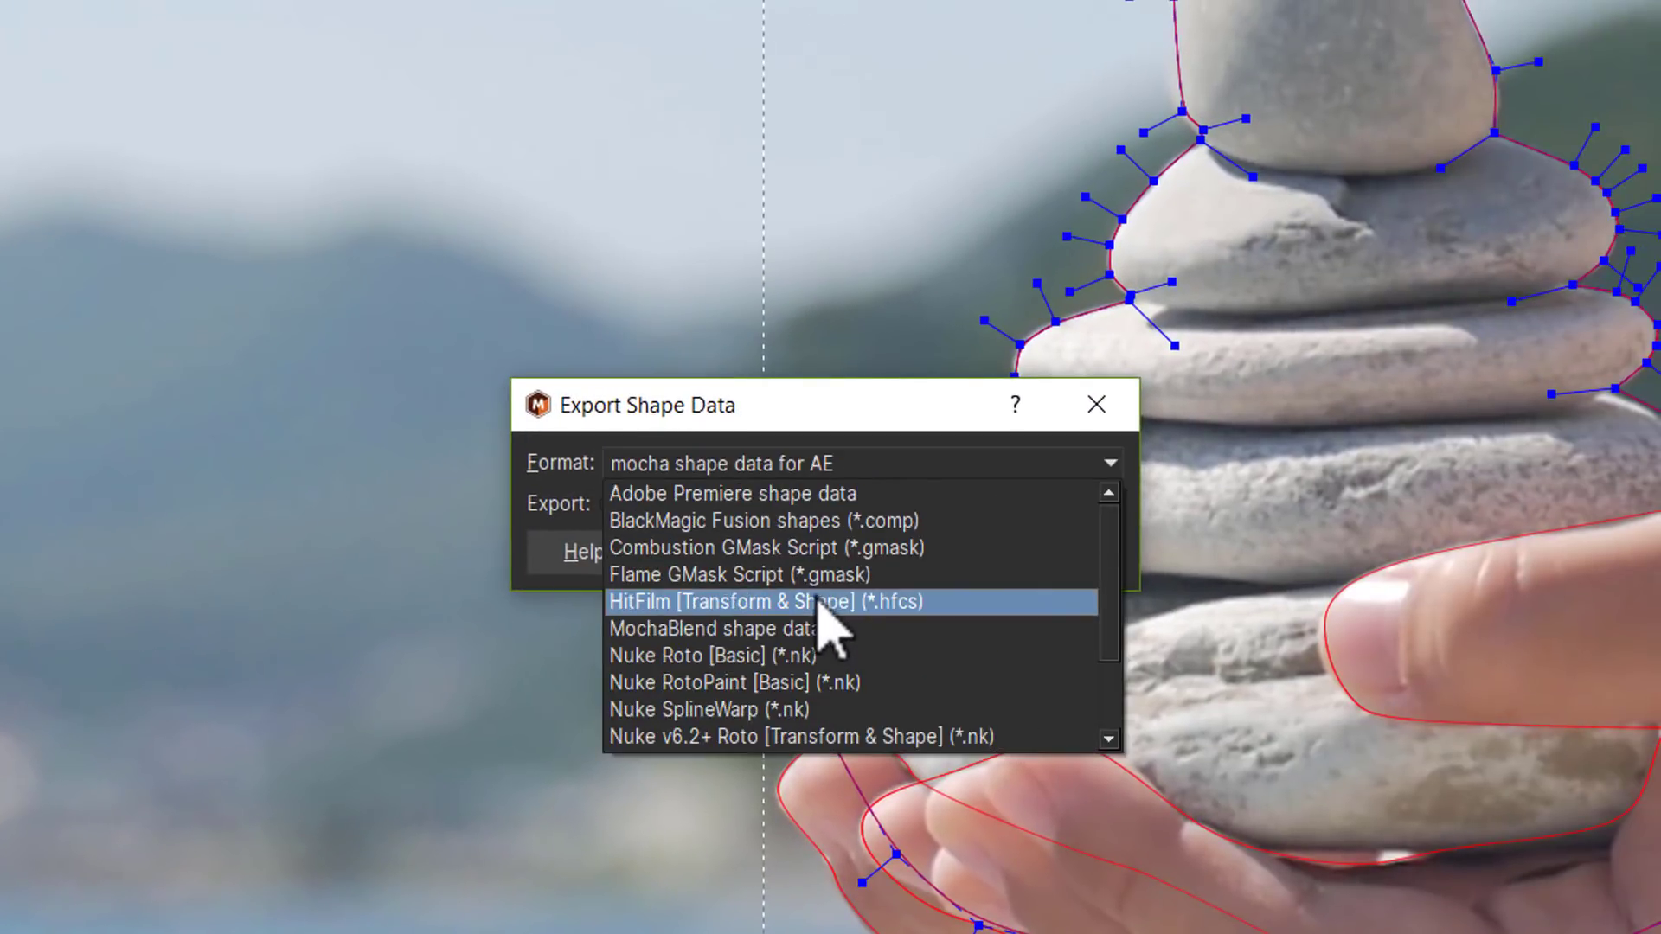
scroll(882, 554, down, 2)
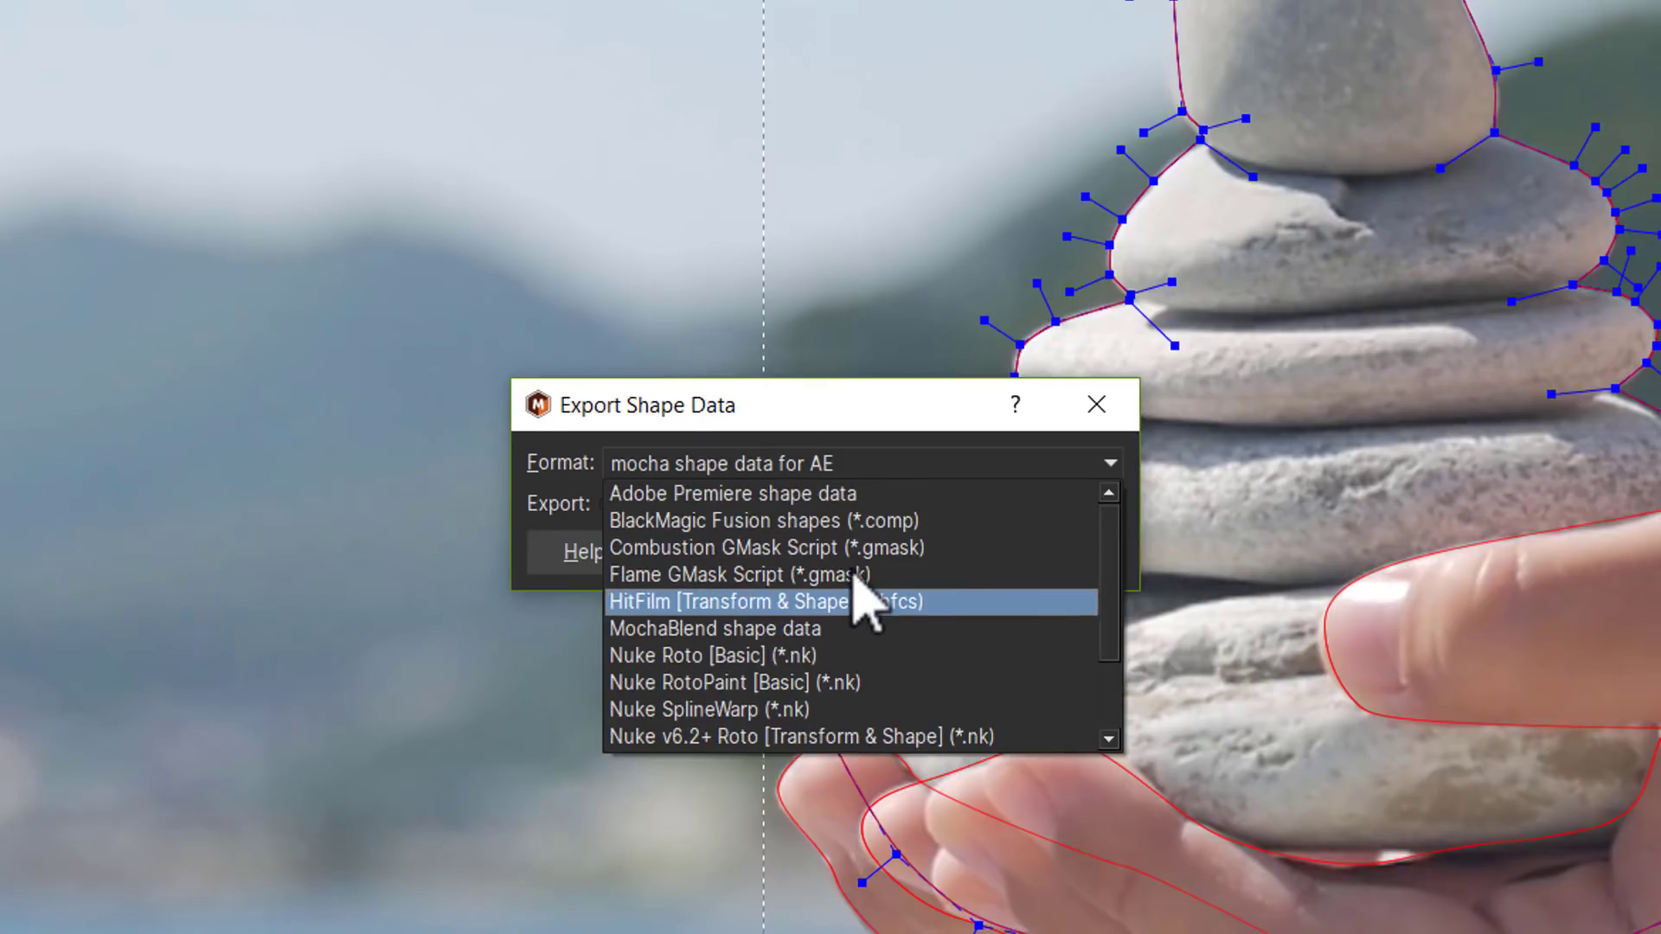
scroll(856, 610, down, 2)
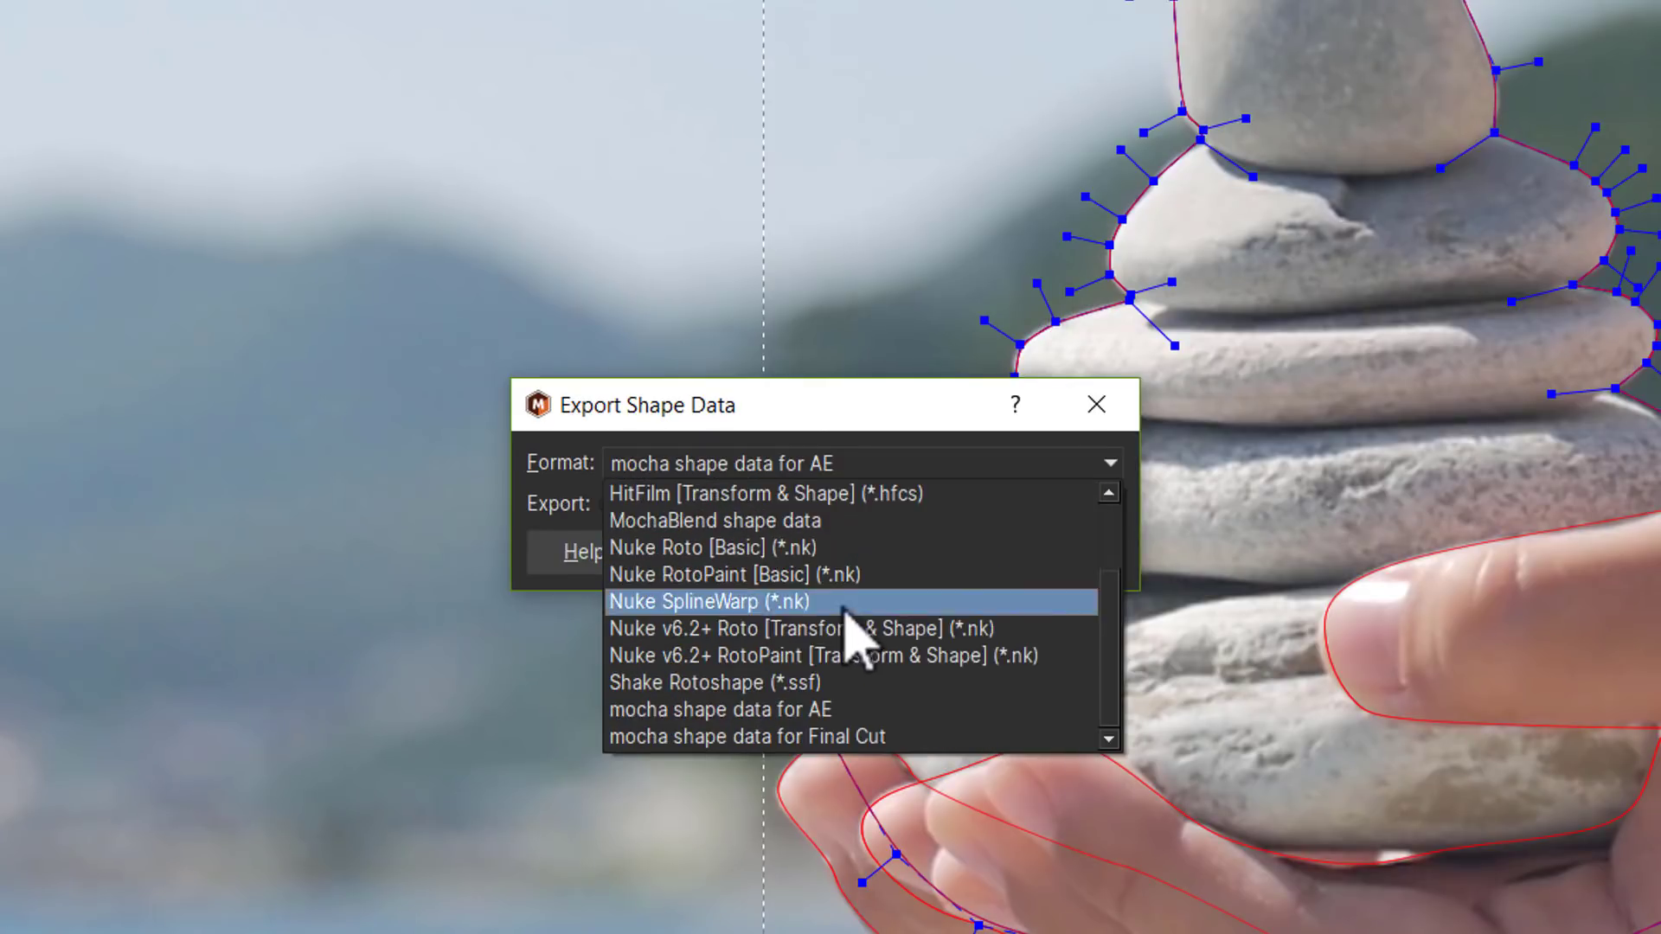
click(789, 711)
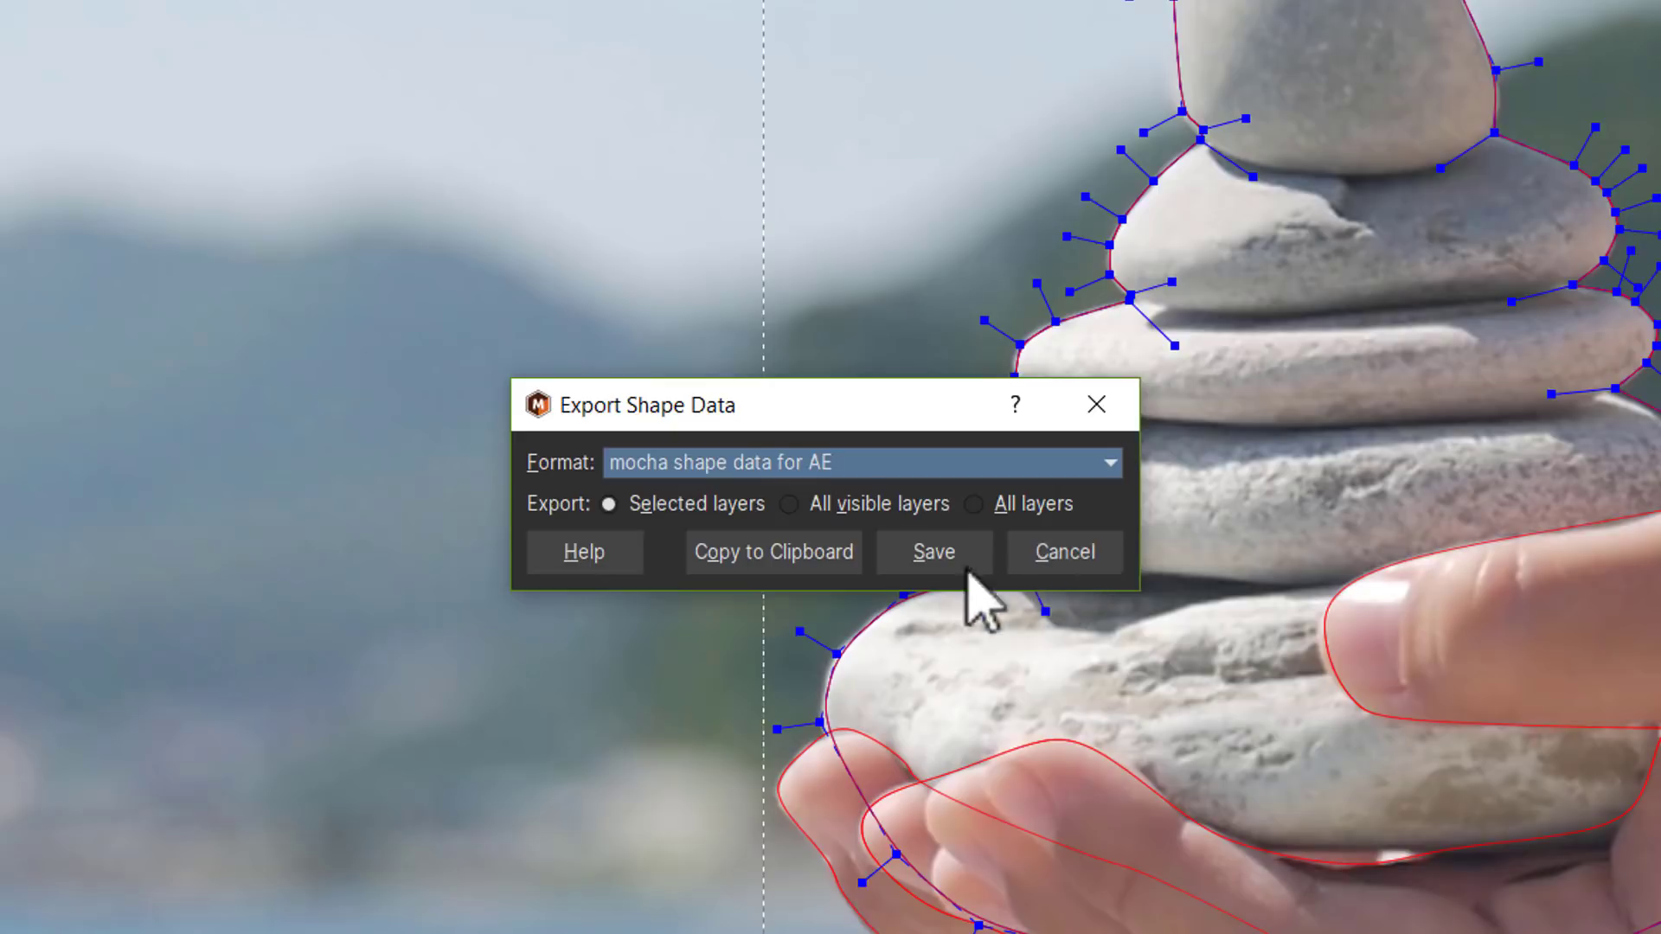
click(815, 505)
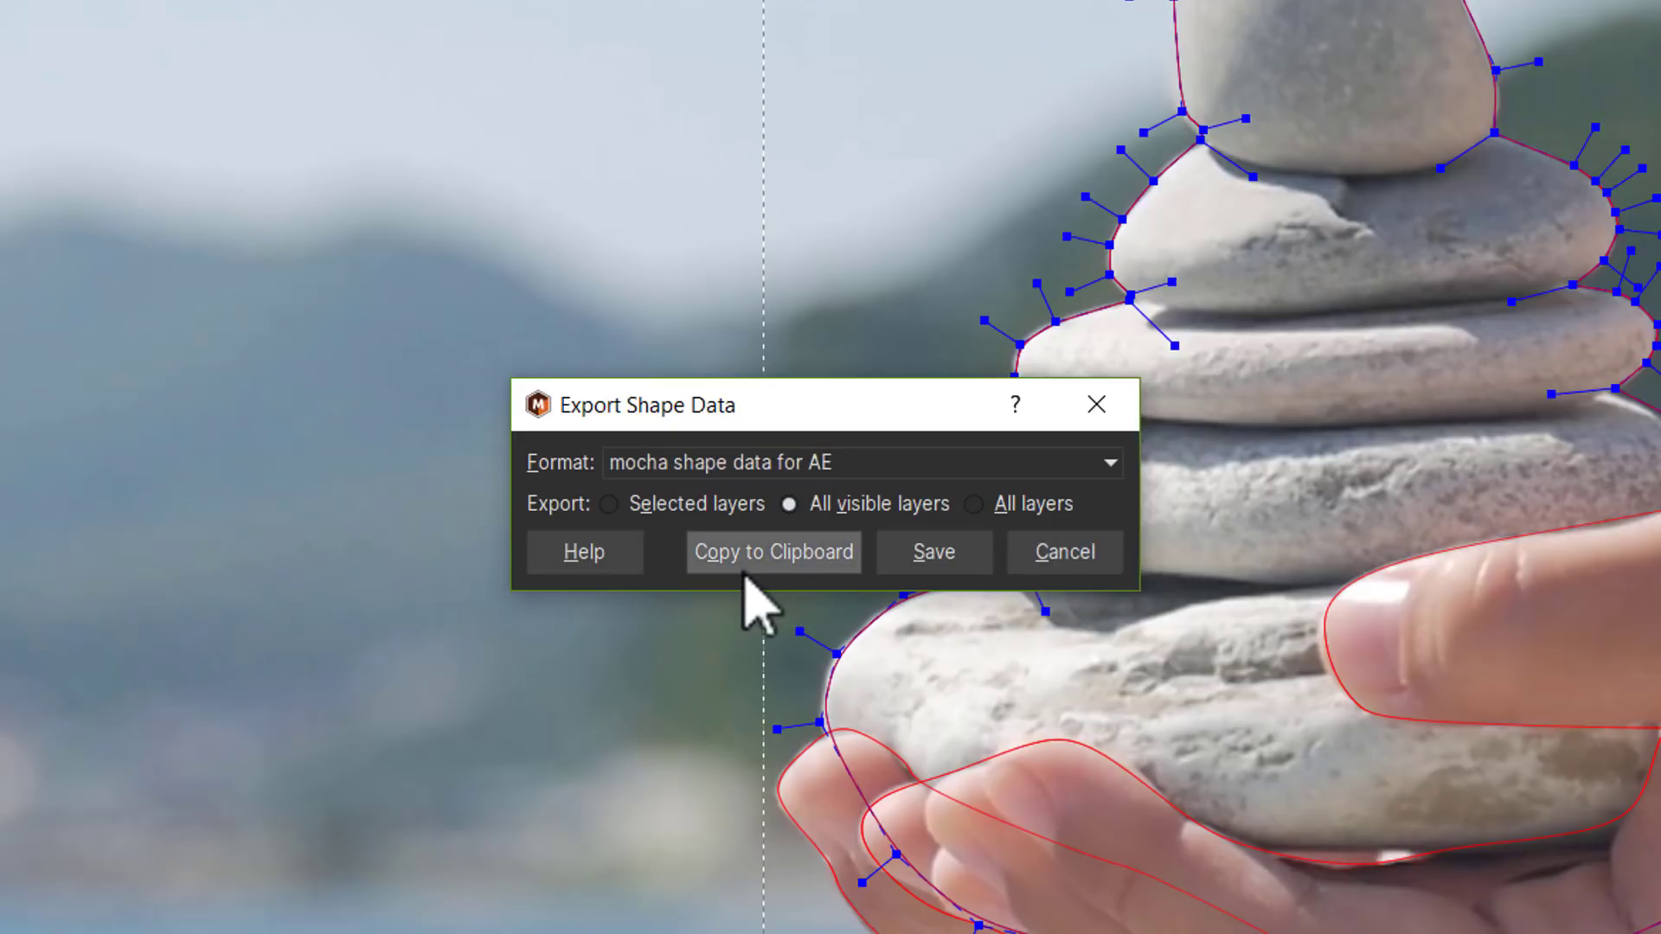
click(751, 558)
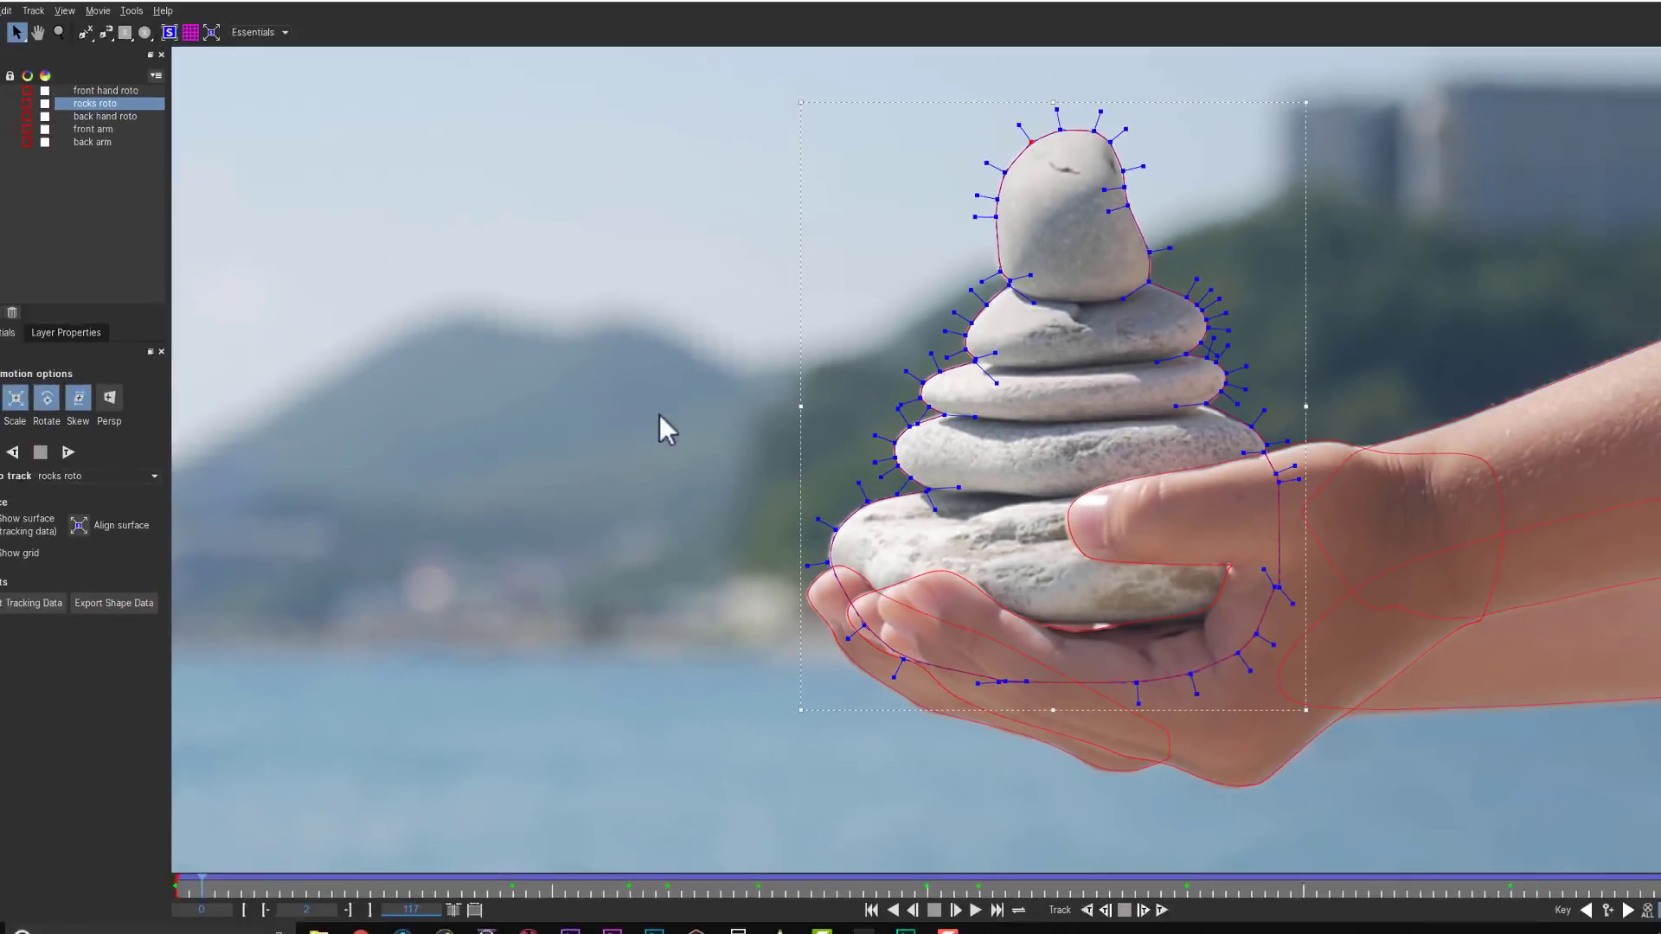
Save the Mocha project and close Mocha Pro to return to After Effects
click(13, 26)
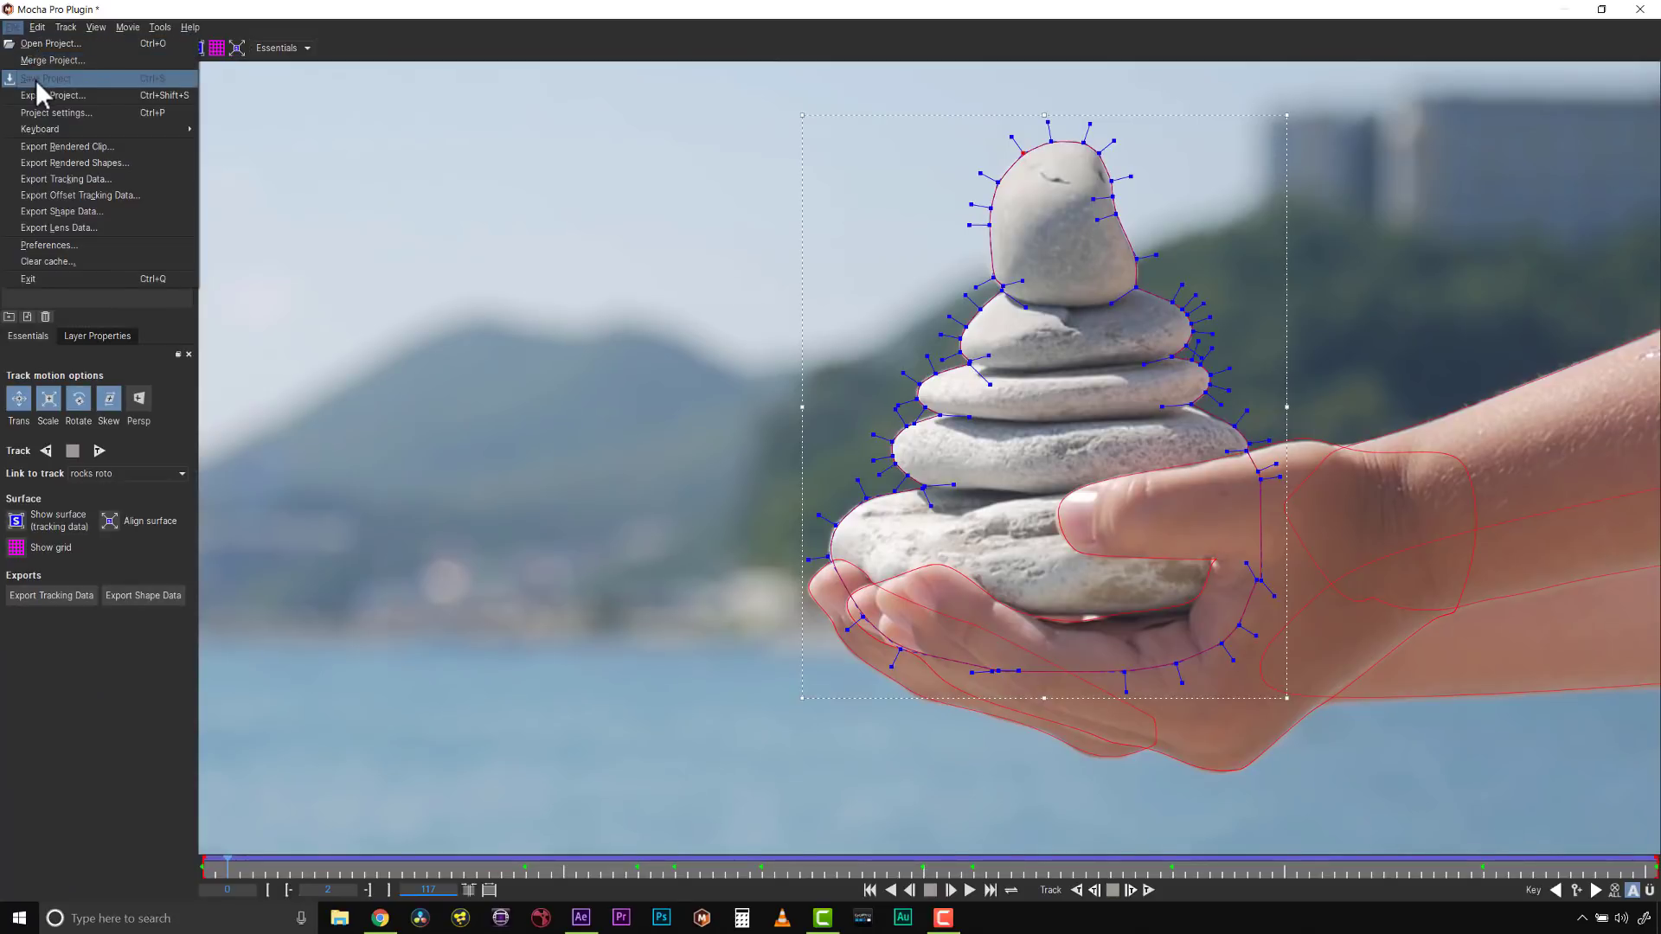
click(34, 80)
click(1638, 9)
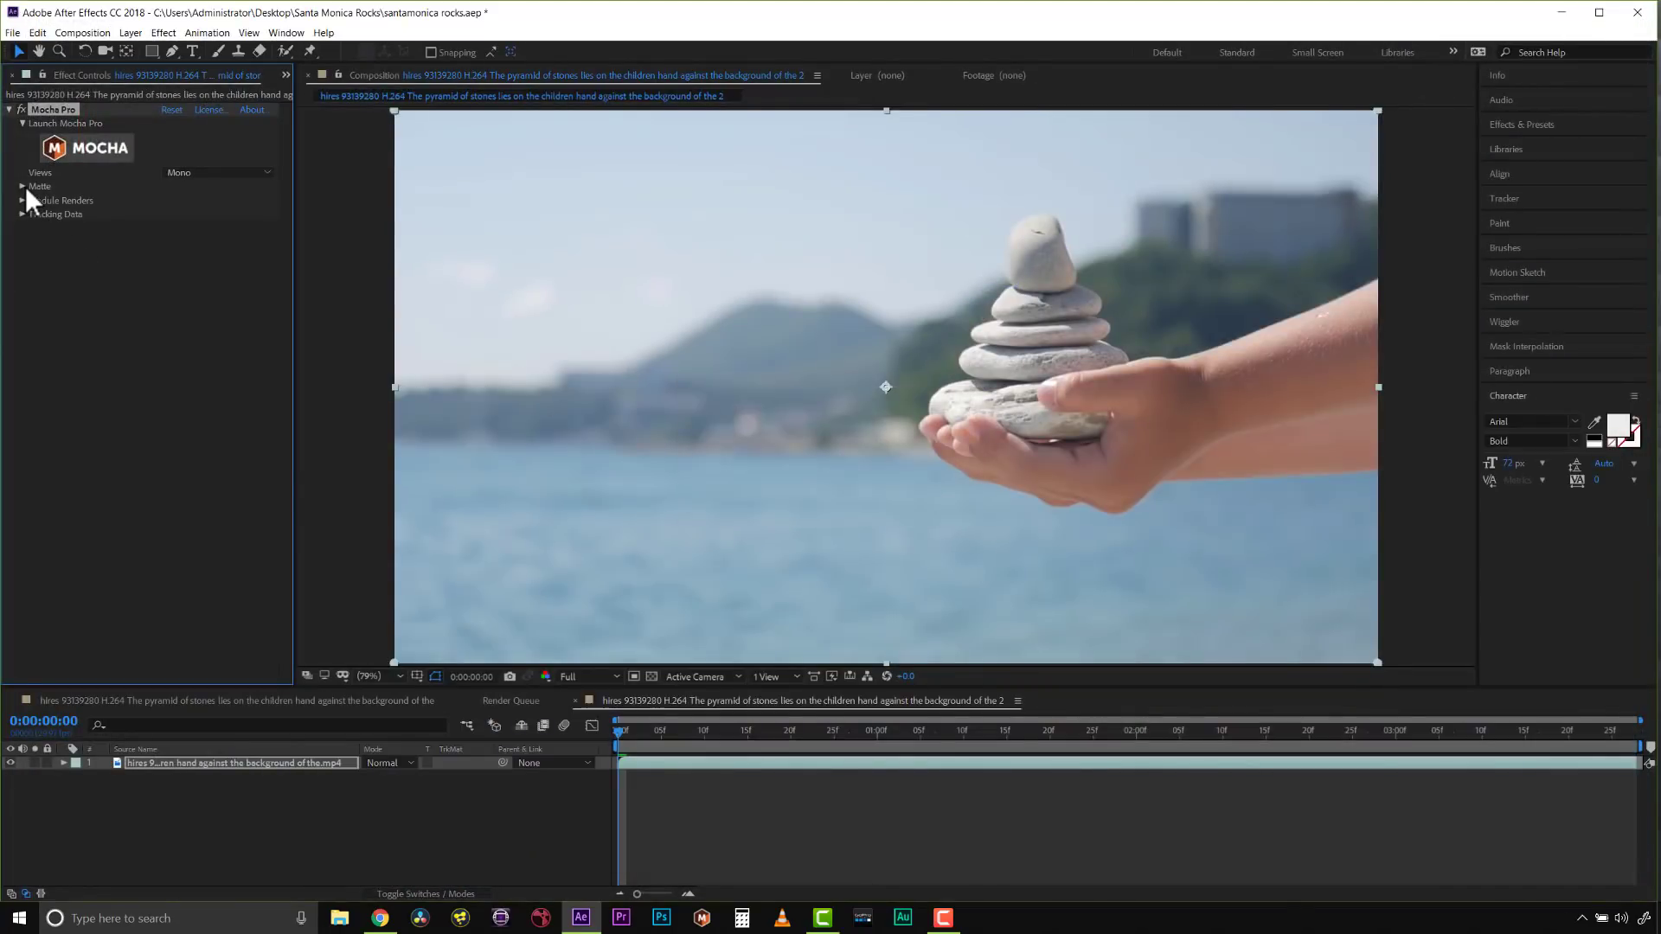
Try pasting the copied shapes as mocha masks onto the footage layer
click(37, 32)
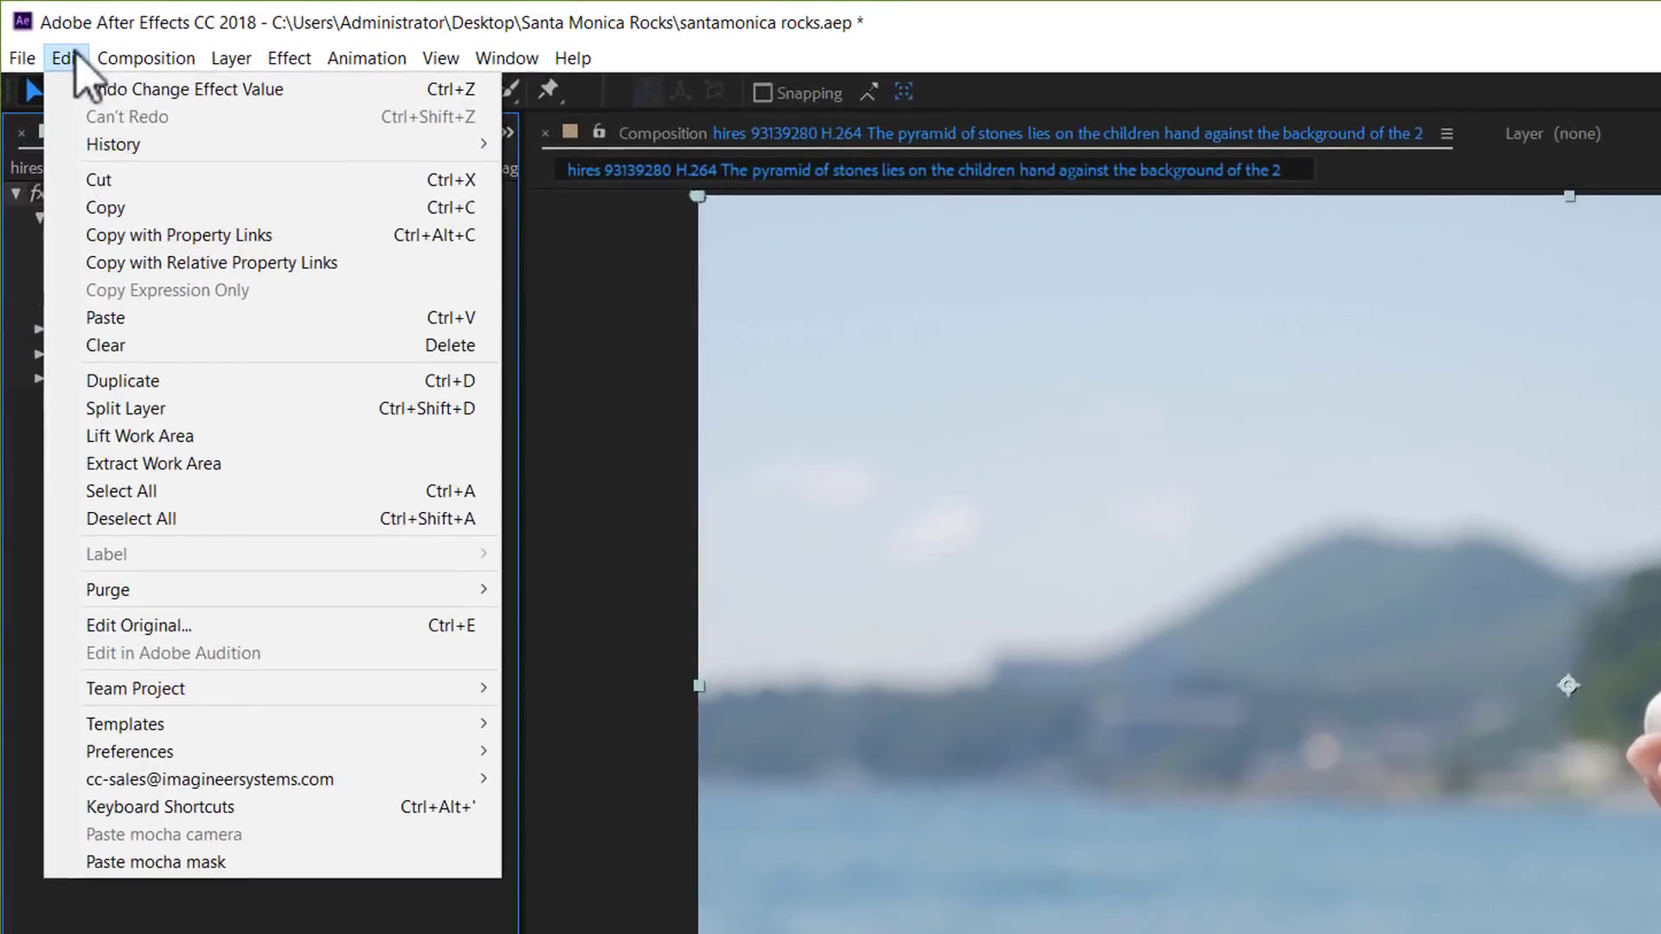
click(166, 861)
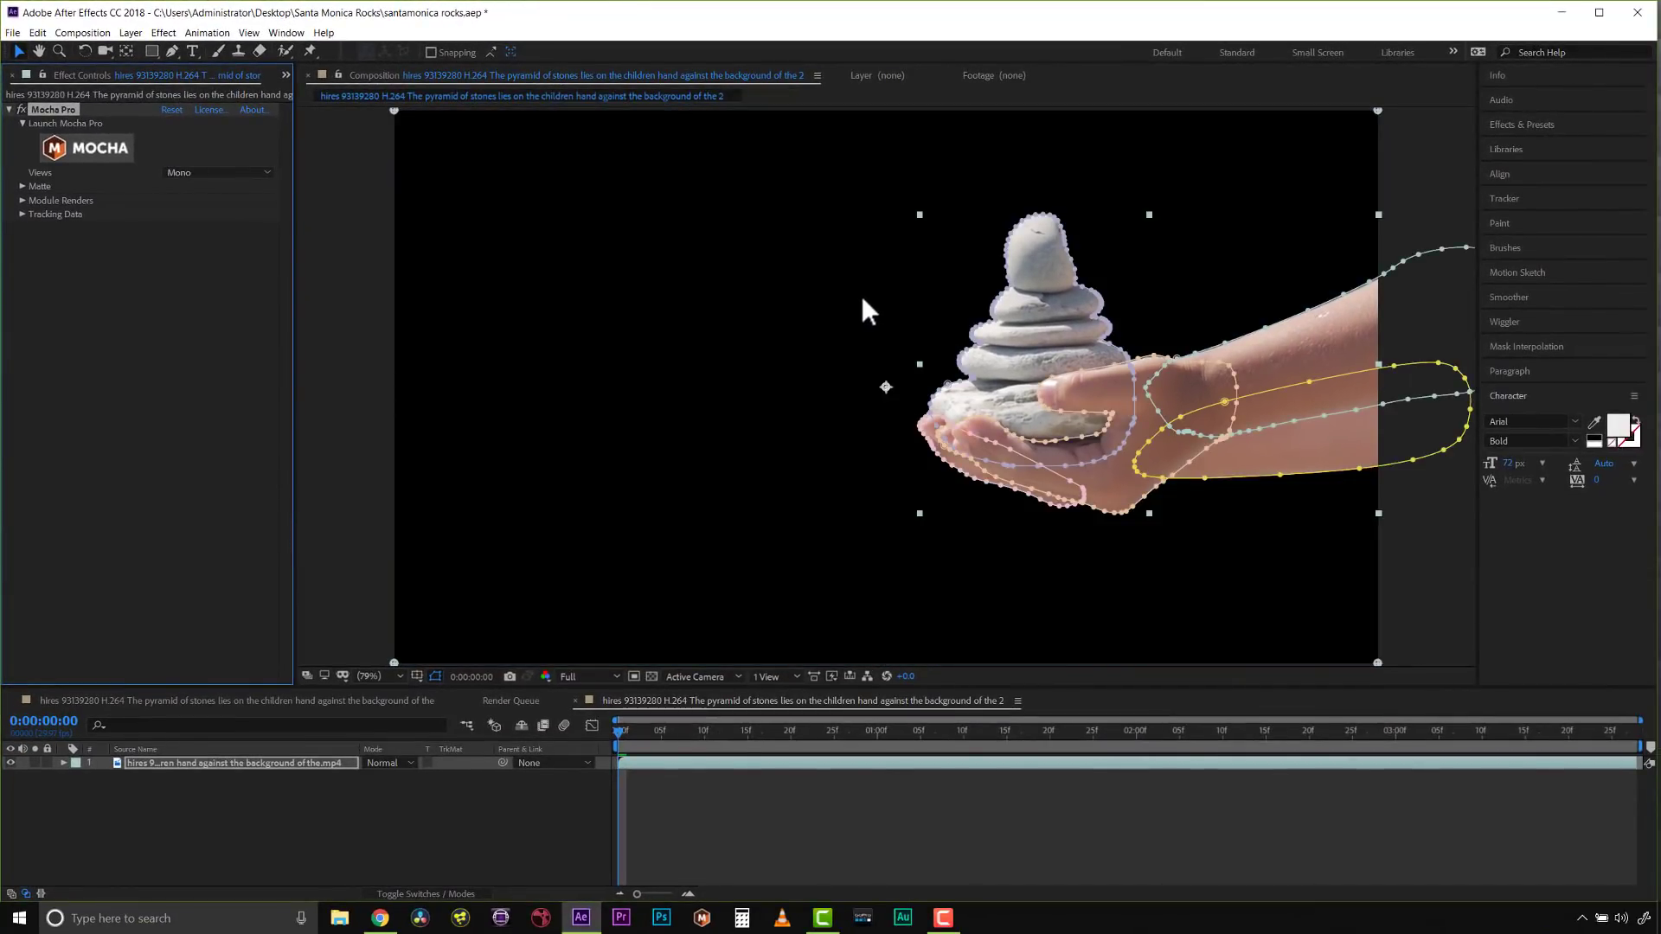
key(ctrl+z)
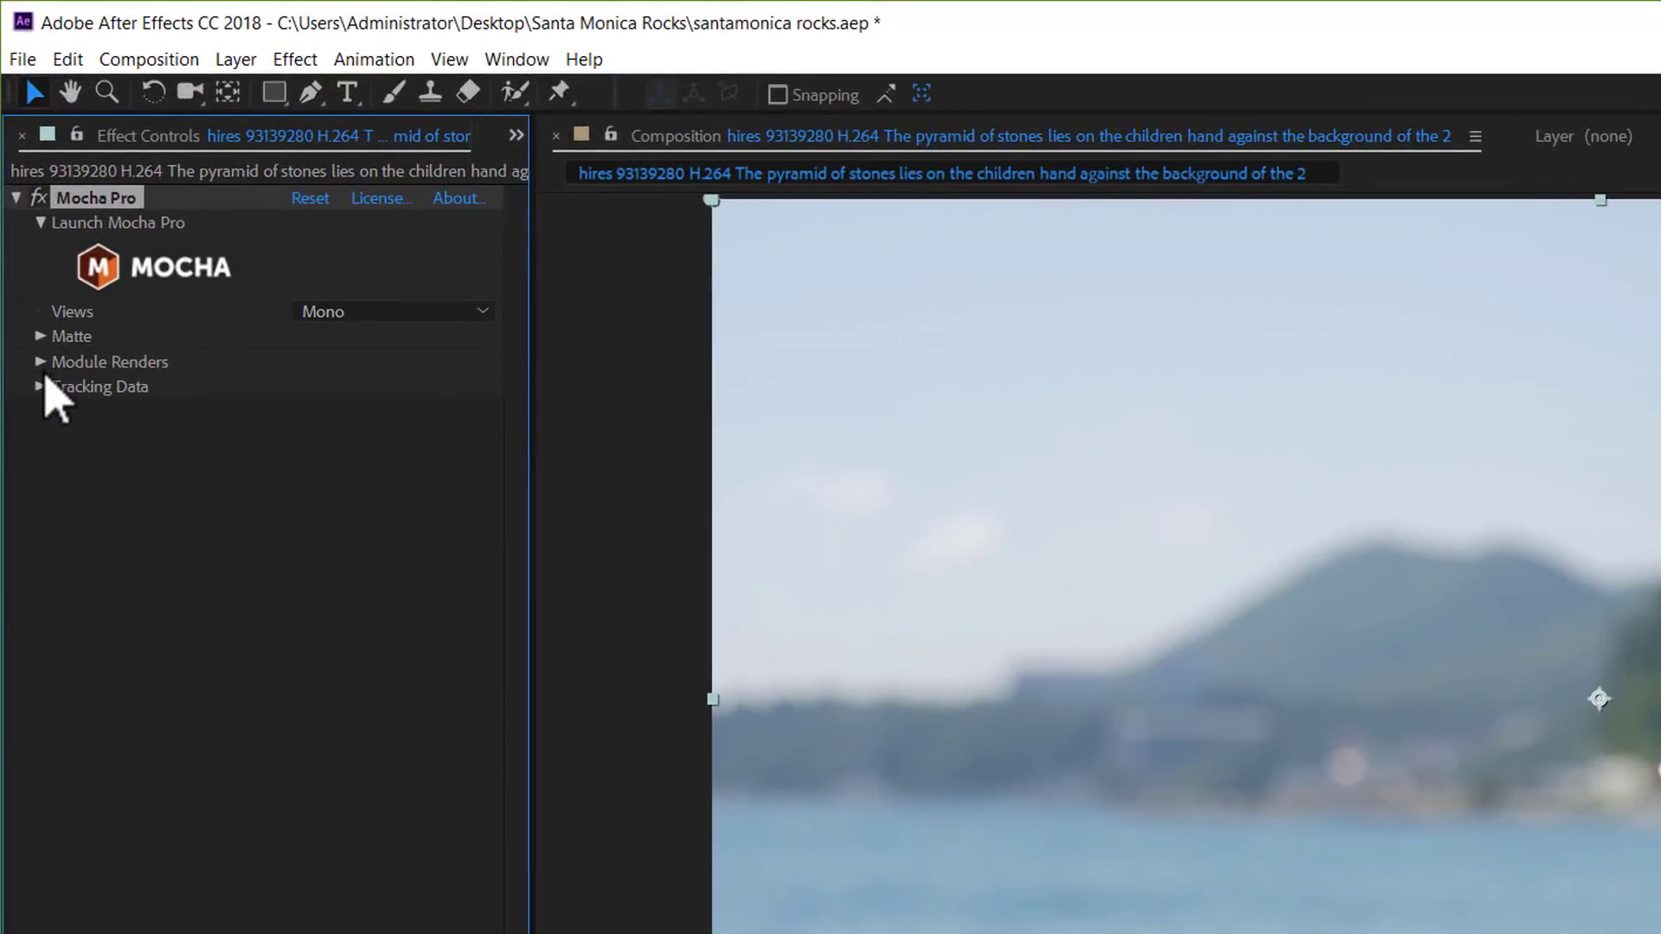
Try creating AE masks from the Mocha Pro effect's visible shapes, and try applying its matte directly to the footage
click(41, 336)
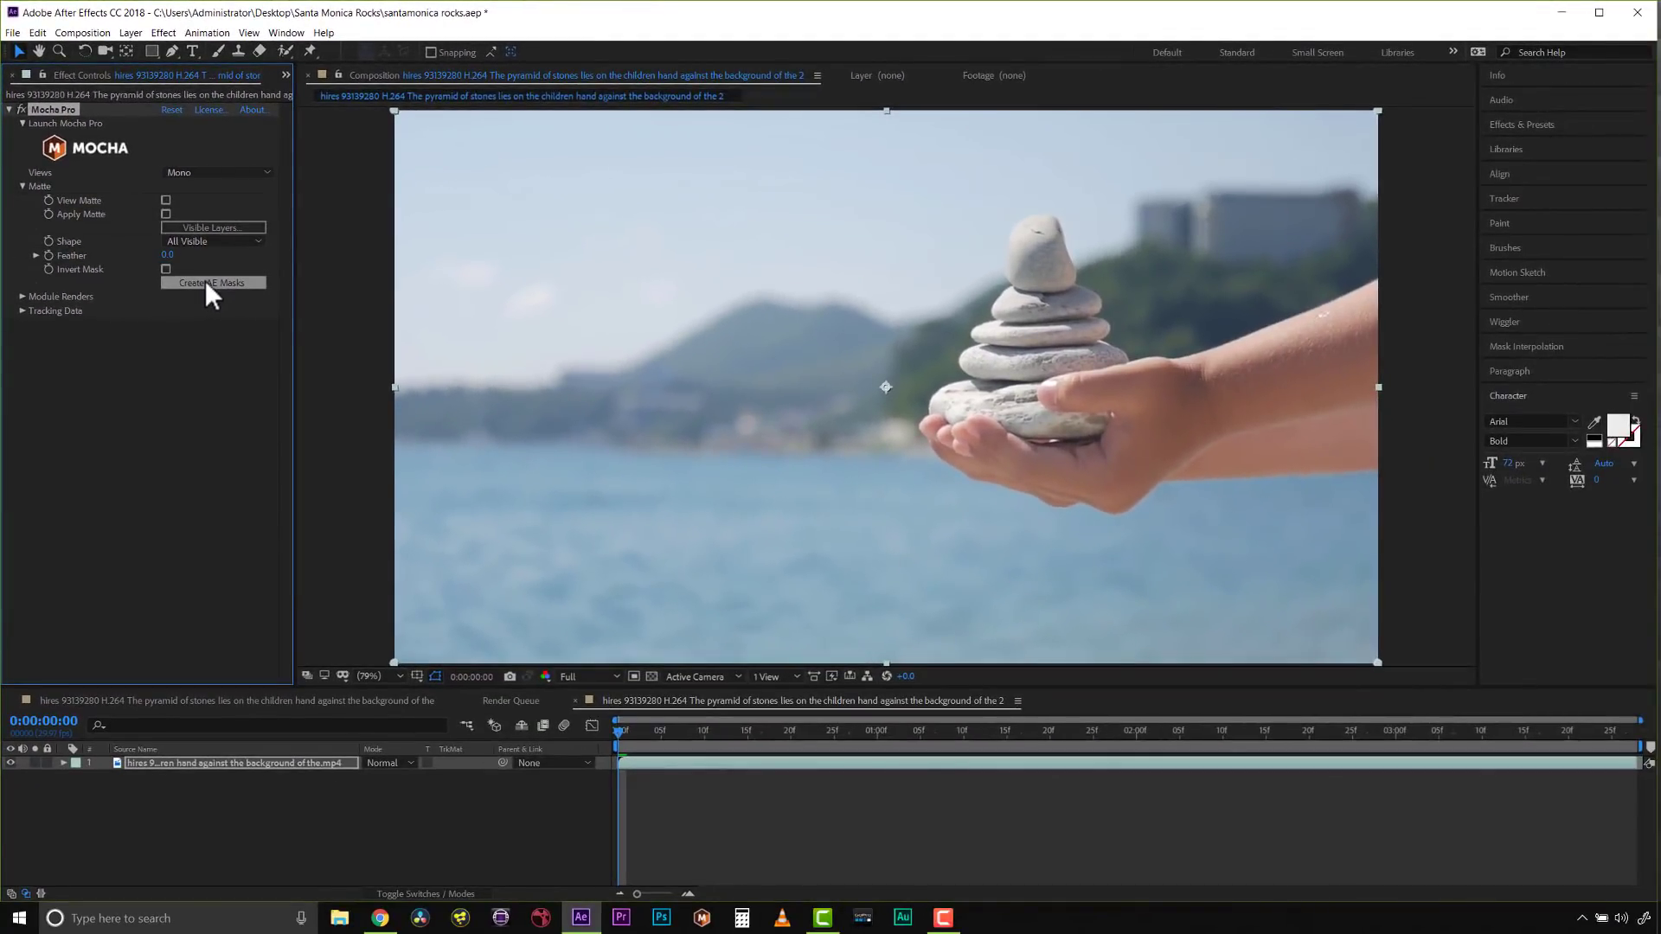
click(208, 283)
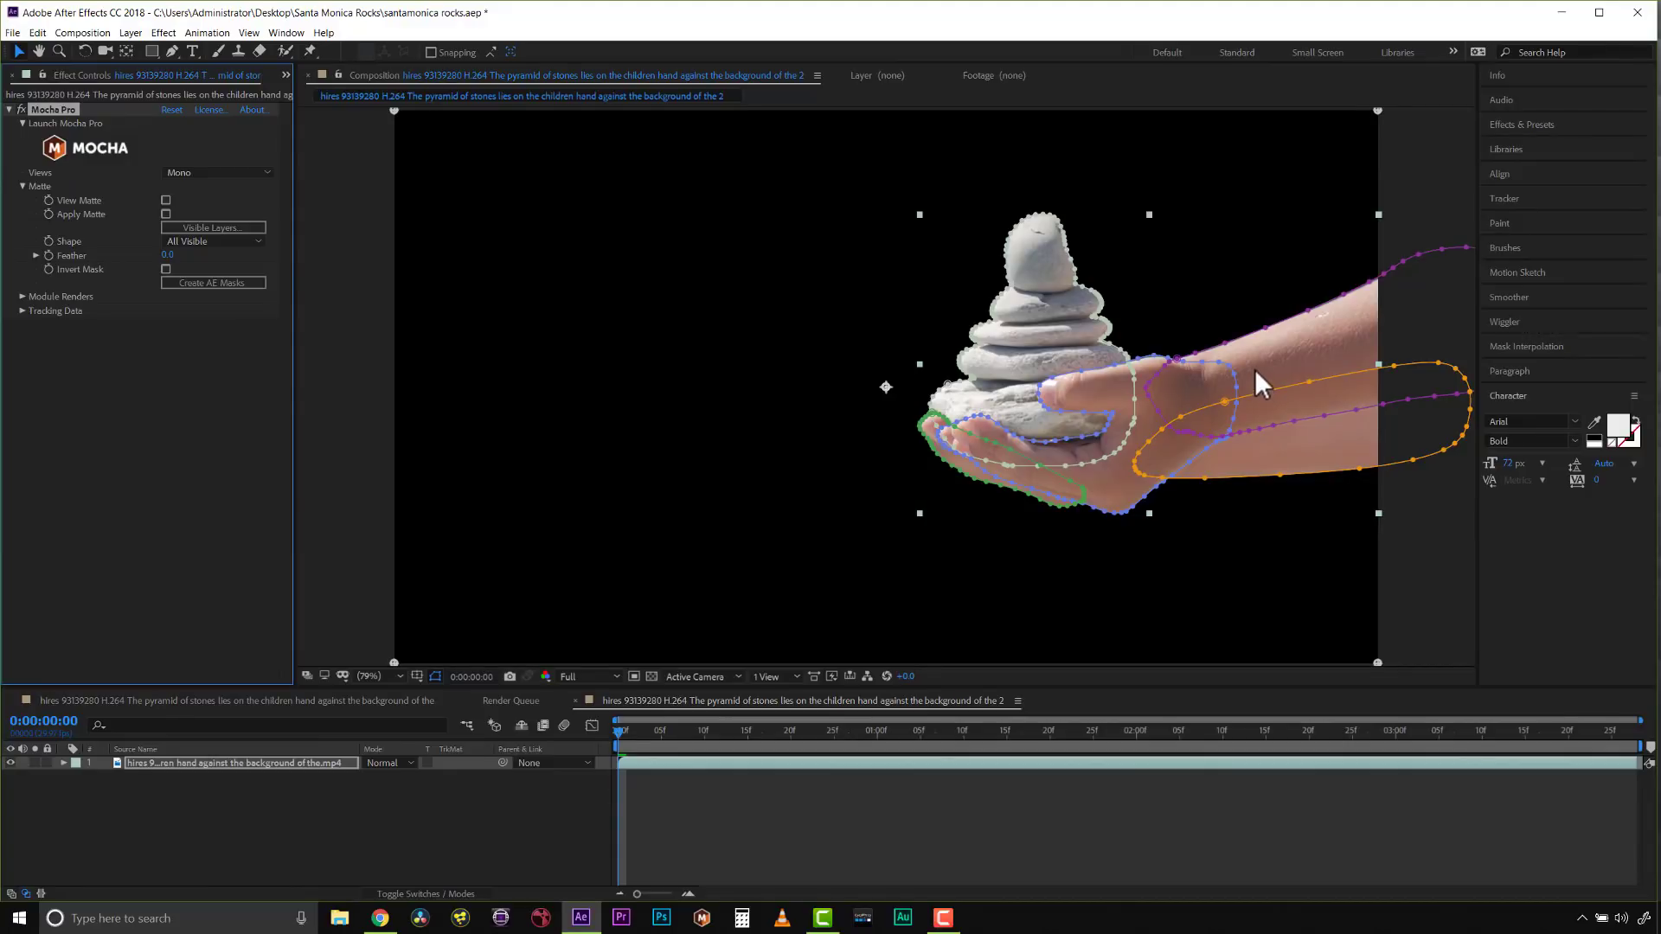
key(ctrl+z)
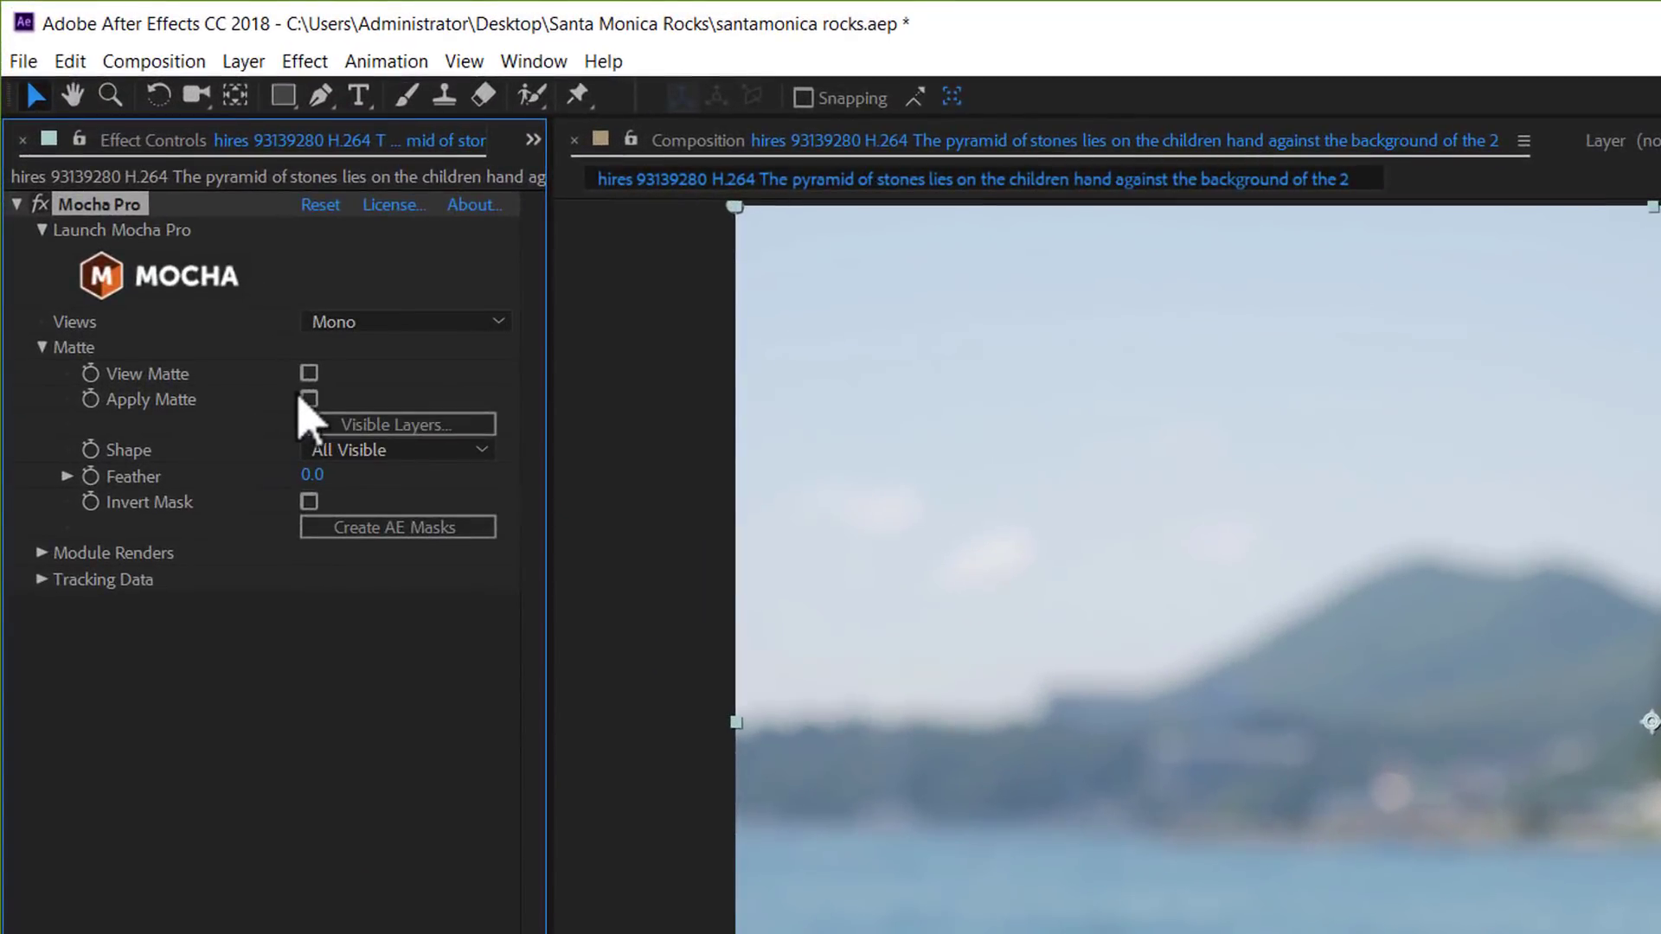
click(308, 399)
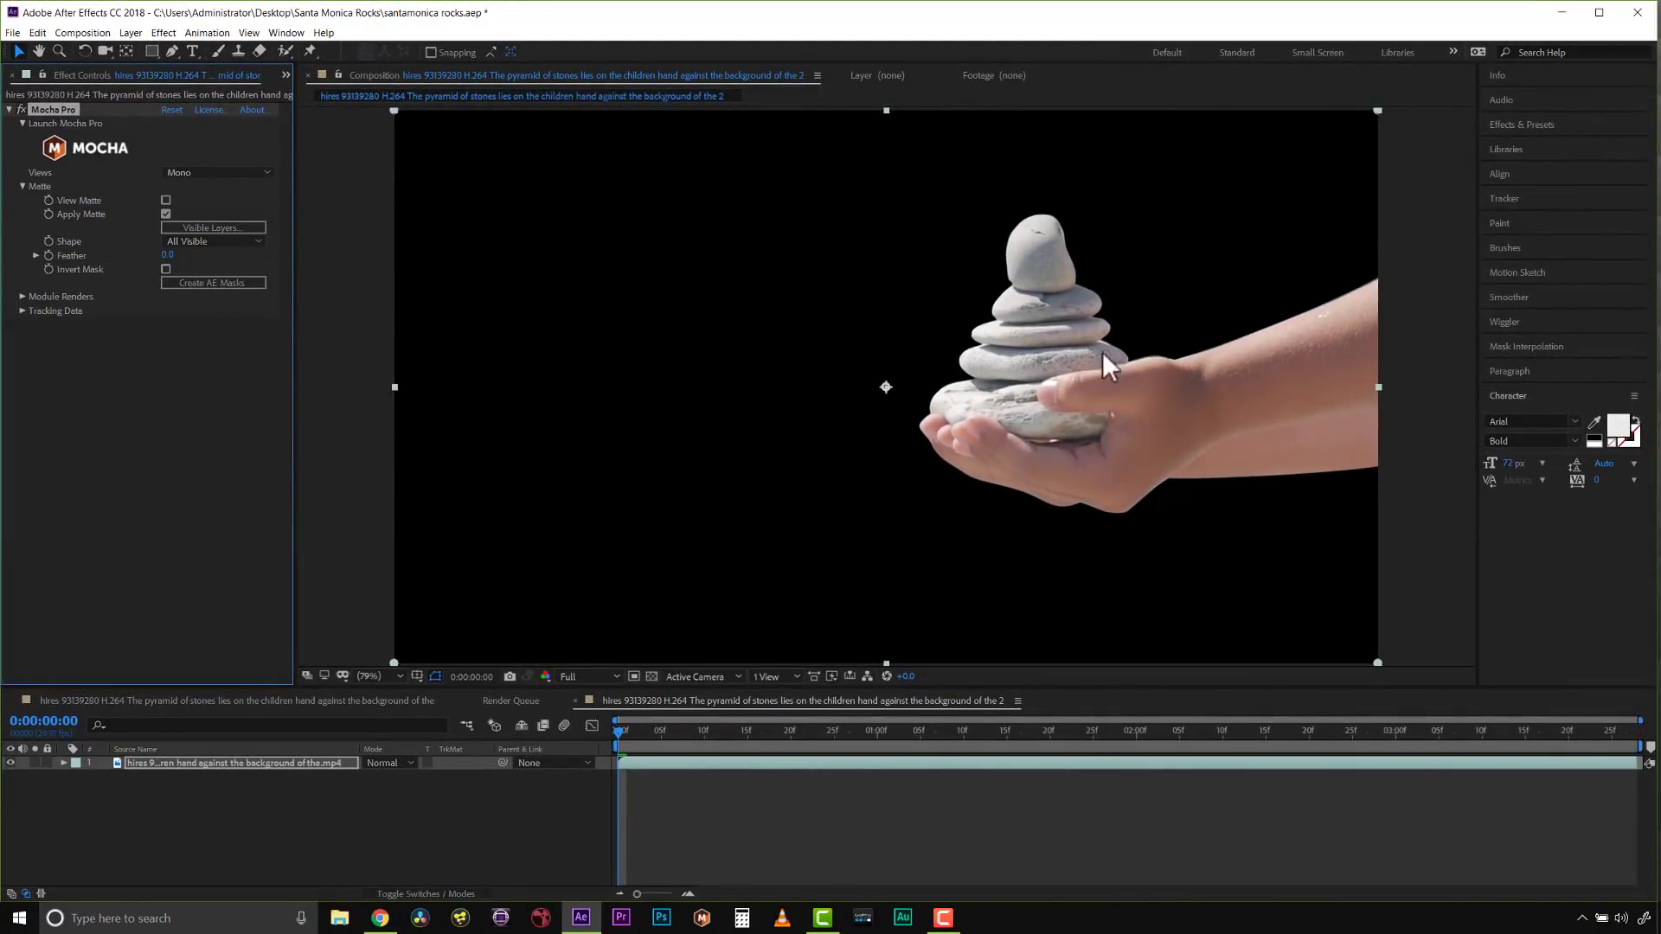
click(166, 214)
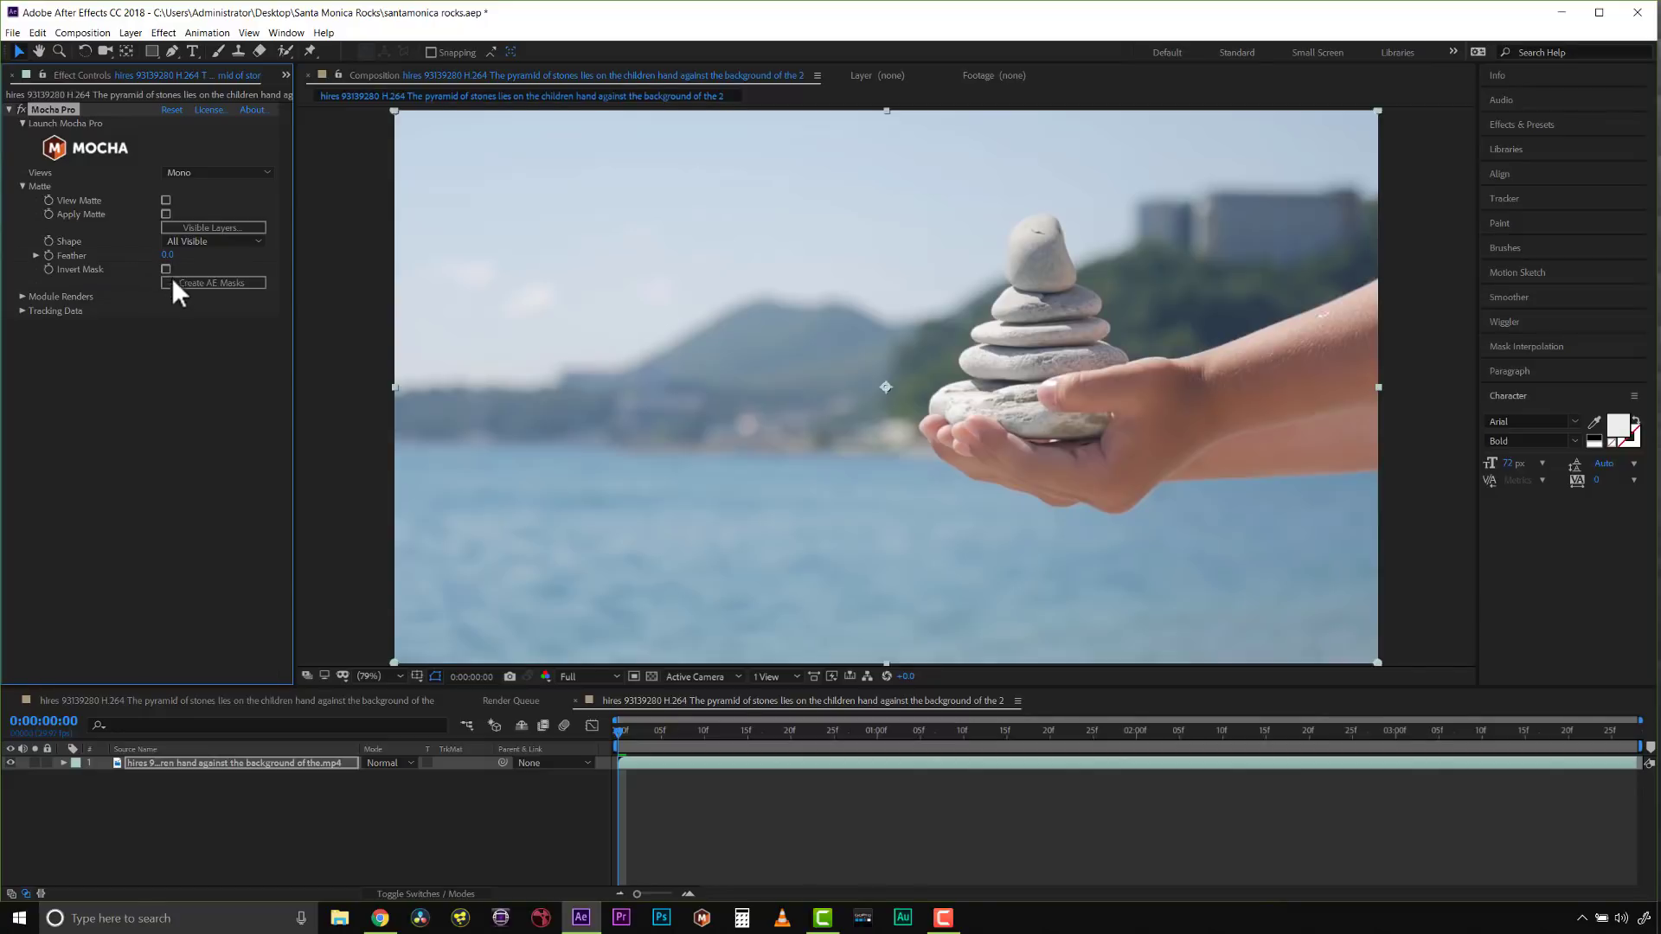
Create AE masks from all visible Mocha shapes on the footage layer and duplicate that layer
click(173, 282)
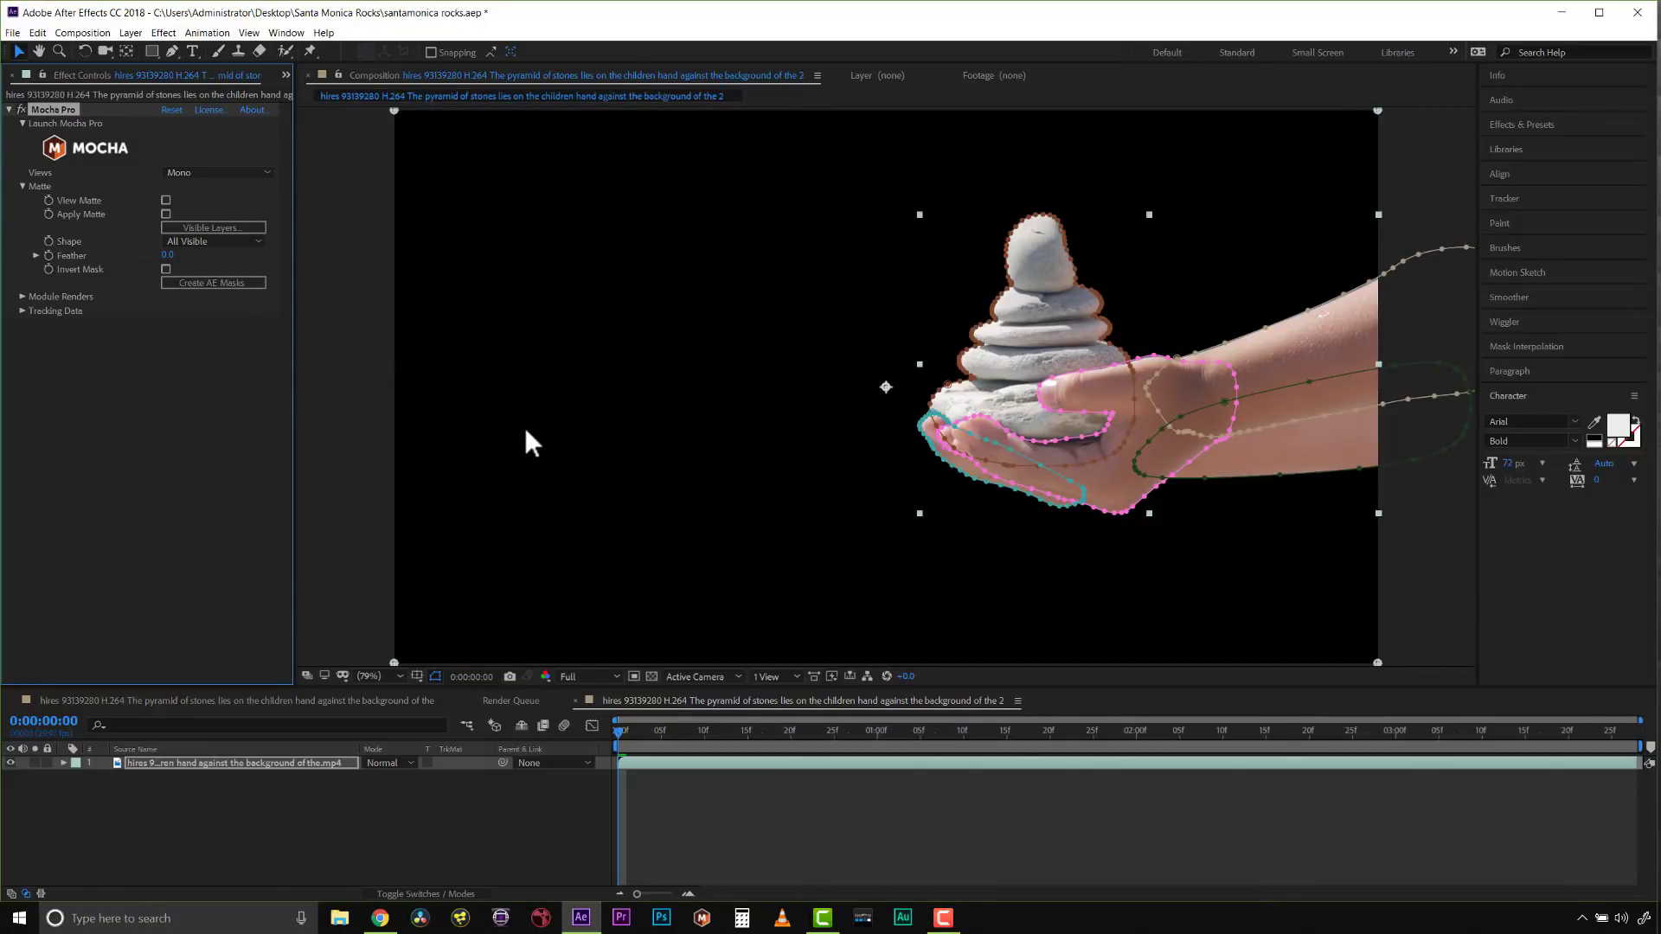
click(532, 801)
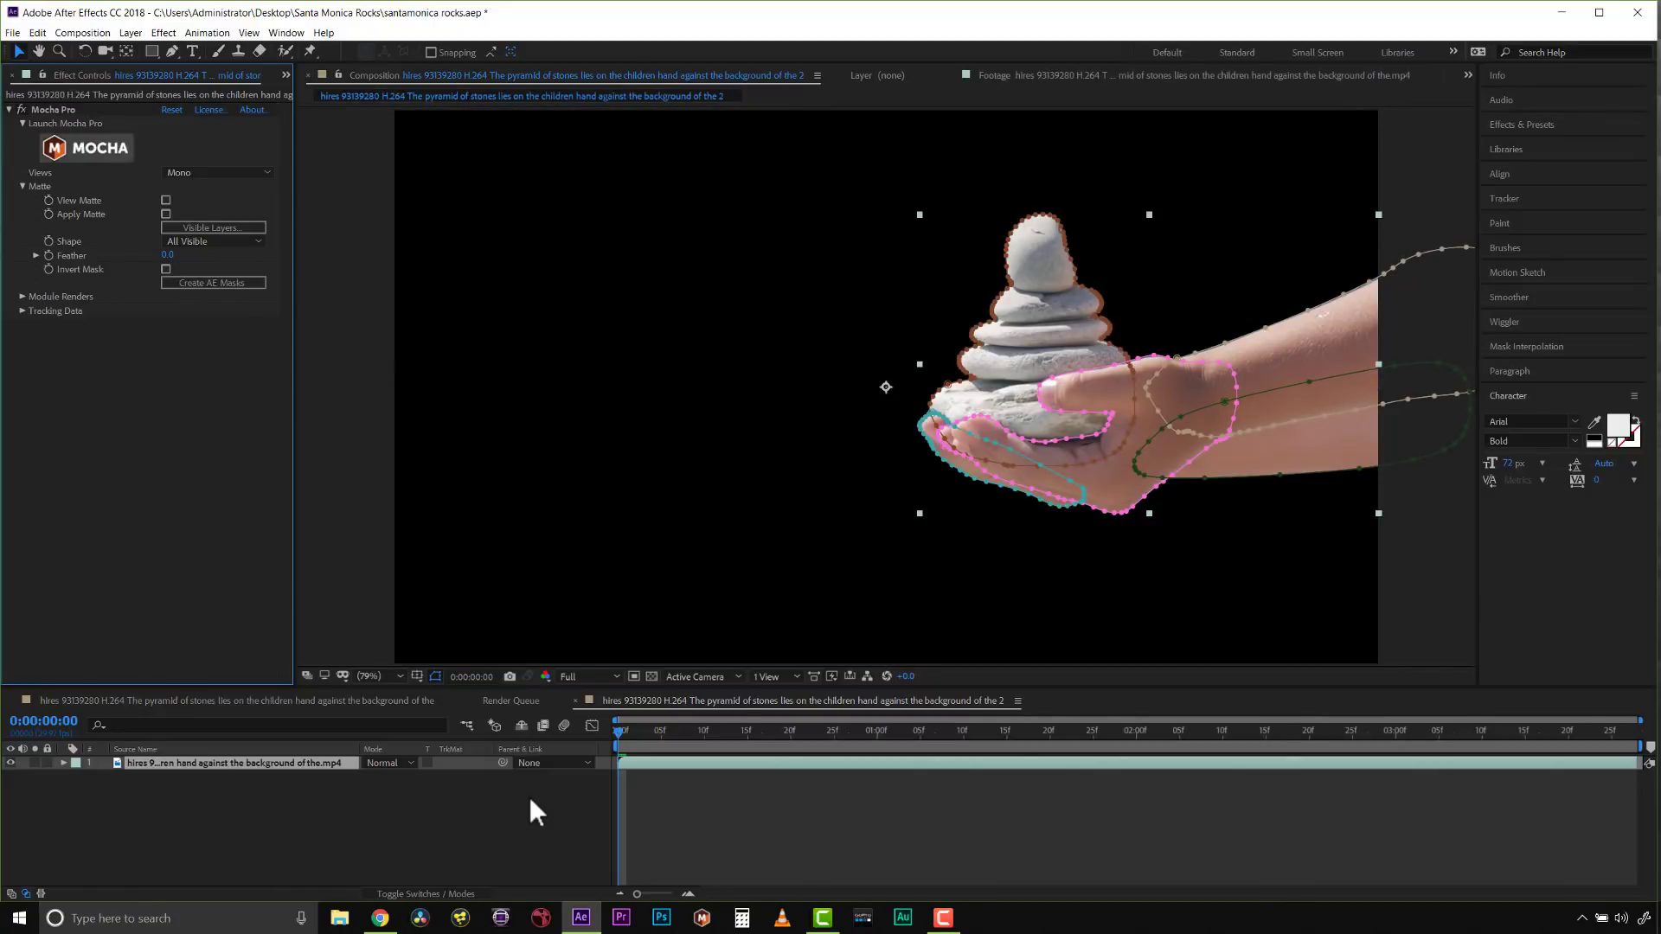
click(230, 763)
key(ctrl+d)
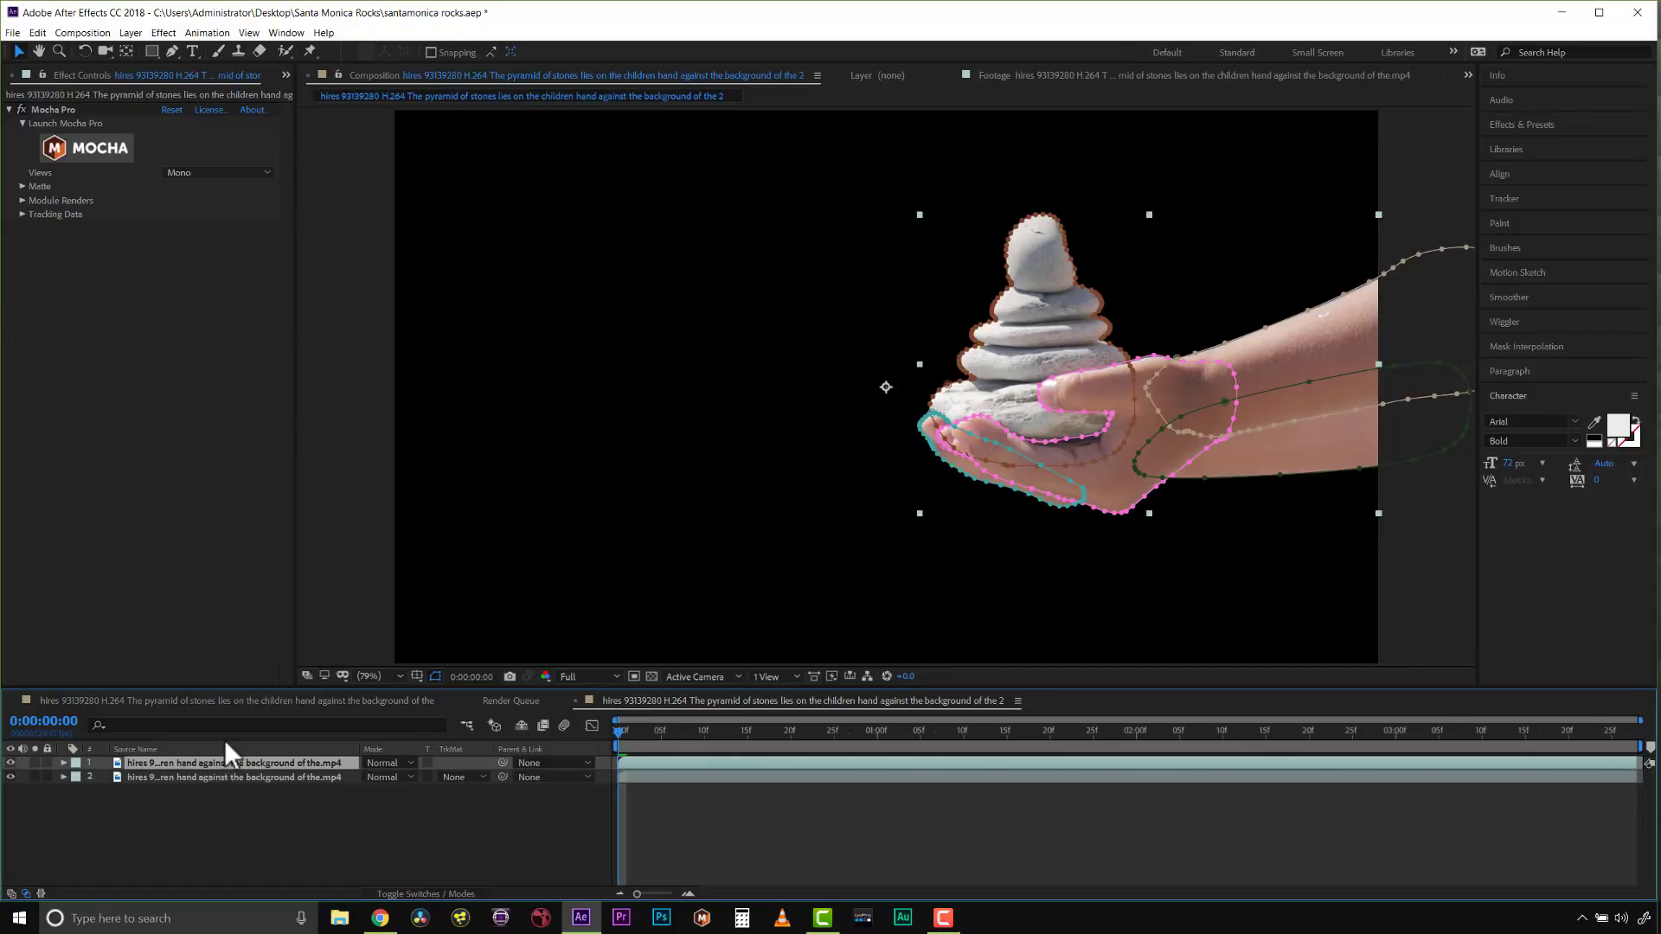
Remove the Mocha Pro effect from the lower footage layer
click(184, 777)
click(54, 109)
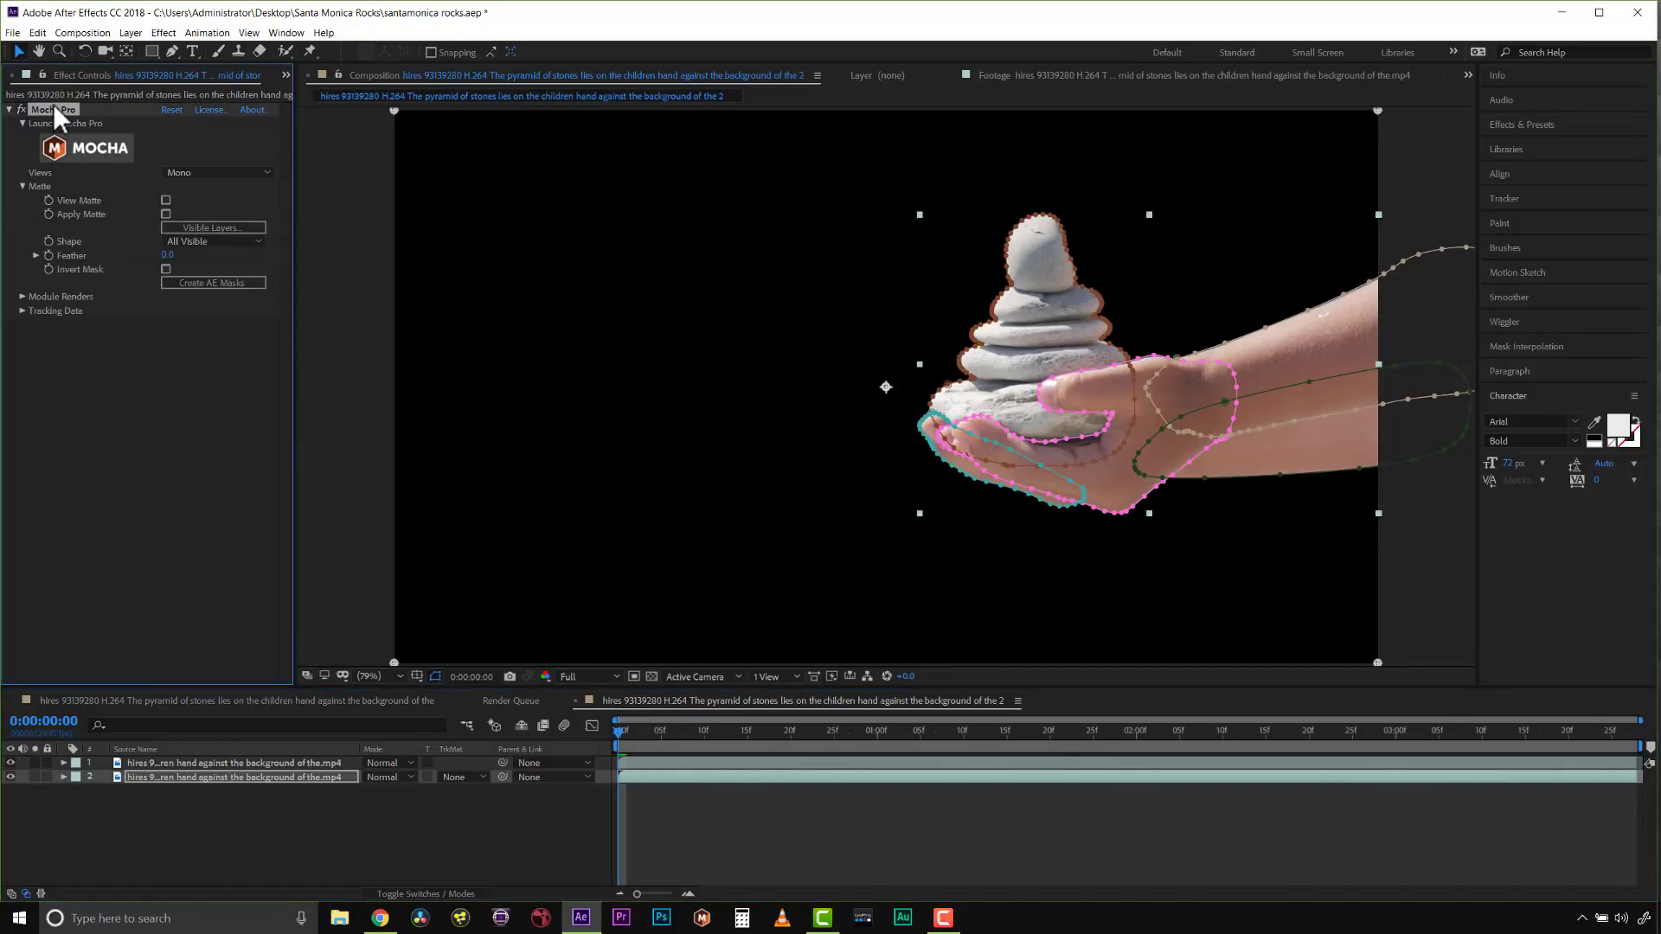
key(Delete)
Delete all the masks on the lower footage layer, from rocks roto through back arm
click(161, 776)
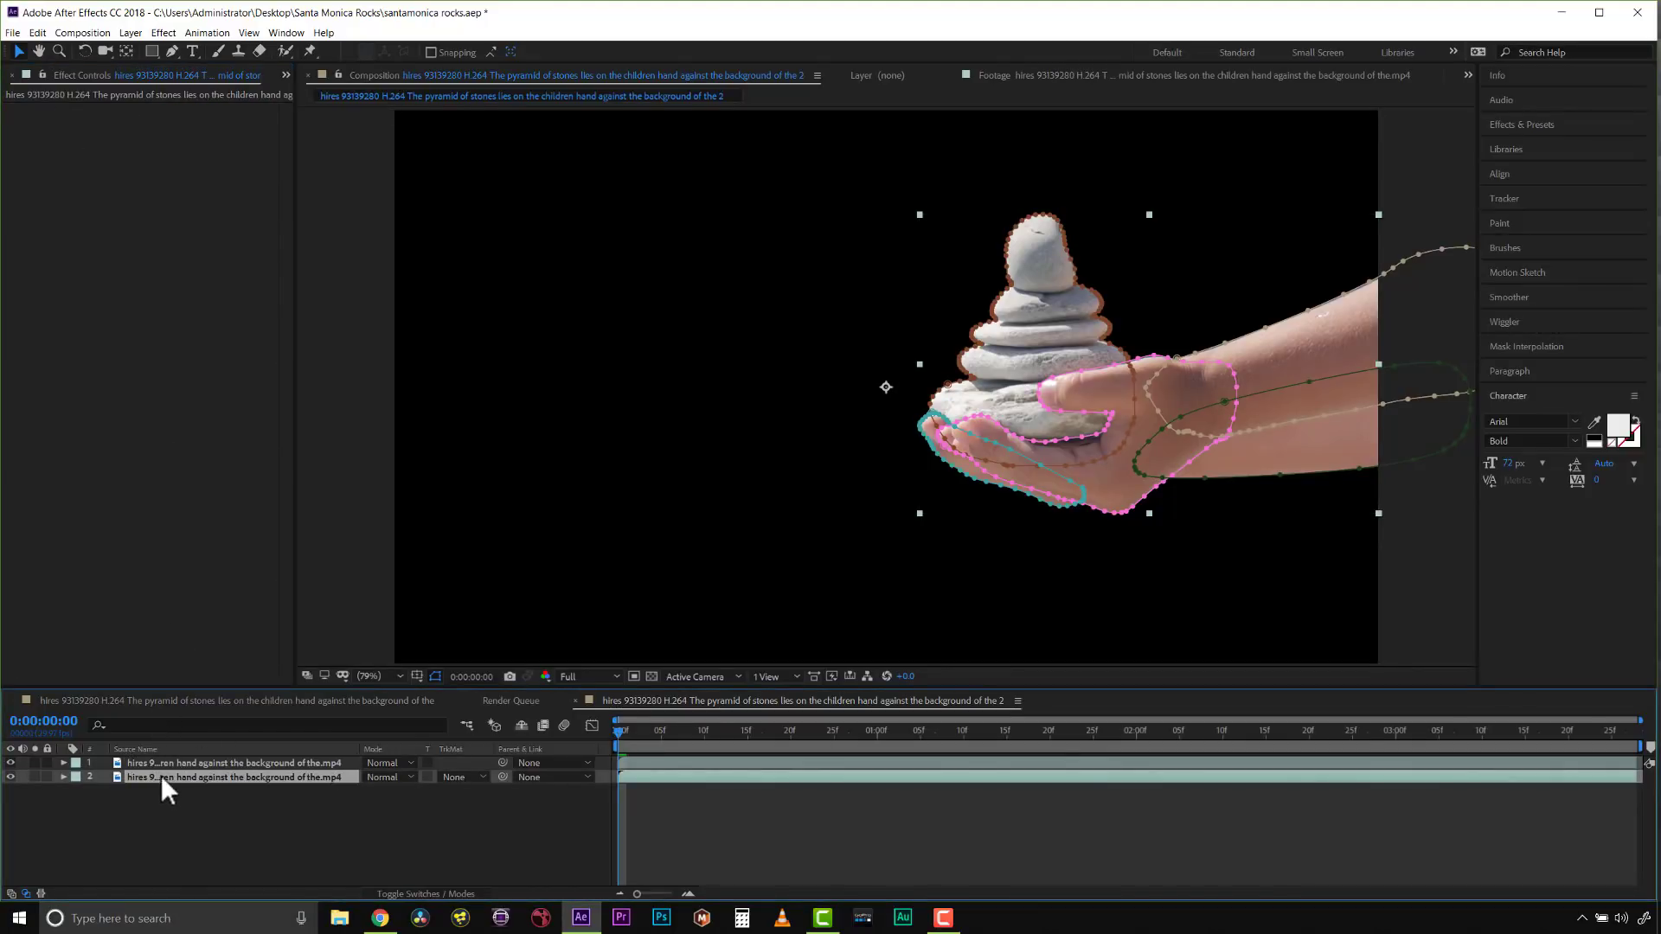
click(63, 777)
click(78, 792)
click(121, 805)
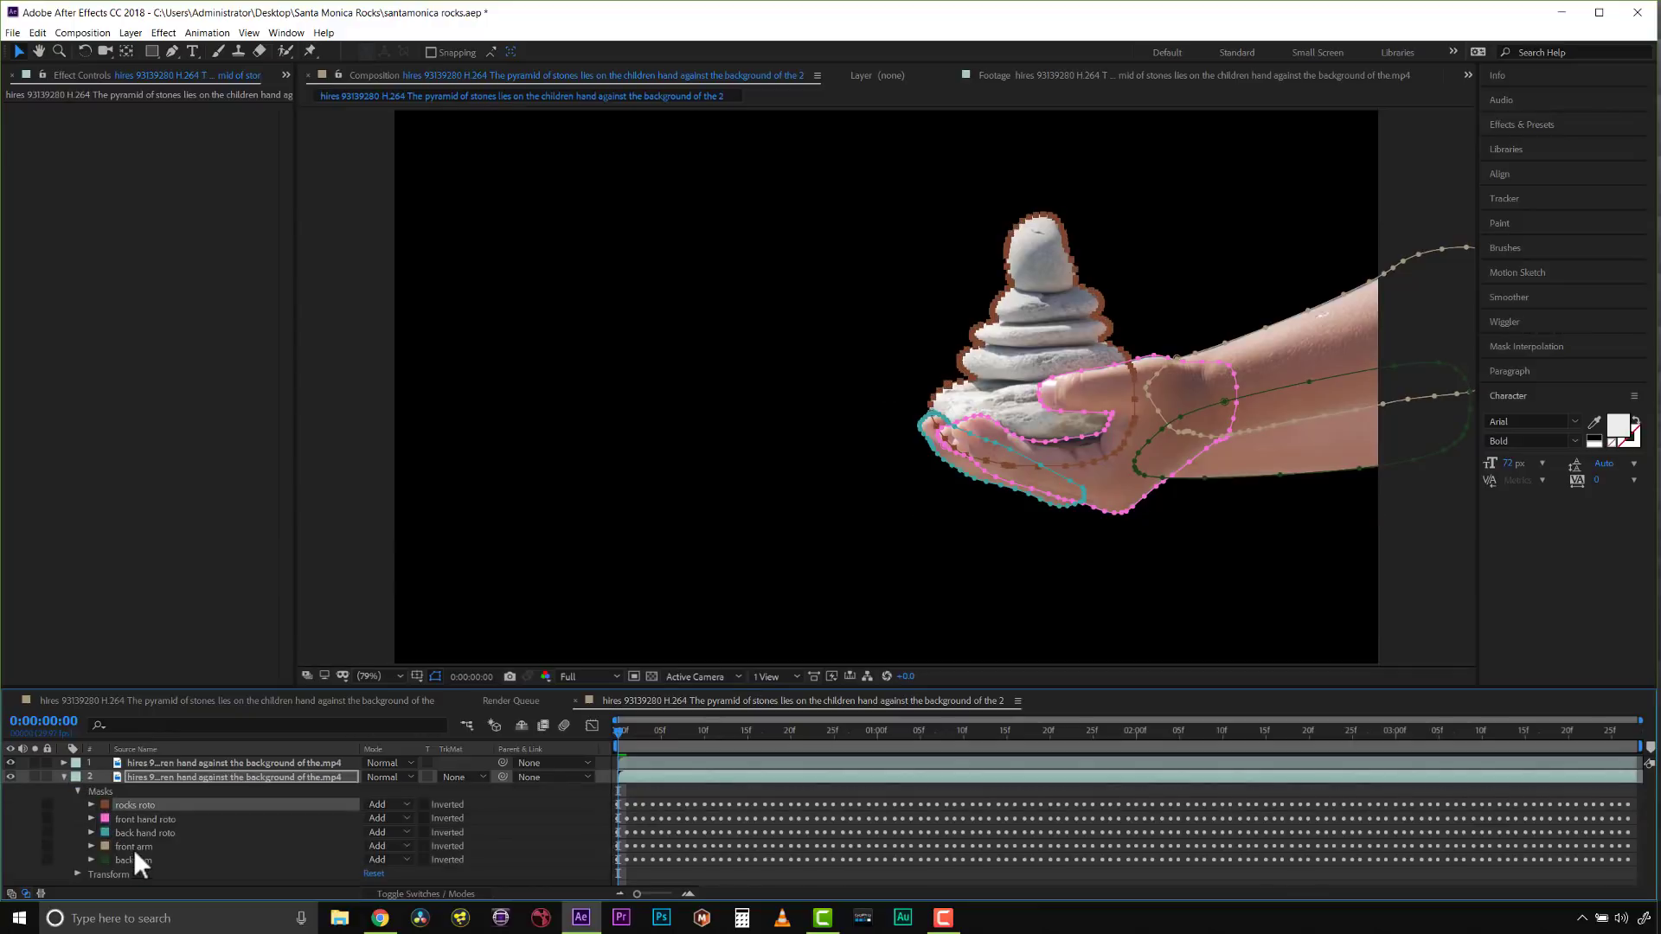
shift+click(137, 859)
key(Delete)
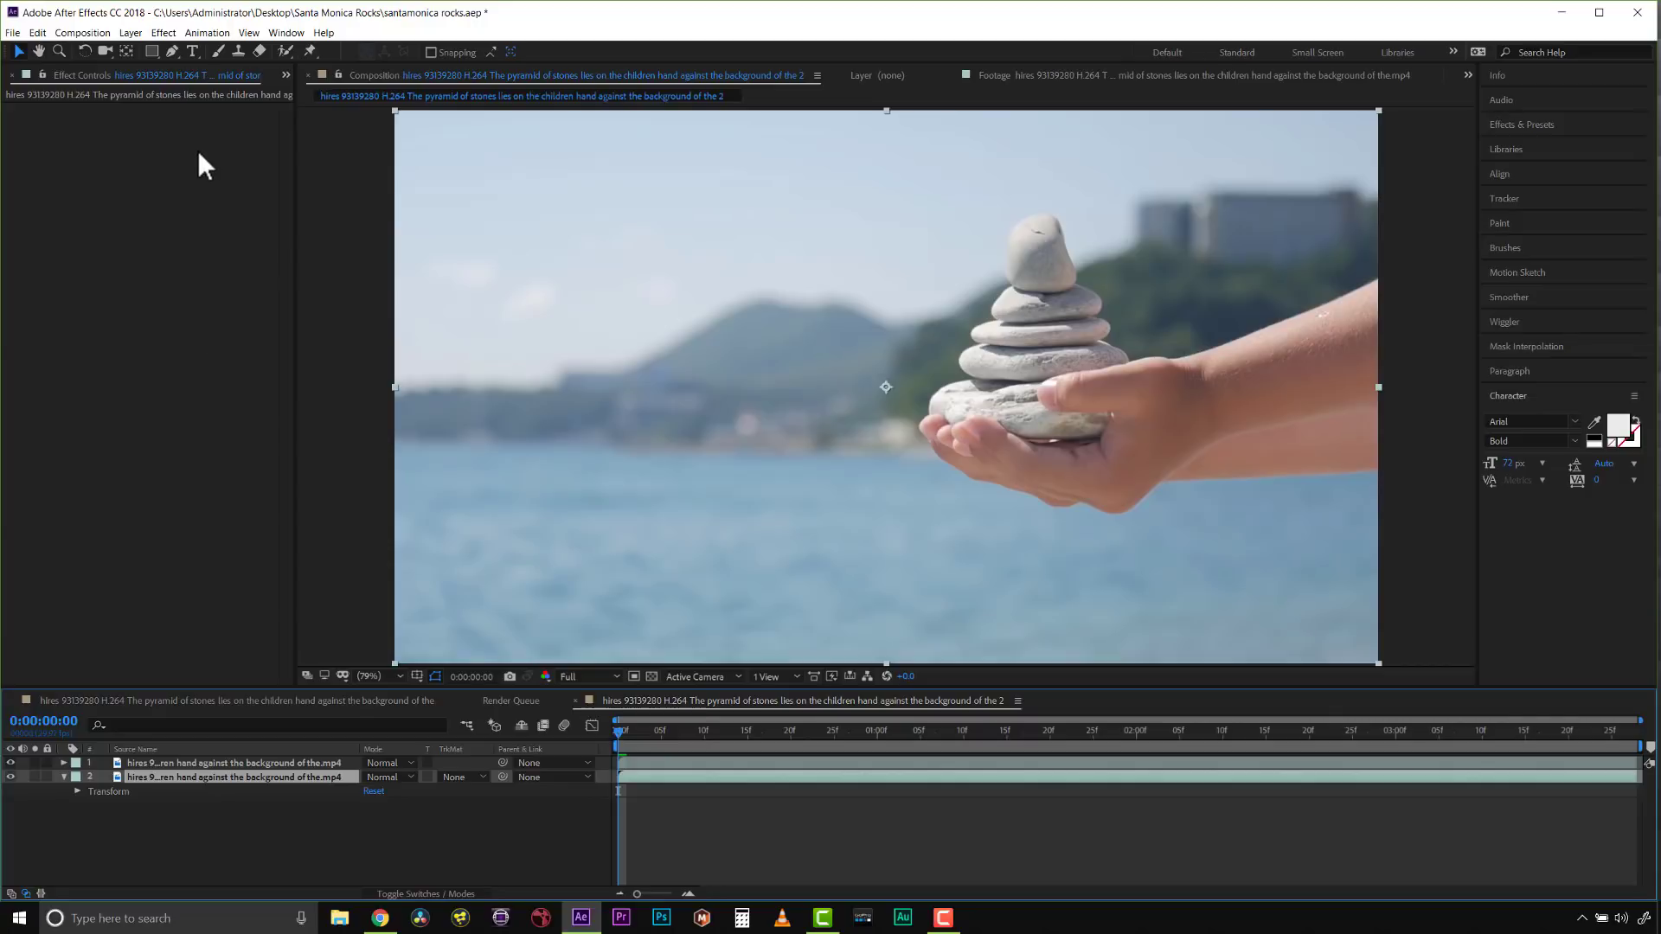
Apply the Sapphire Builder S_Effect to the lower footage layer
click(172, 33)
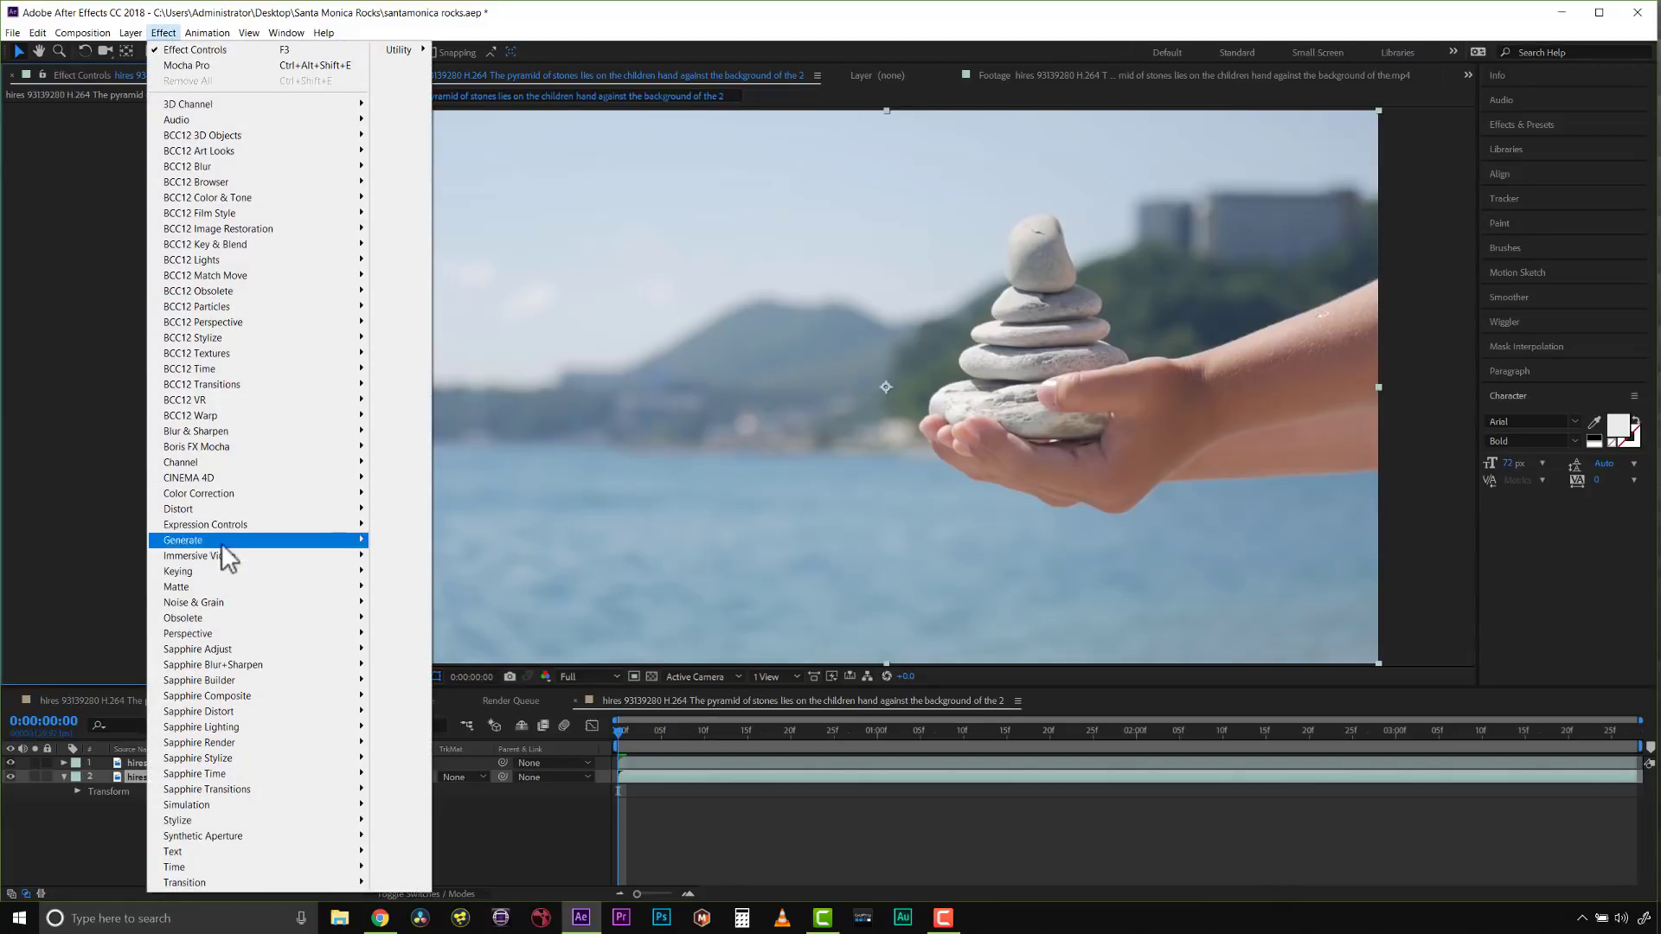
mouse_move(233, 682)
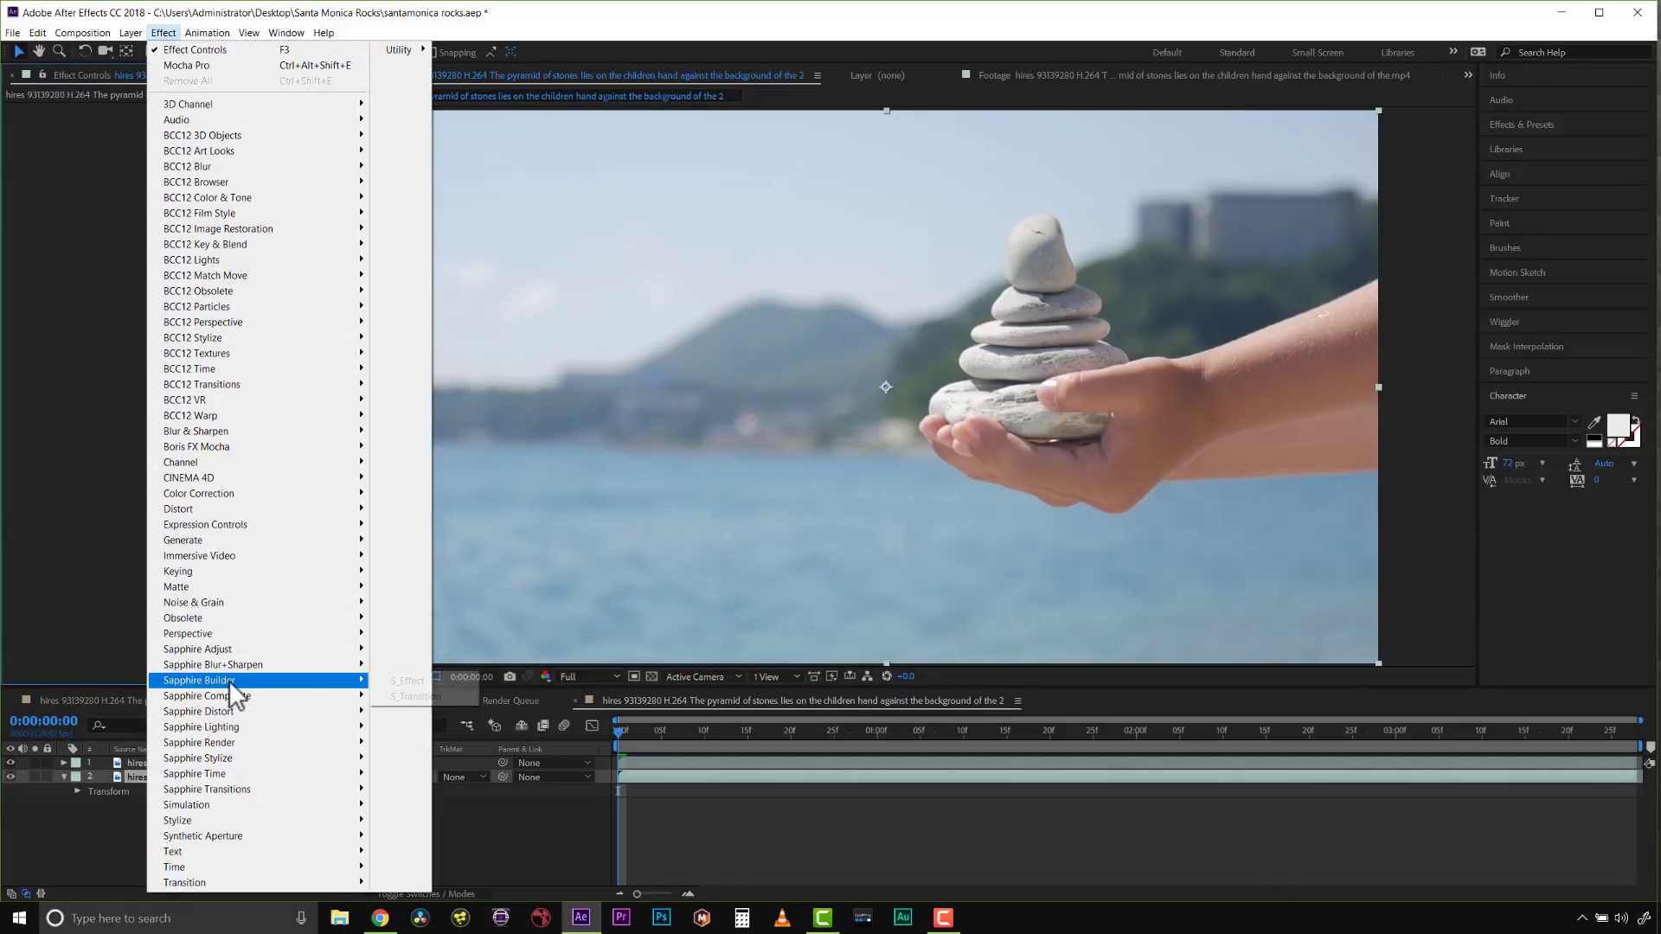
click(406, 682)
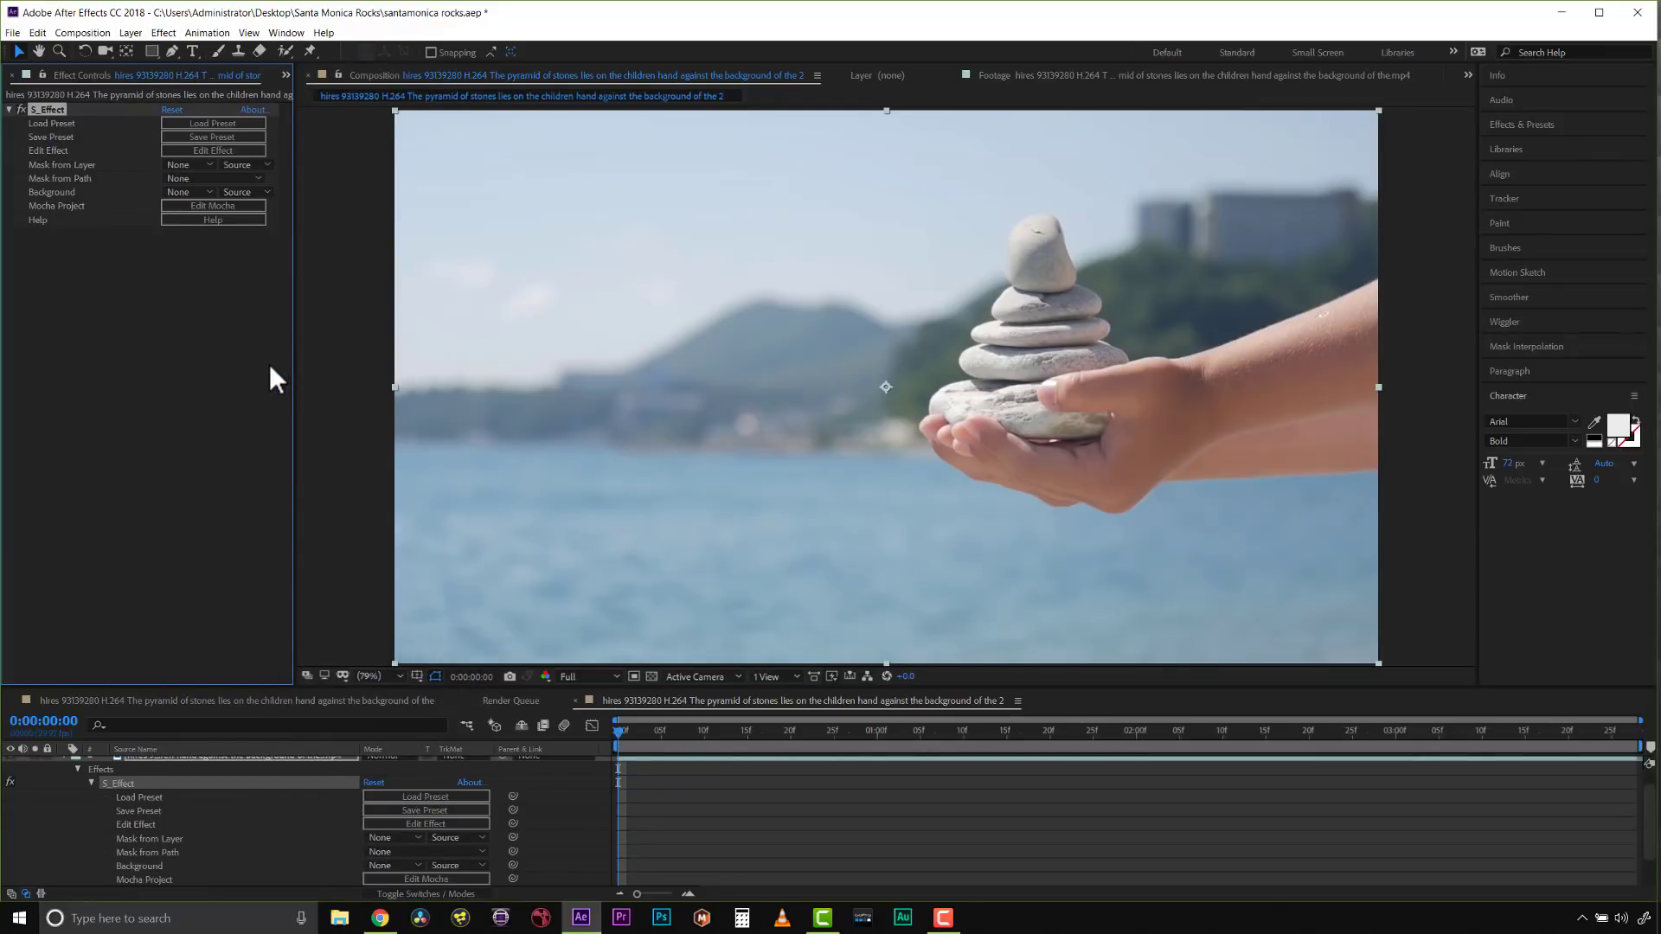
Find the preset "a very good year" in the Sapphire Preset Browser and mark it as a favorite
click(201, 124)
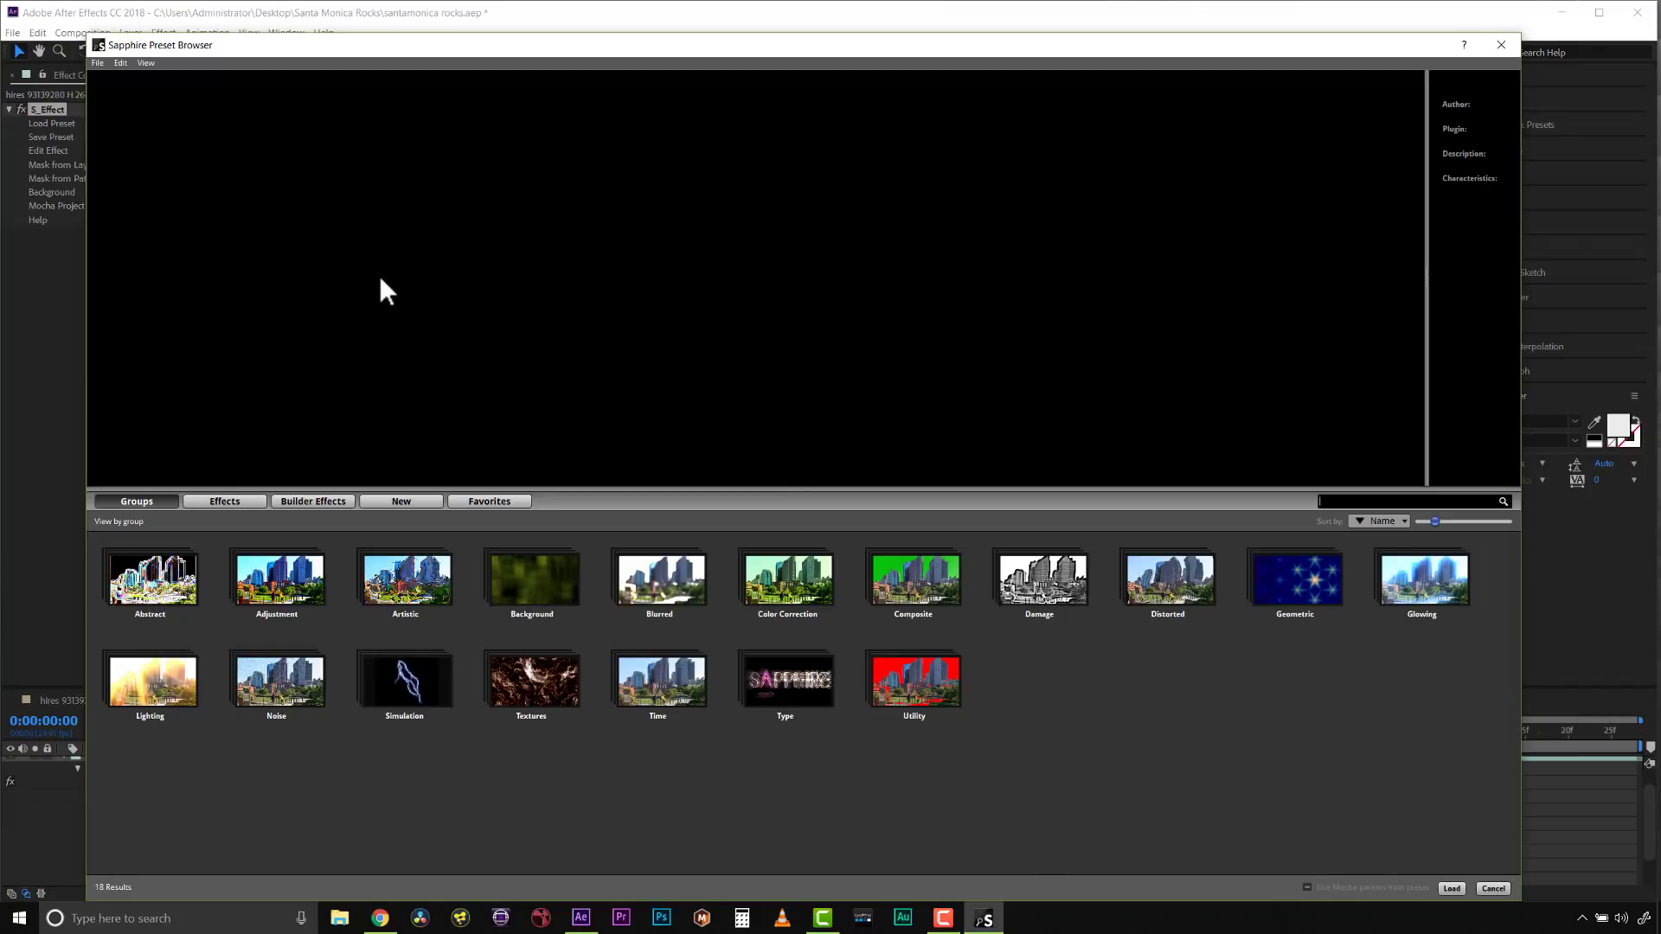
click(1326, 502)
text(a very good year)
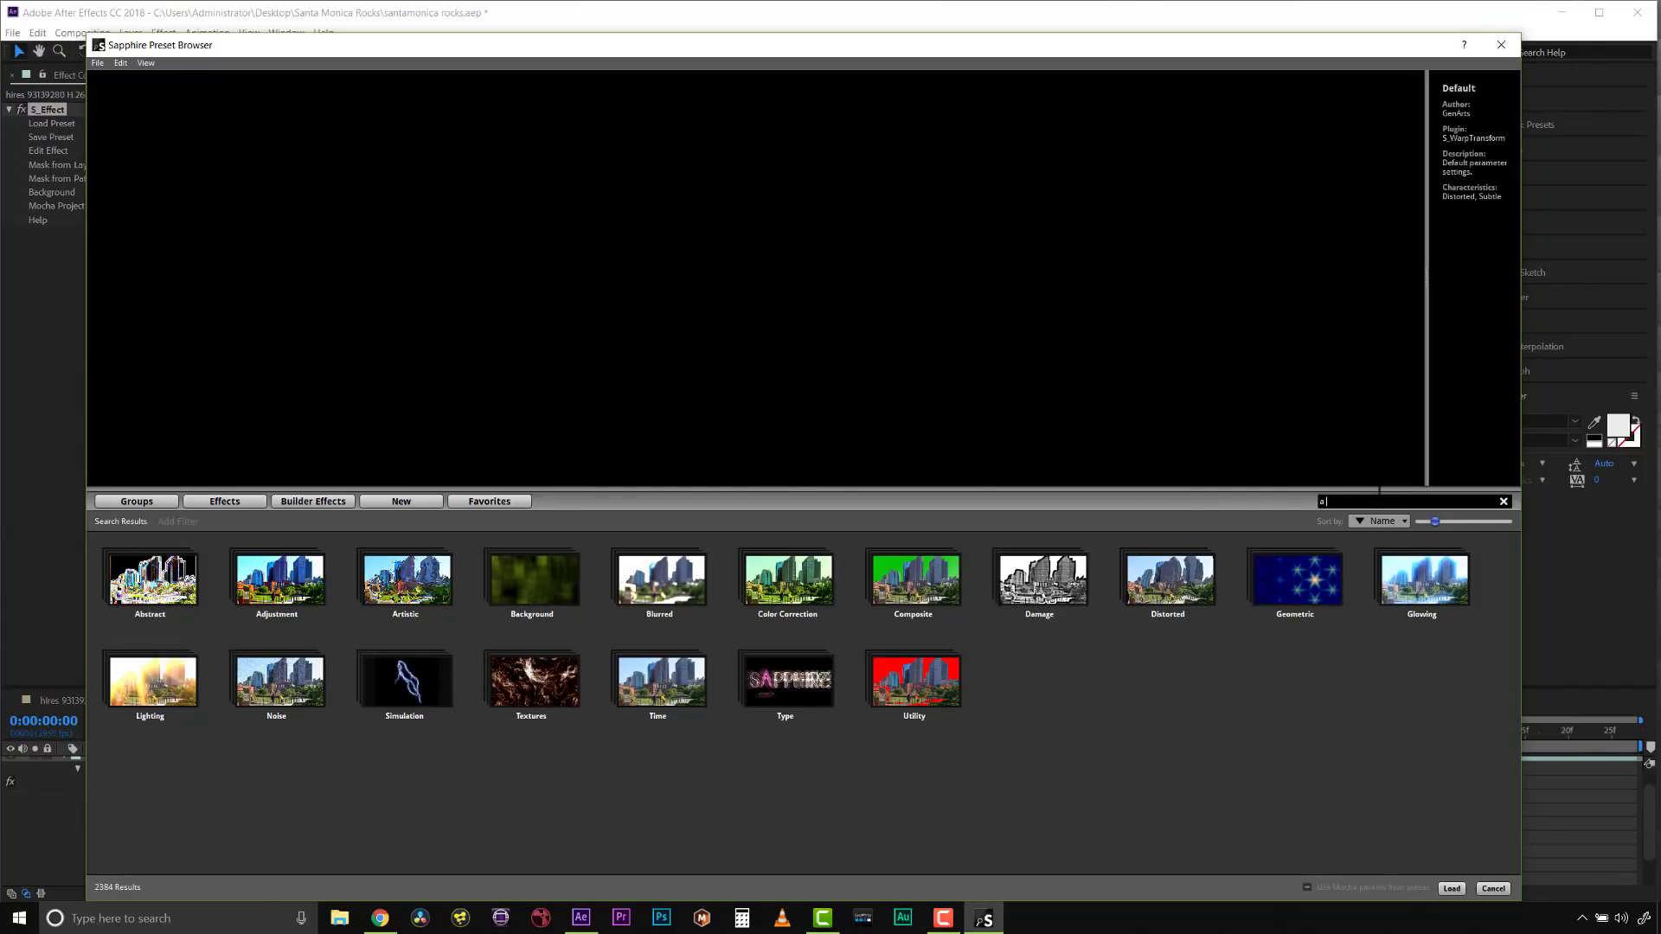
key(Return)
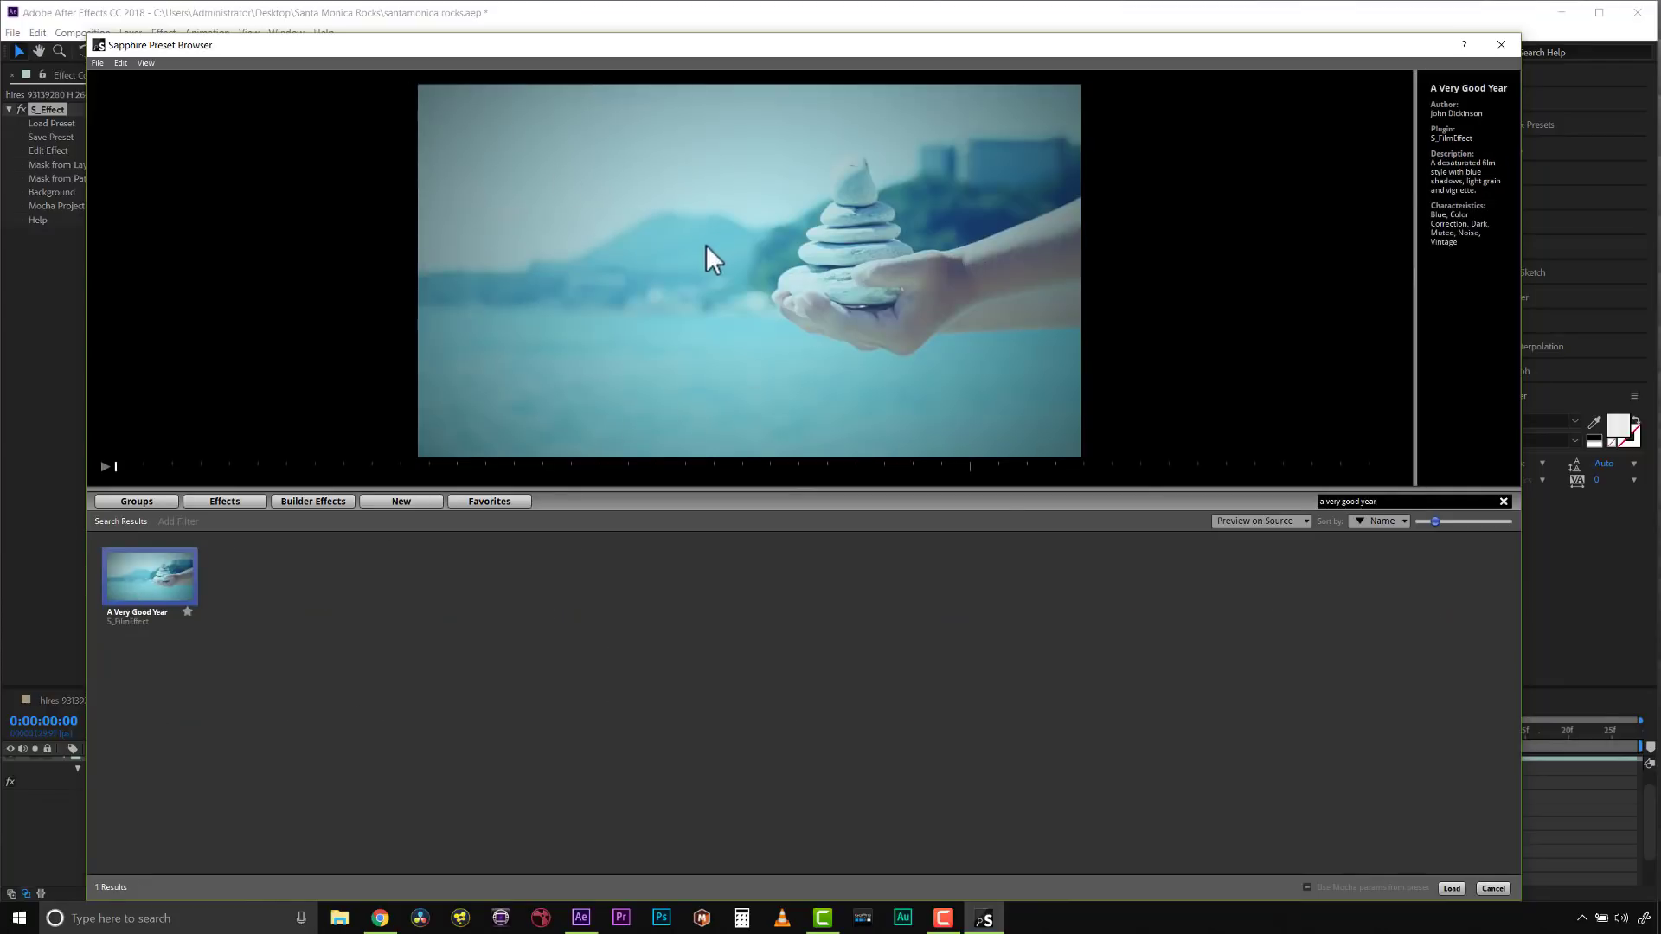
click(187, 612)
Load the A Very Good Year preset from the favorites onto the lower layer and hide the upper footage layer
click(224, 508)
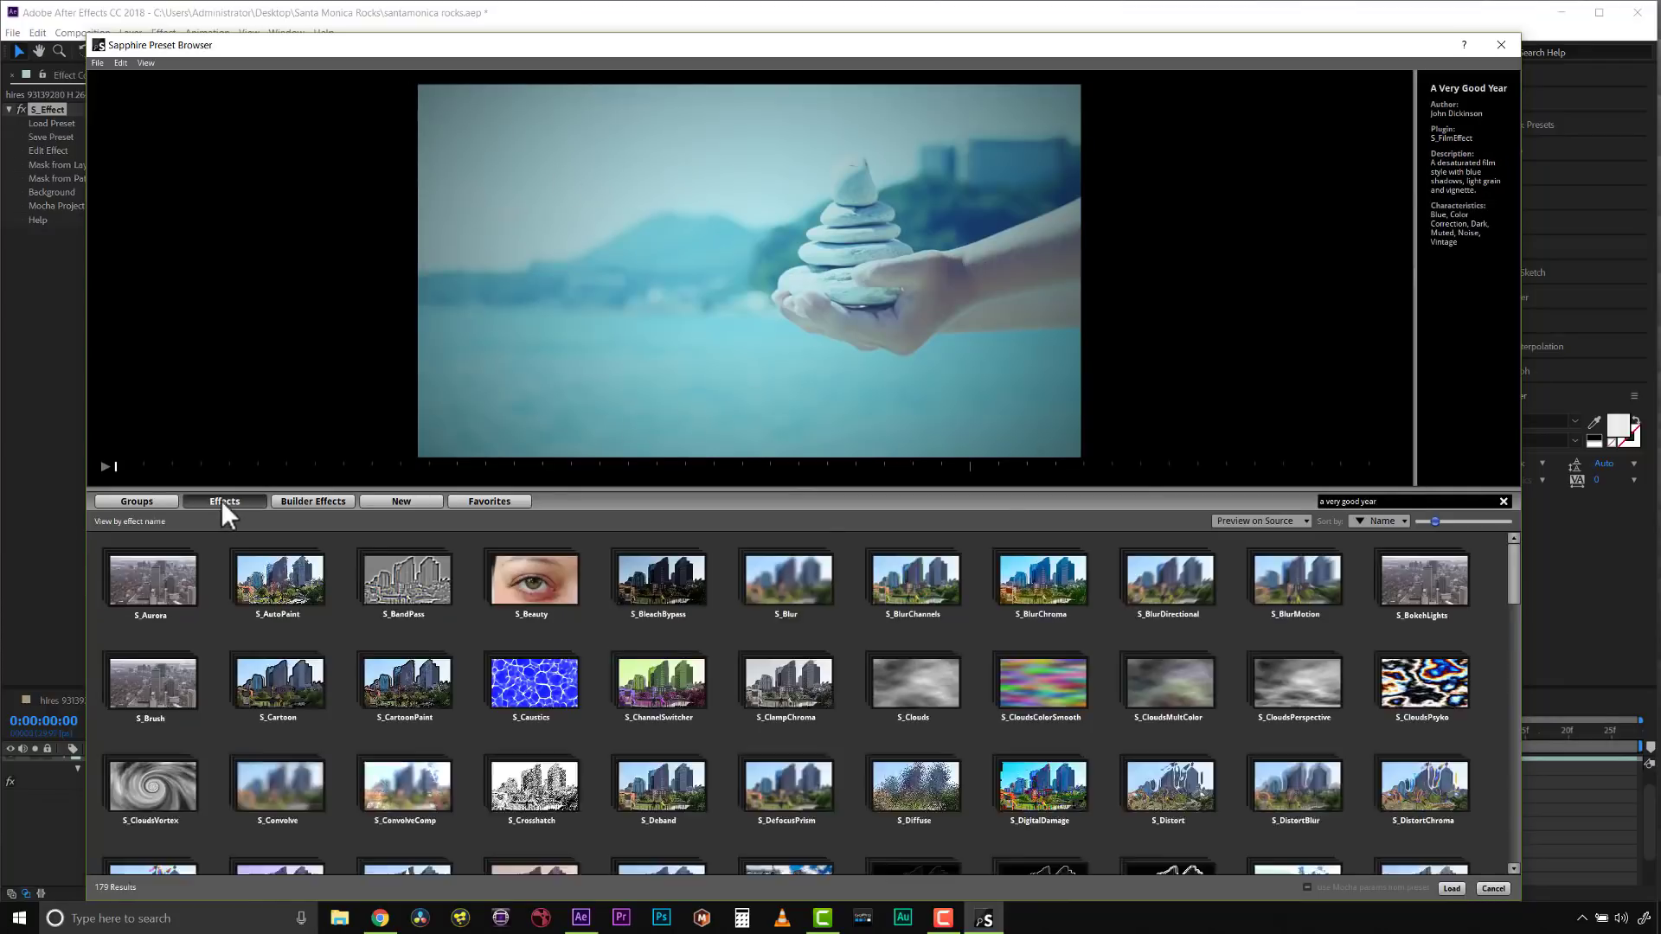
scroll(548, 708, down, 5)
scroll(549, 708, down, 10)
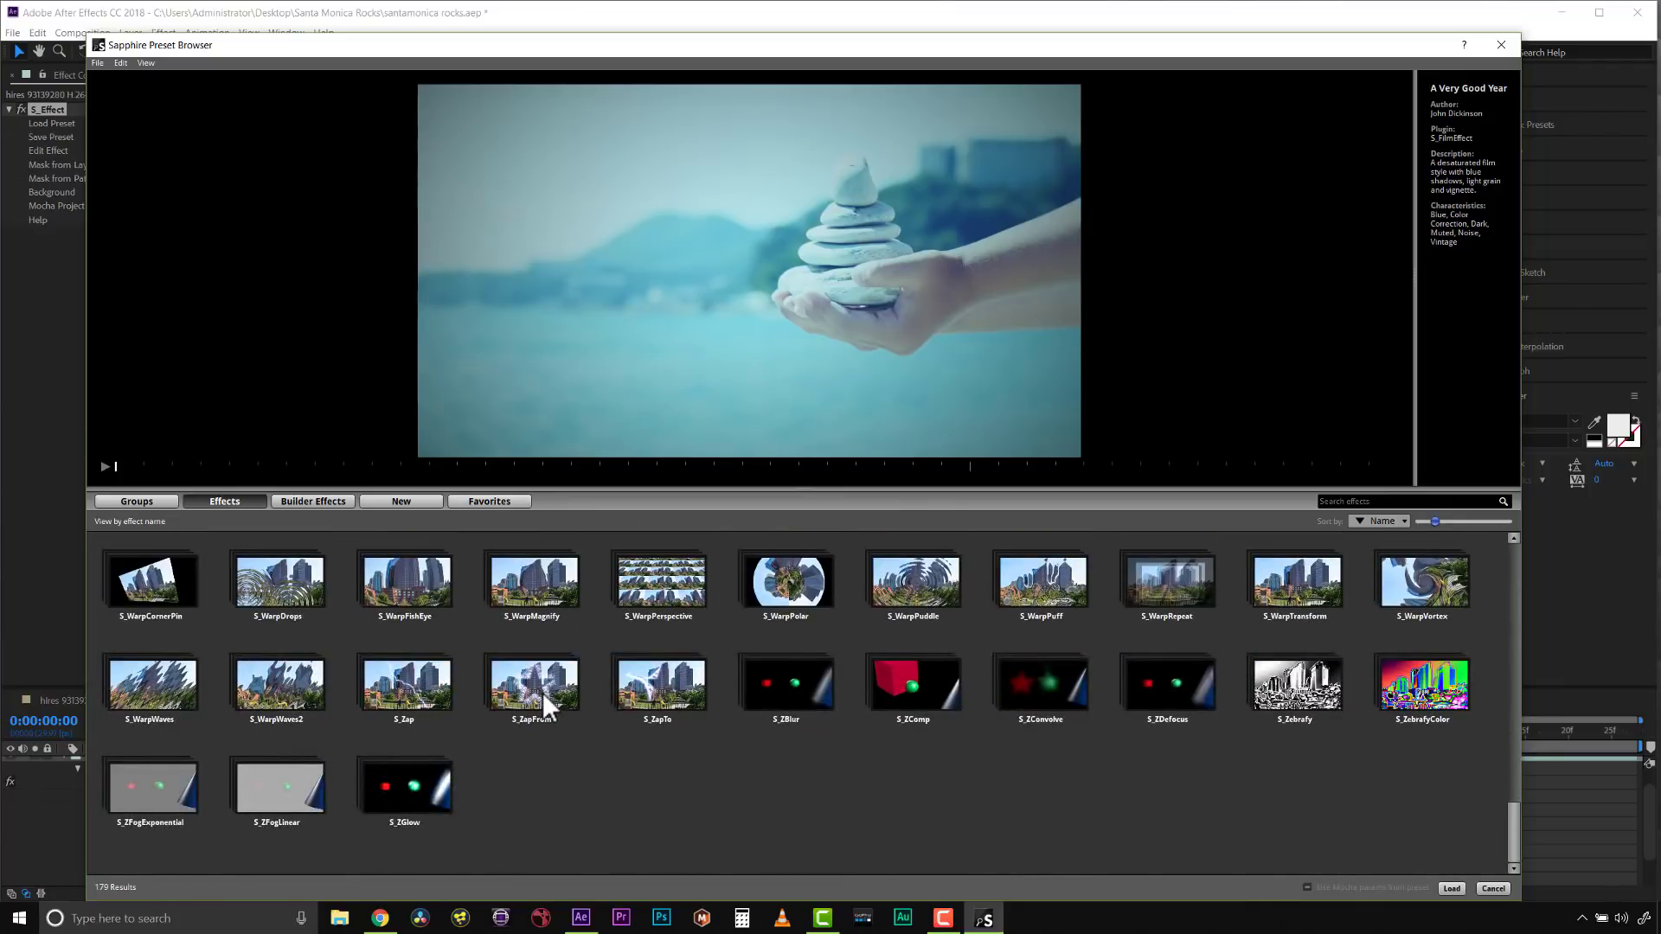
click(478, 504)
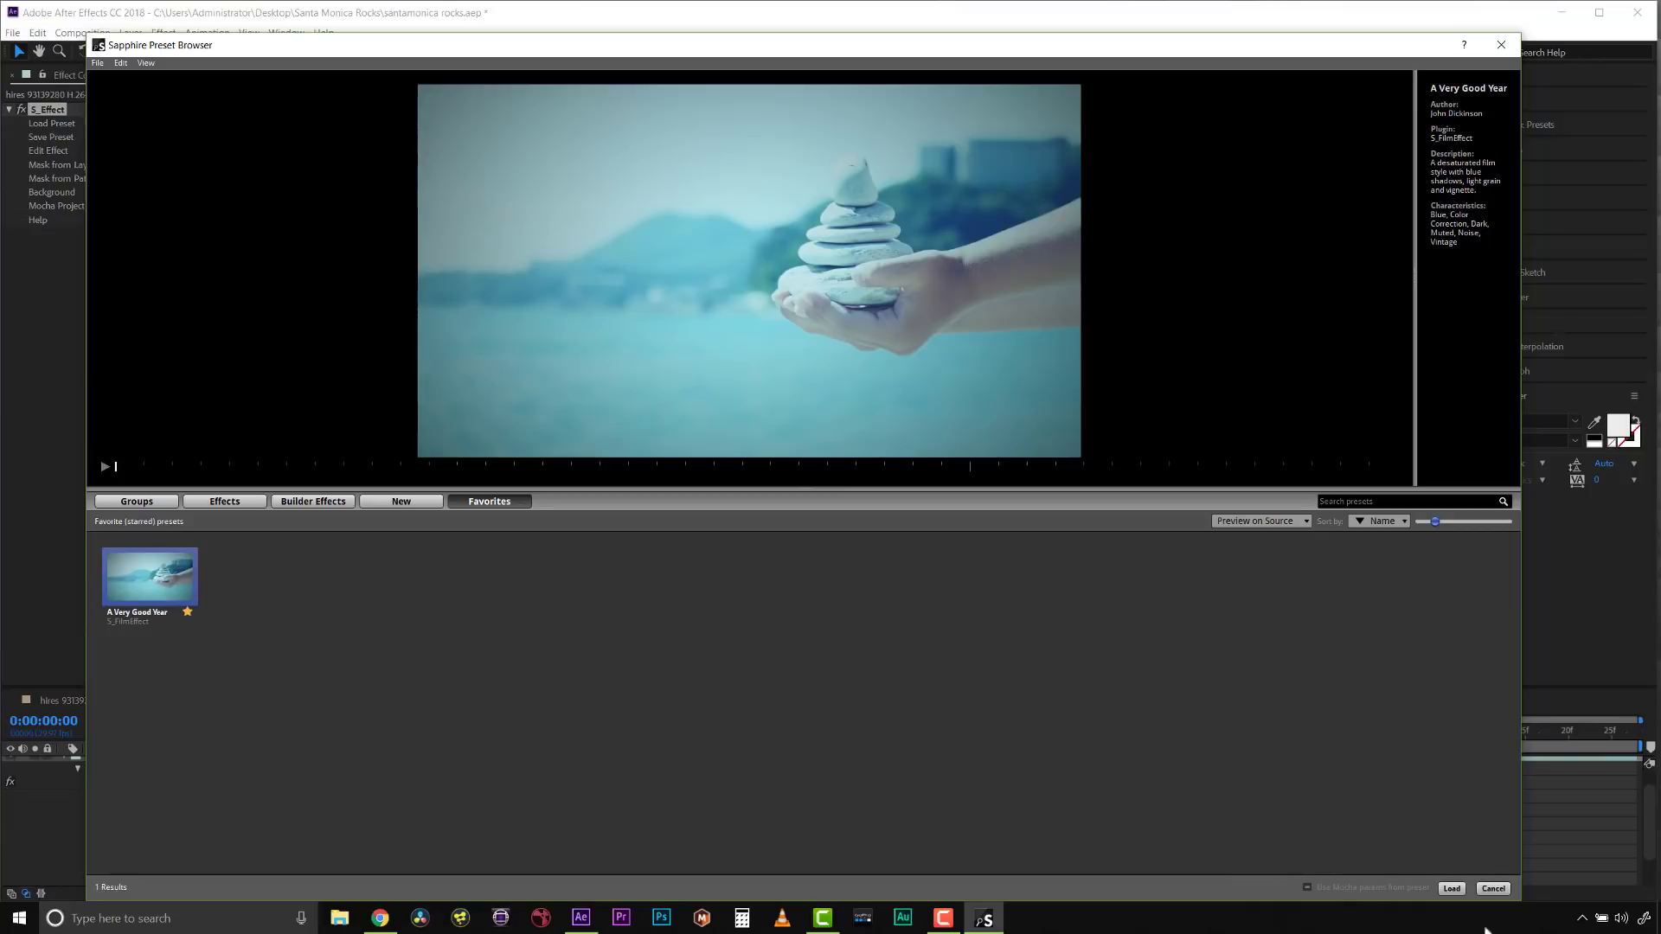
click(1451, 889)
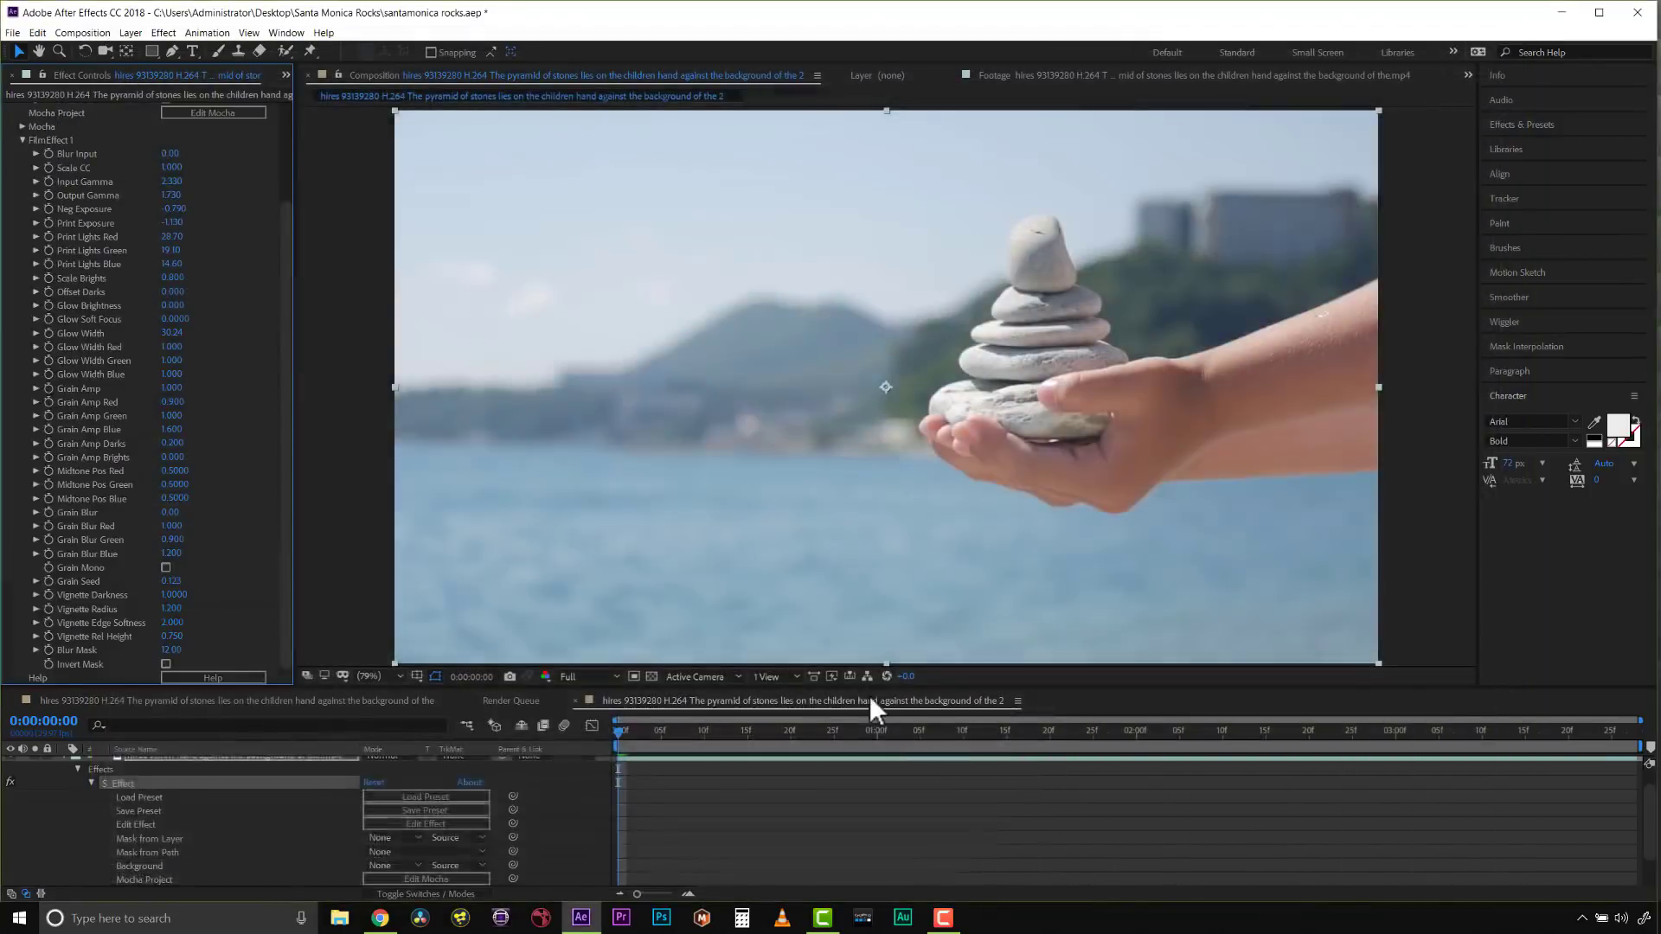
key(u)
click(13, 761)
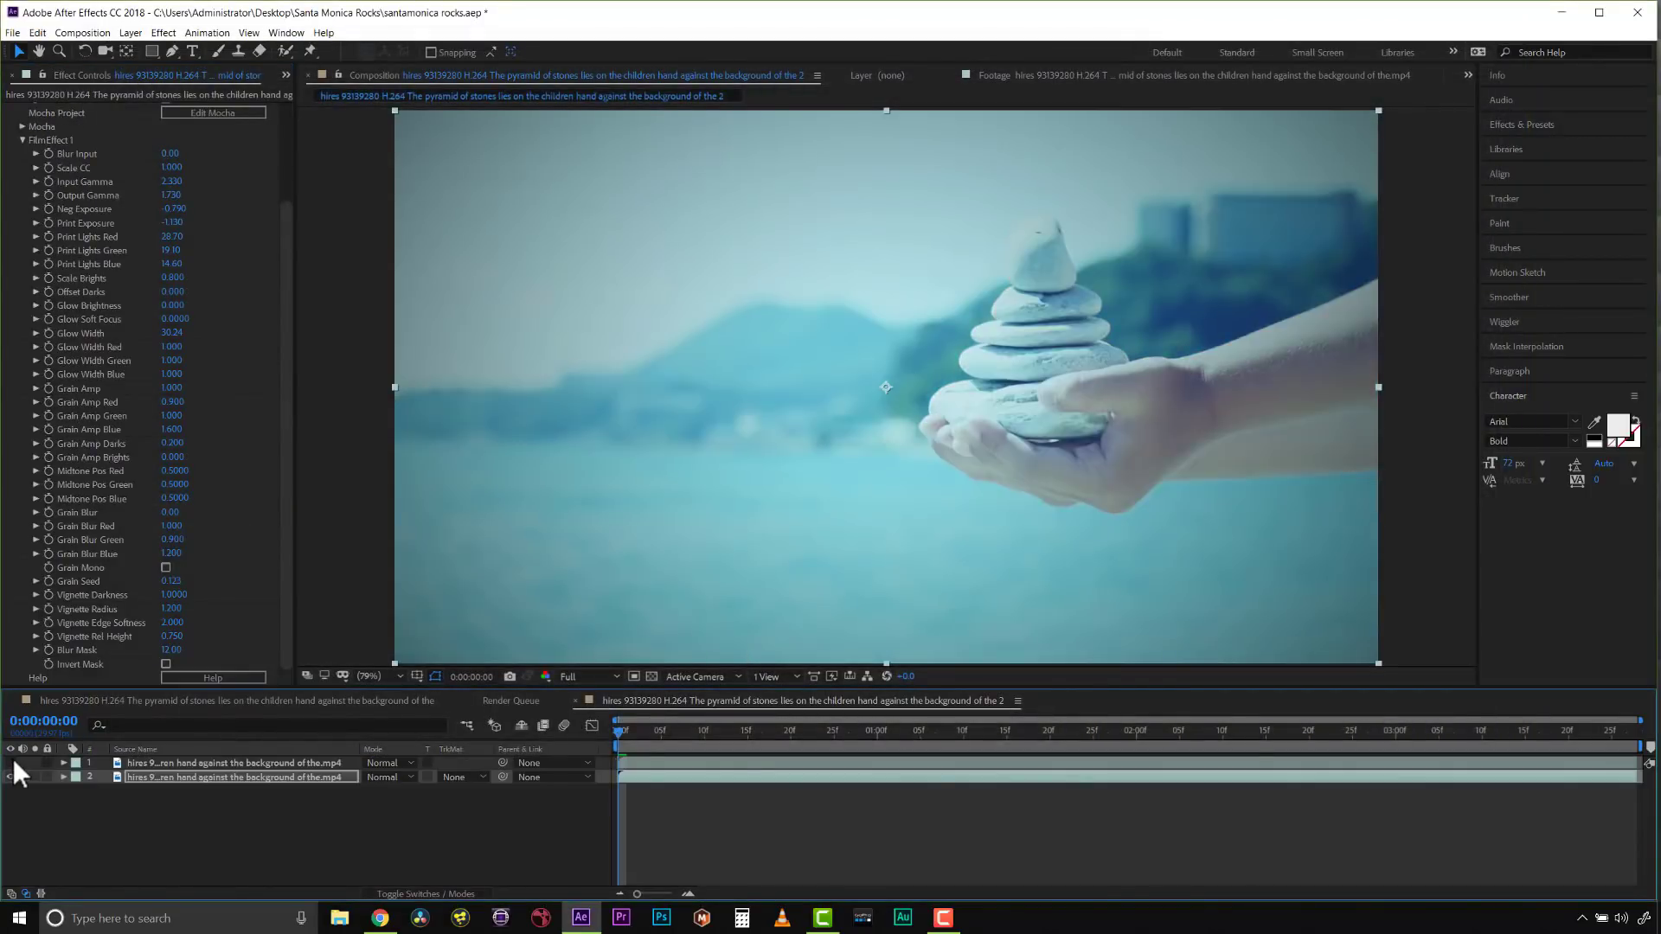
Compare the composite with and without the upper cutout layer, leave that layer visible and collapse the lower layer's S_Effect settings
click(13, 761)
click(13, 761)
click(13, 761)
click(13, 761)
click(13, 761)
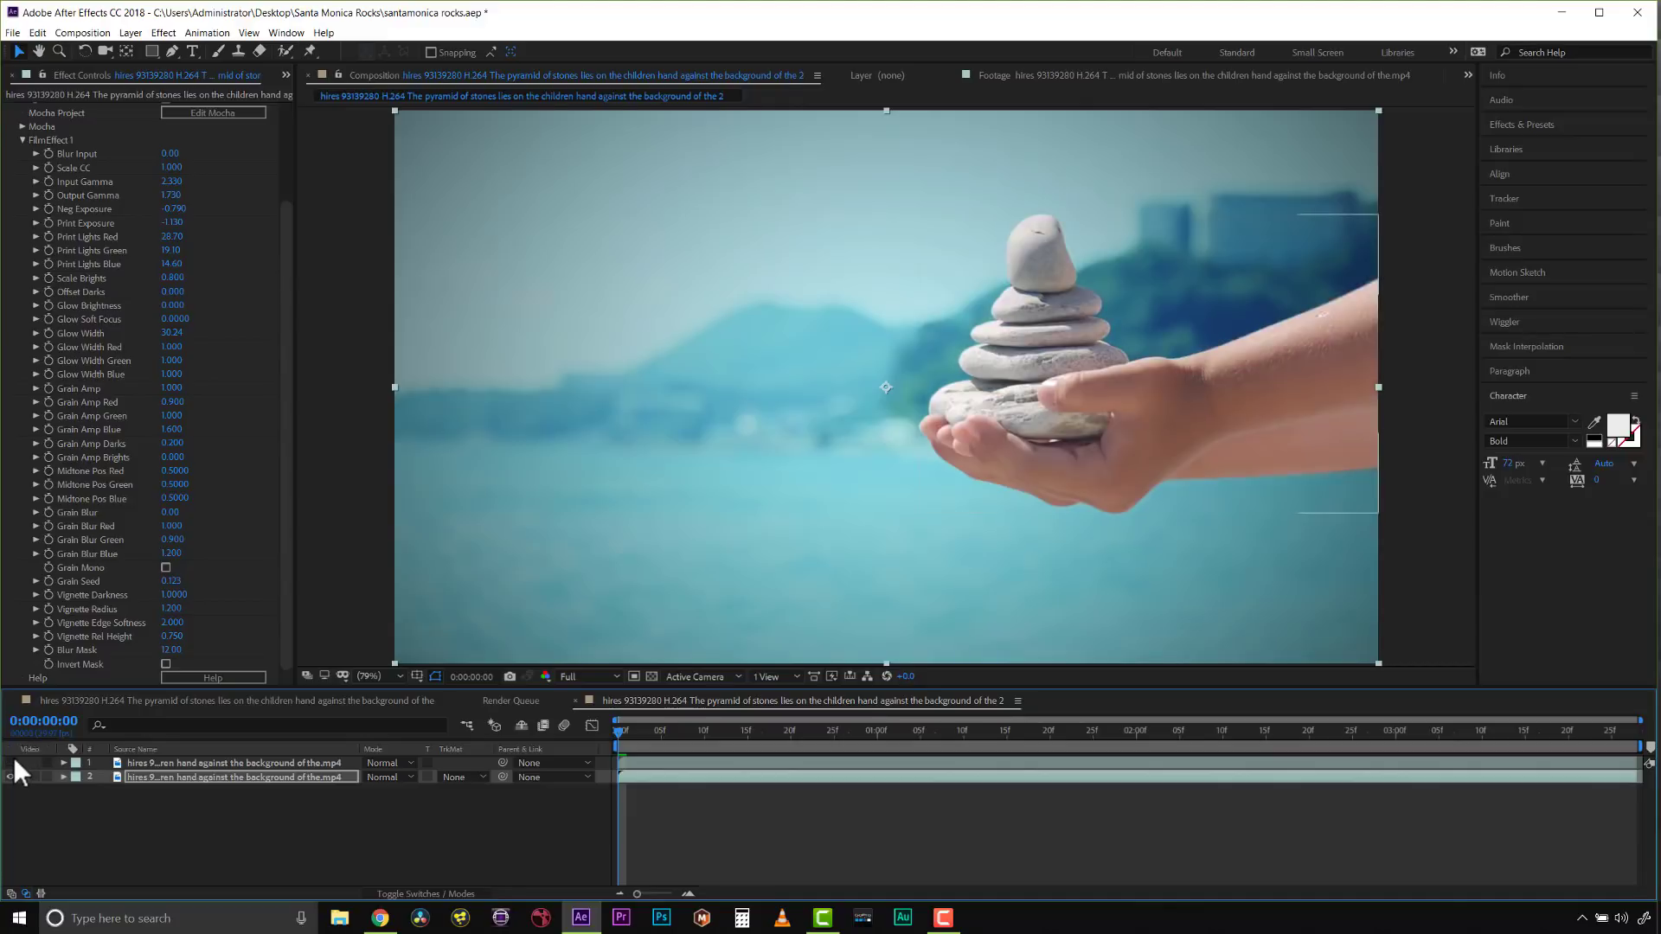
click(13, 761)
click(13, 761)
click(13, 762)
click(13, 761)
scroll(100, 260, up, 3)
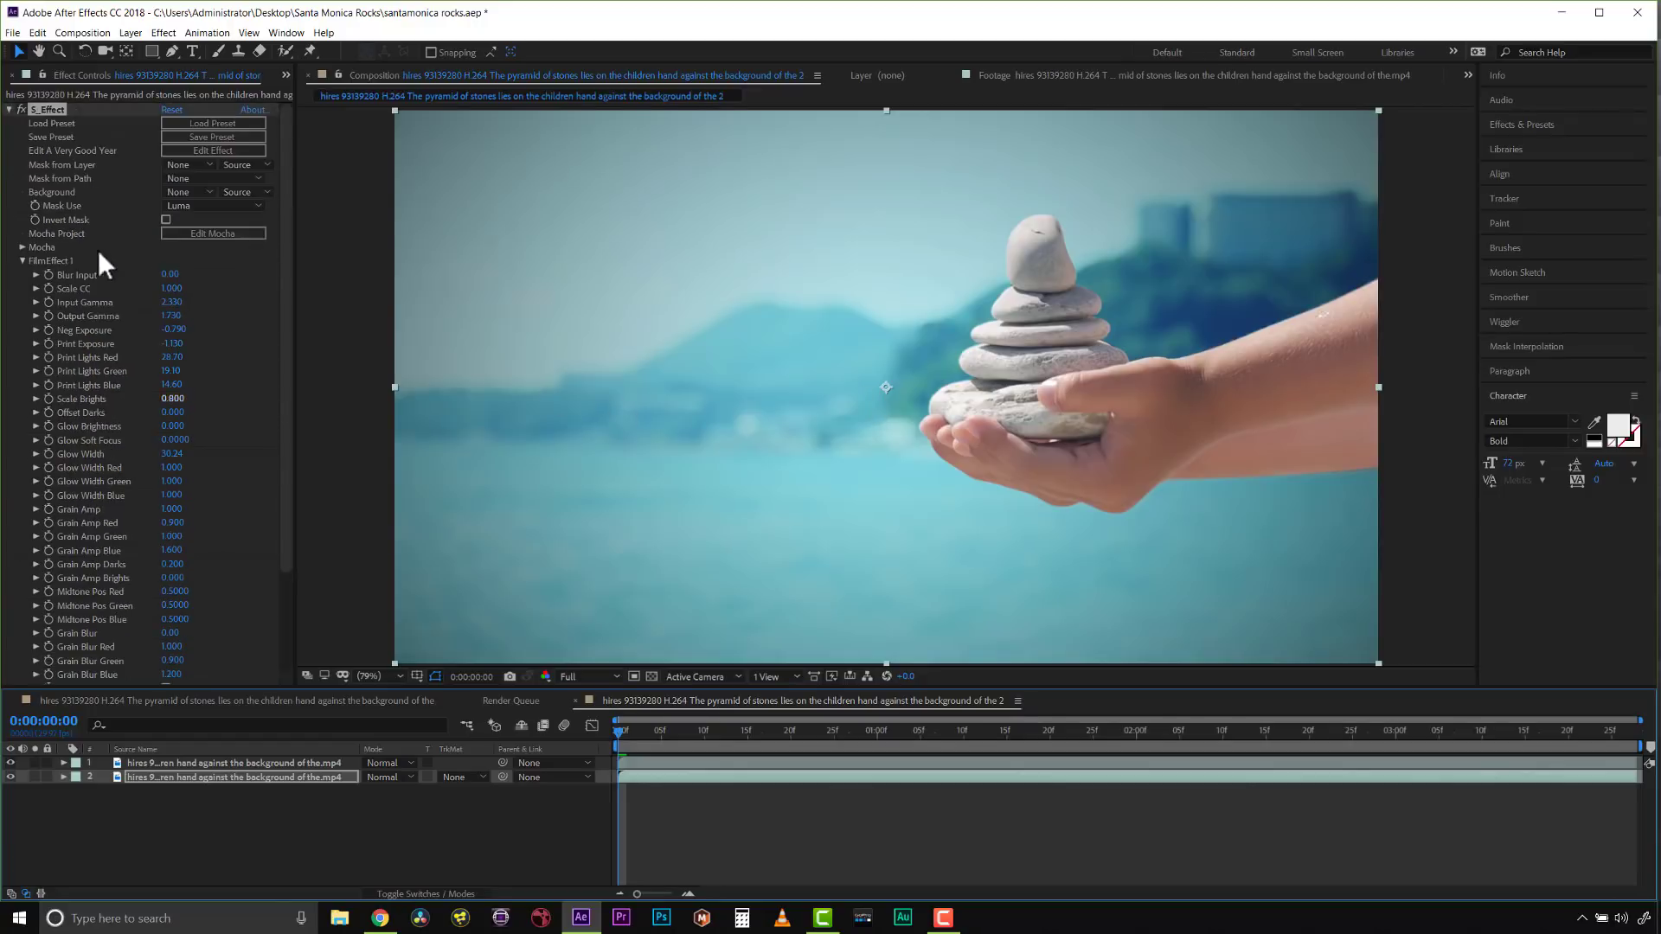
click(8, 108)
Add the text "VISIT" between the two footage layers and set its font to KG Summer Sunshine
click(192, 51)
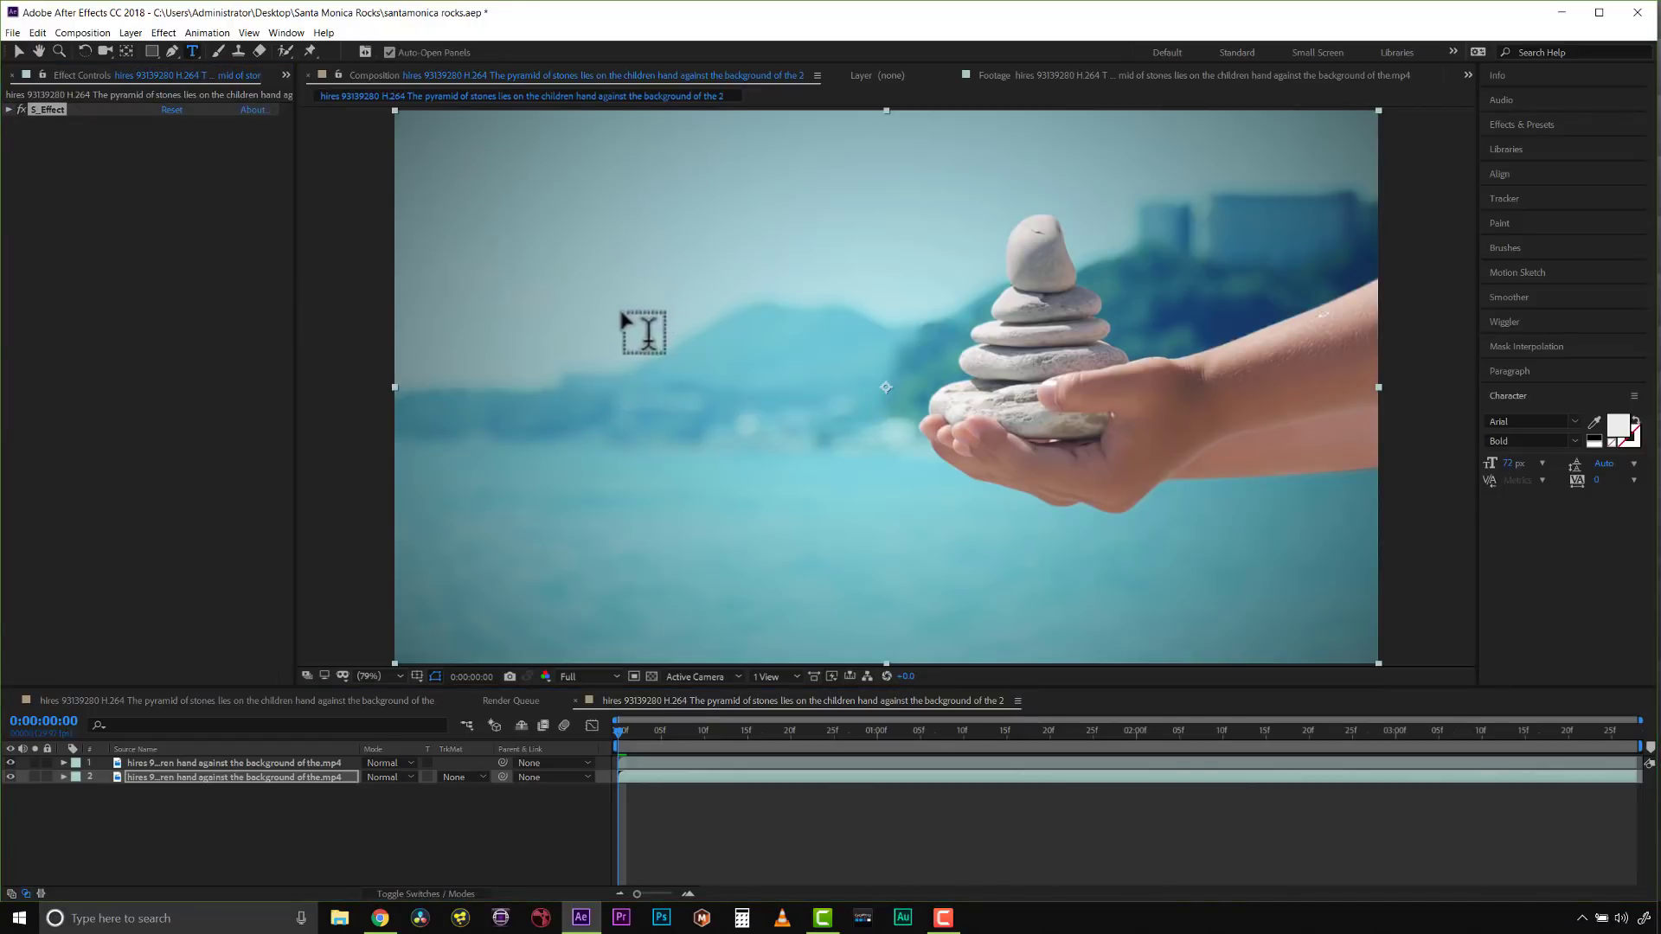
click(640, 297)
text(VISIT)
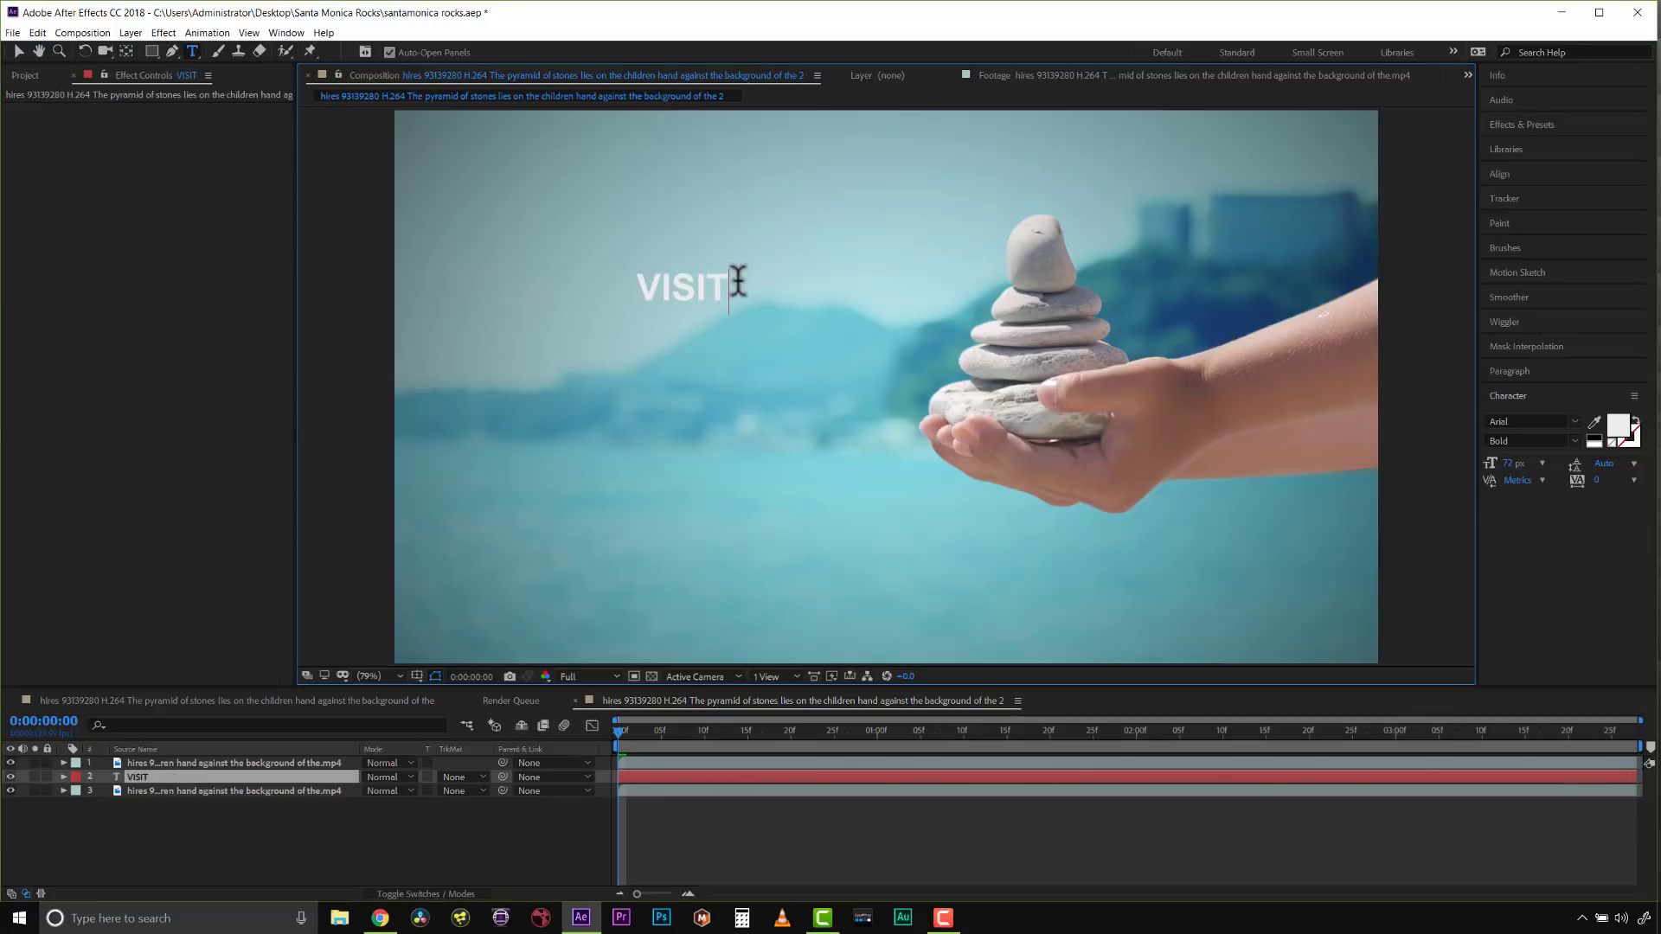
drag(740, 288, 608, 281)
click(1575, 421)
scroll(1489, 672, down, 15)
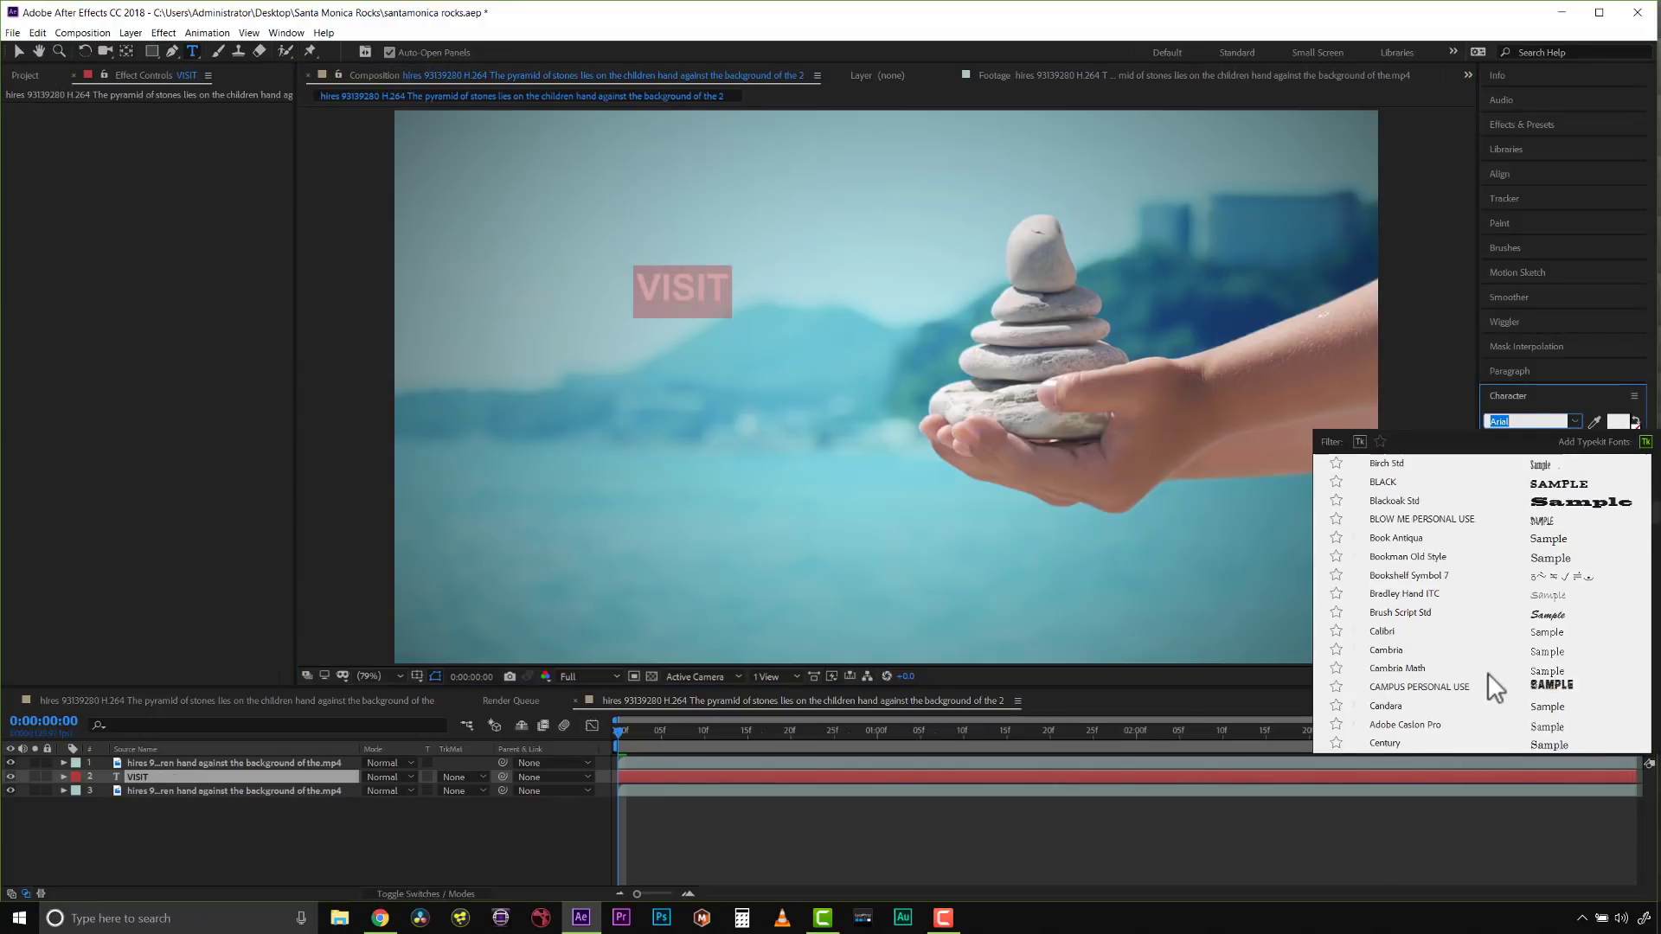
scroll(1489, 671, down, 3)
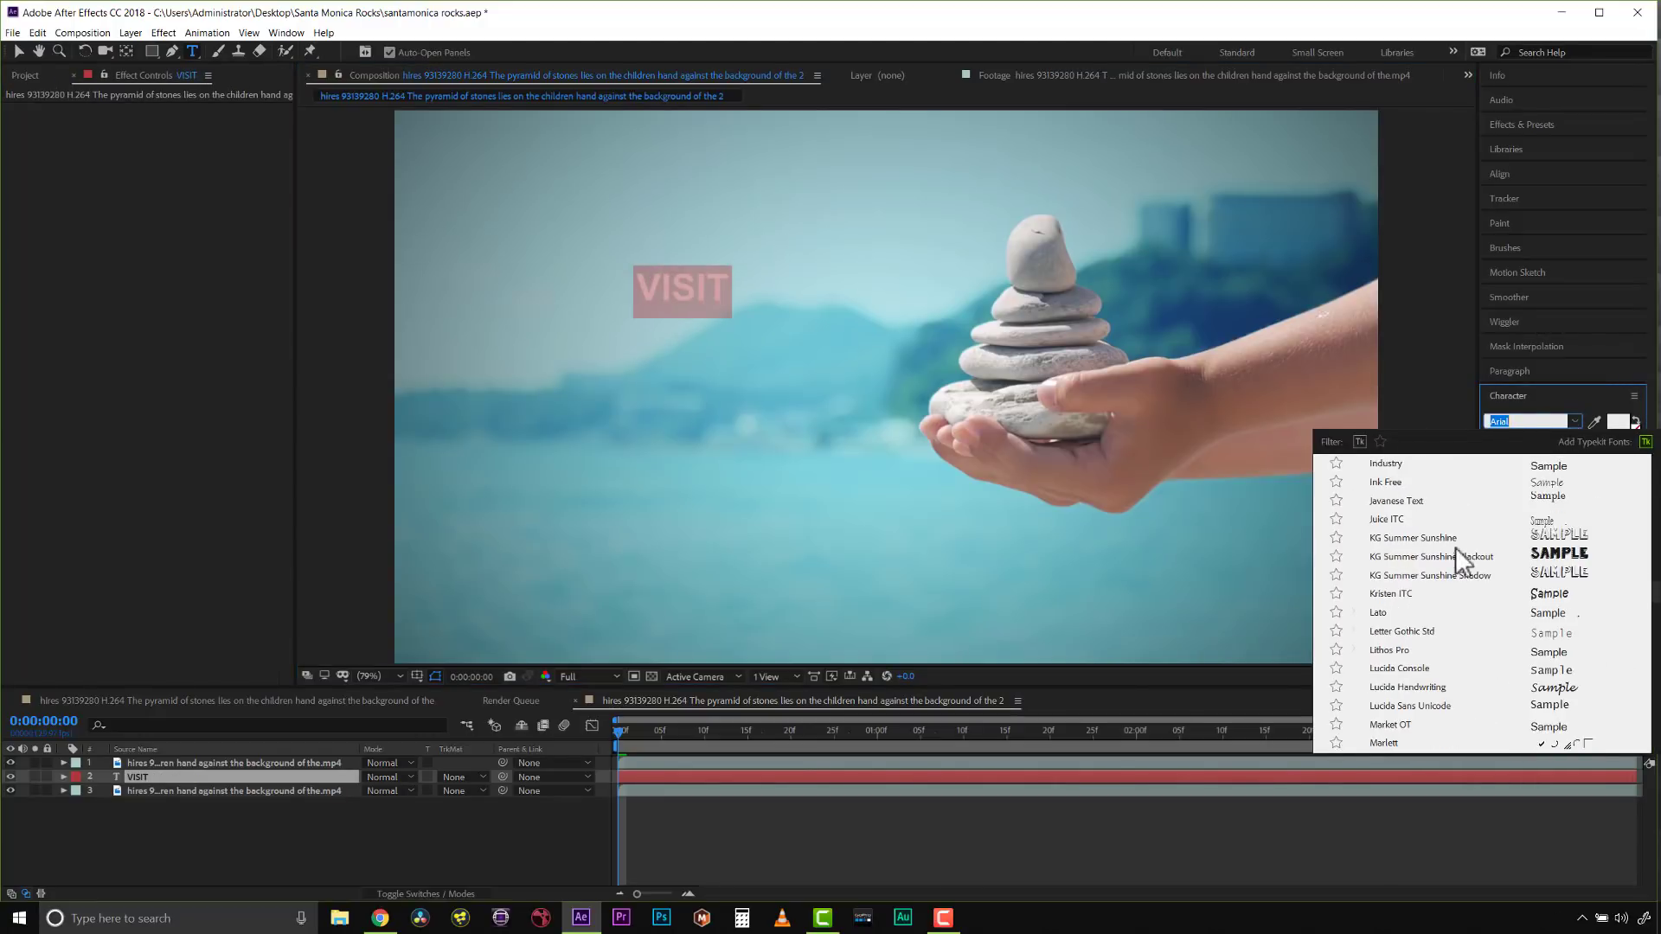
click(1395, 540)
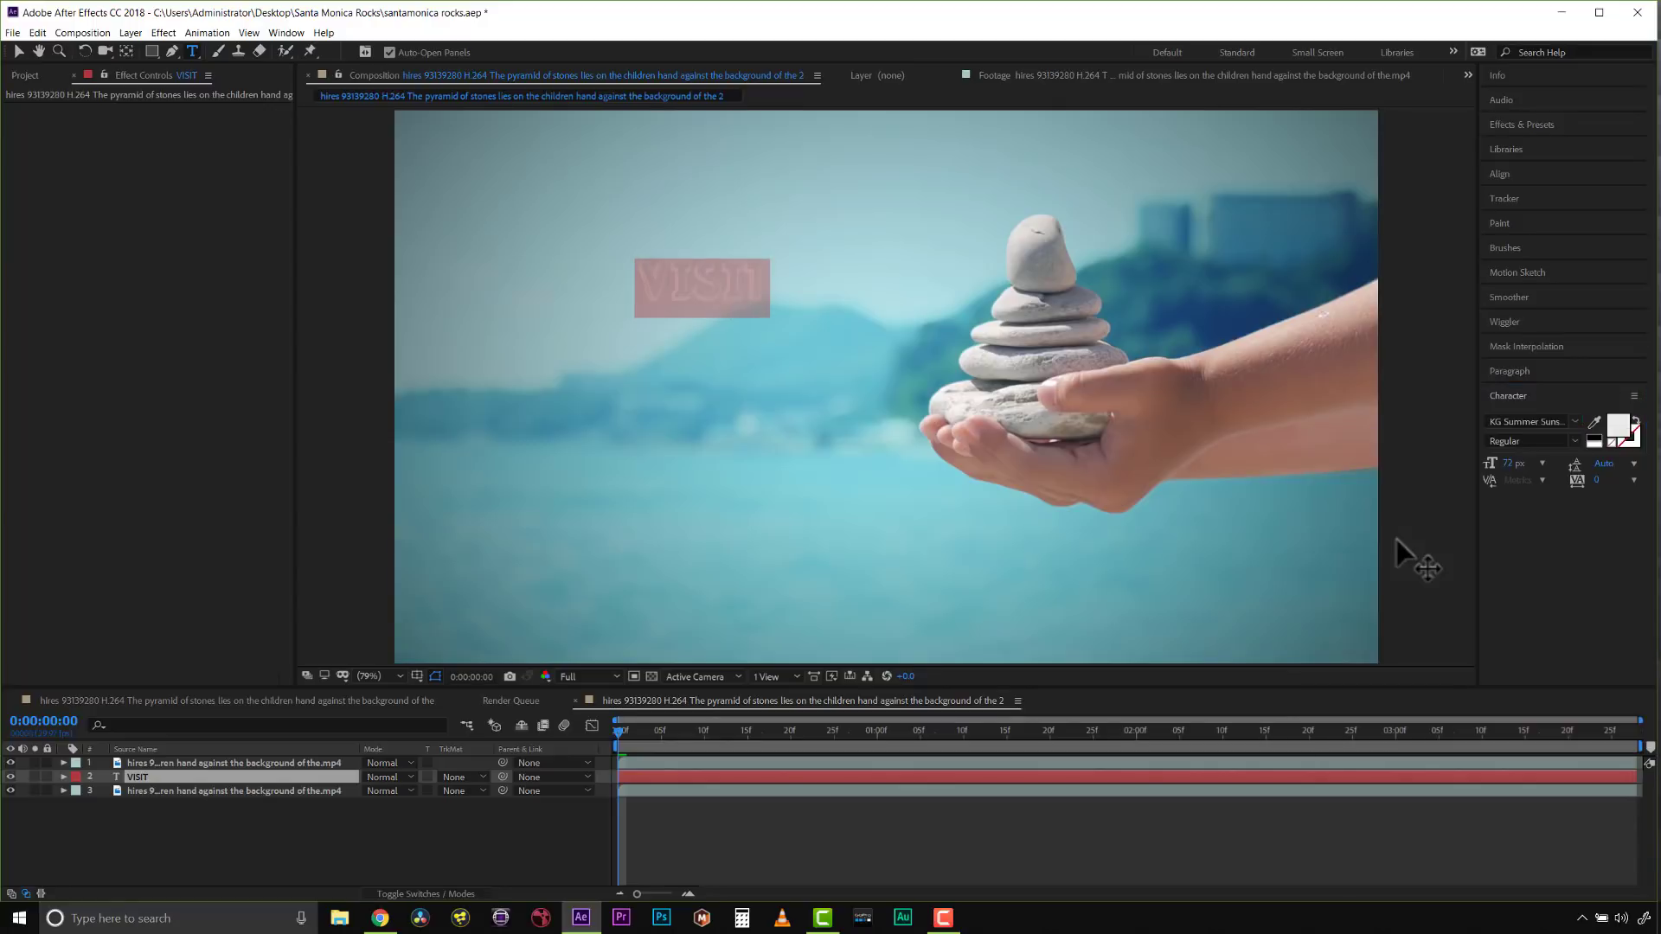
Set the VISIT text size to 200 px and move the title down beside the stacked stones
click(1575, 464)
click(1497, 512)
click(1512, 463)
text(200)
key(Return)
click(19, 51)
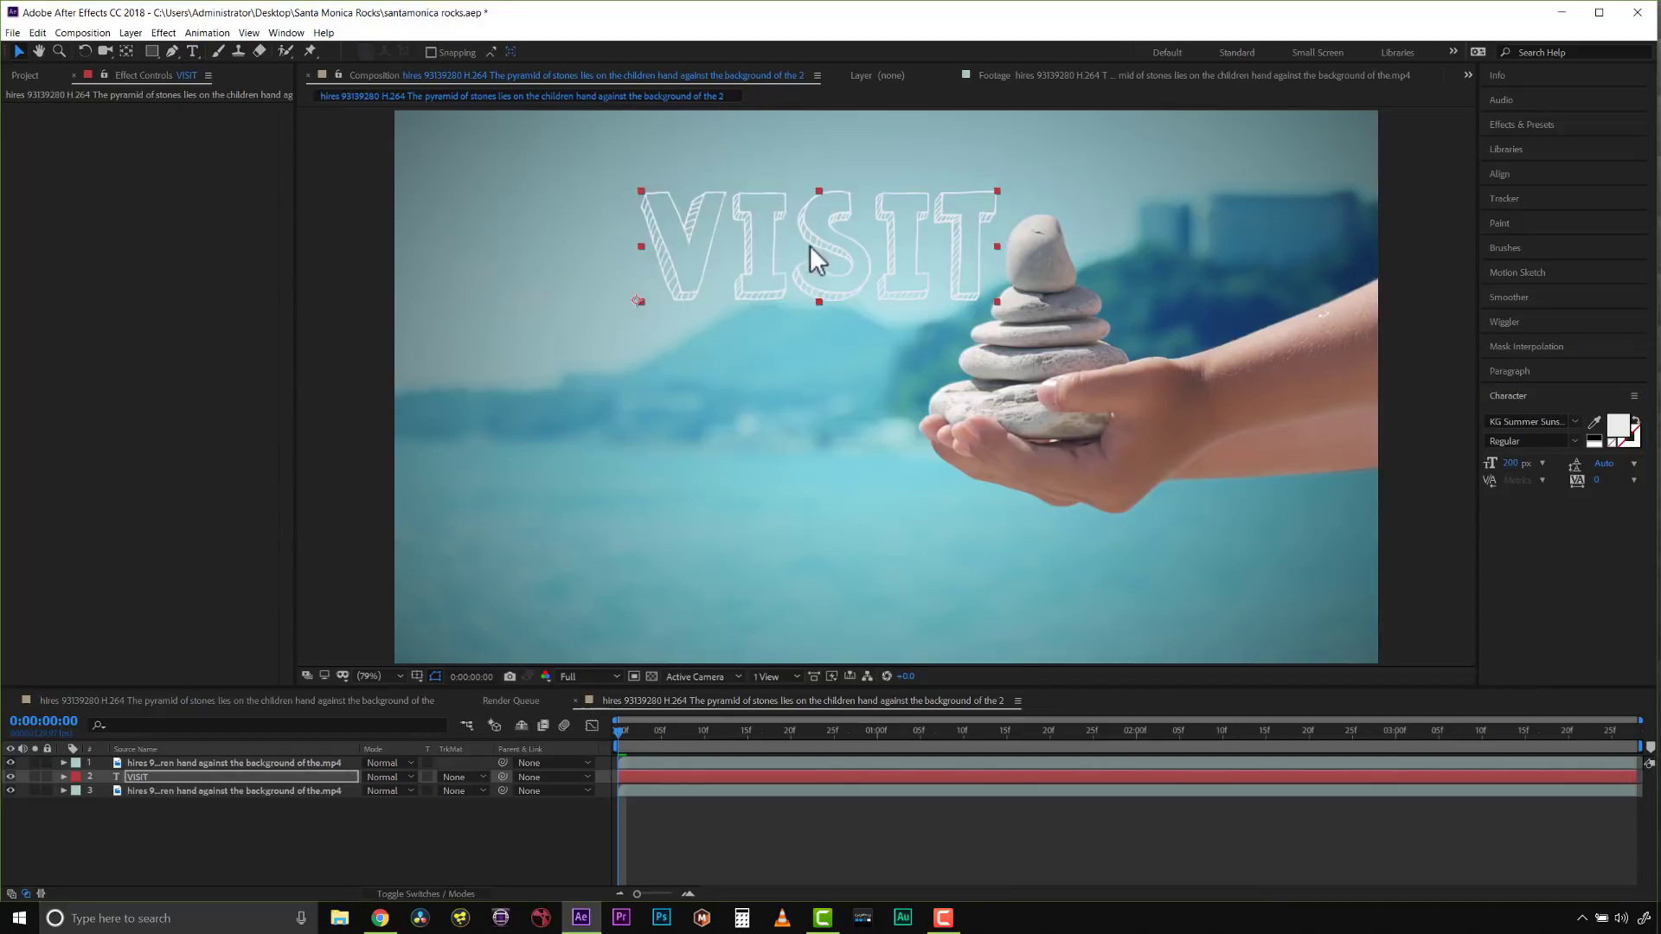
drag(809, 246, 745, 332)
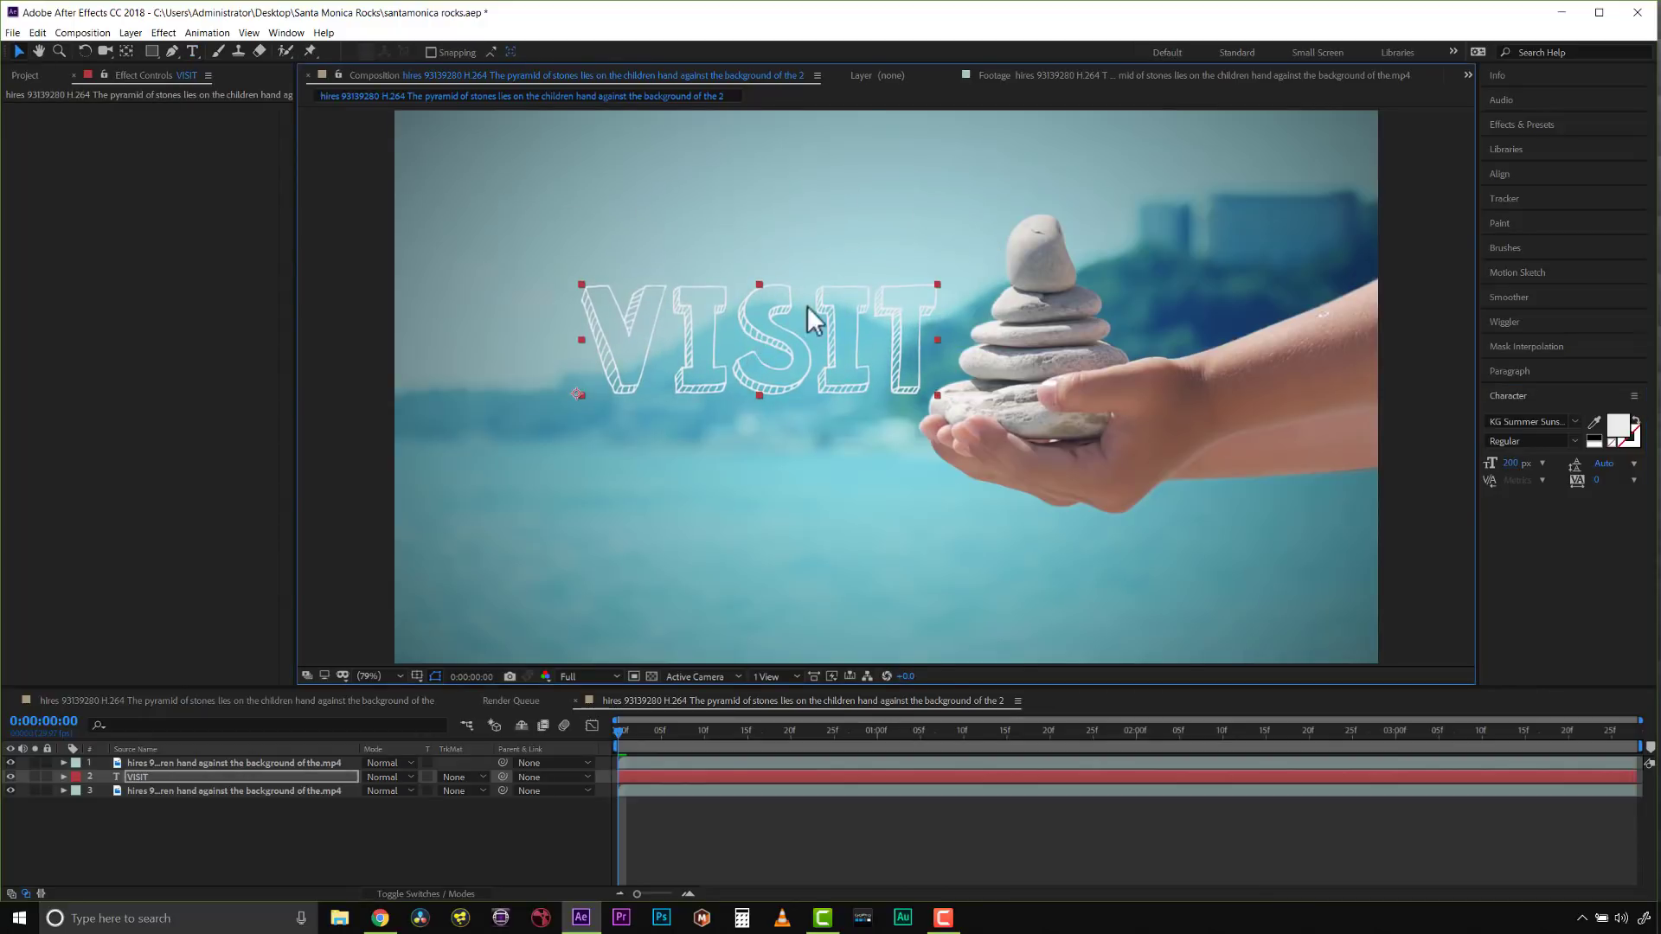
Duplicate the VISIT text layer, place the copy directly below the original and change its text to "SANTA MONICA"
click(140, 777)
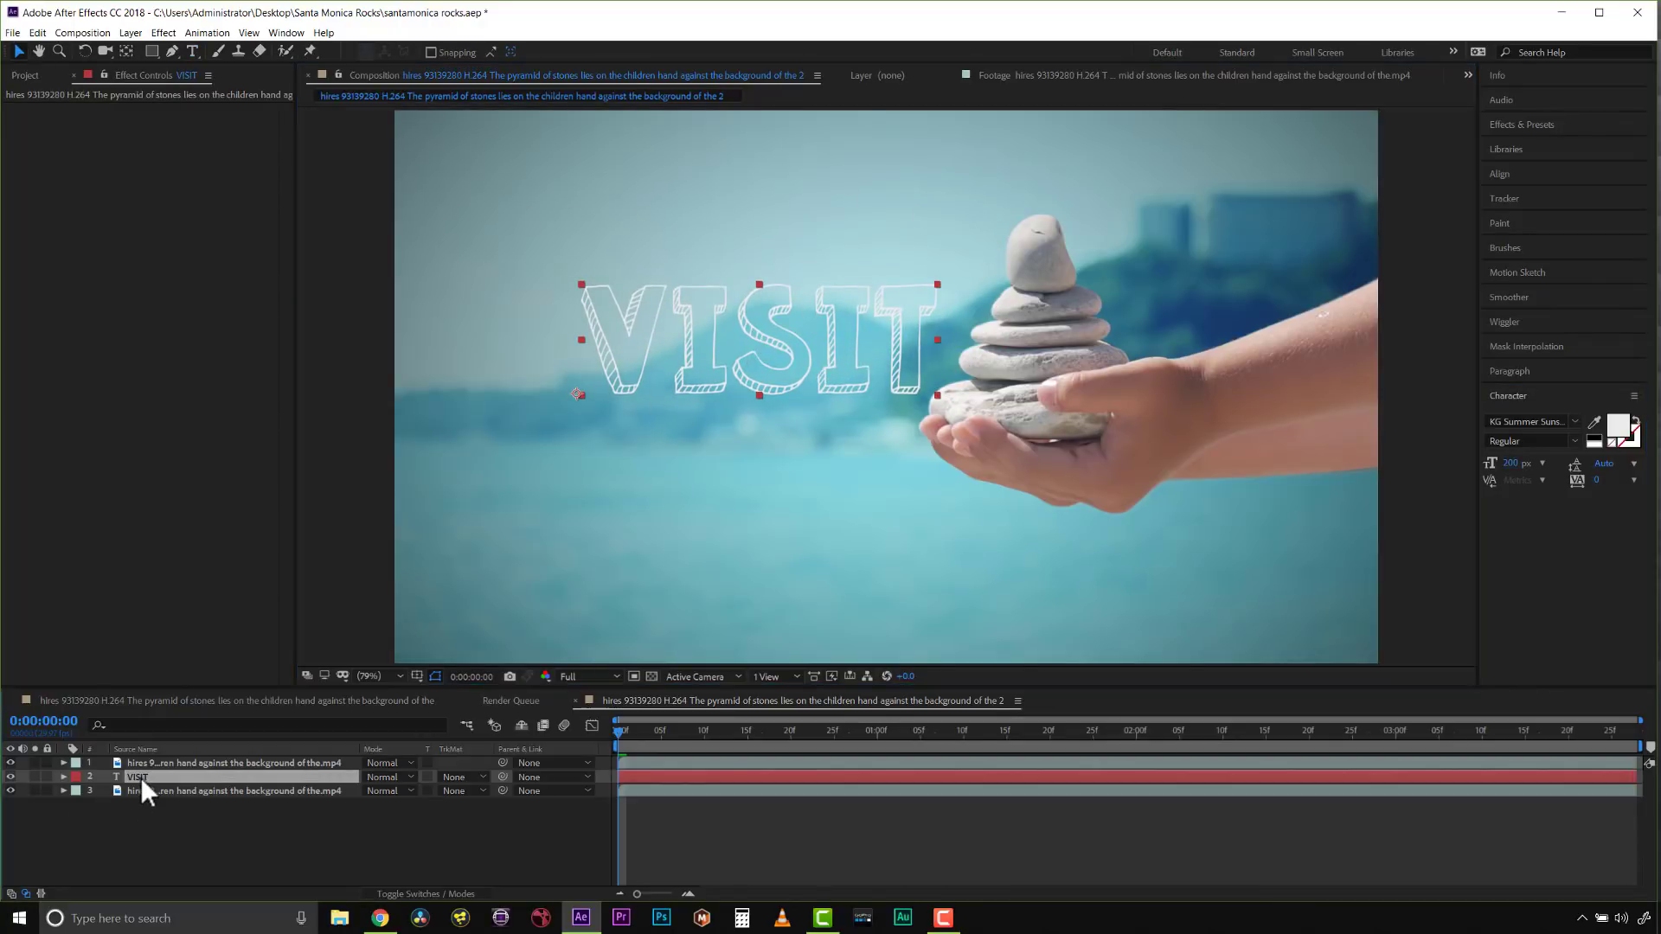
key(ctrl+d)
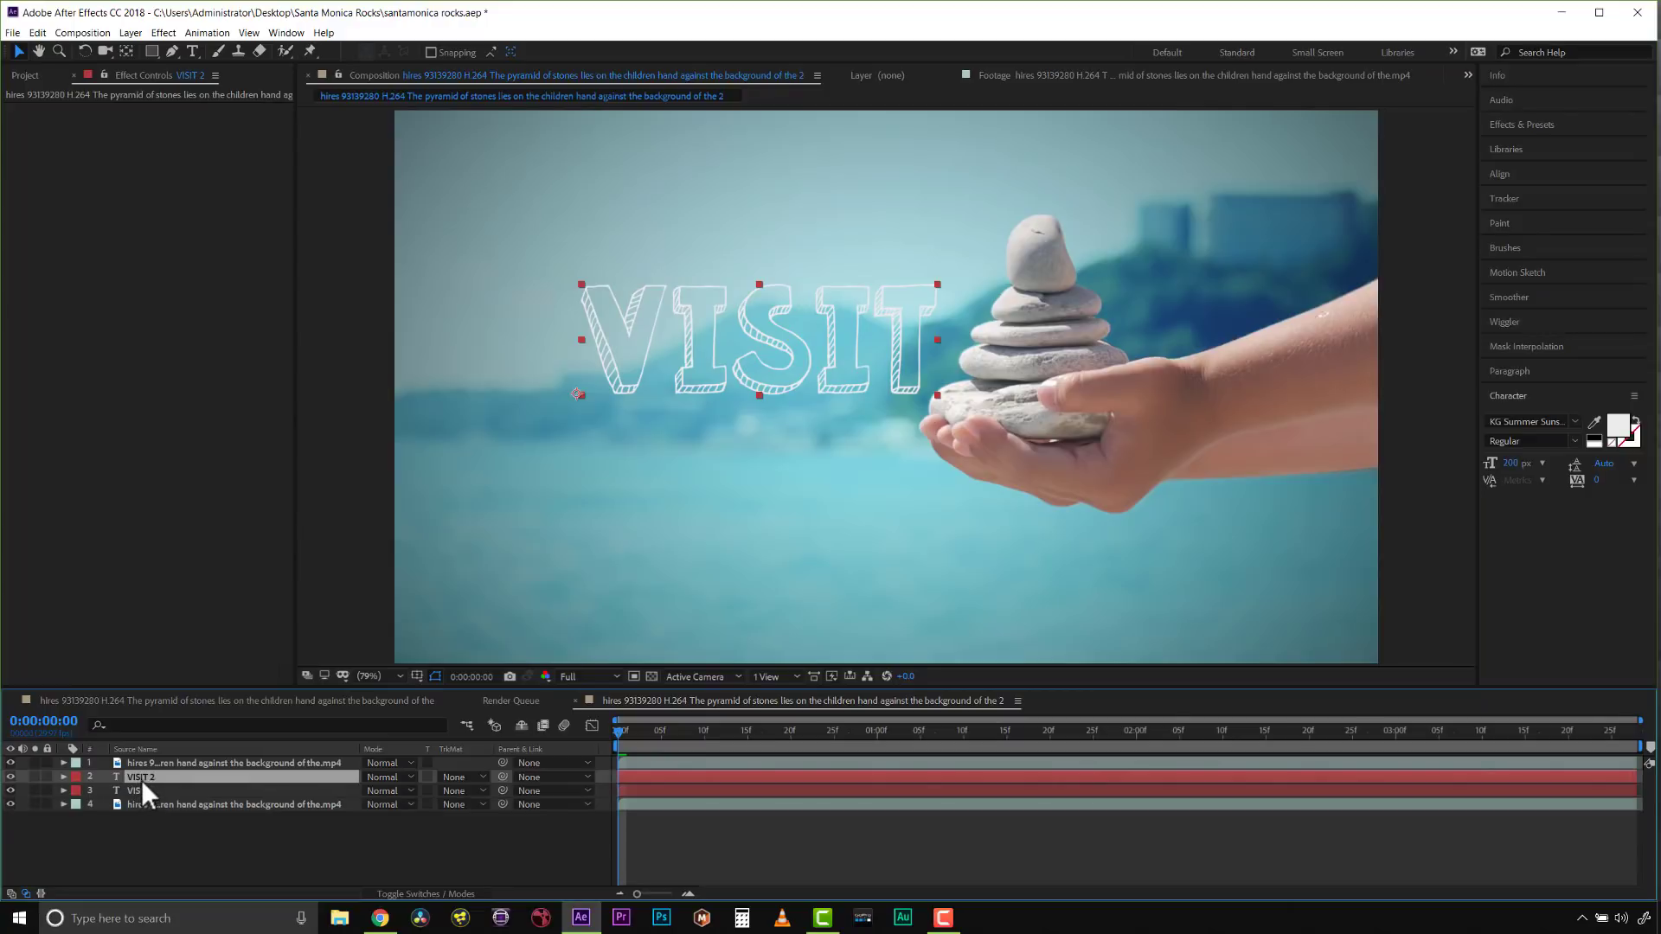
drag(637, 388, 650, 510)
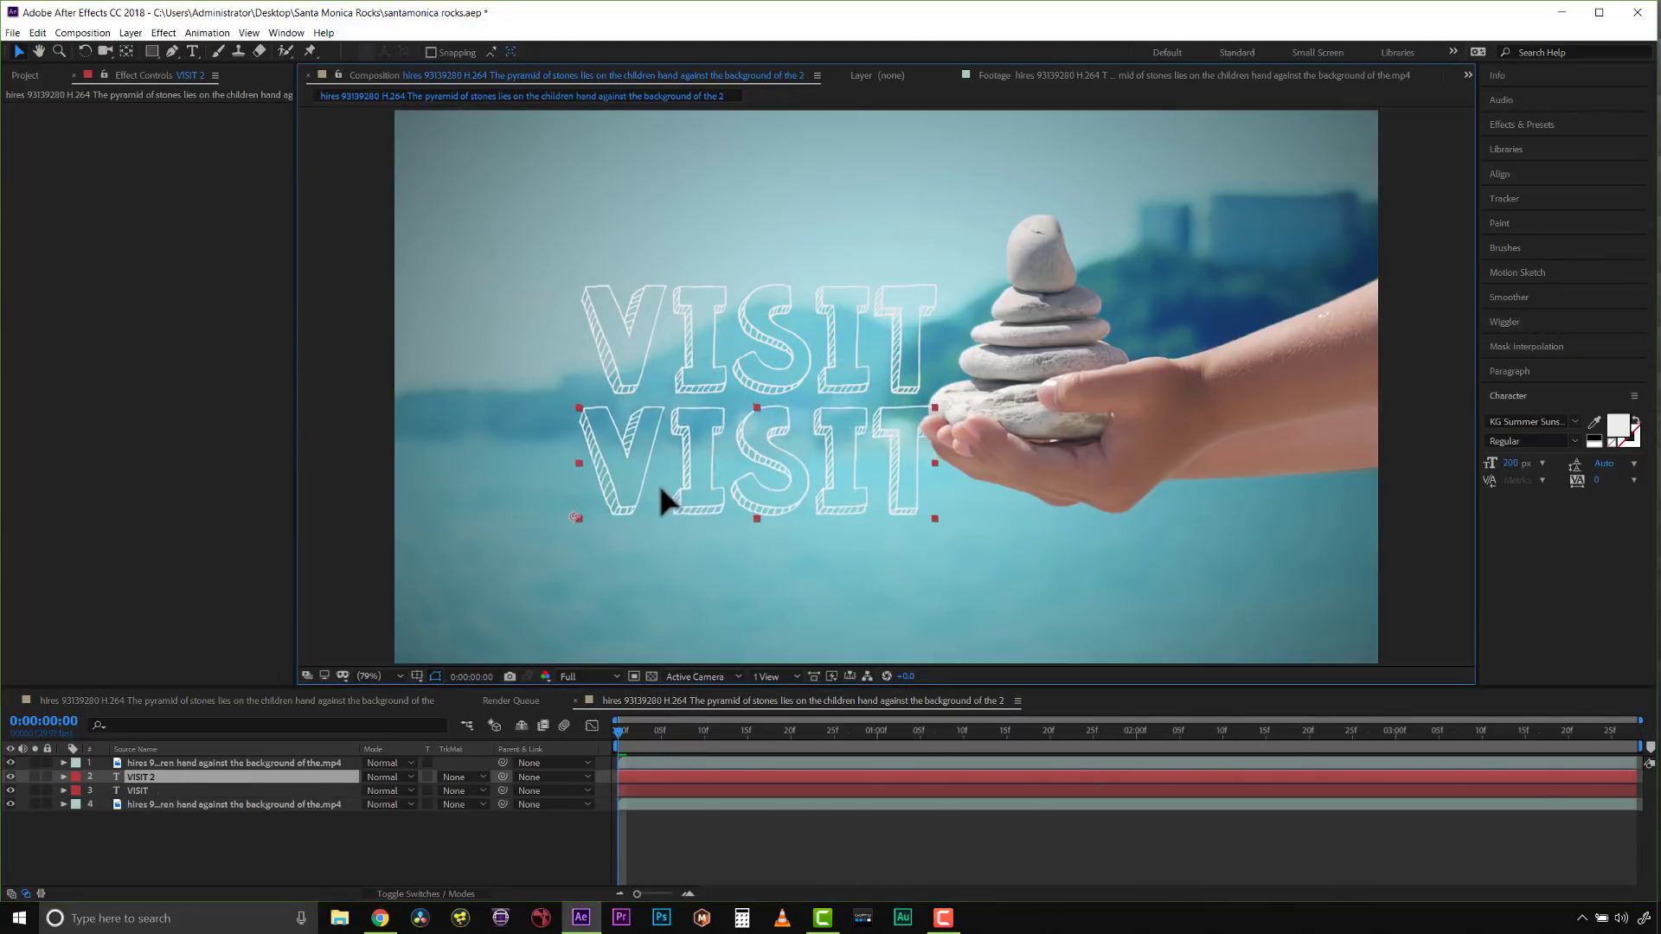
double_click(653, 470)
text(SANTA MONICA)
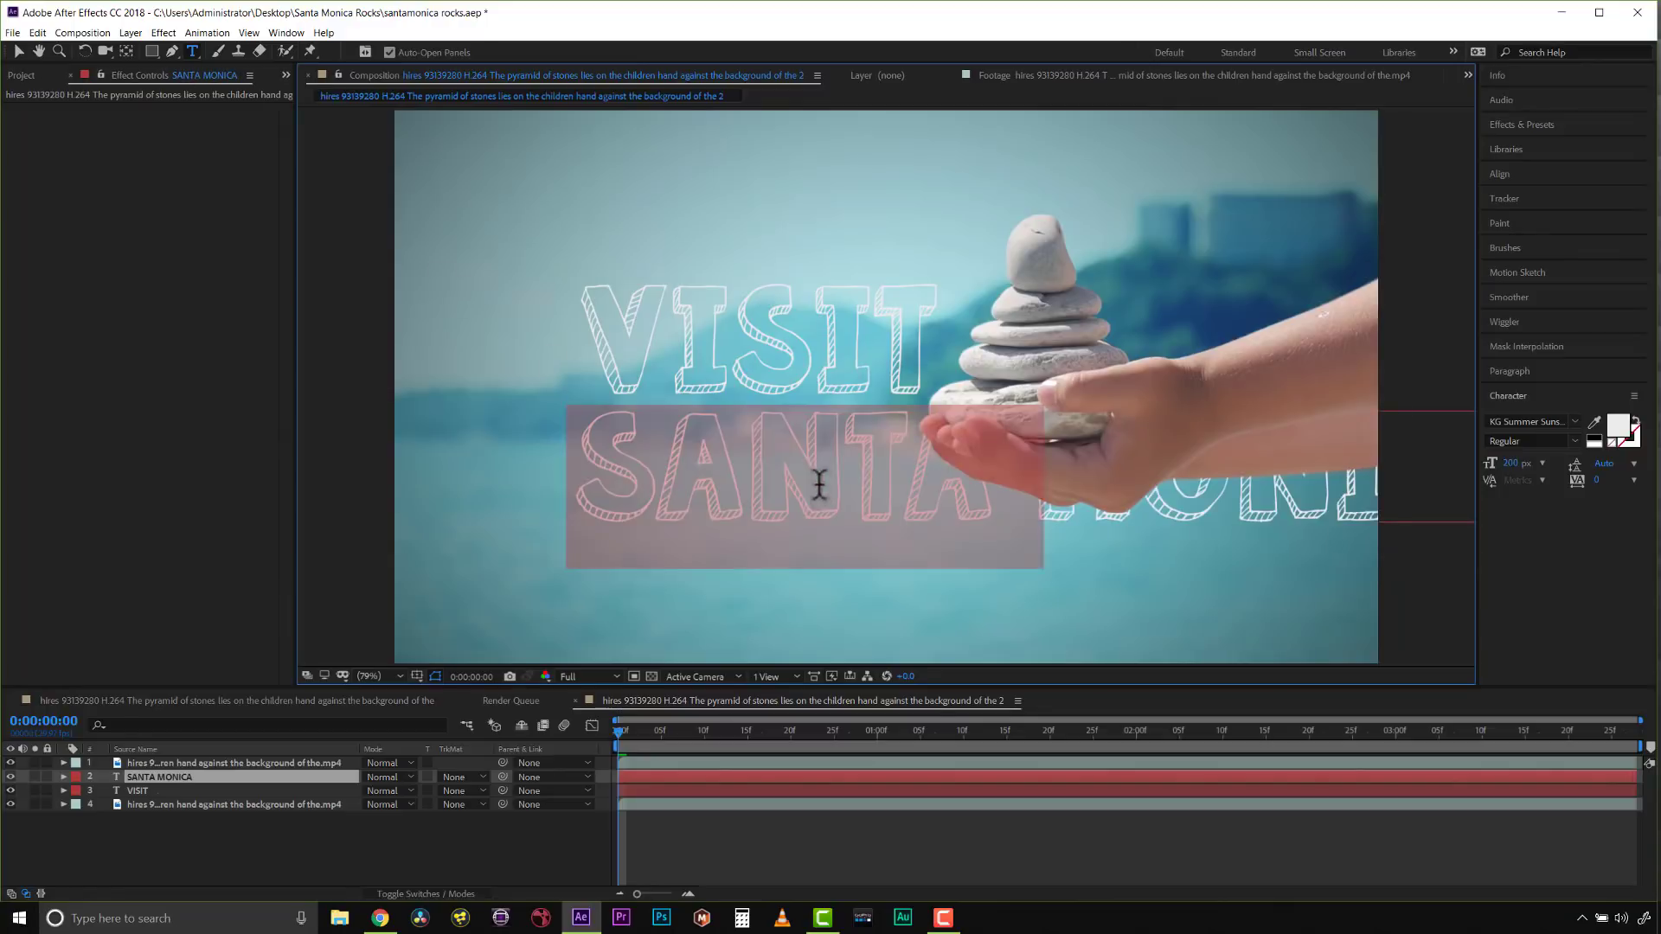
Change the font of the SANTA MONICA text to KG Summer Sunshine Blackout
triple_click(819, 482)
click(1579, 422)
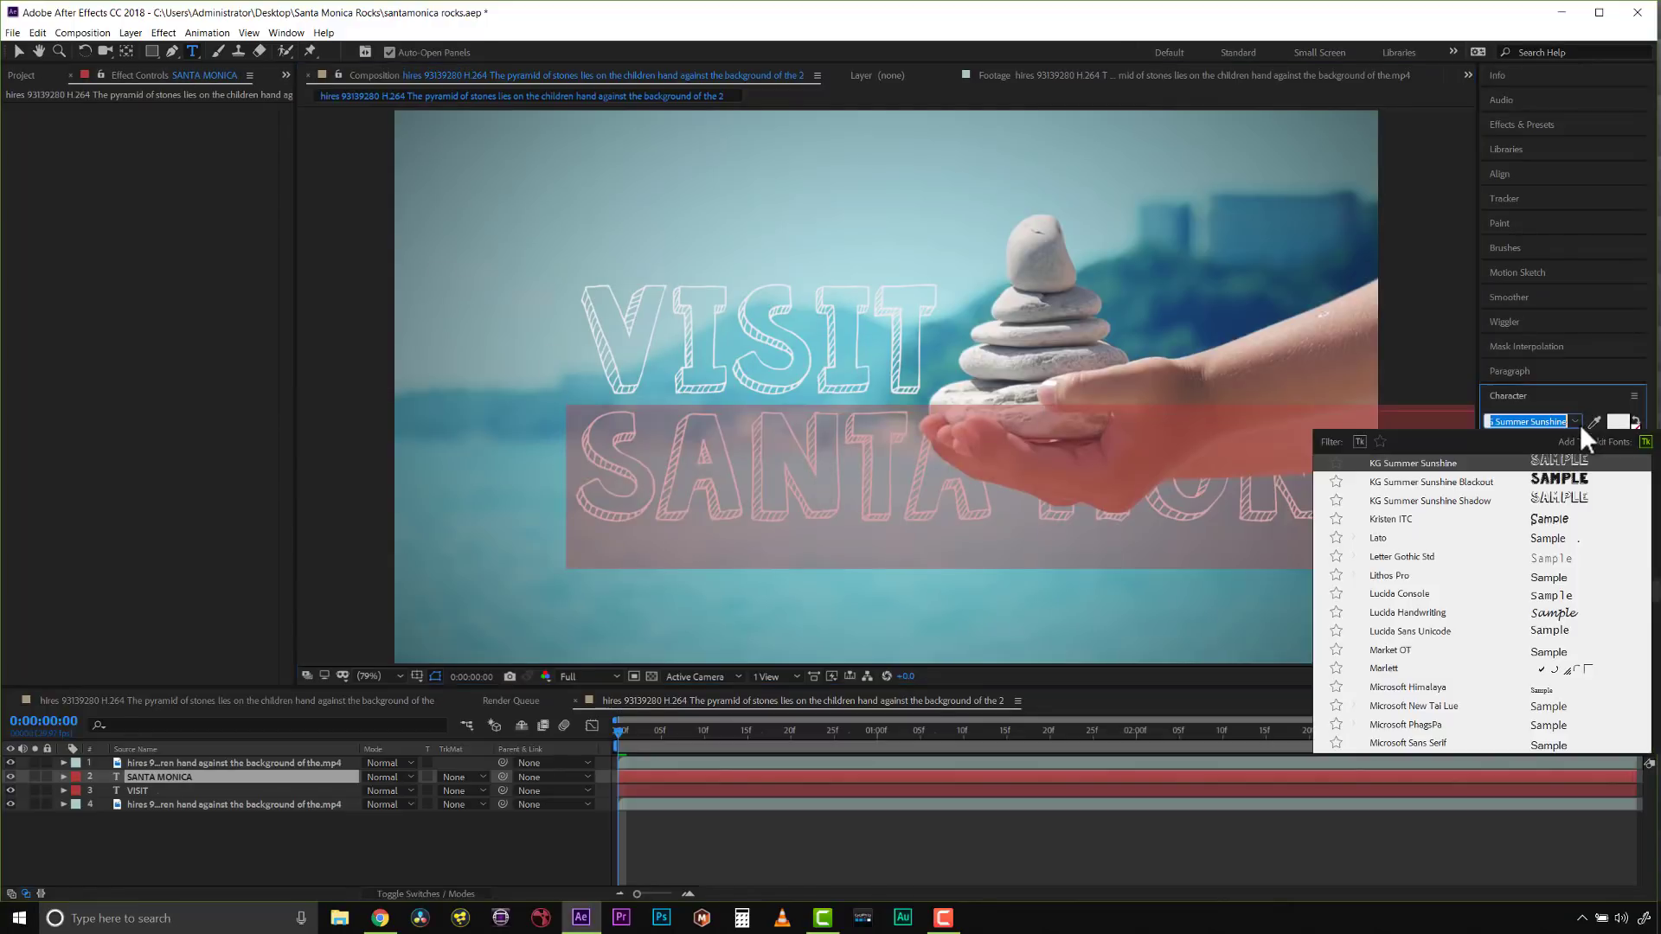
click(1457, 481)
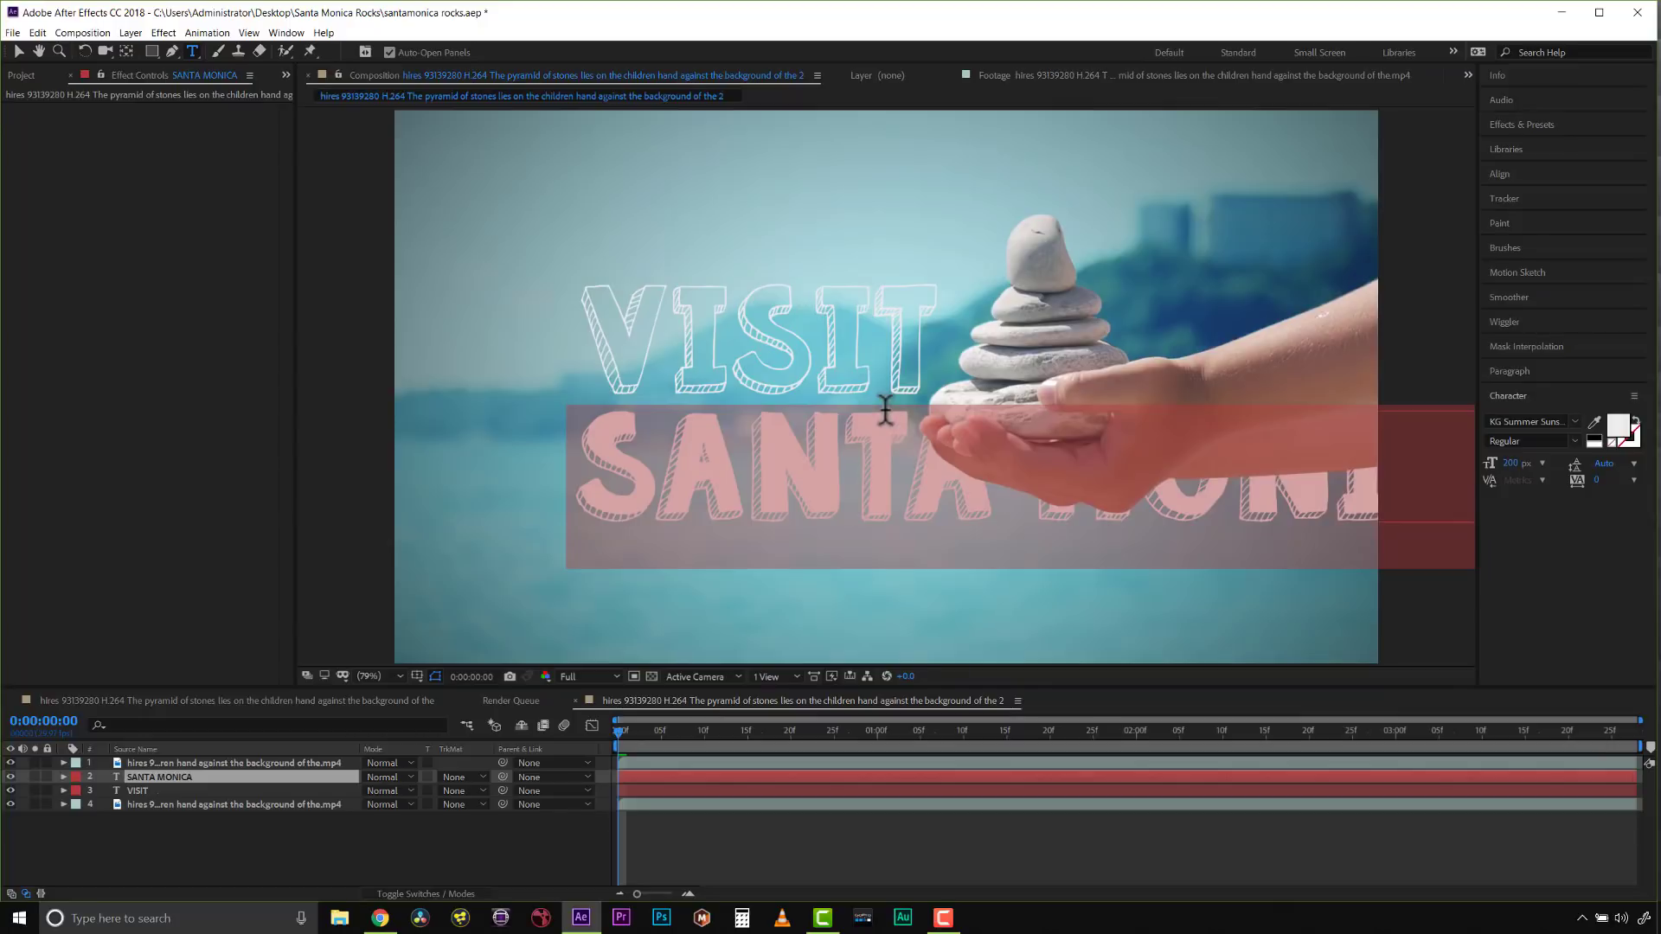
click(18, 51)
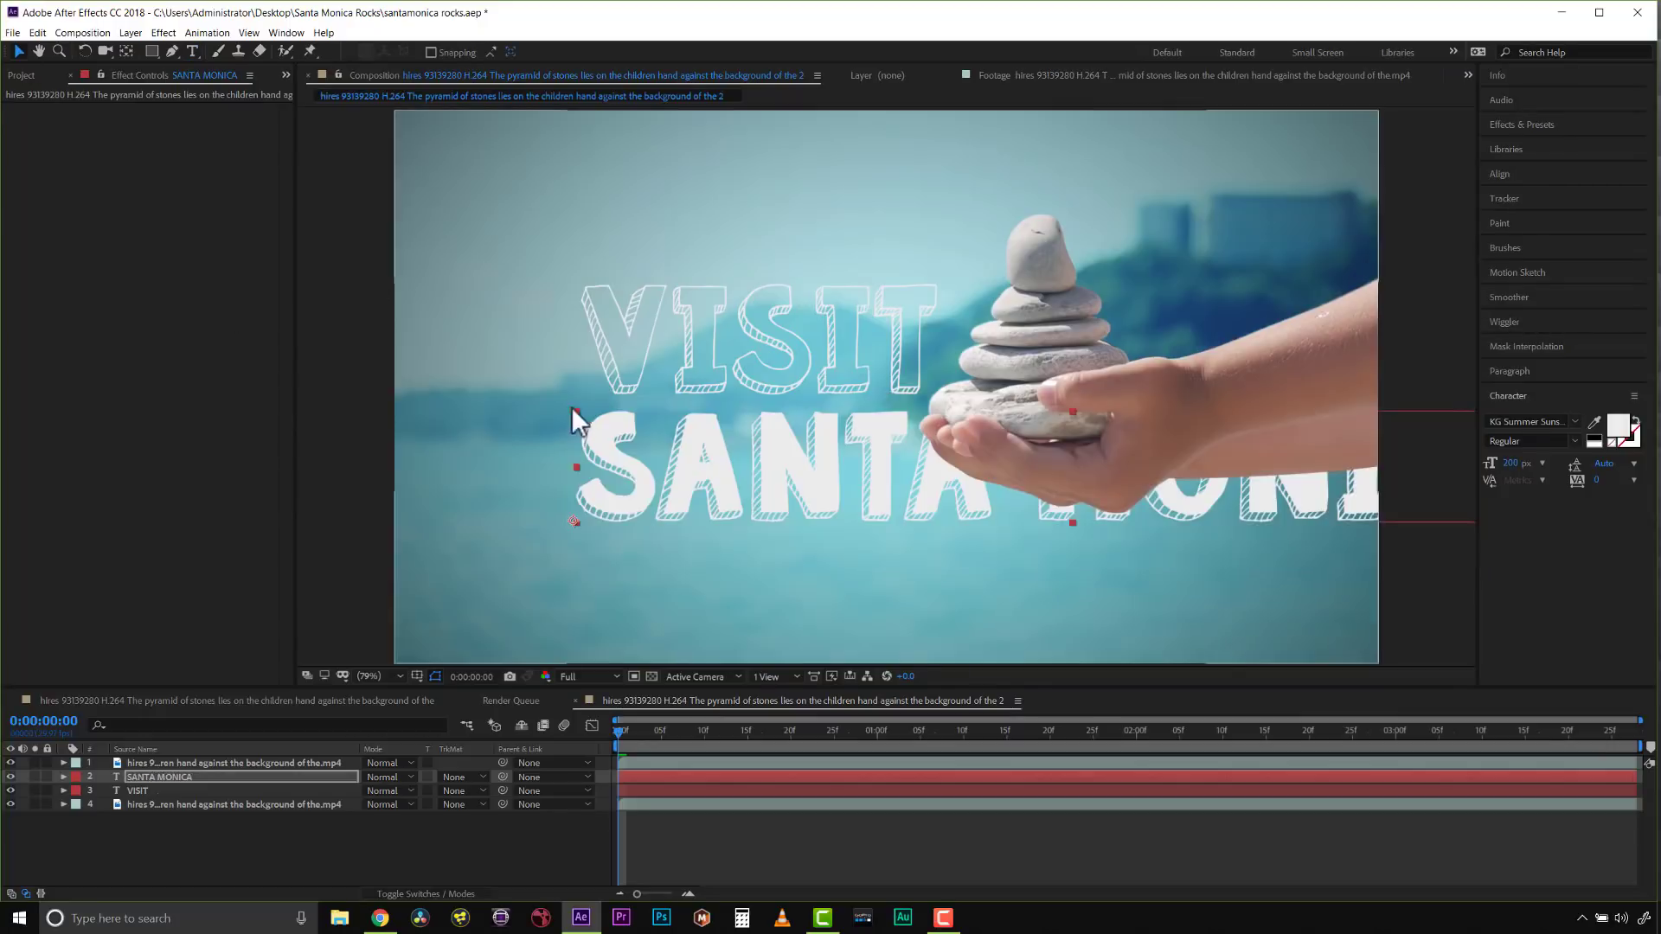
Set the SANTA MONICA text size to 110 px and move it up close beneath VISIT
double_click(779, 464)
click(1514, 463)
text(100)
key(Return)
text(125)
key(Return)
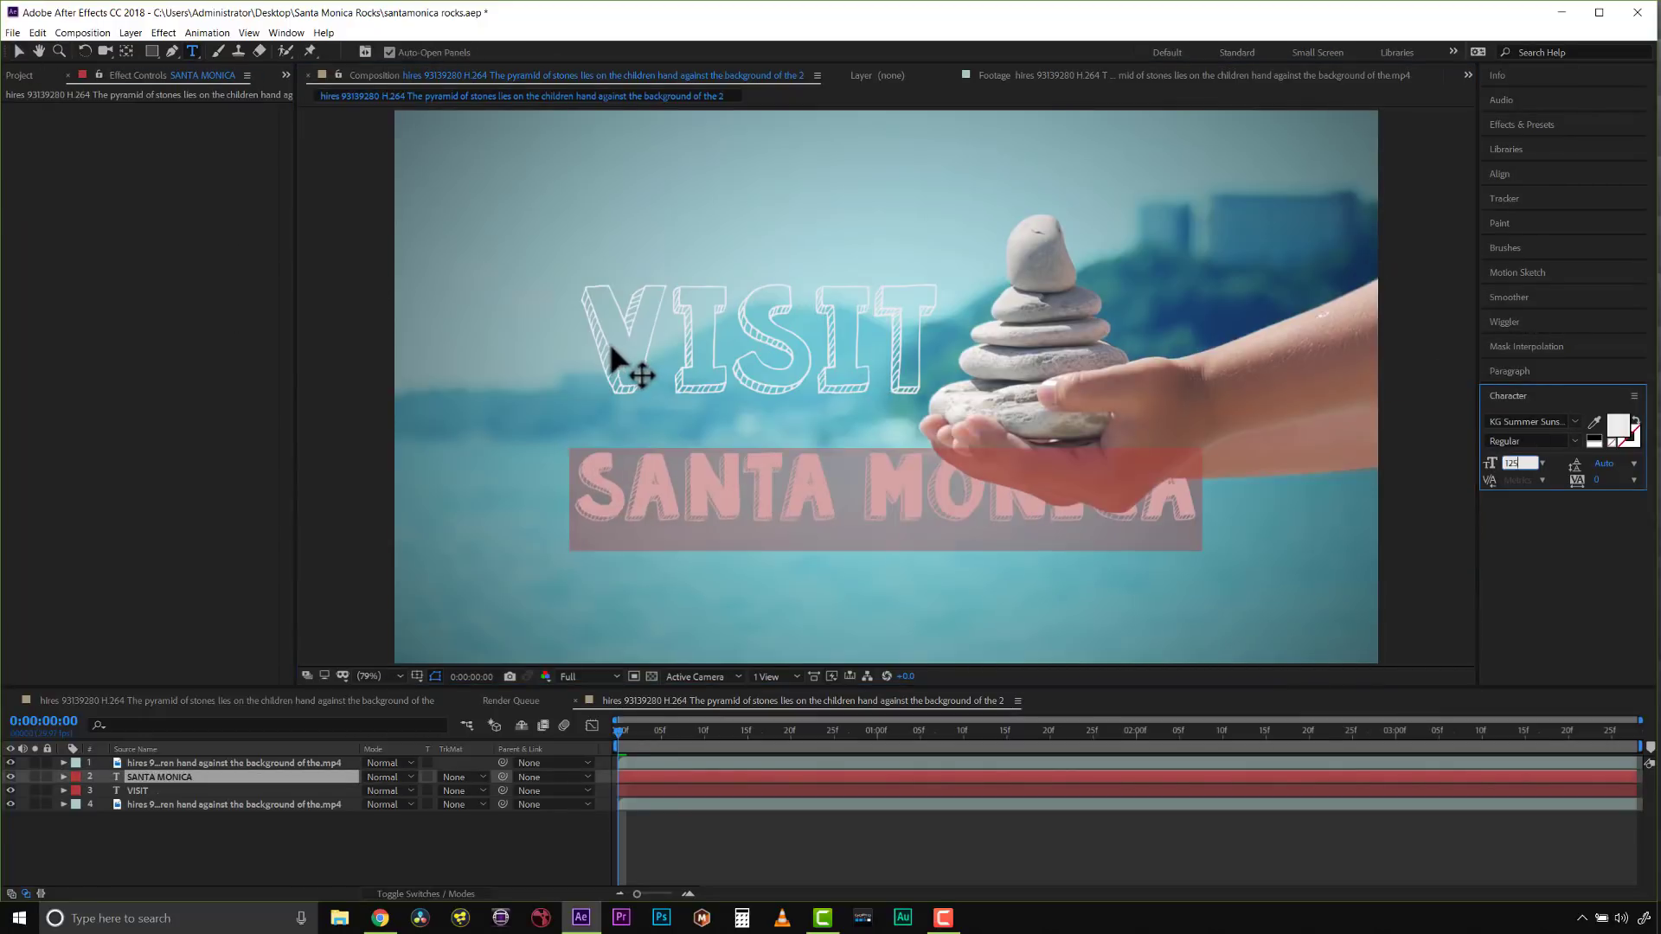
text(110)
key(Return)
key(v)
drag(759, 522, 827, 463)
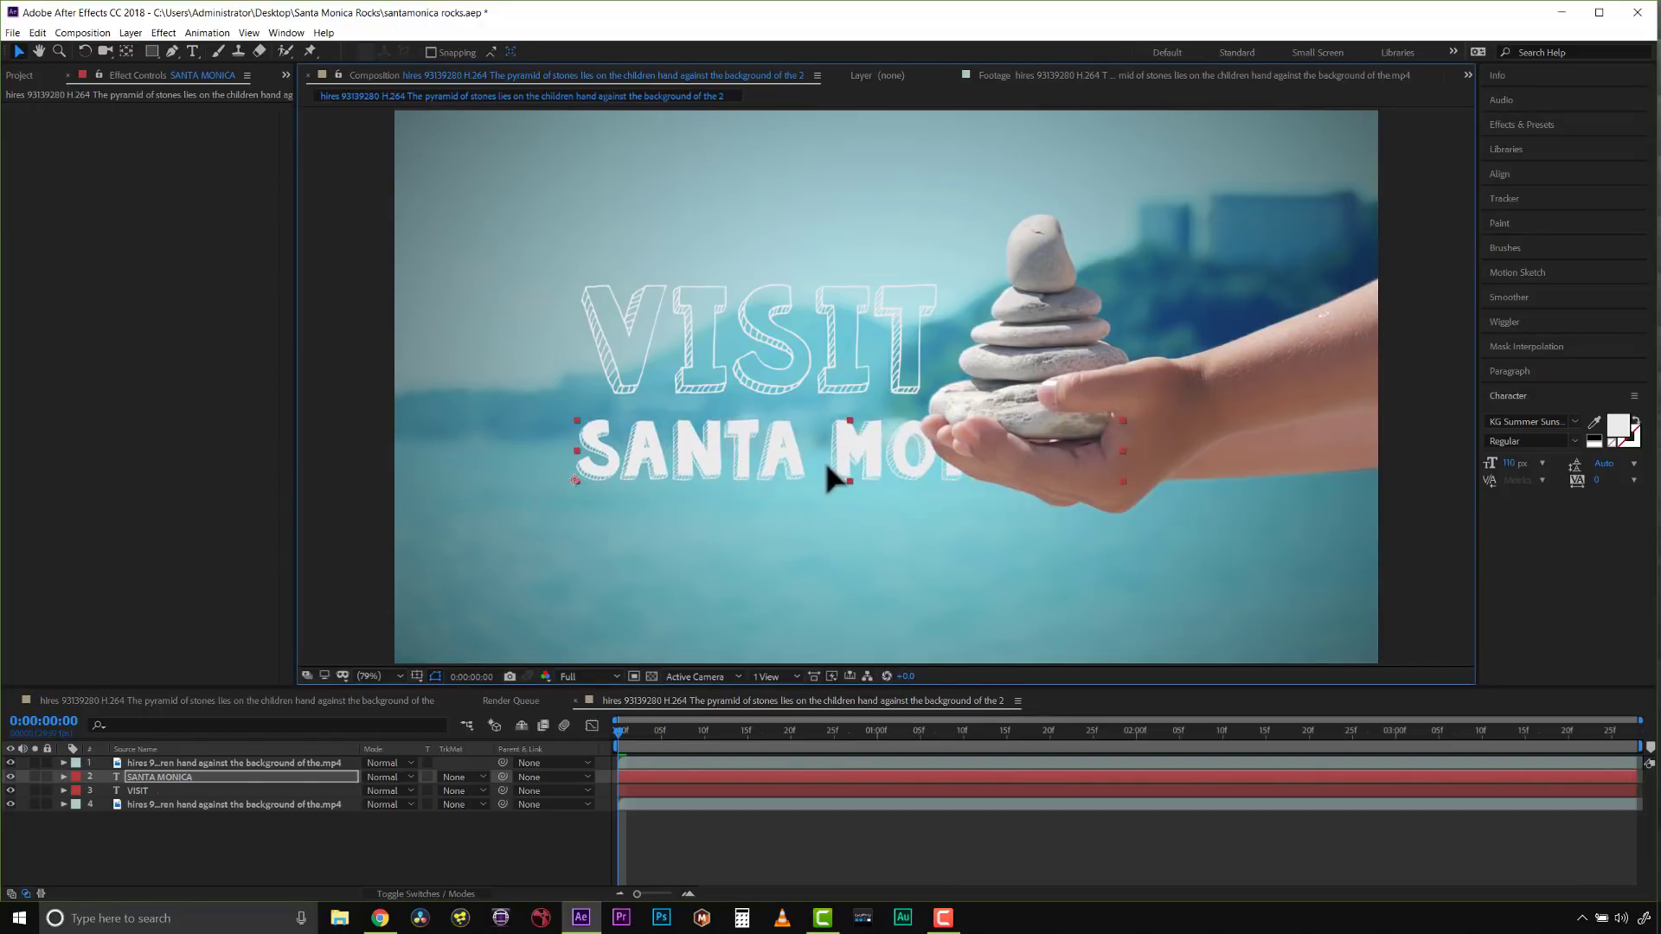
Enlarge and reposition the VISIT title above SANTA MONICA, and move the SANTA MONICA layer to the top of the layer stack
click(797, 363)
drag(937, 284, 1000, 264)
drag(879, 287, 855, 298)
drag(189, 779, 192, 759)
Select both text layers, move them down together and align their left edges to each other
shift+click(721, 361)
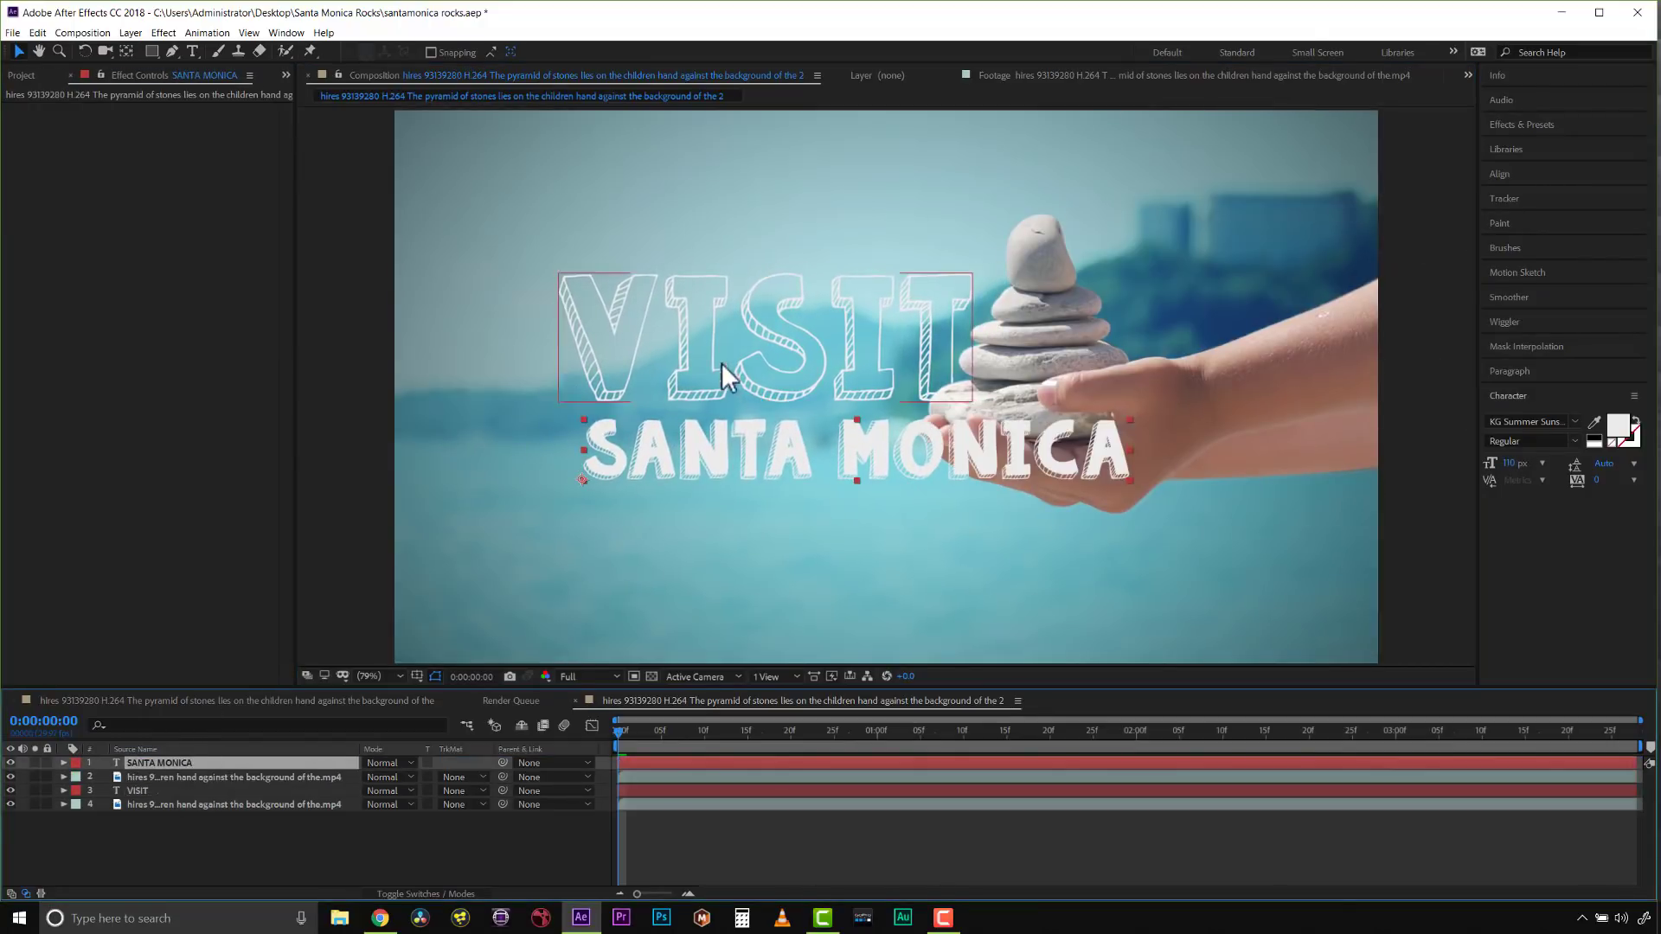
shift+click(679, 467)
shift+click(693, 458)
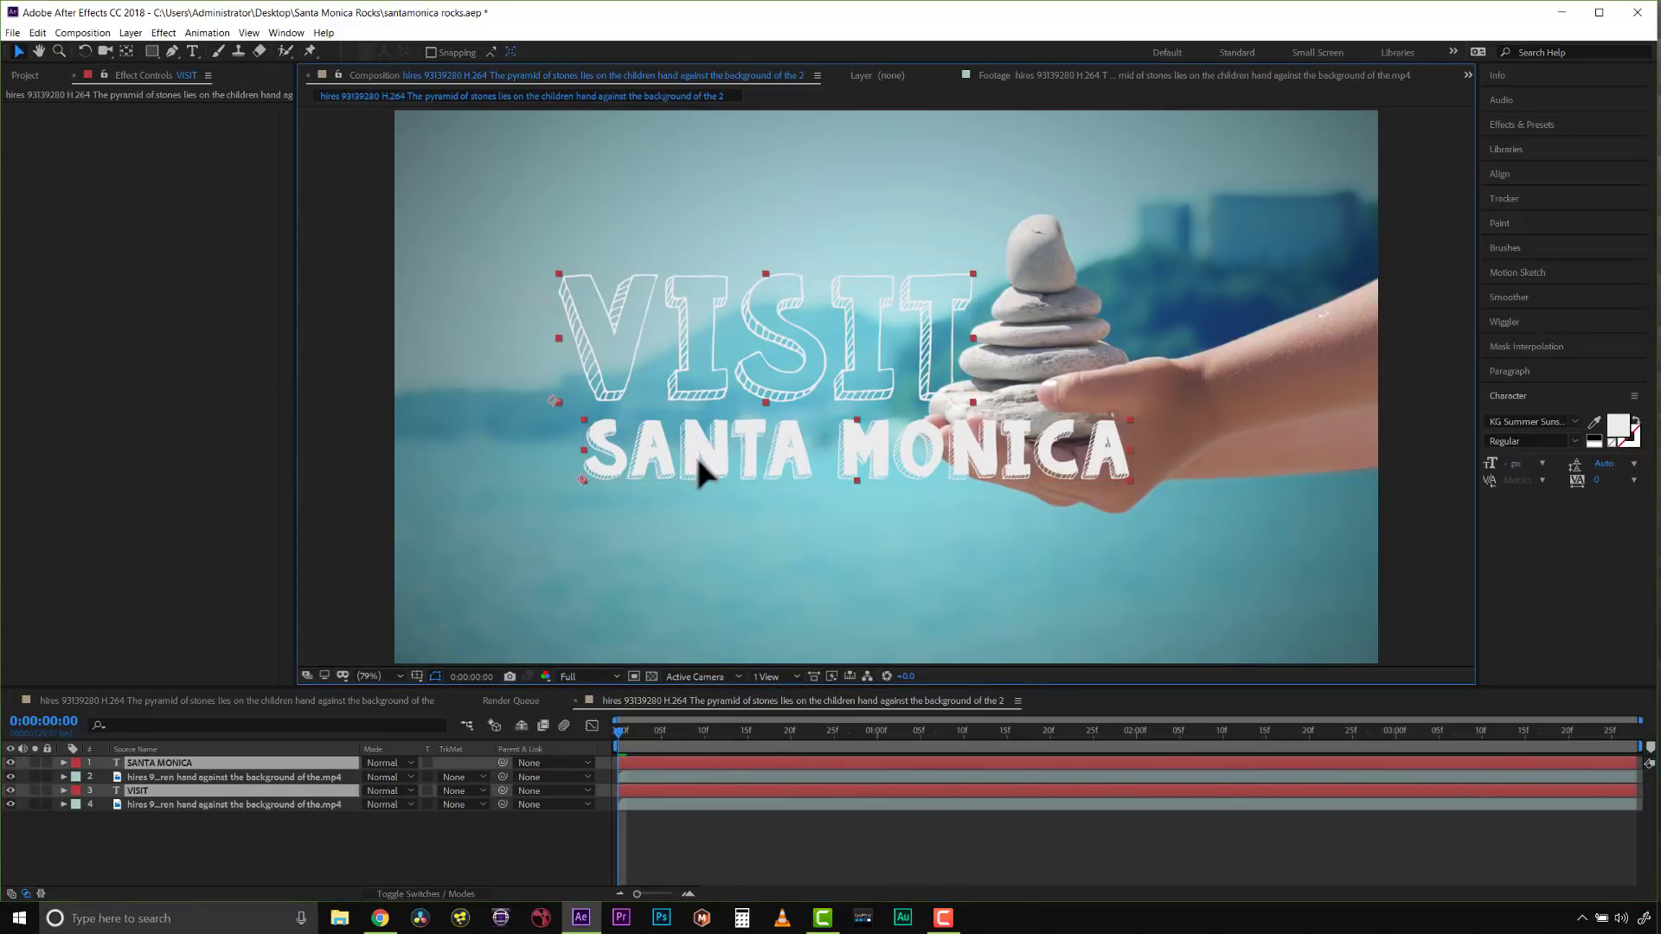
drag(697, 438, 695, 460)
key(shift+Down)
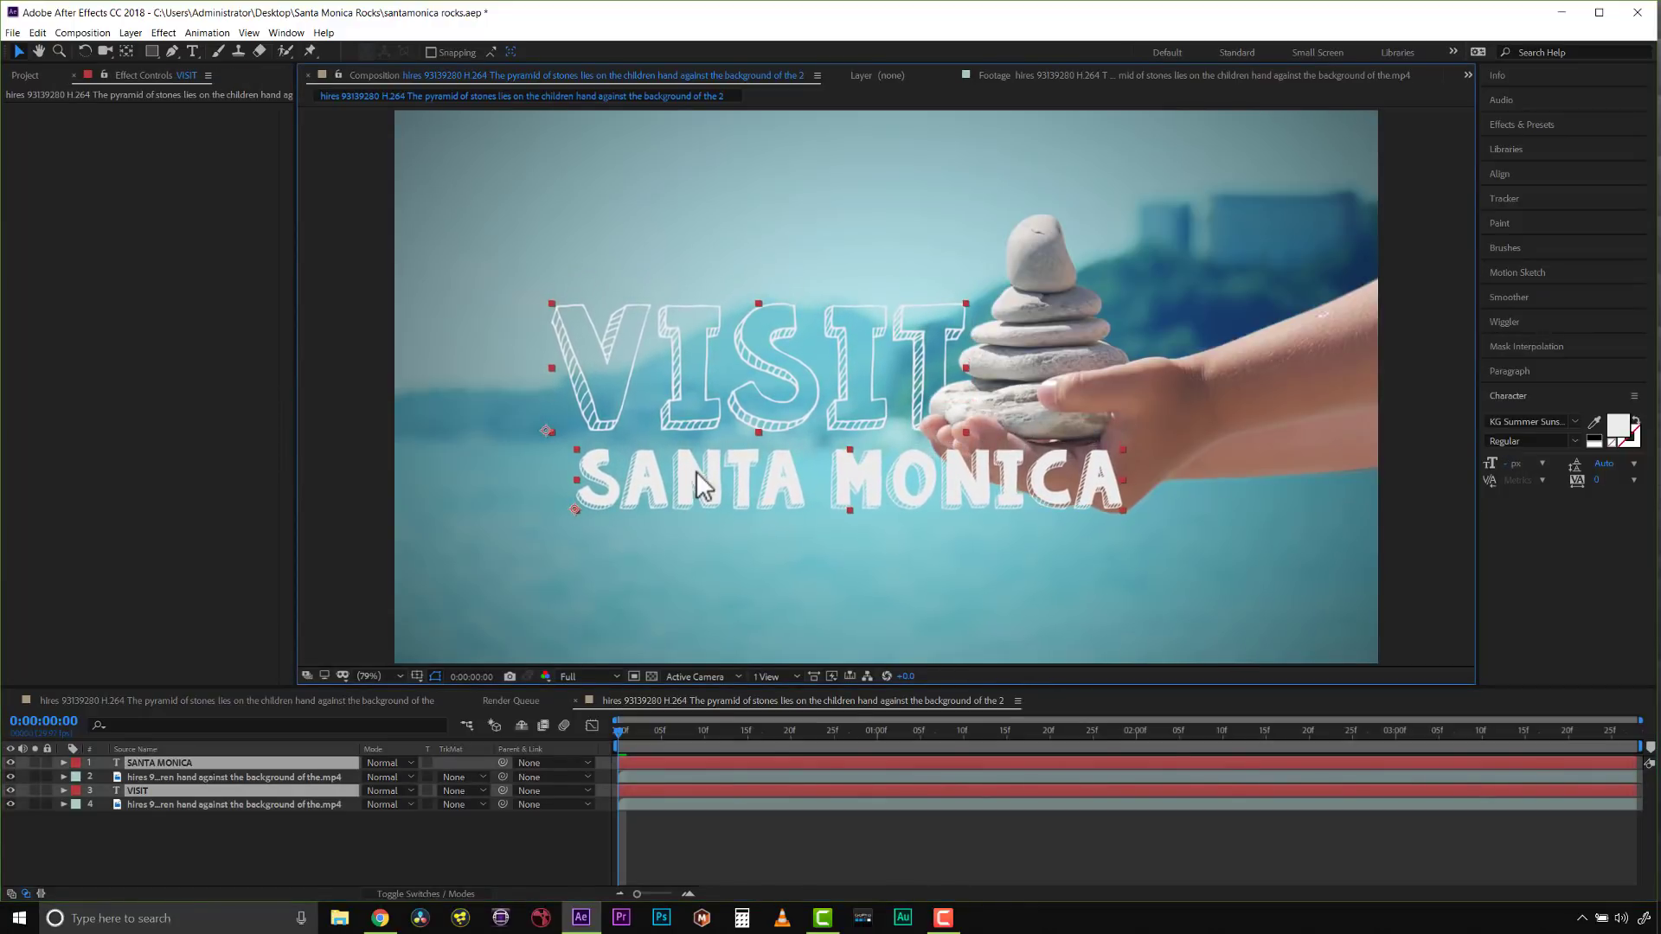
click(1511, 175)
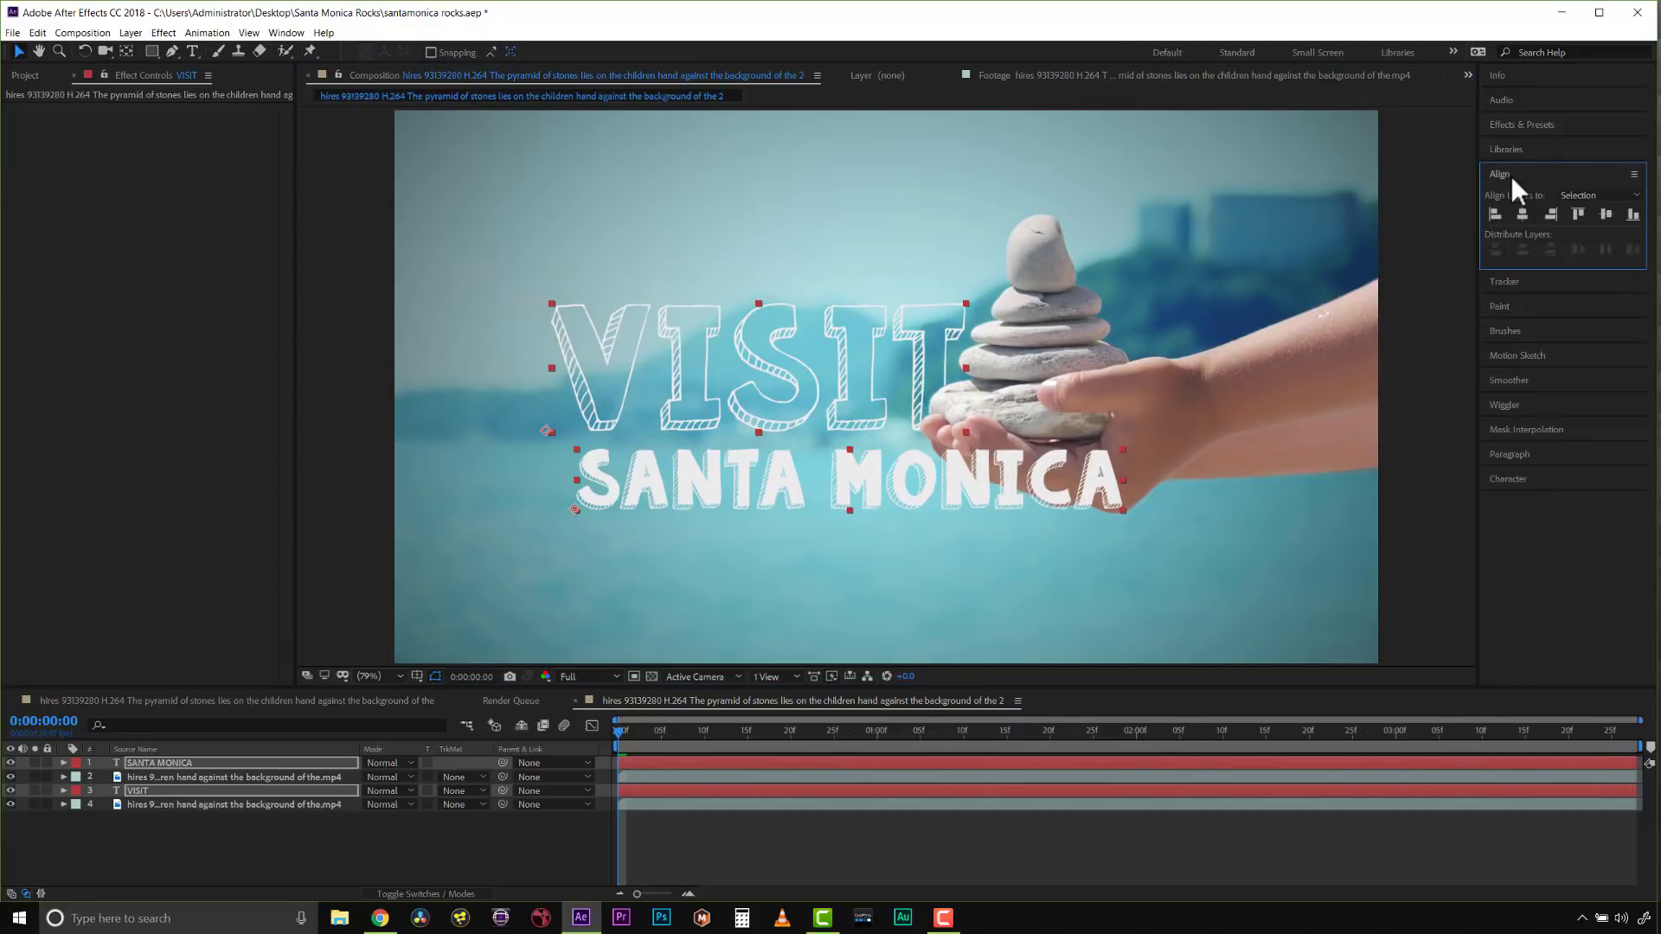
click(1493, 215)
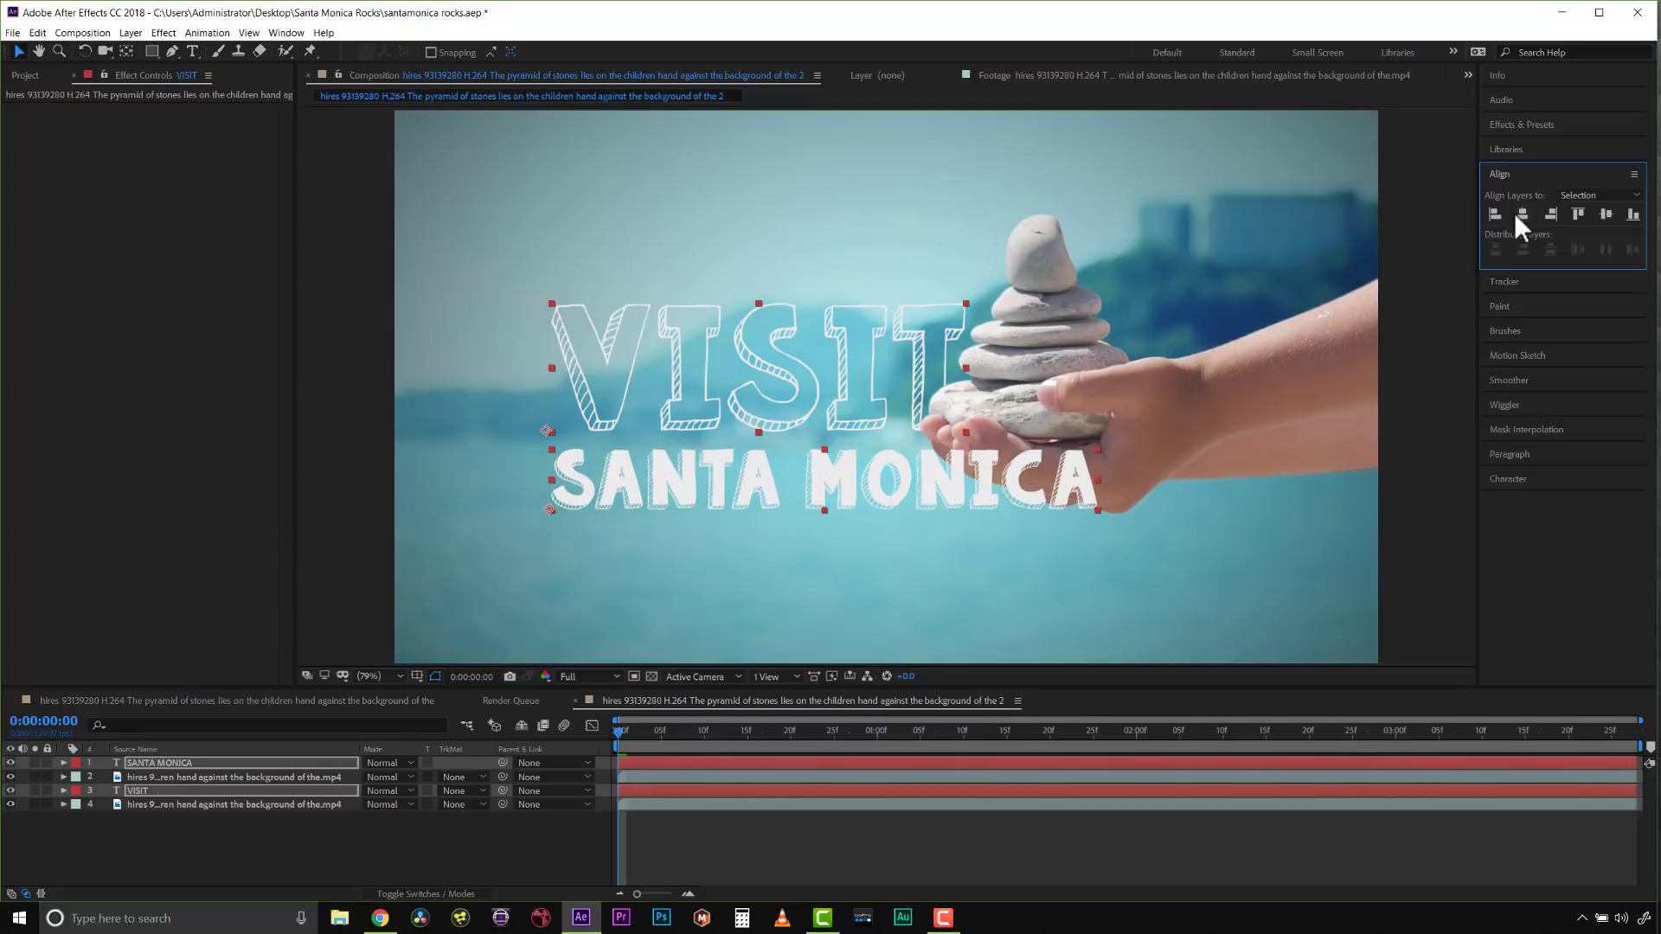
drag(692, 378, 699, 393)
Apply the Sapphire Builder S_Effect to the SANTA MONICA text layer and open its preset browser
click(159, 762)
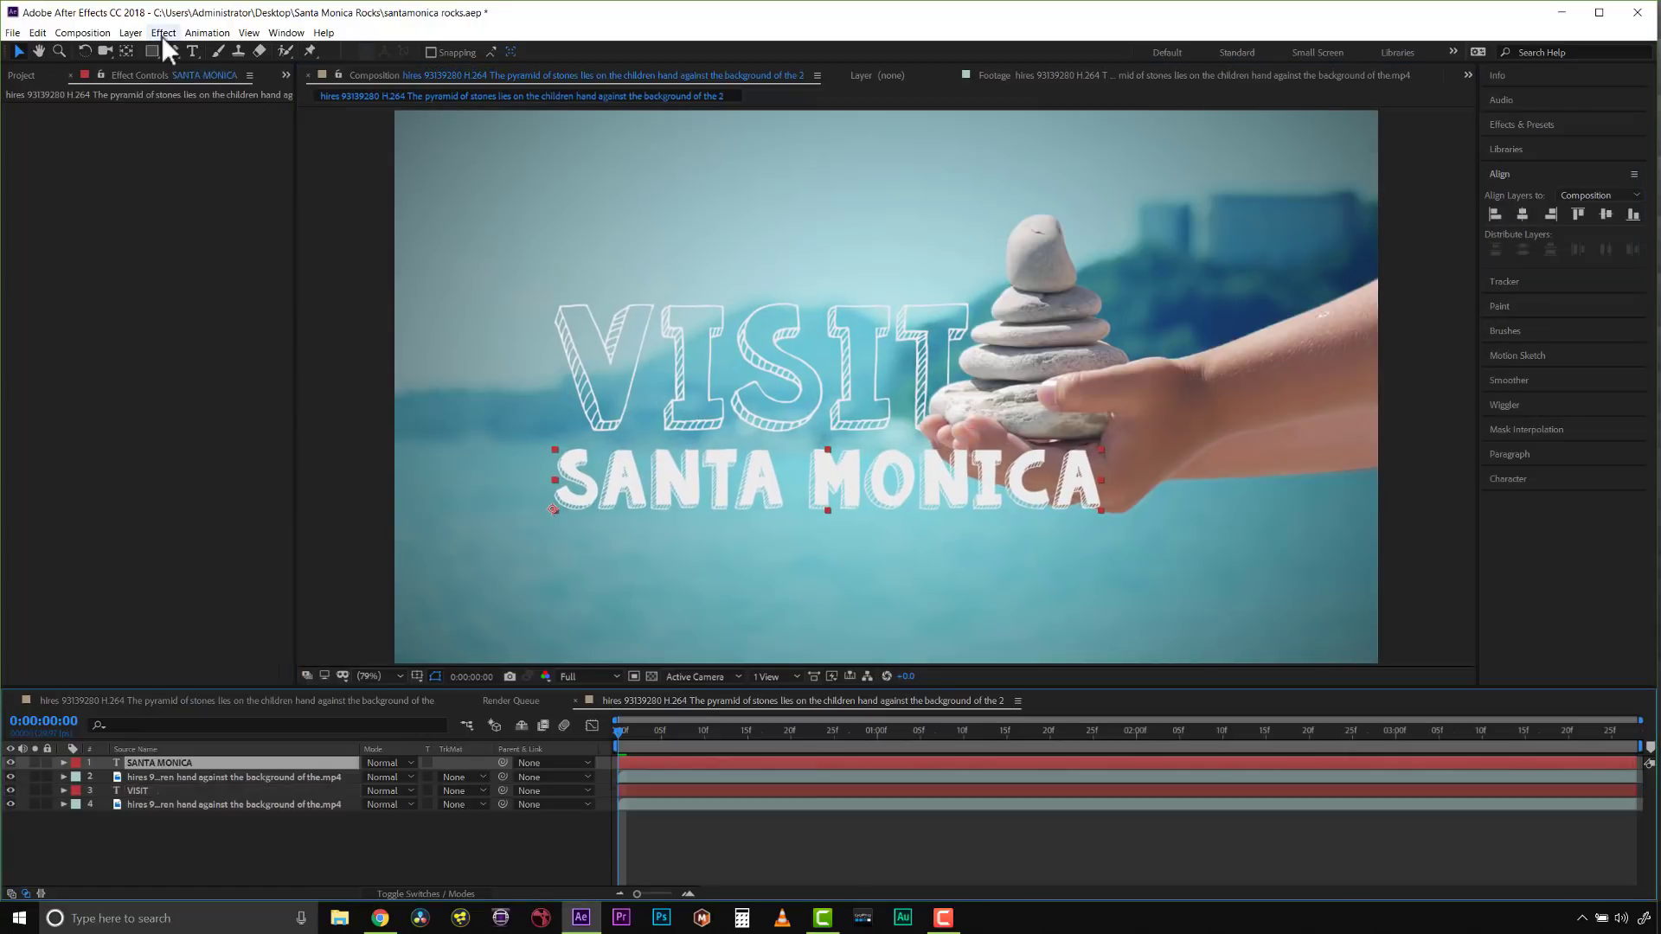
click(163, 35)
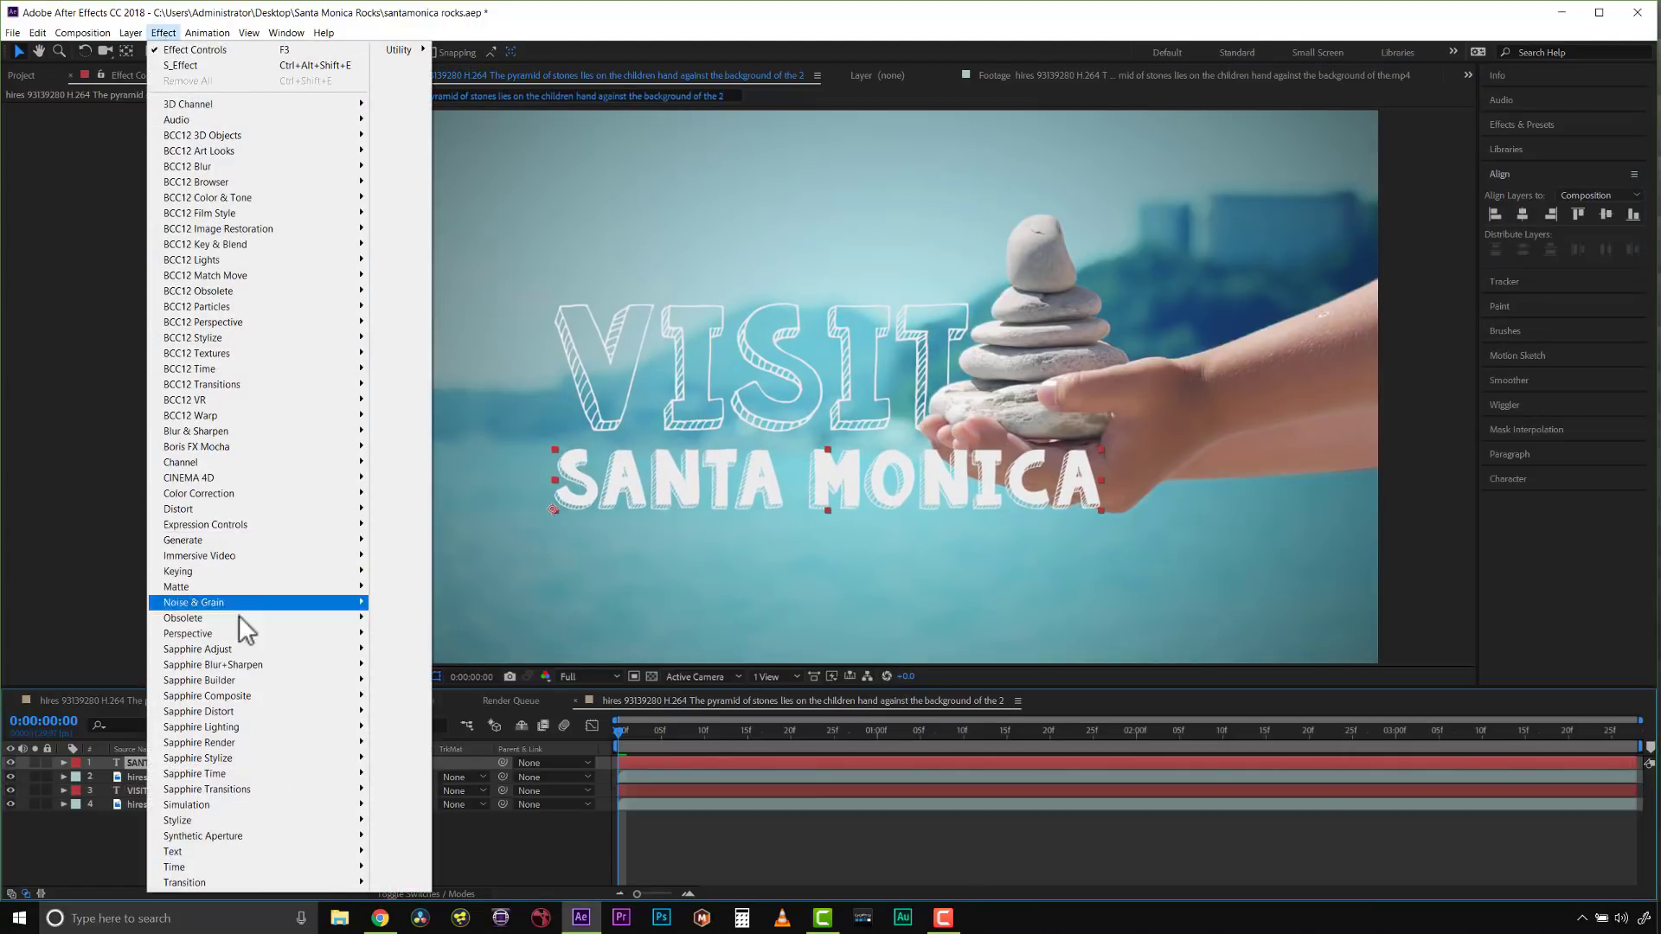
mouse_move(245, 684)
click(417, 681)
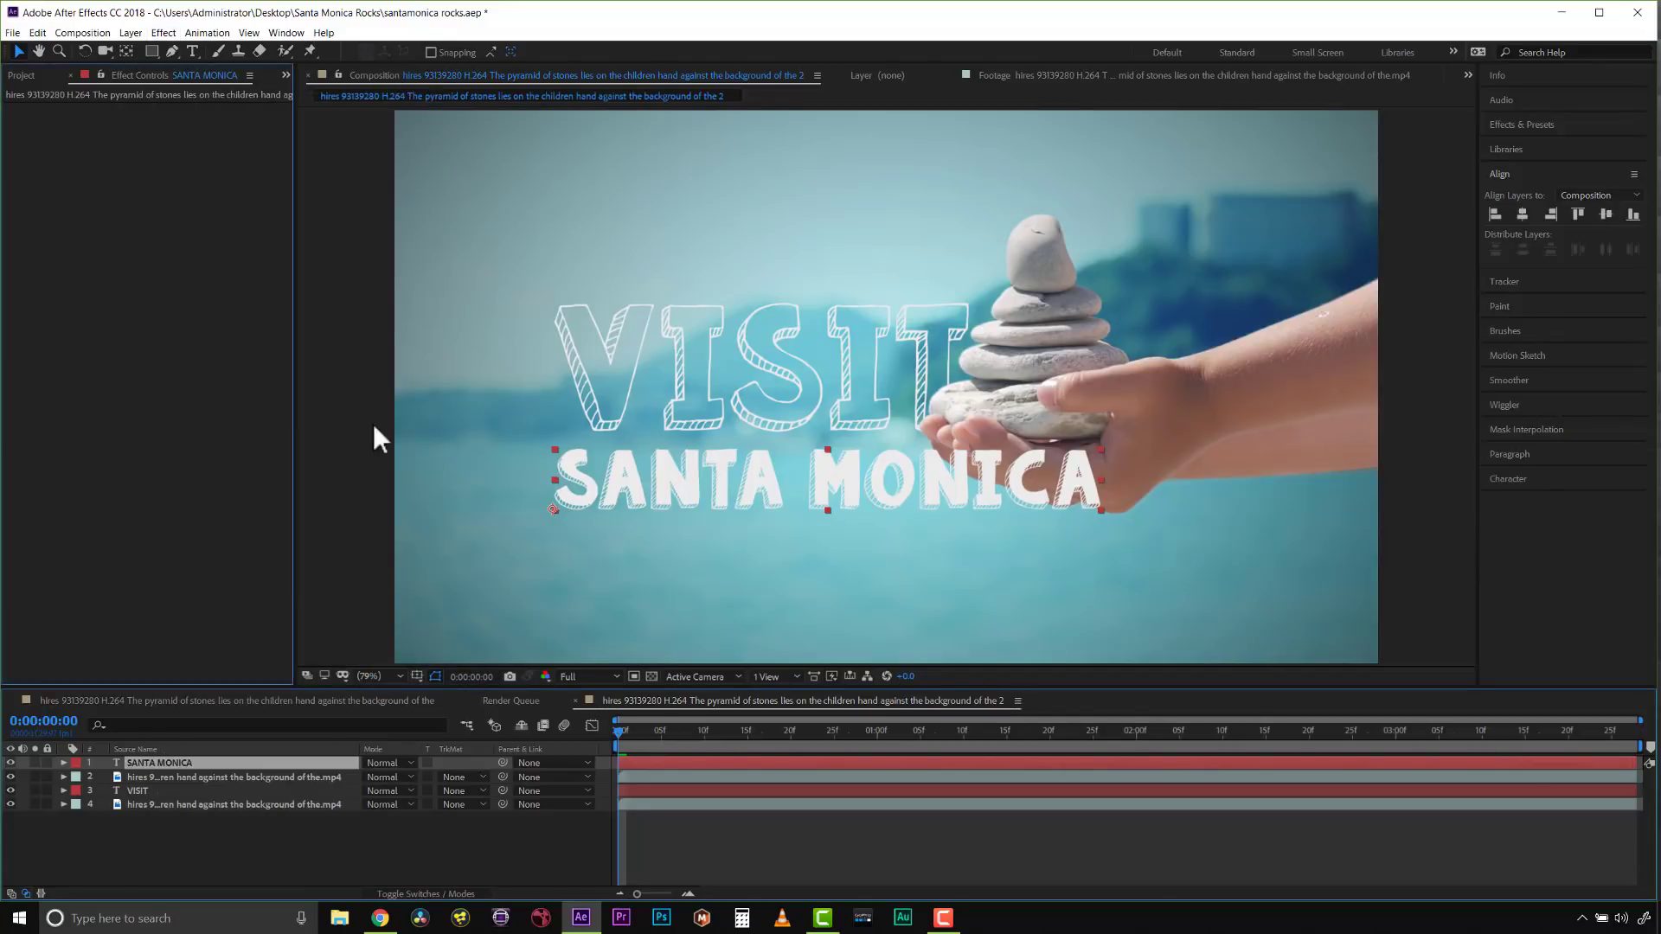
click(256, 123)
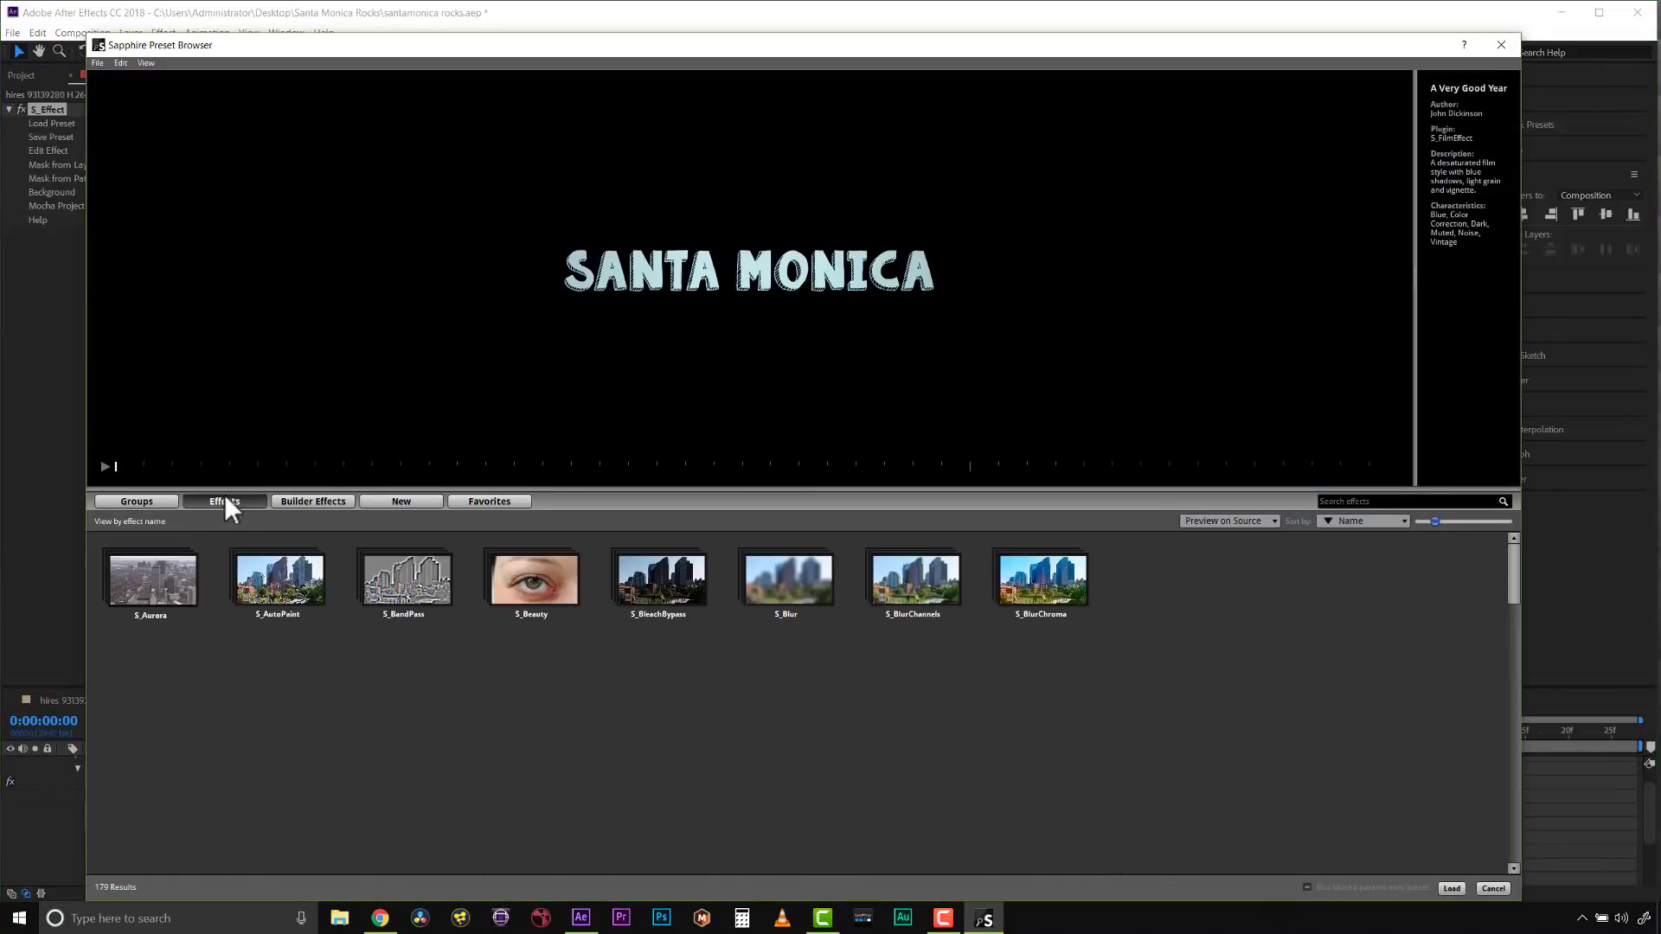
Search the Sapphire presets for "brighten" and load Brighten Candles onto the SANTA MONICA layer
scroll(937, 765, down, 10)
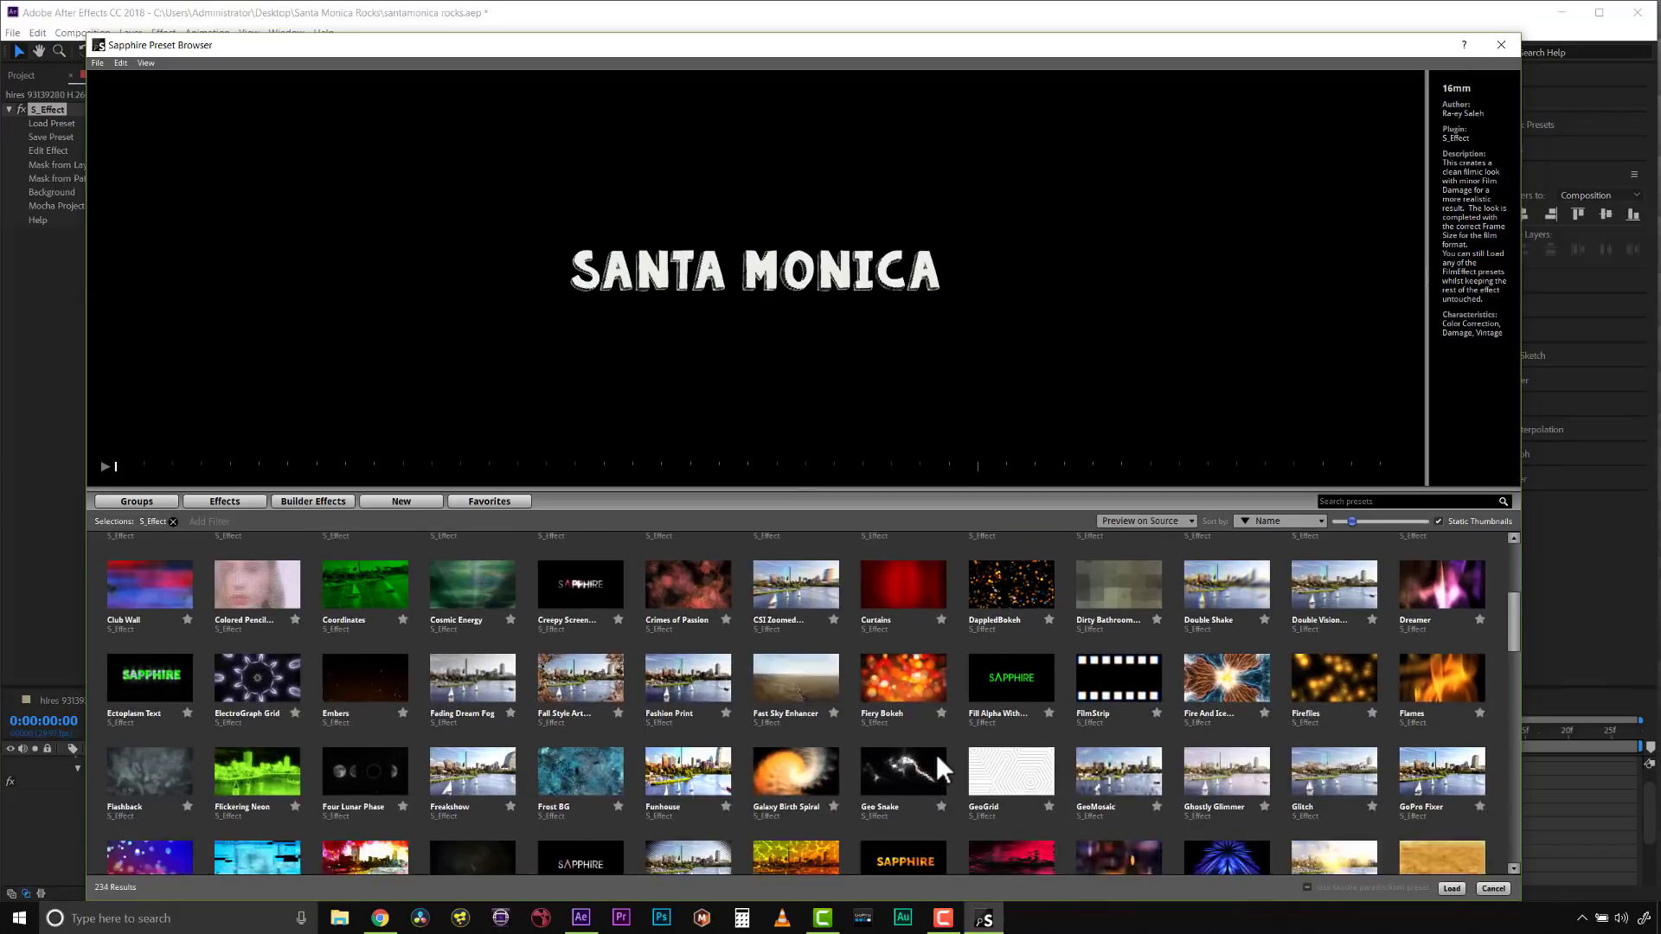
scroll(1214, 636, down, 3)
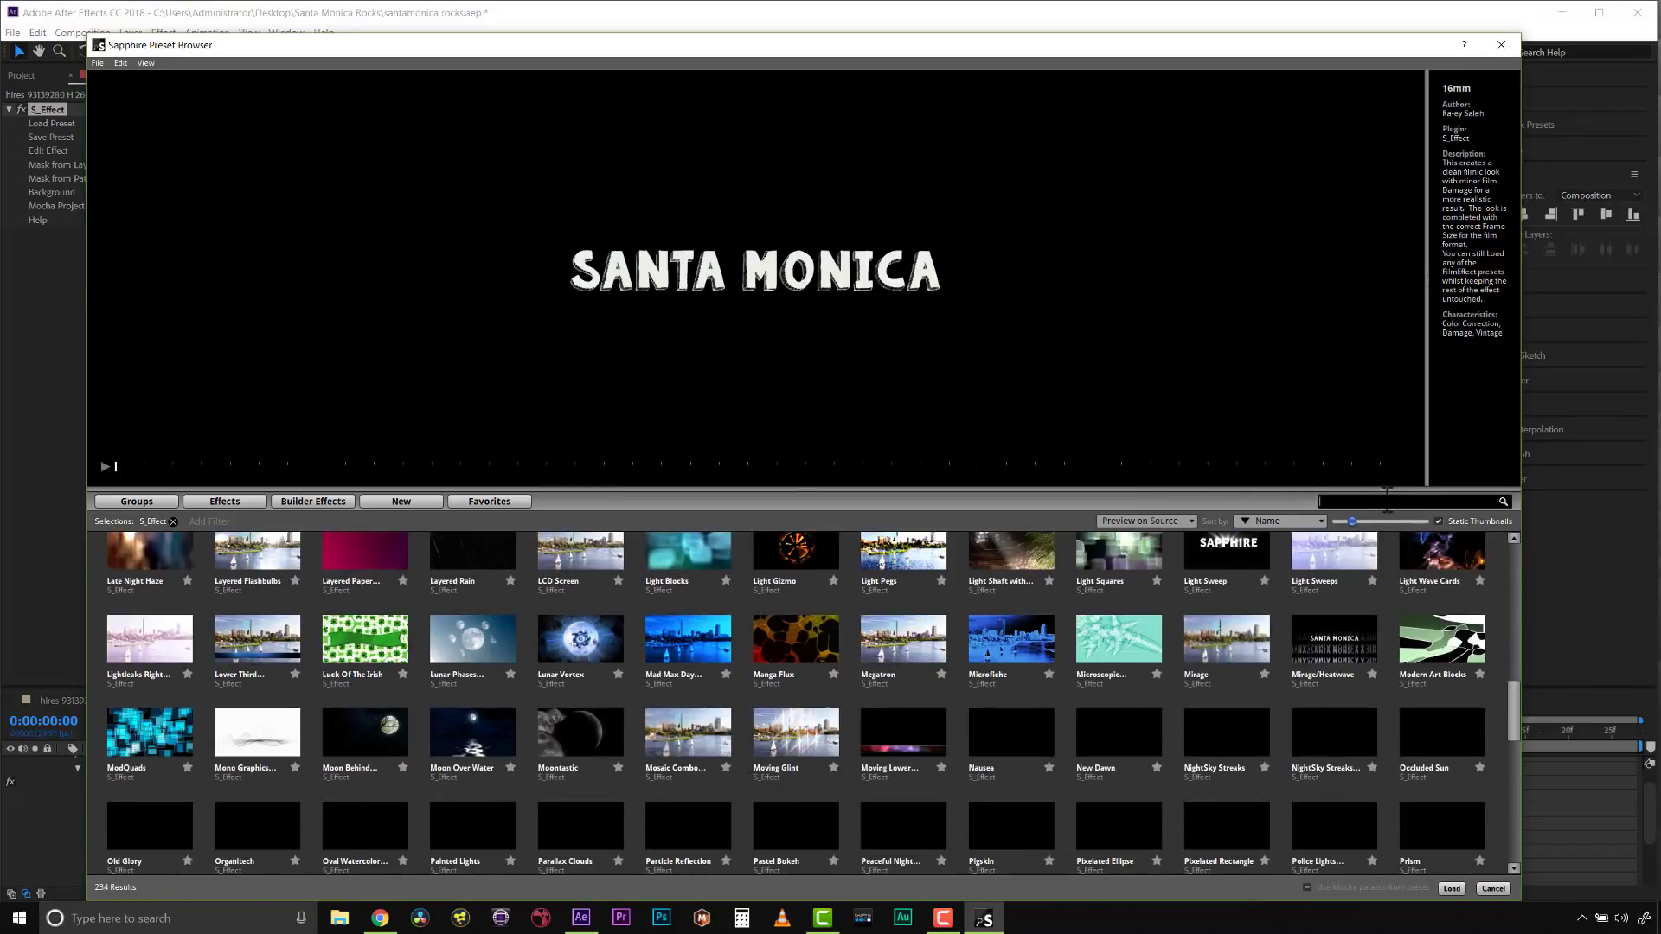
click(1387, 502)
text(brighten)
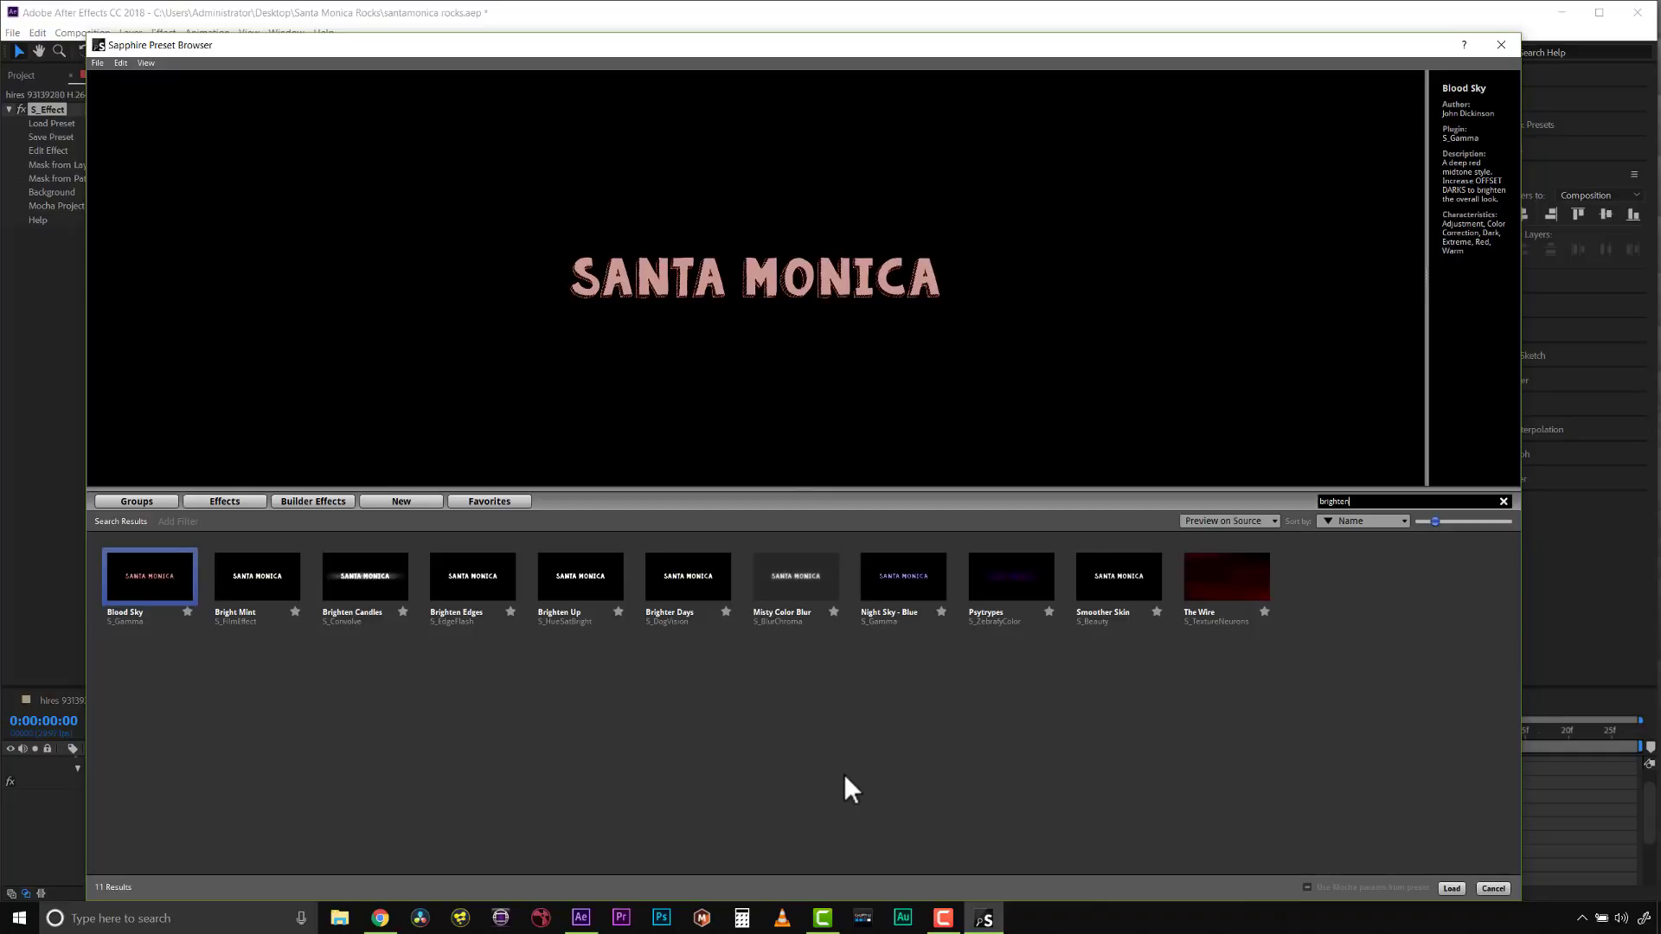
click(356, 573)
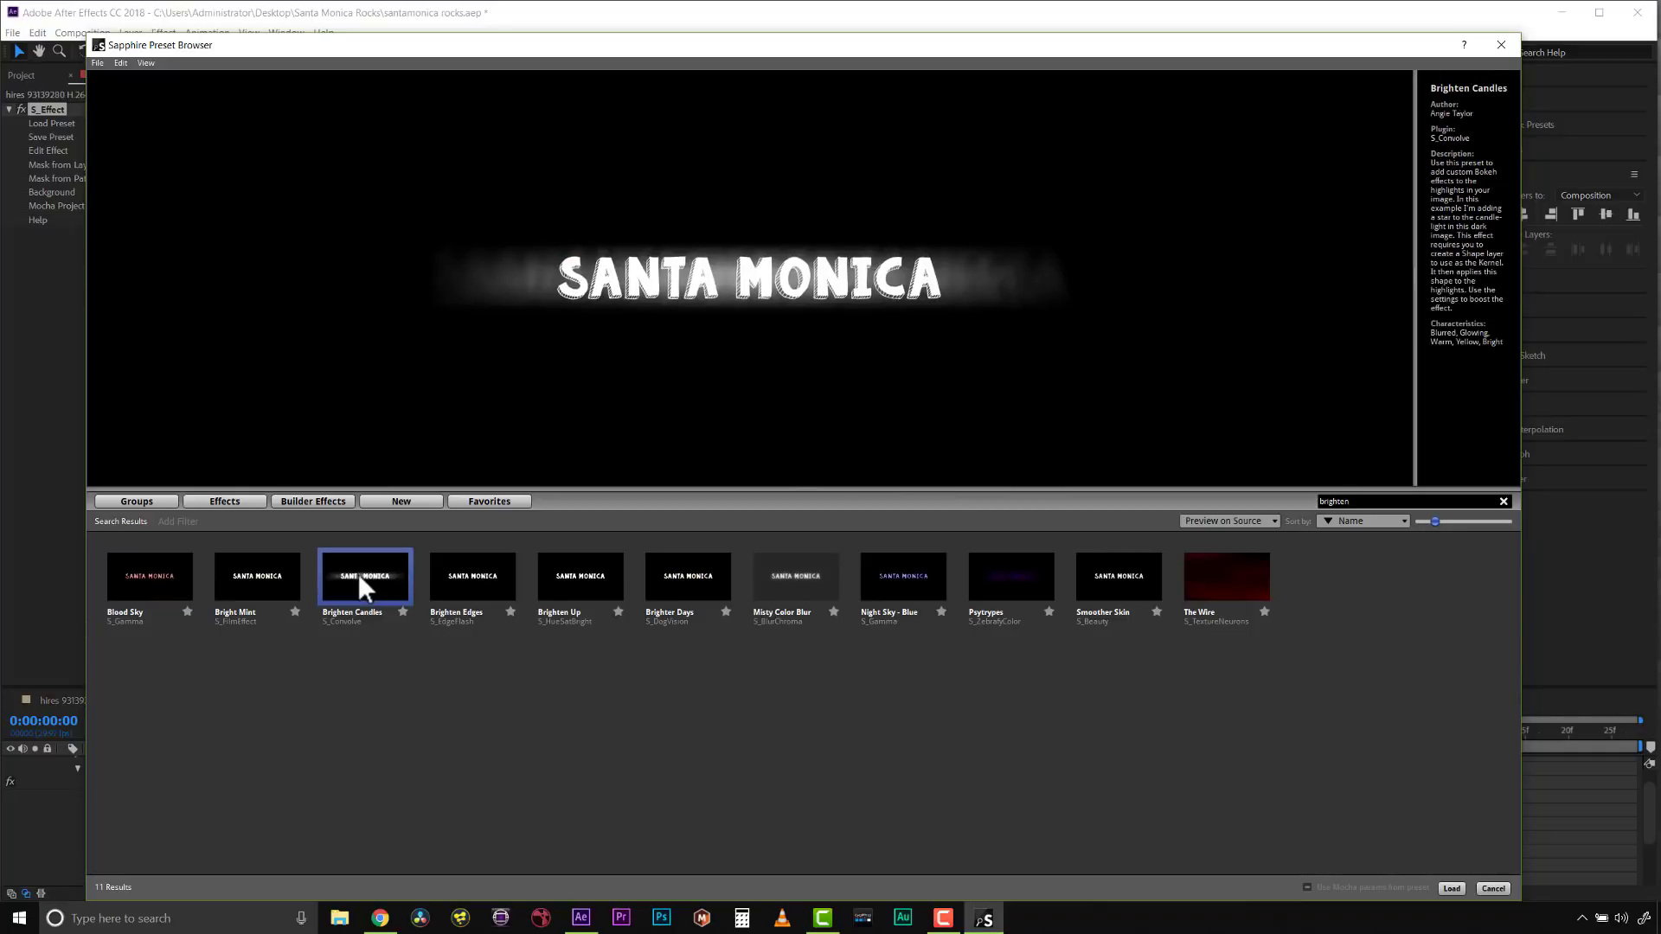
click(1453, 888)
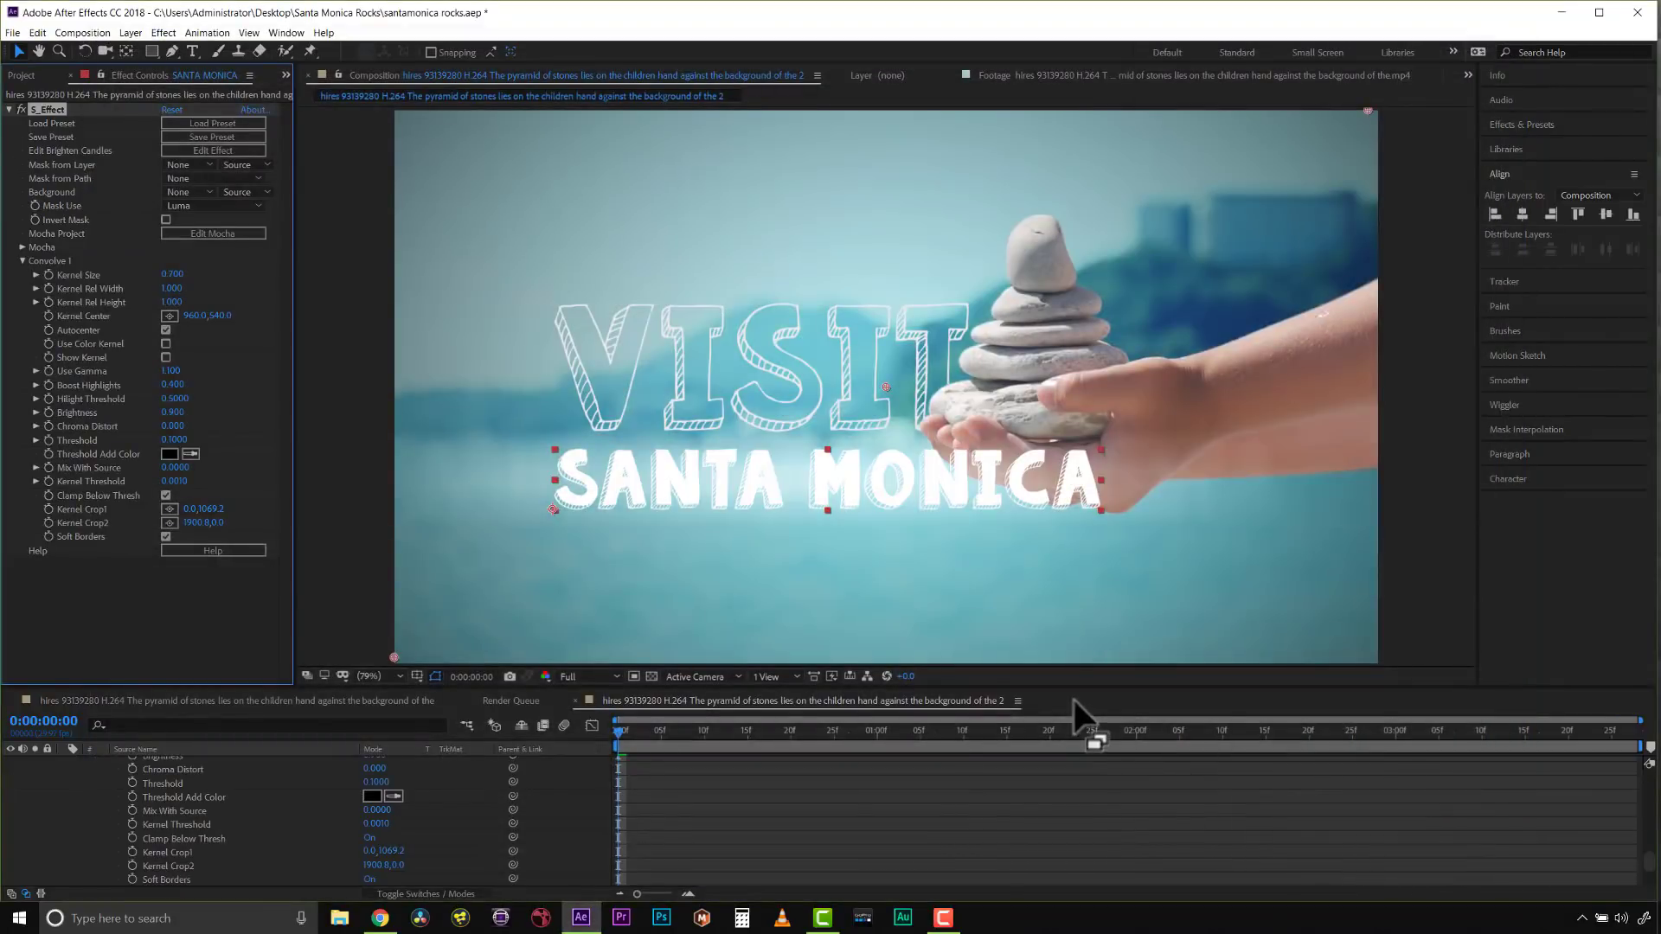
Paste the Brighten Candles S_Effect onto the VISIT text layer and collapse the expanded layer properties
scroll(178, 827, up, 5)
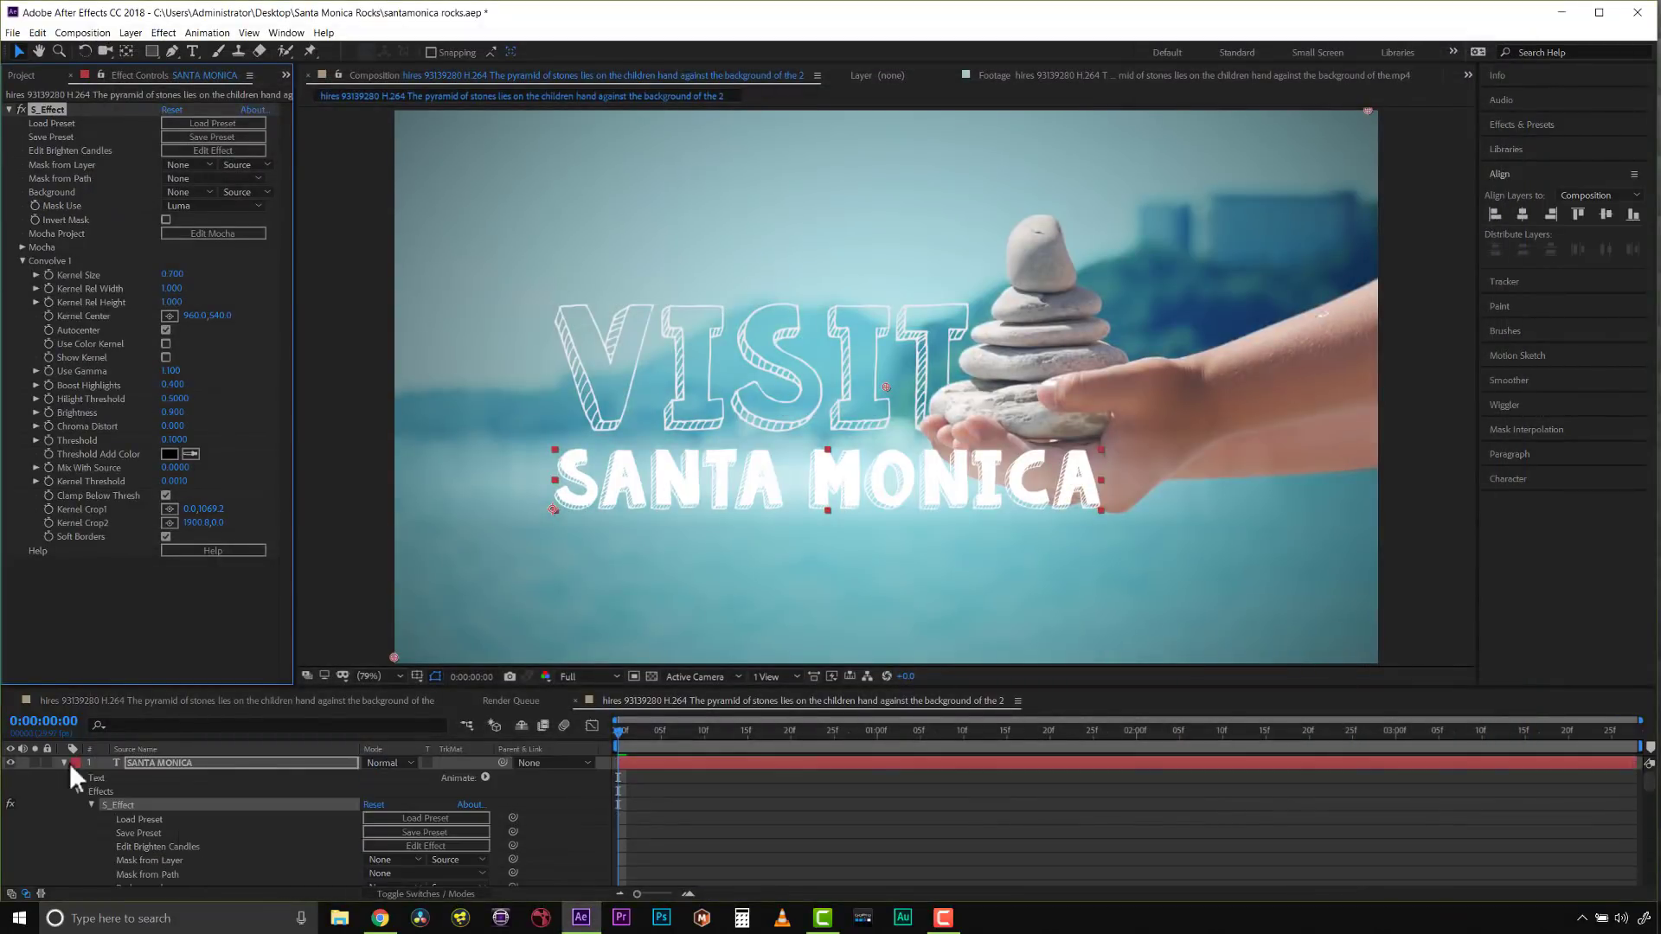
click(65, 763)
click(126, 776)
scroll(126, 775, up, 5)
click(65, 764)
click(132, 777)
click(132, 792)
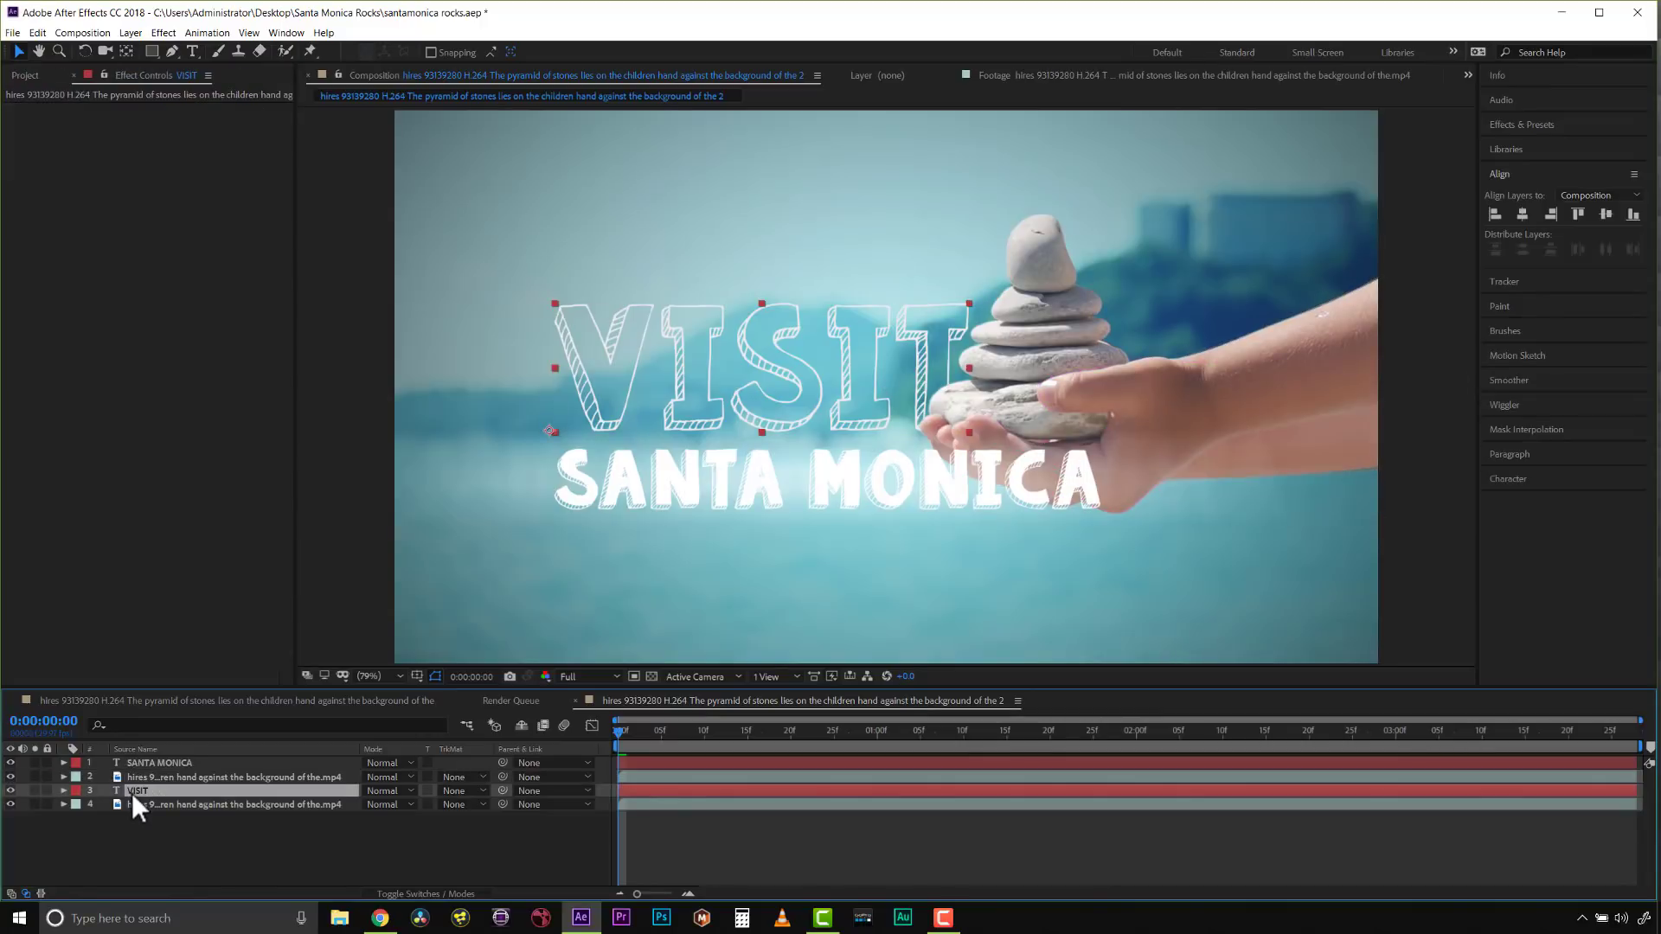
key(ctrl+v)
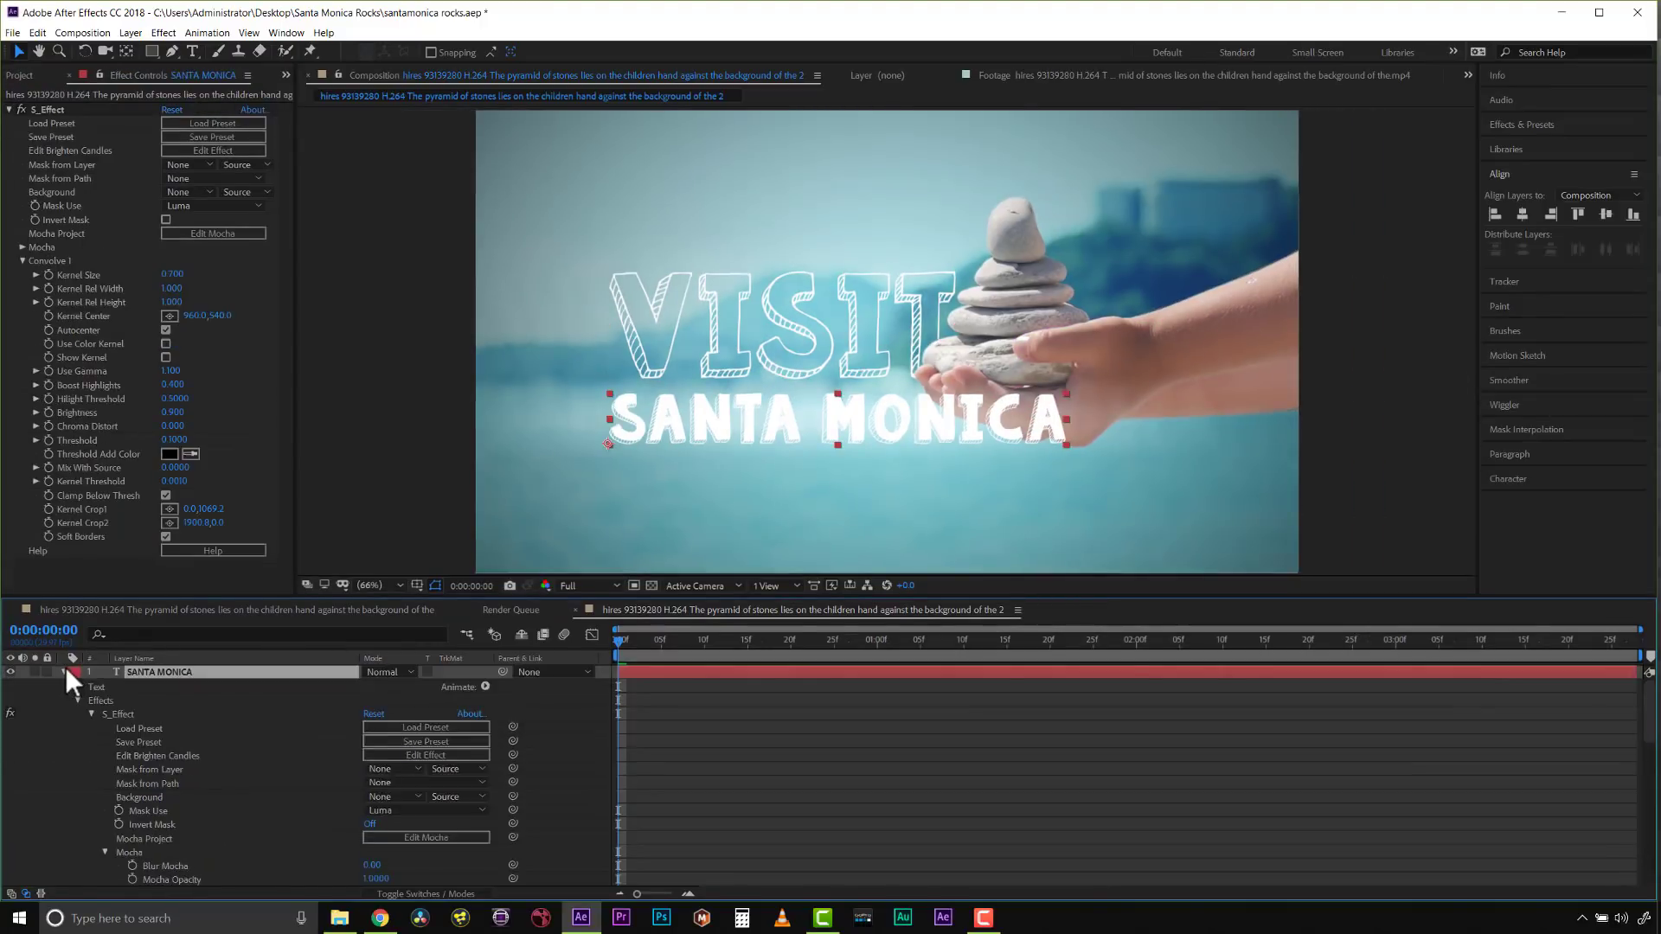
click(64, 667)
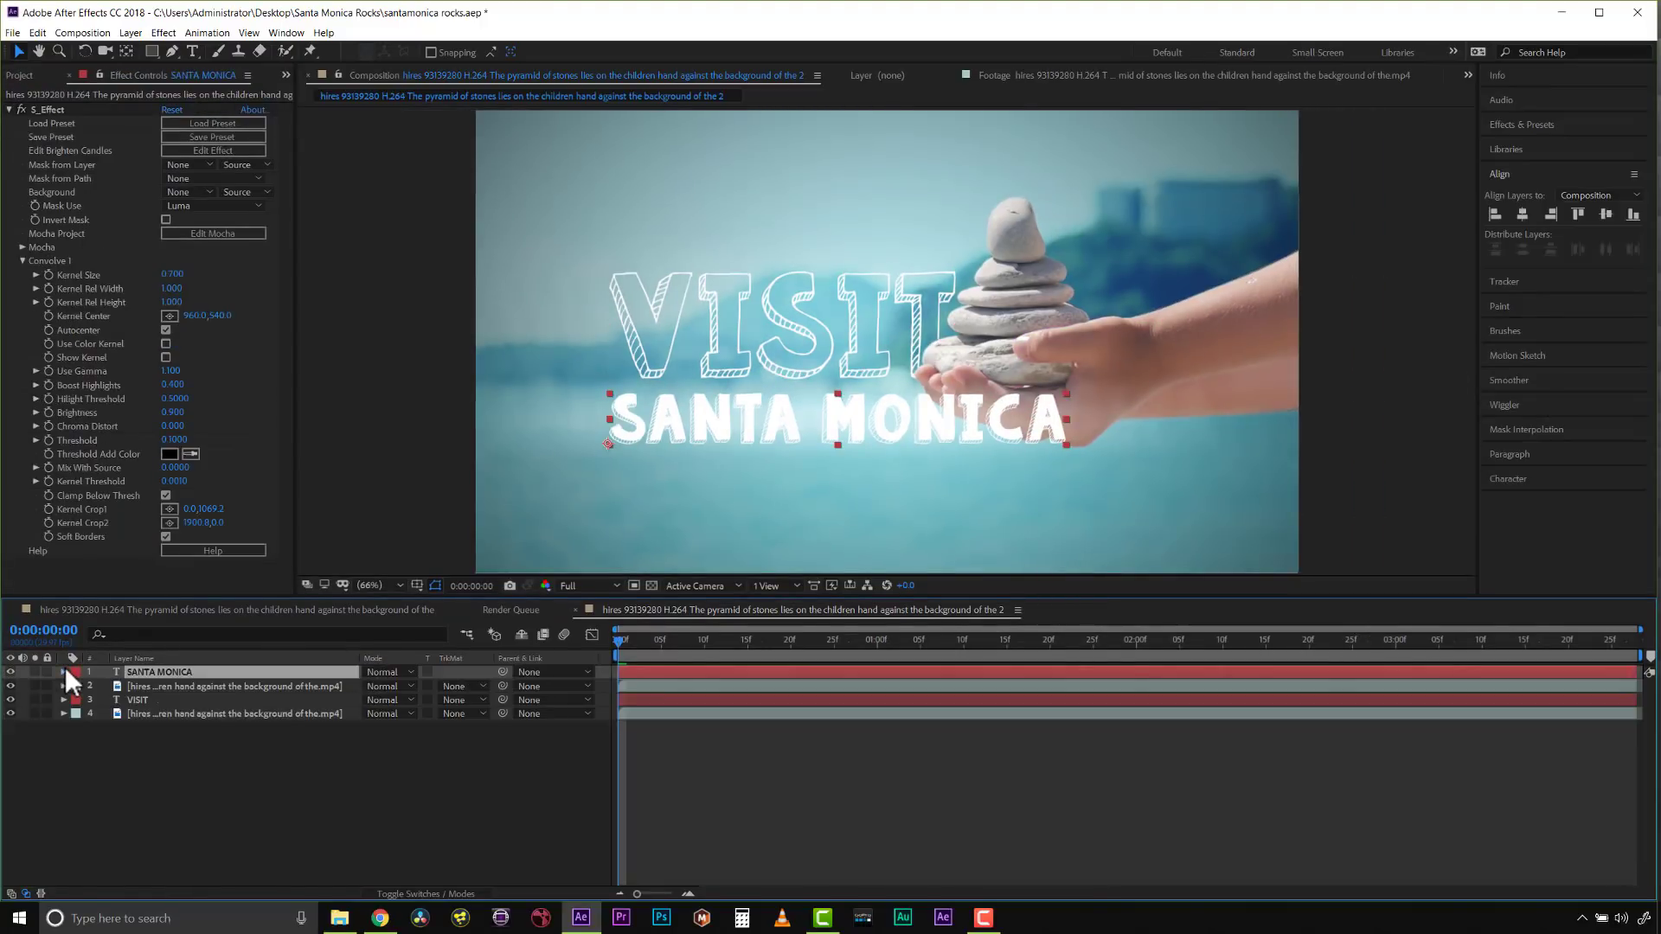
click(156, 787)
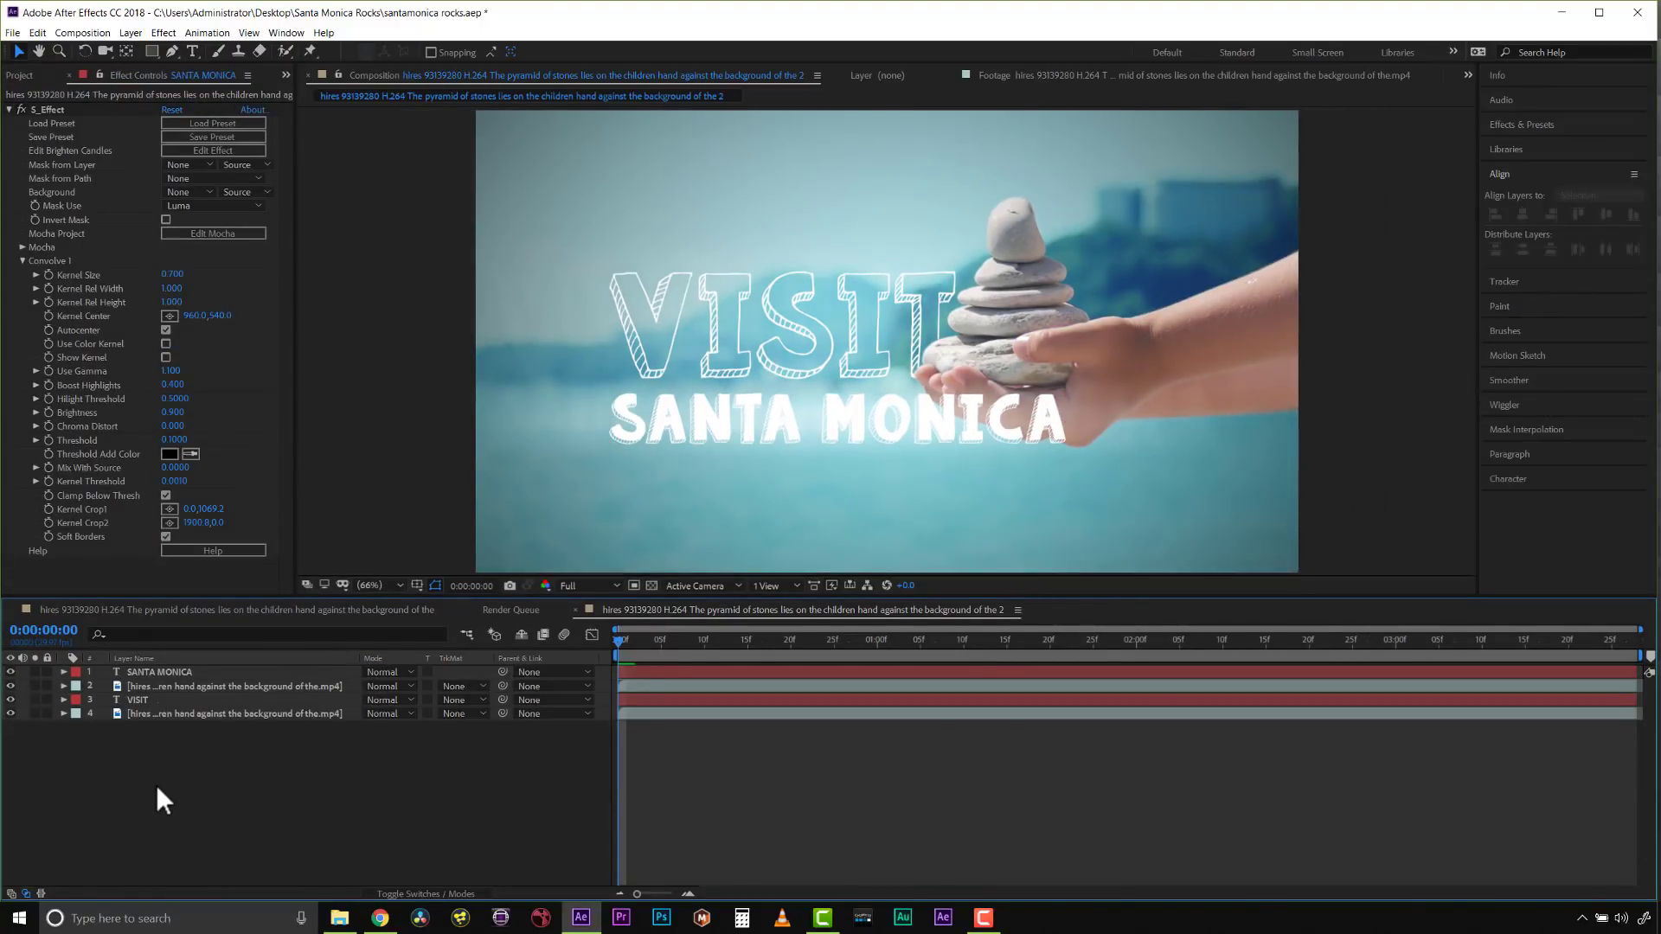
Play back the composite with both glowing titles and return to the first frame
key(space)
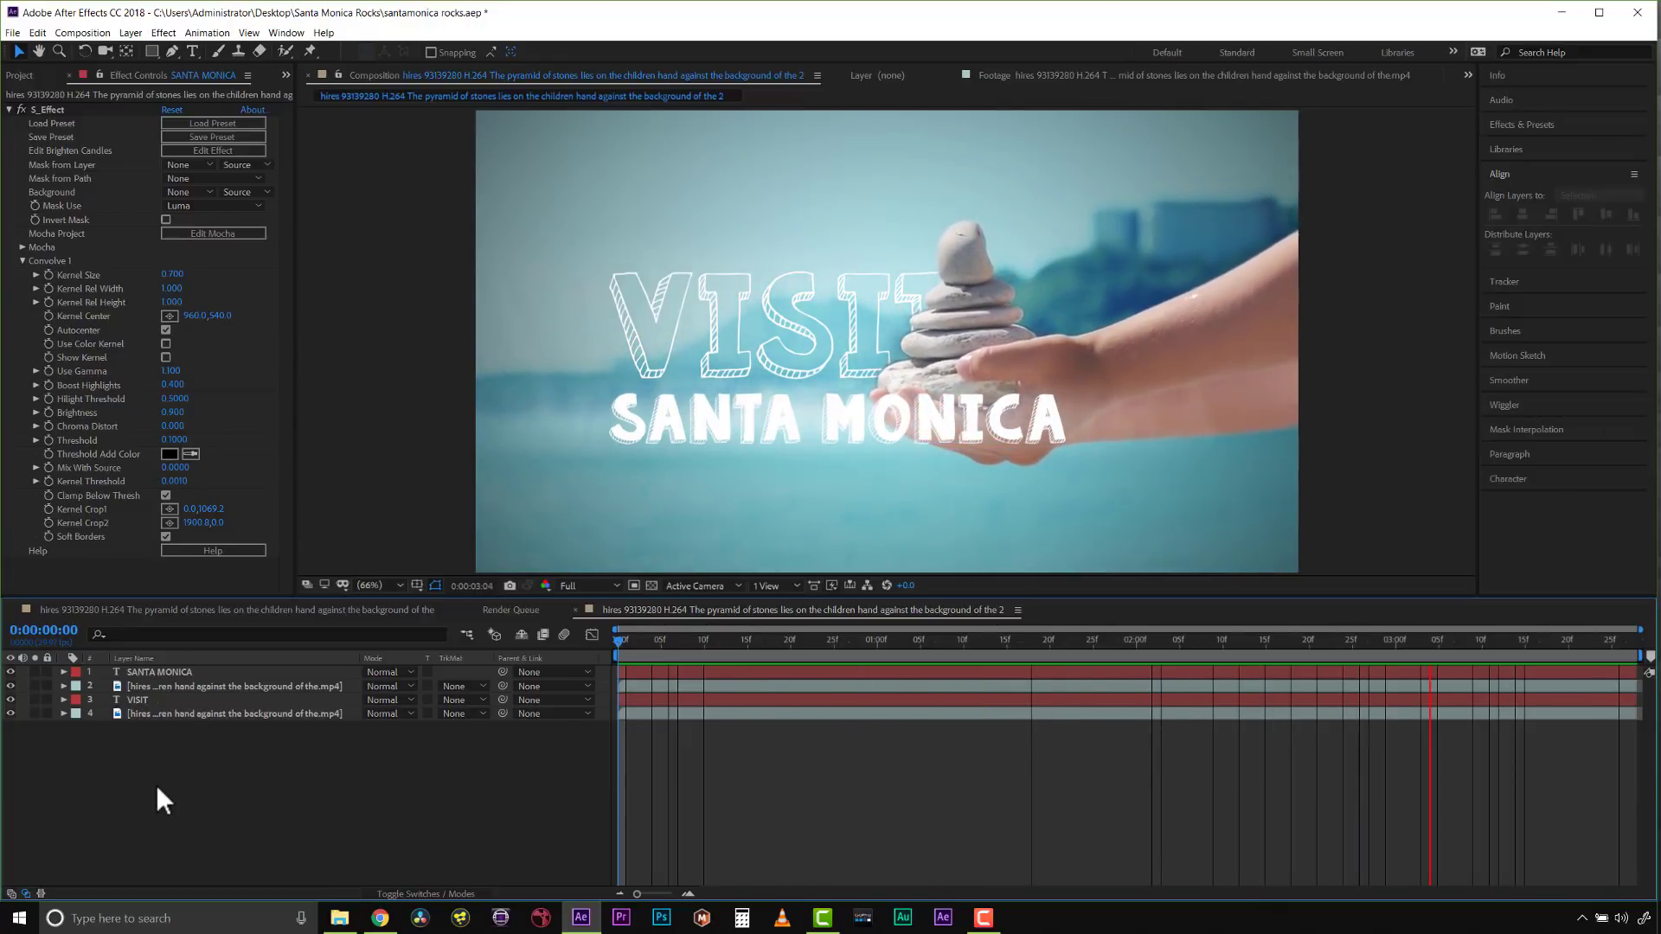
key(space)
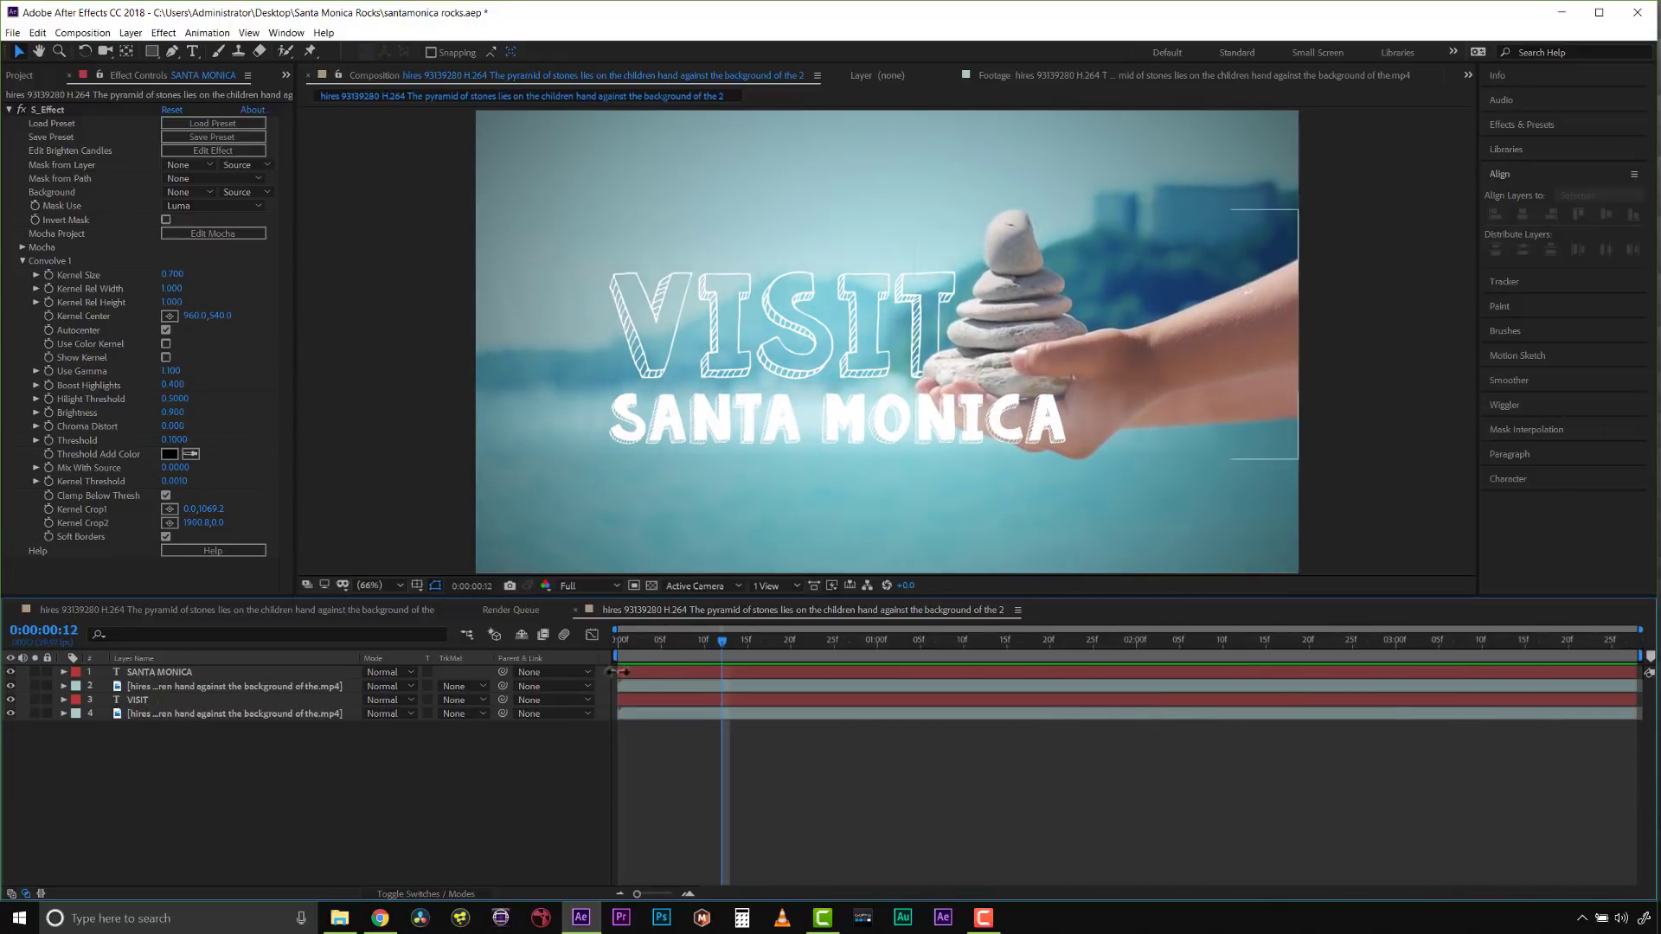
key(Home)
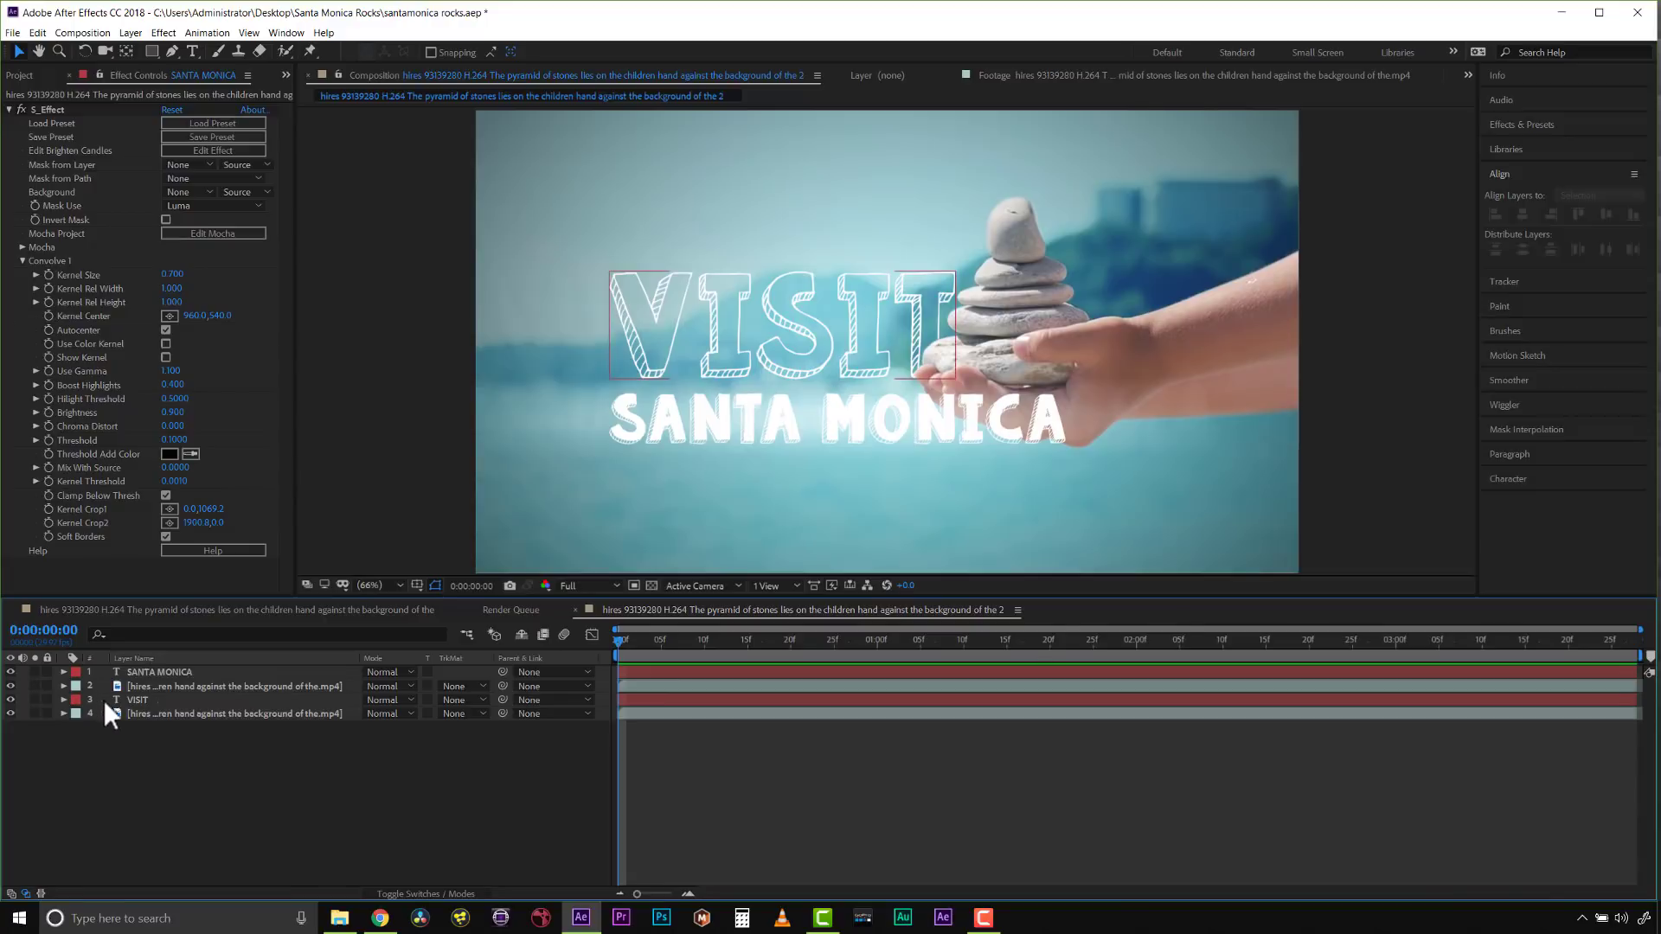
Open the rotoscoped footage layer in Mocha Pro, select the front hand roto layer and check its track with the surface shown
click(154, 687)
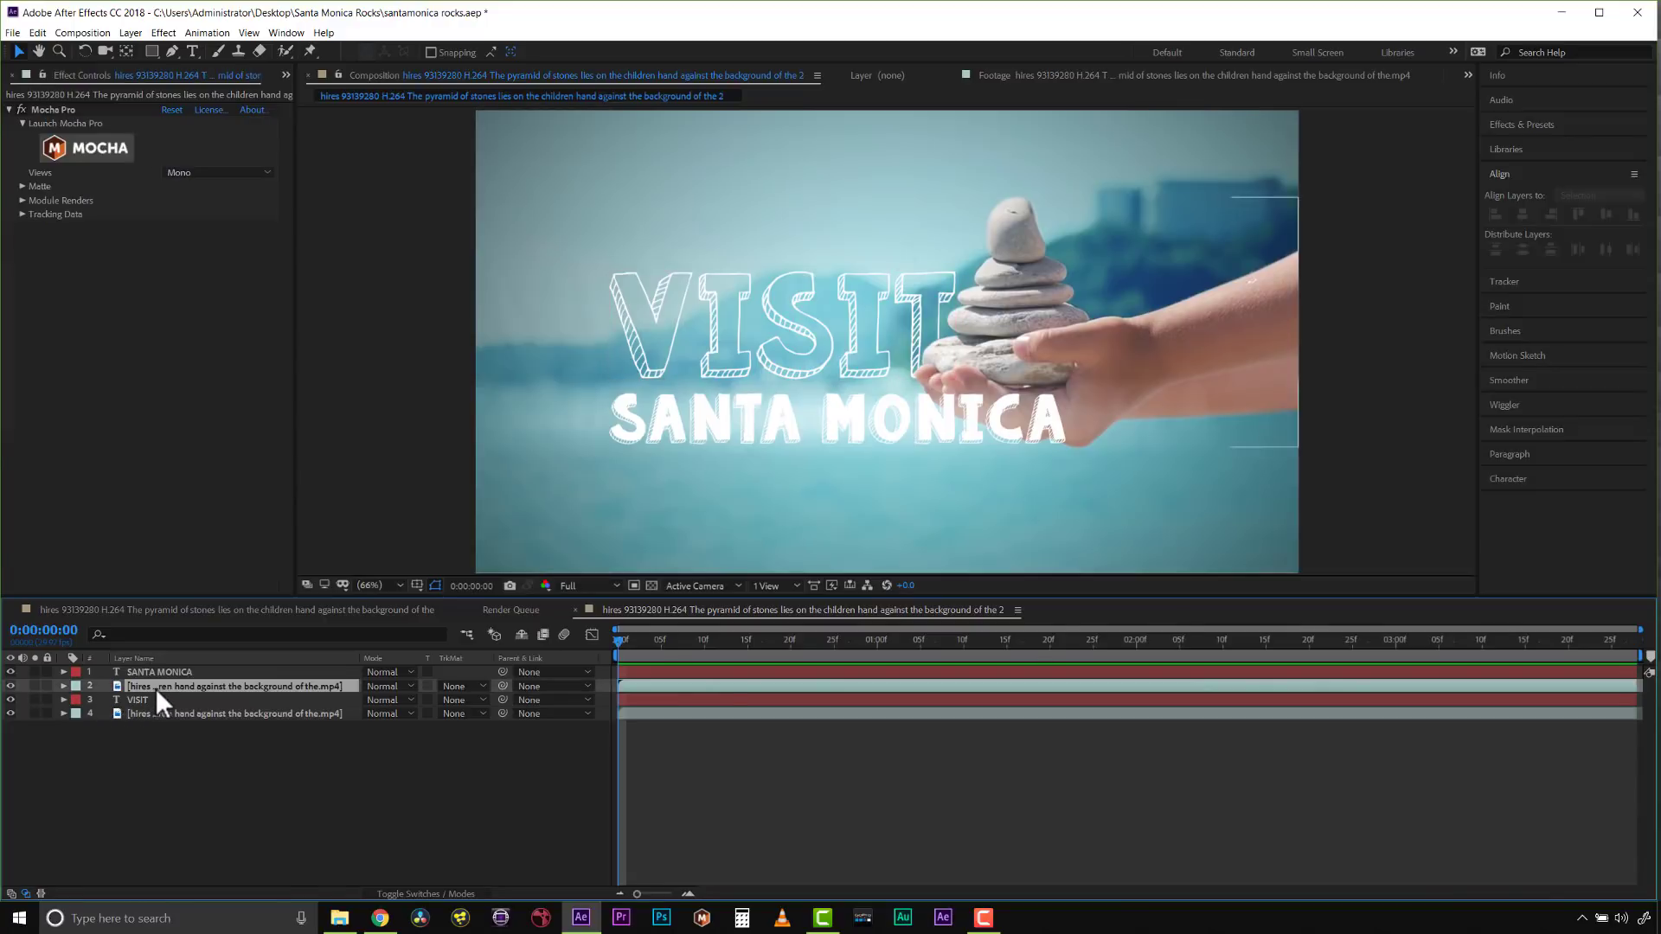
click(88, 151)
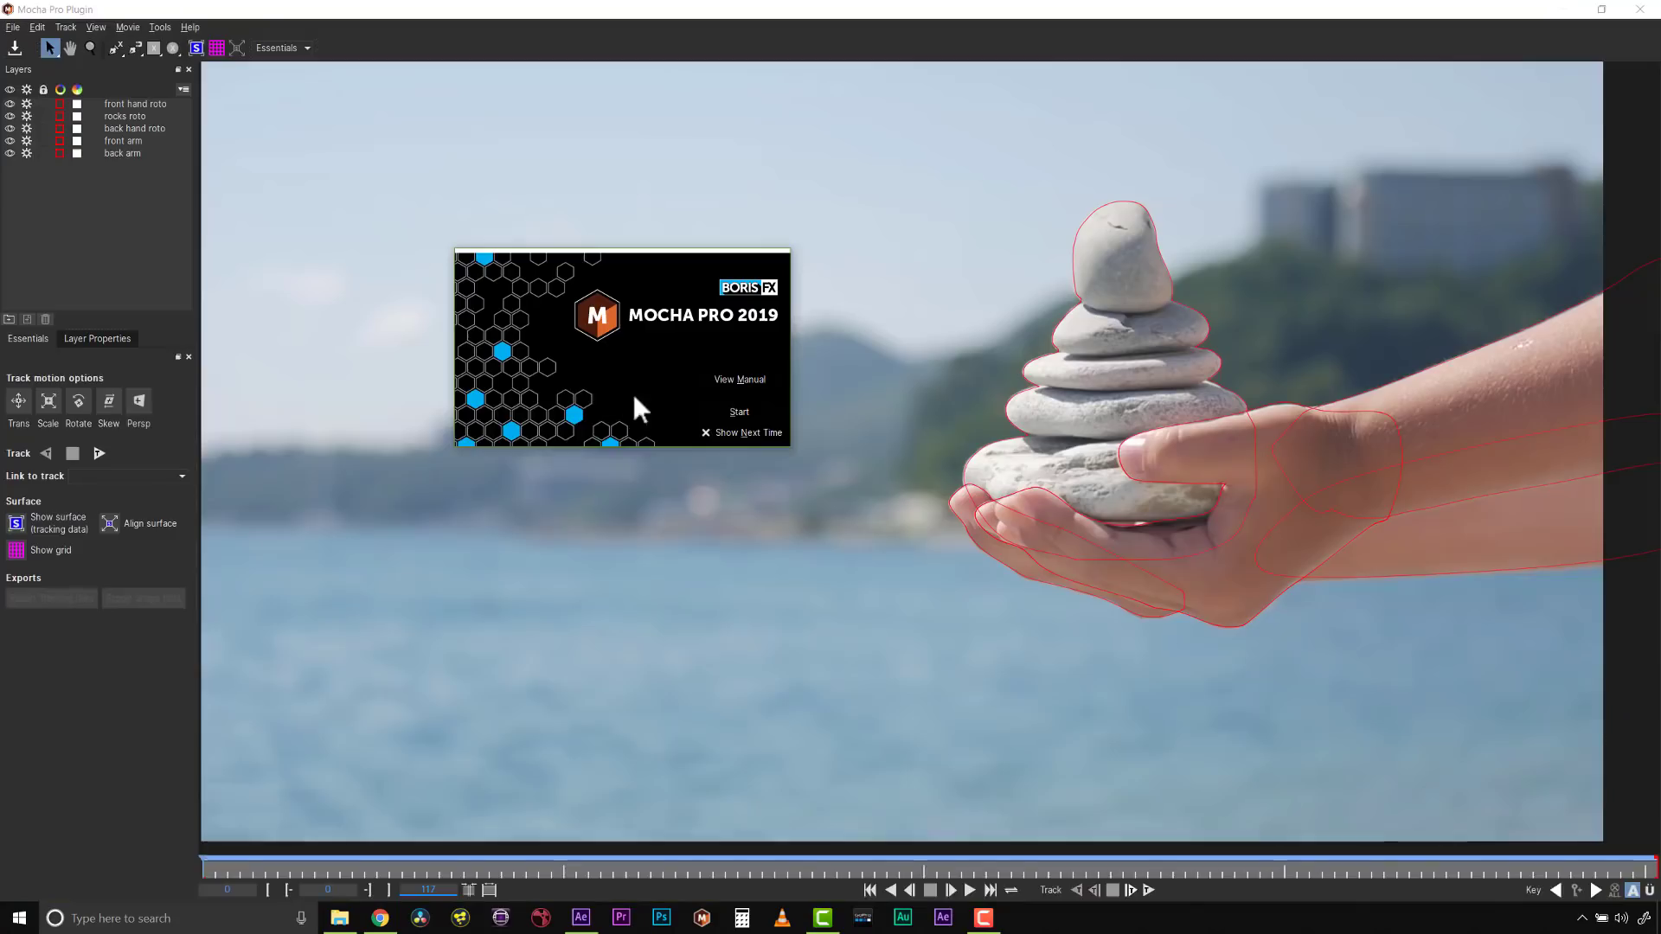
click(1269, 415)
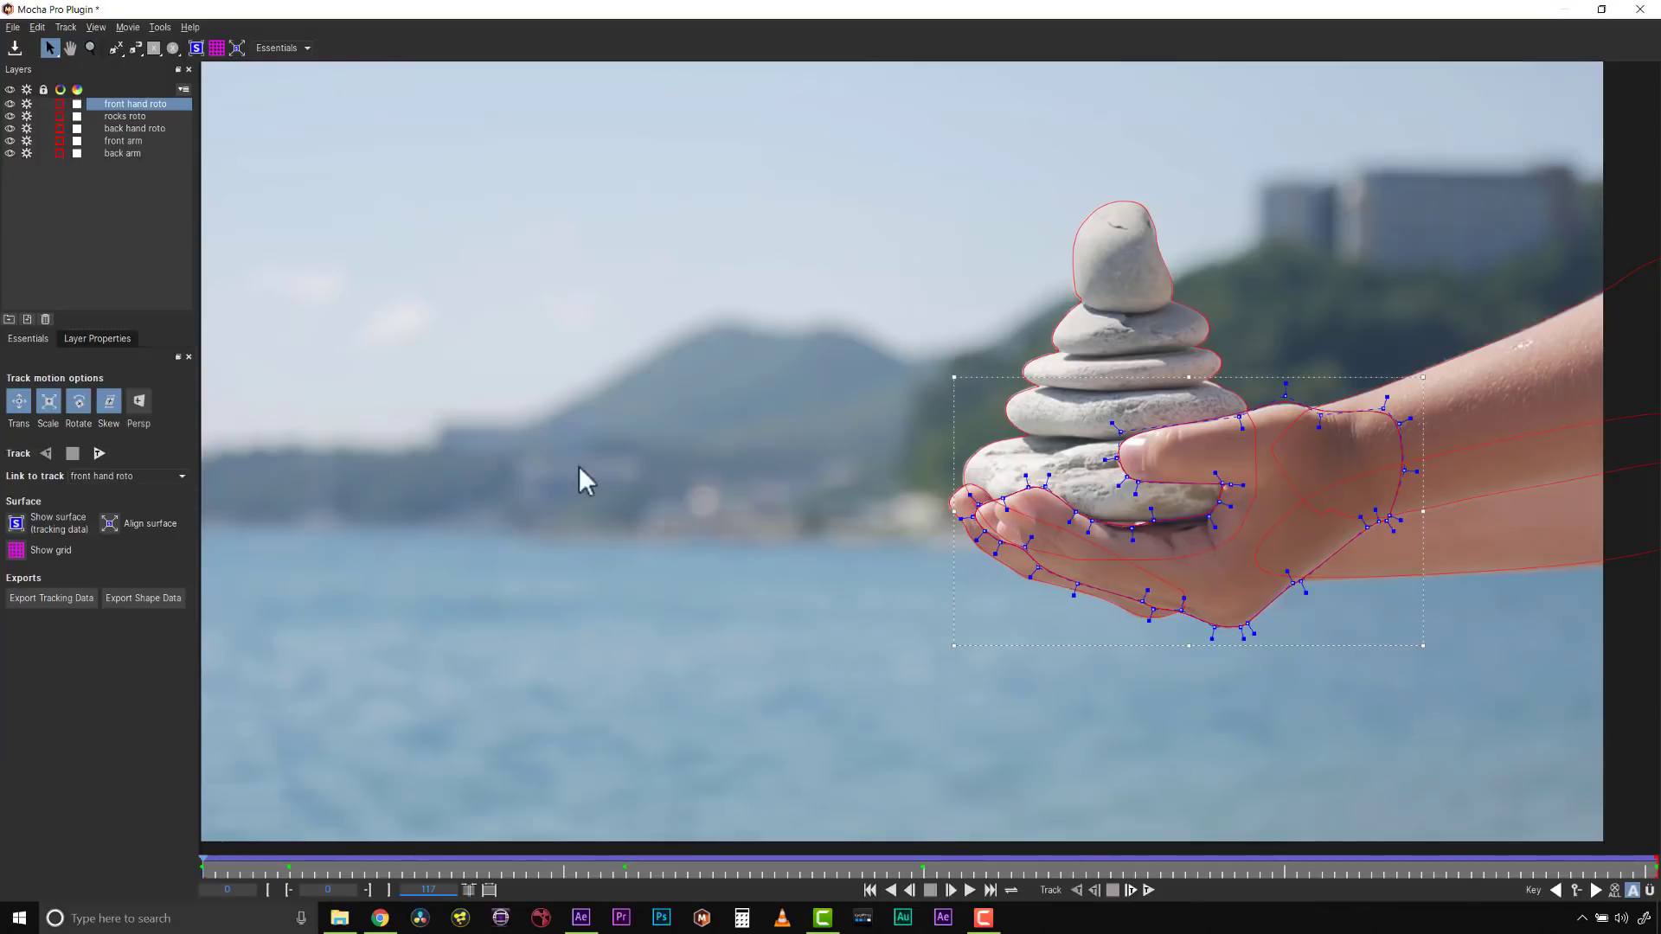
click(196, 47)
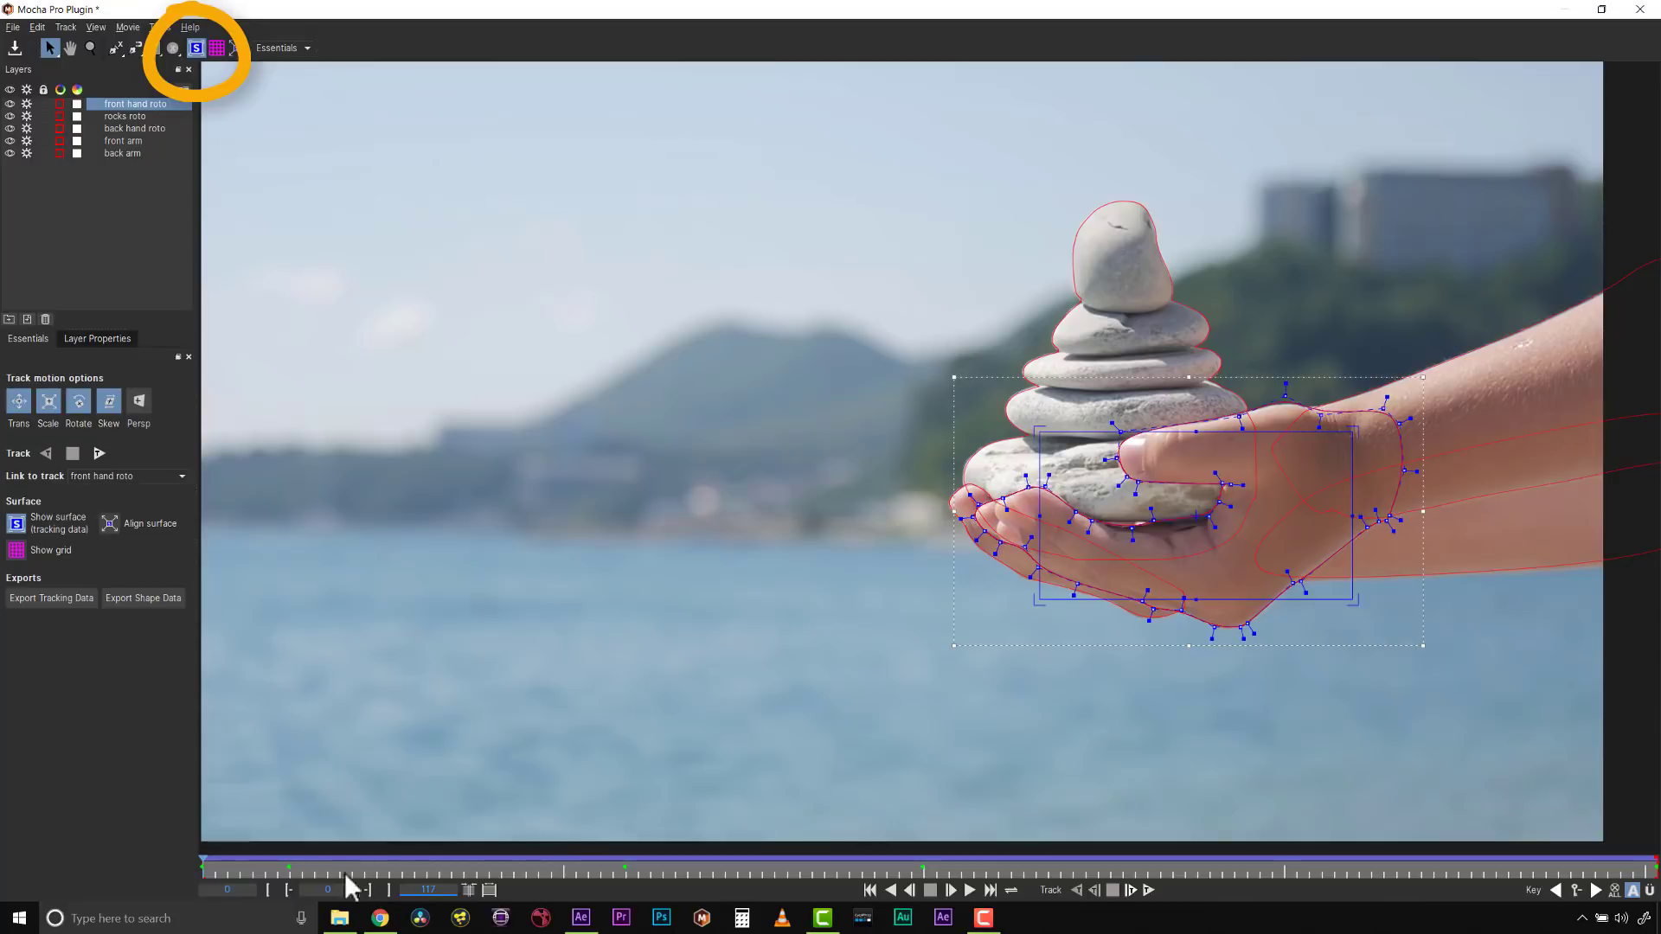
key(space)
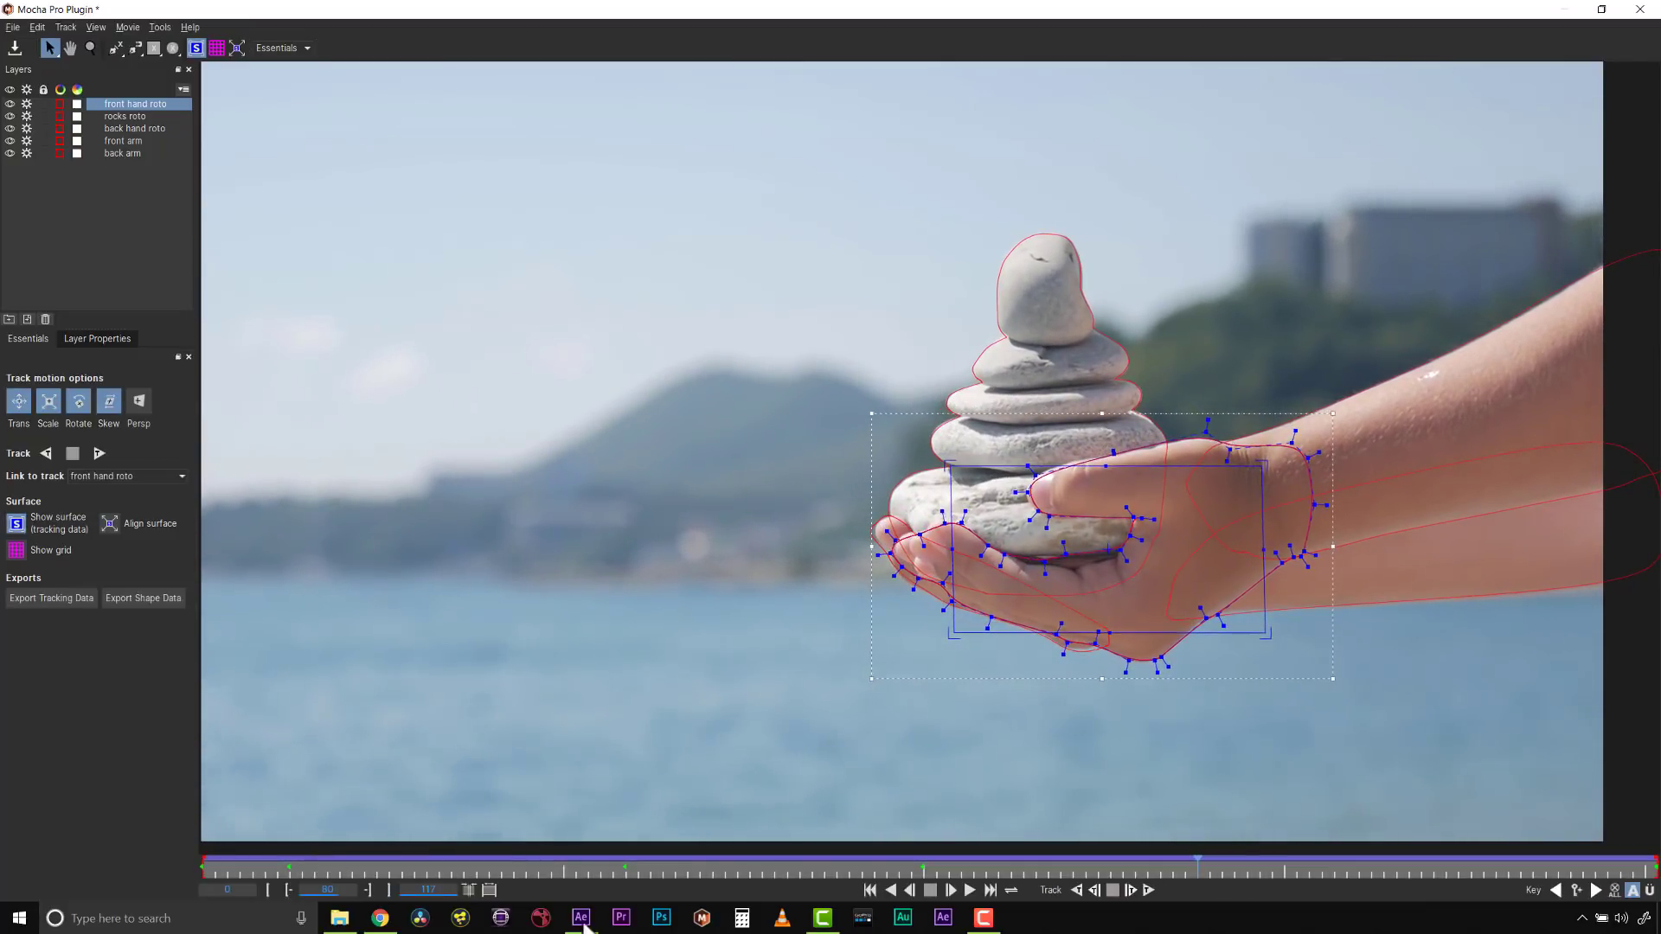
drag(1194, 864, 174, 794)
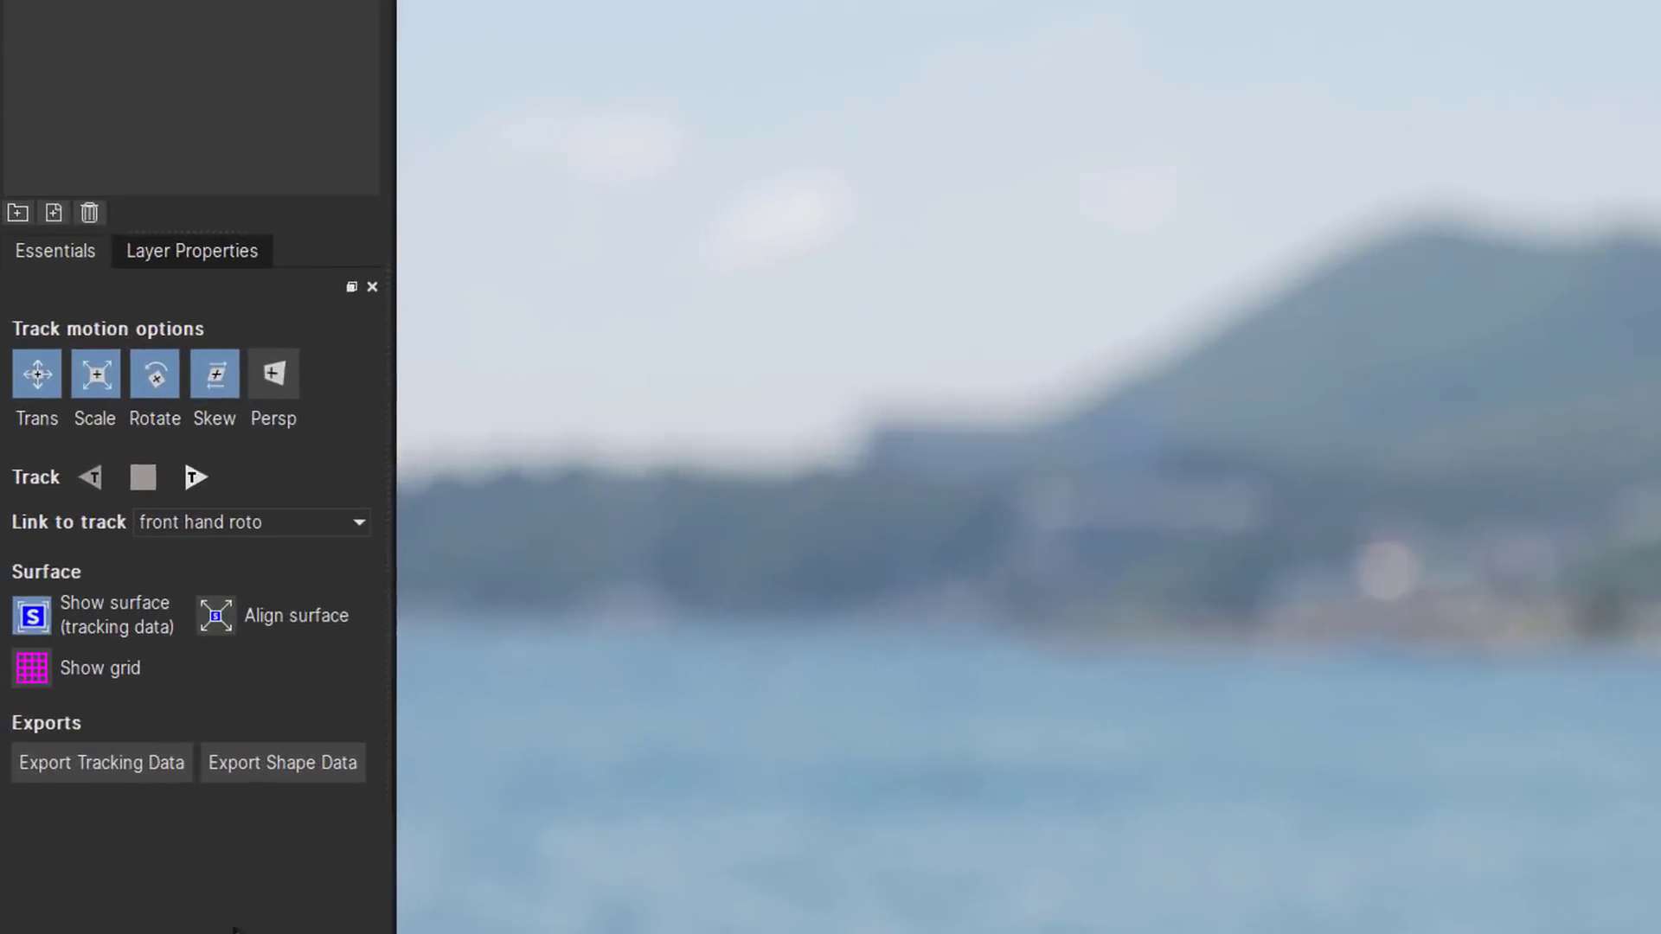
Open the tracking data export for the front hand roto layer and look through the available formats
click(135, 768)
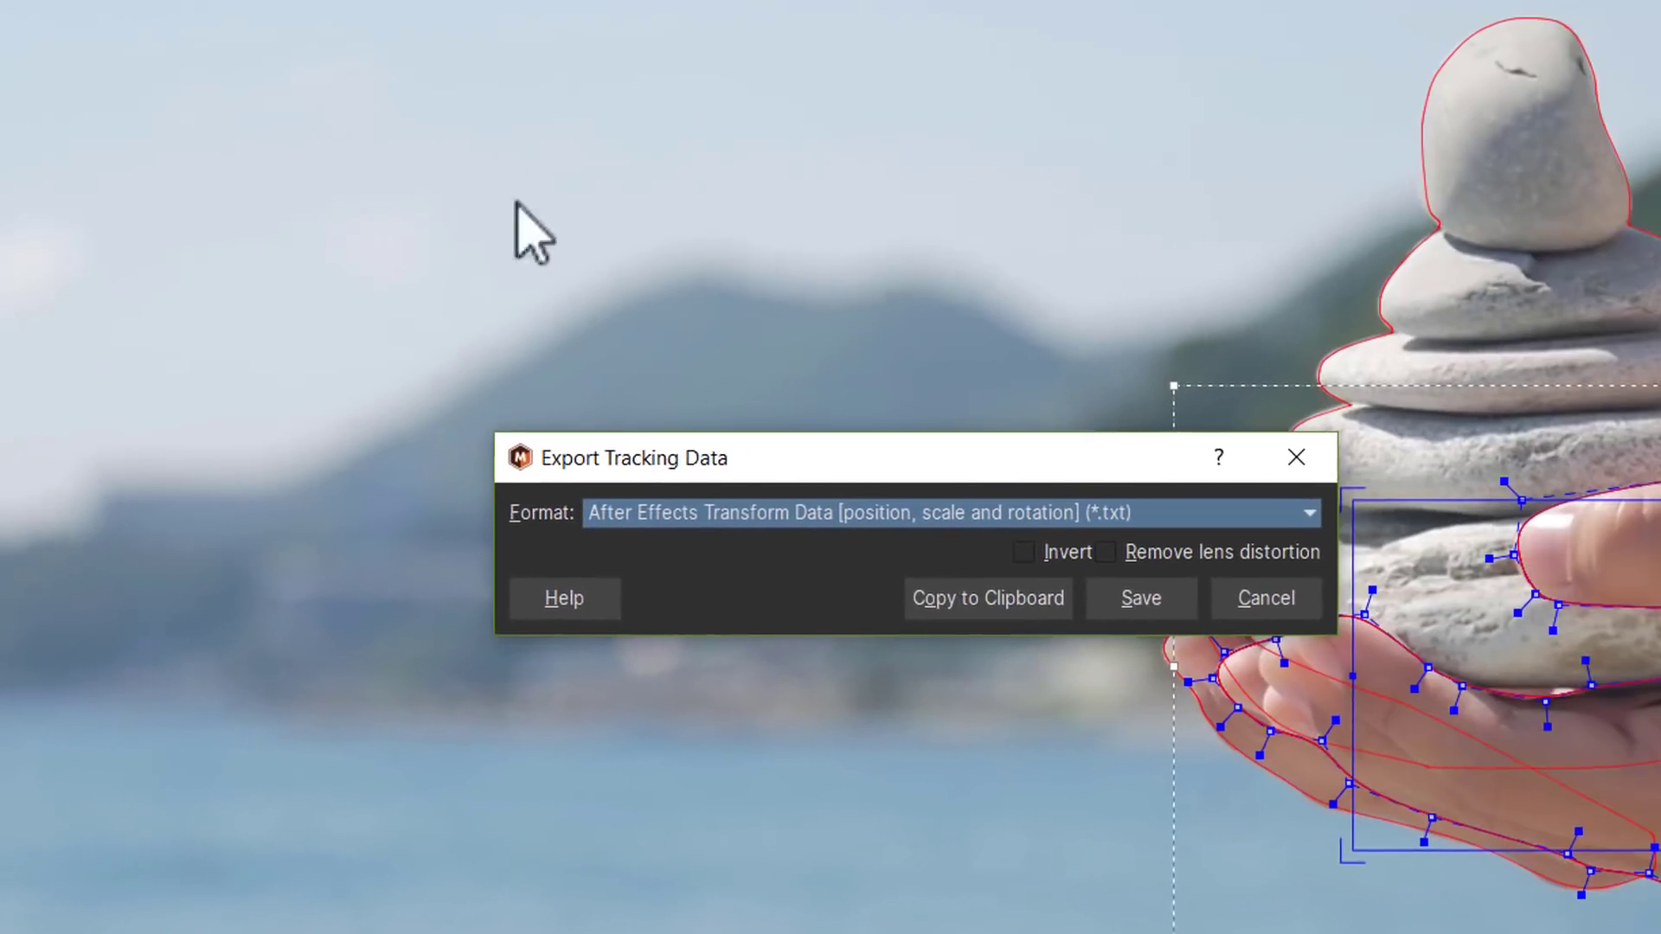
click(739, 519)
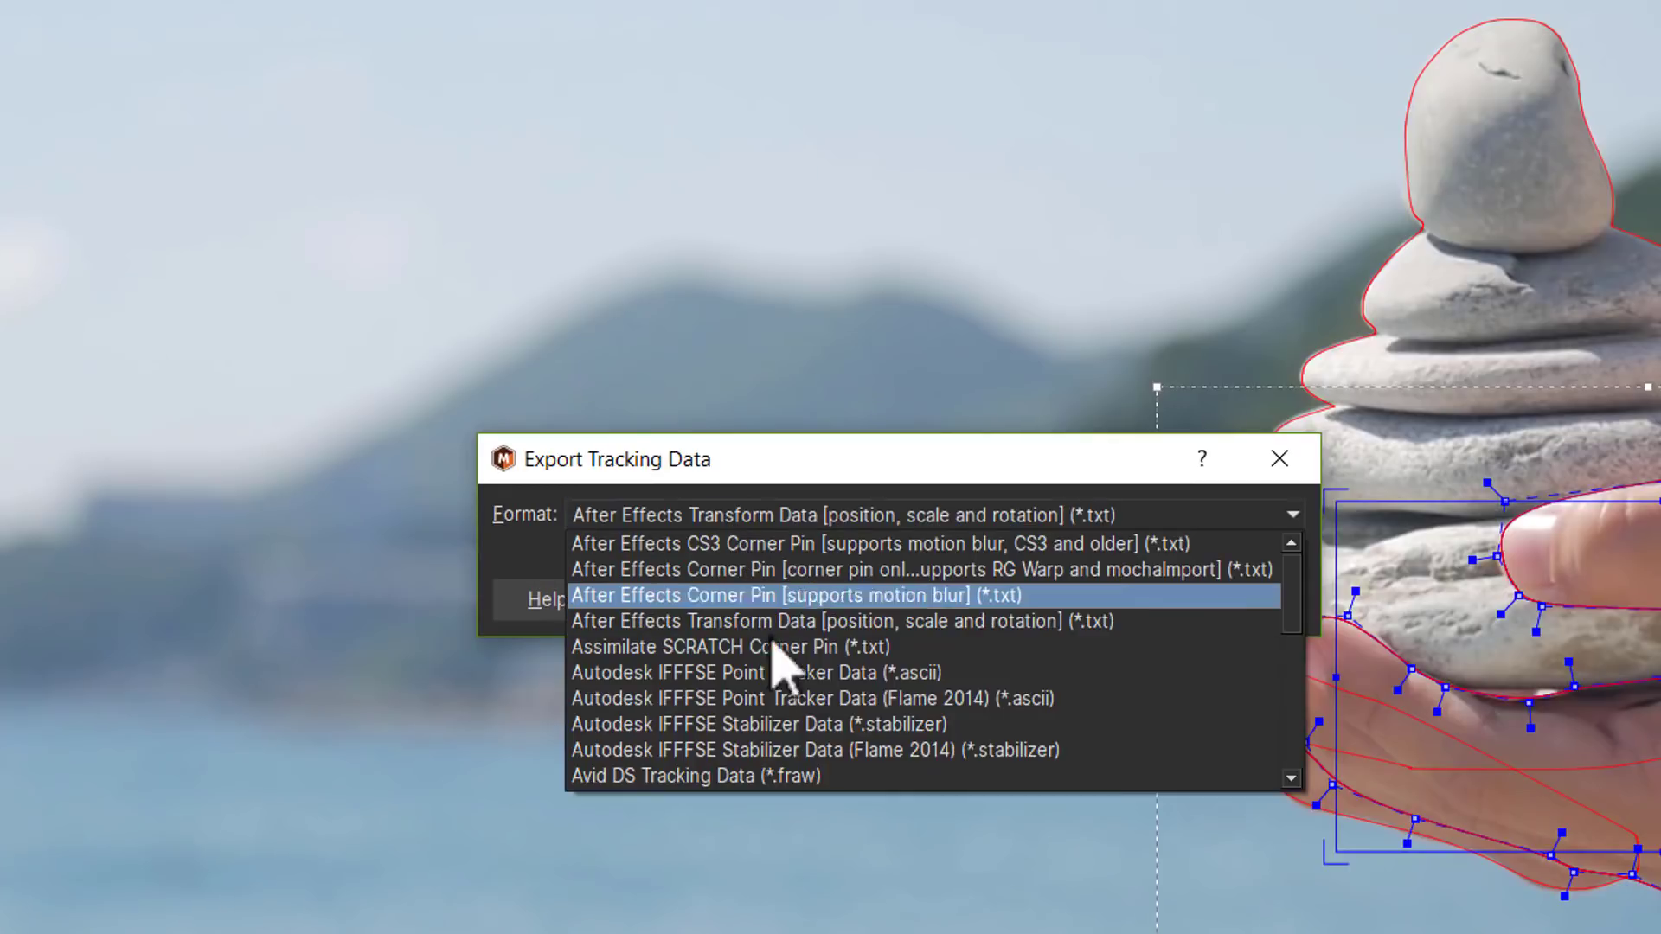
scroll(814, 700, down, 4)
scroll(797, 692, down, 1)
scroll(796, 688, up, 8)
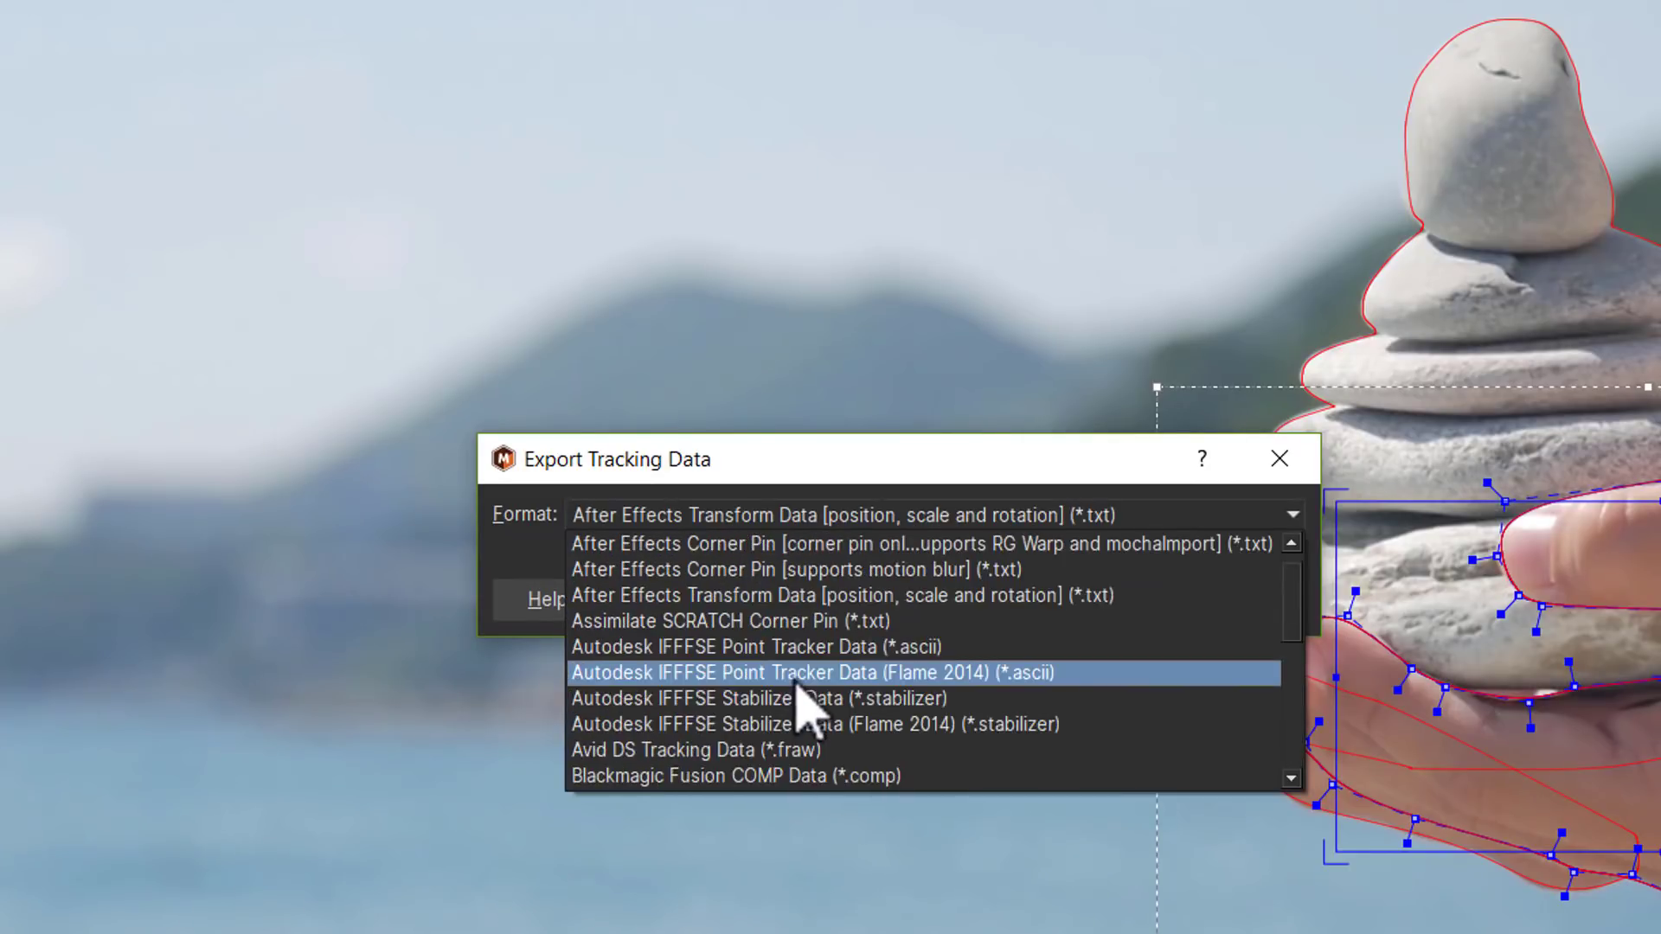
scroll(796, 685, down, 2)
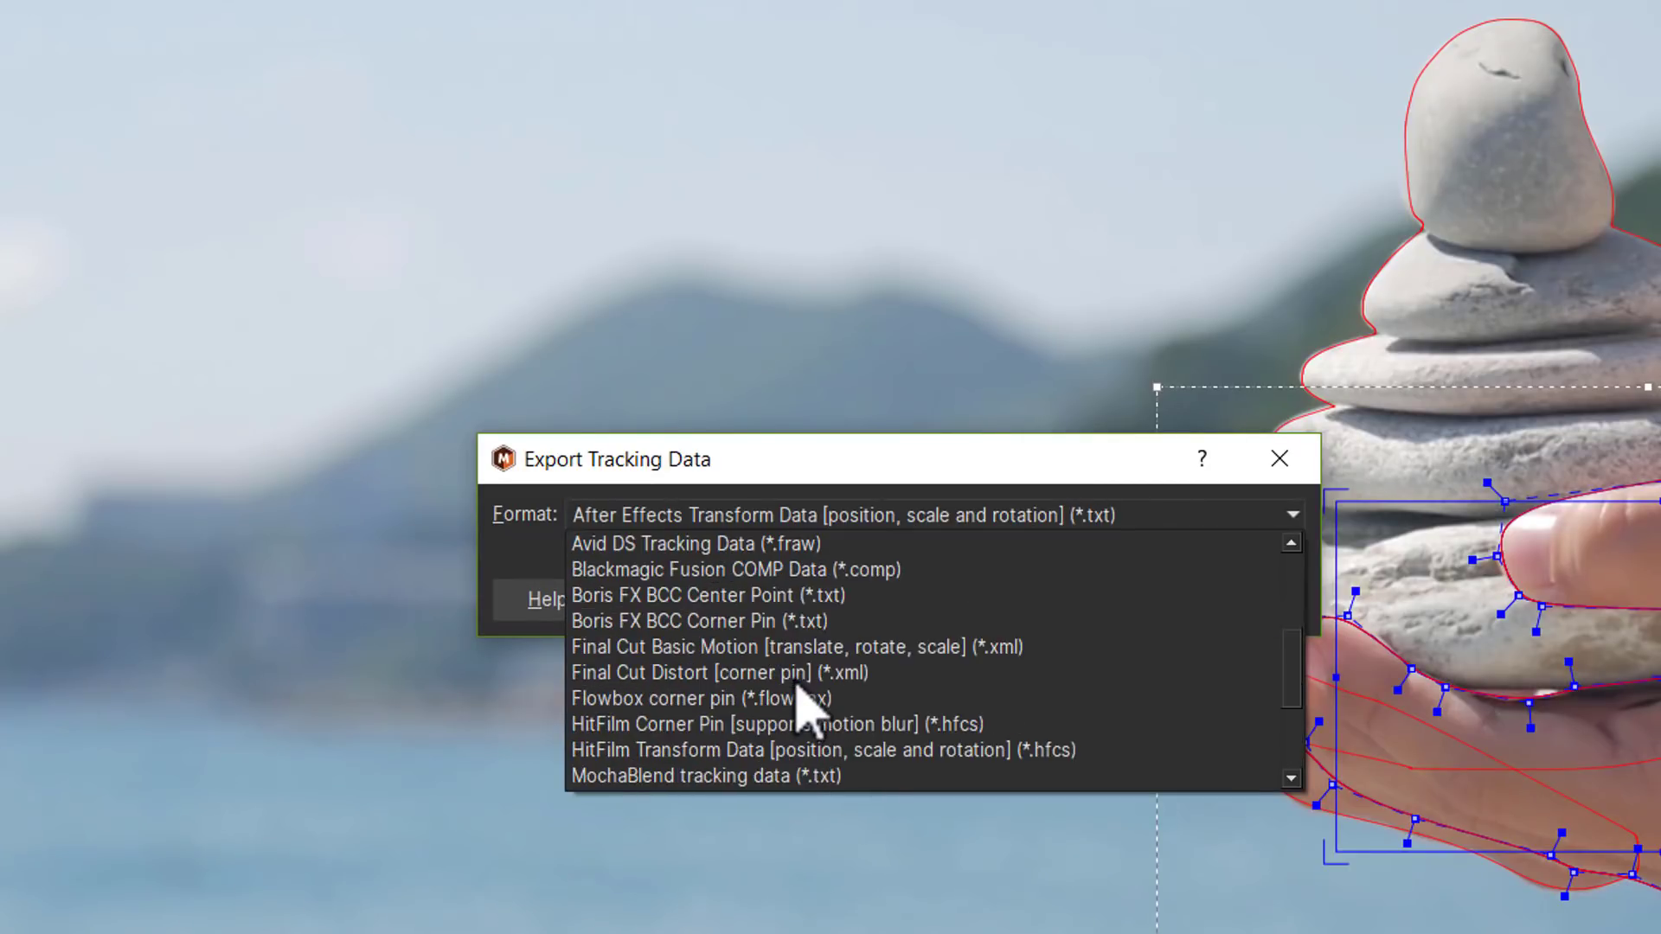
scroll(797, 684, down, 2)
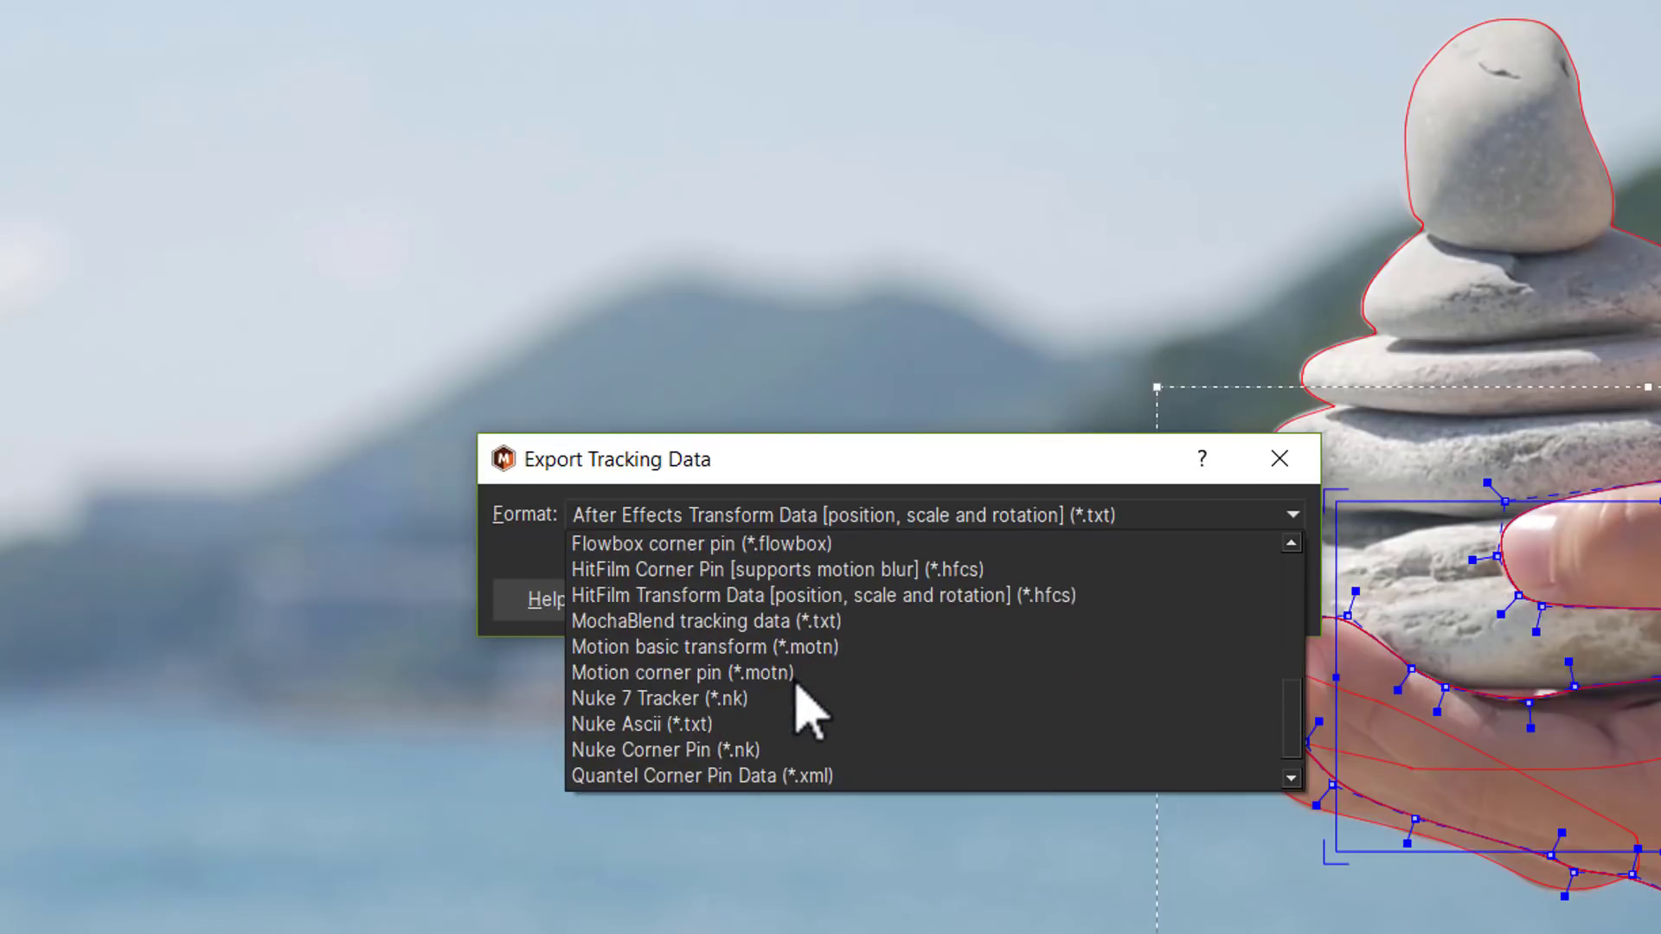
scroll(795, 682, down, 1)
click(791, 458)
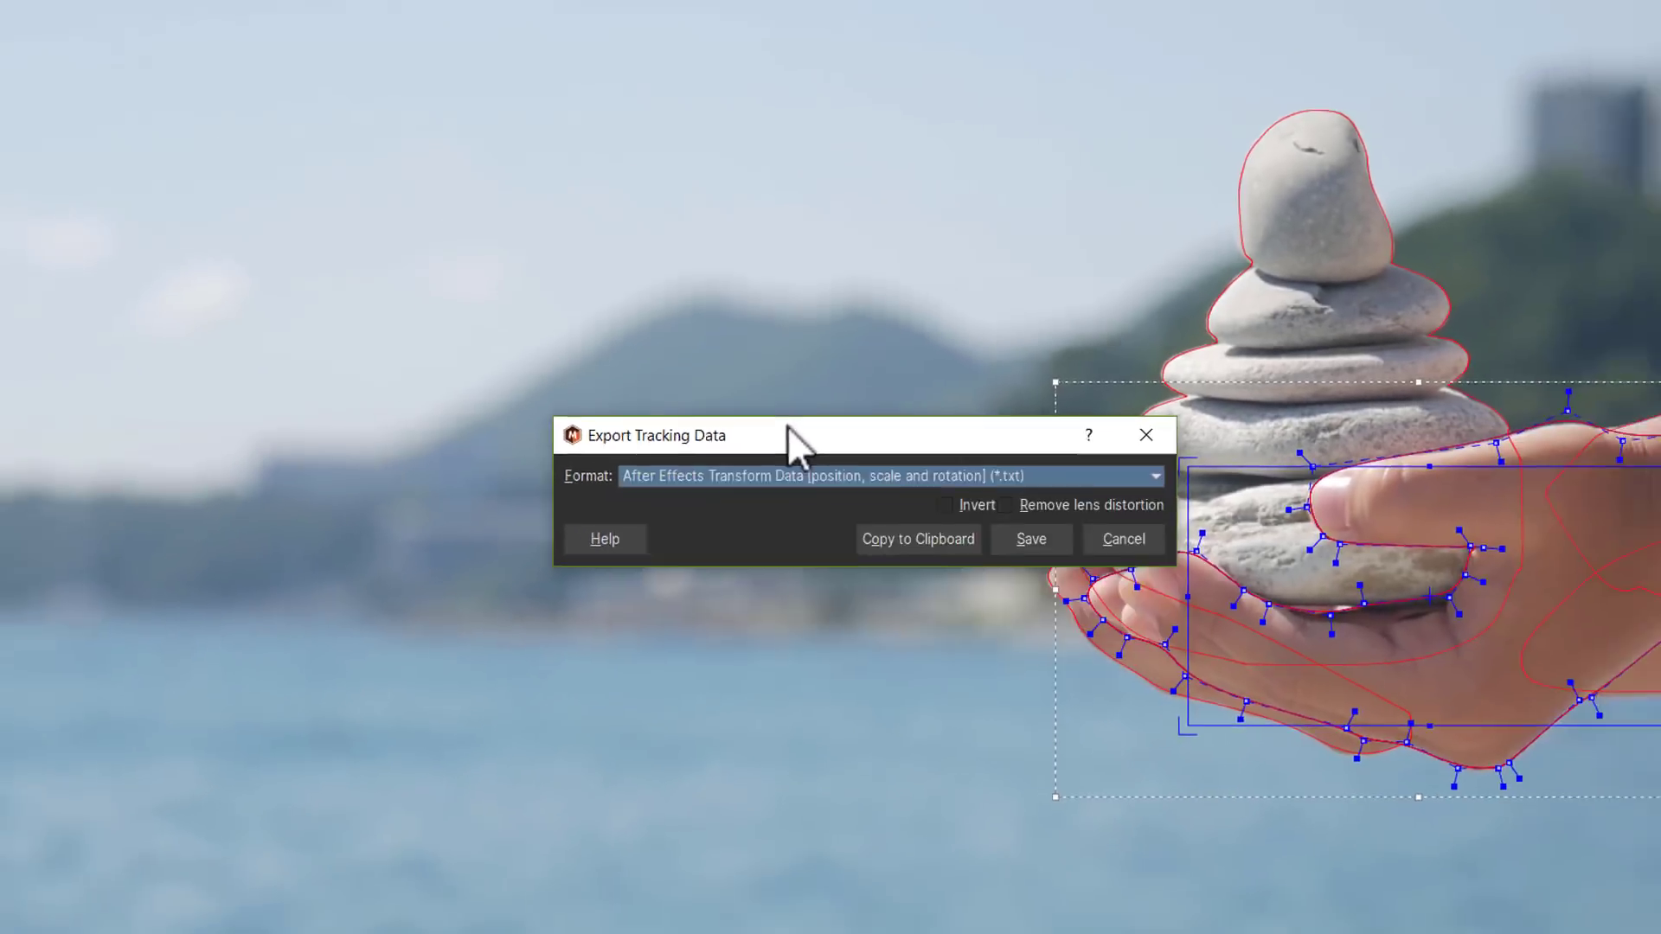
Copy the front hand roto tracking to the clipboard as After Effects Transform Data and close Mocha Pro
click(777, 515)
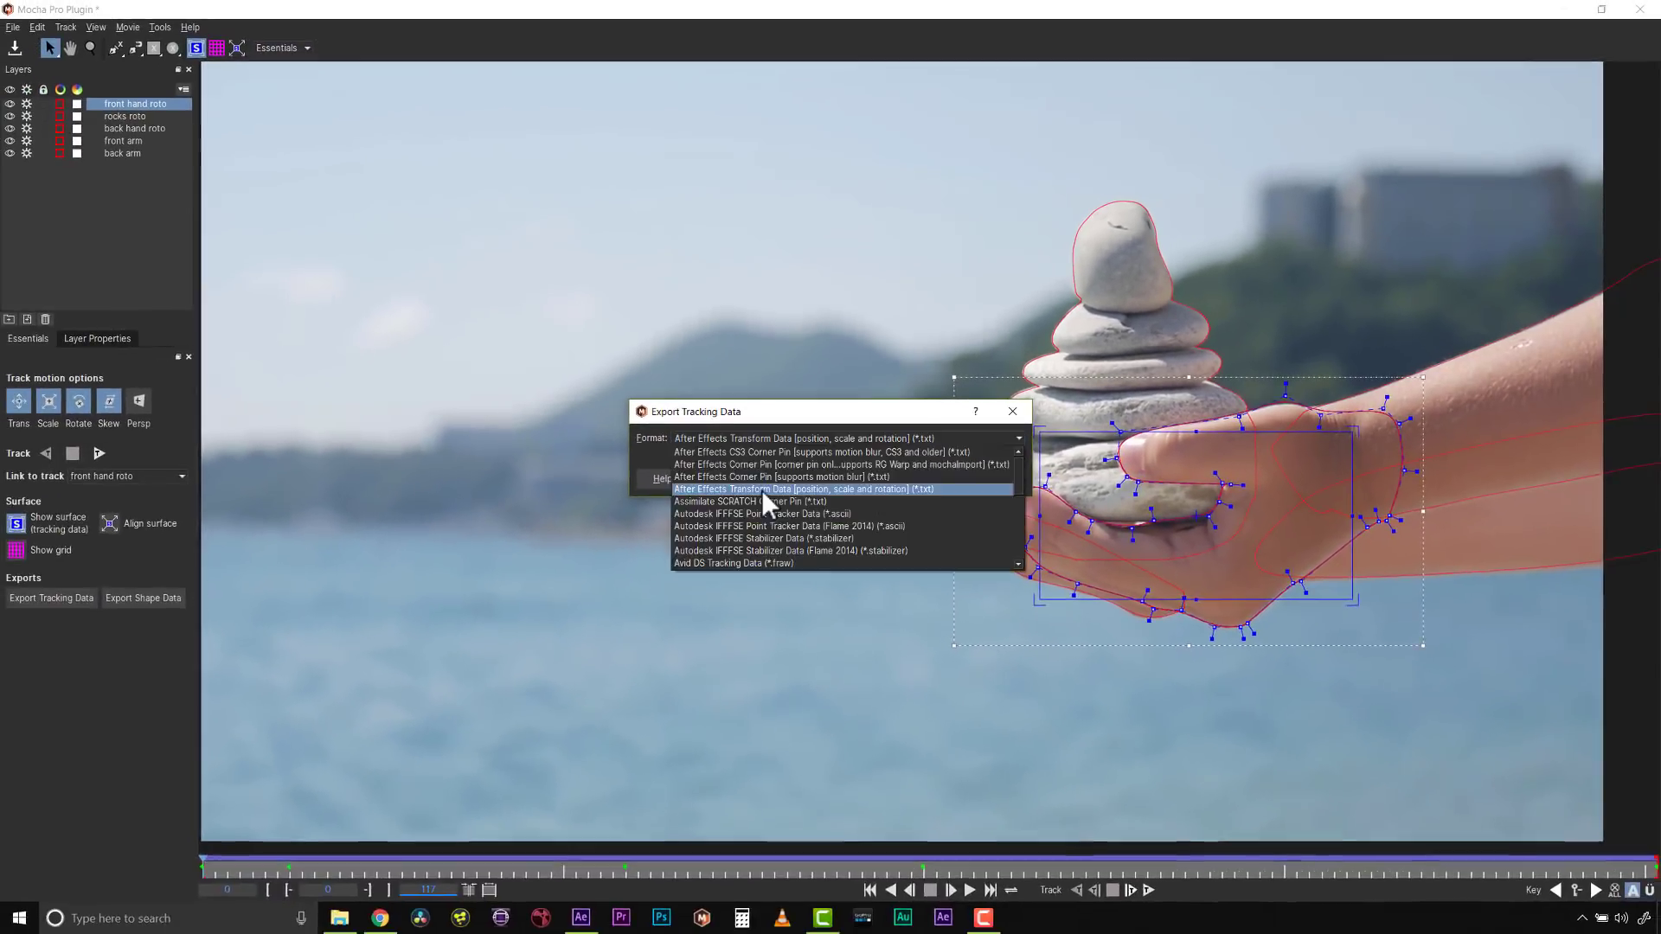
click(882, 490)
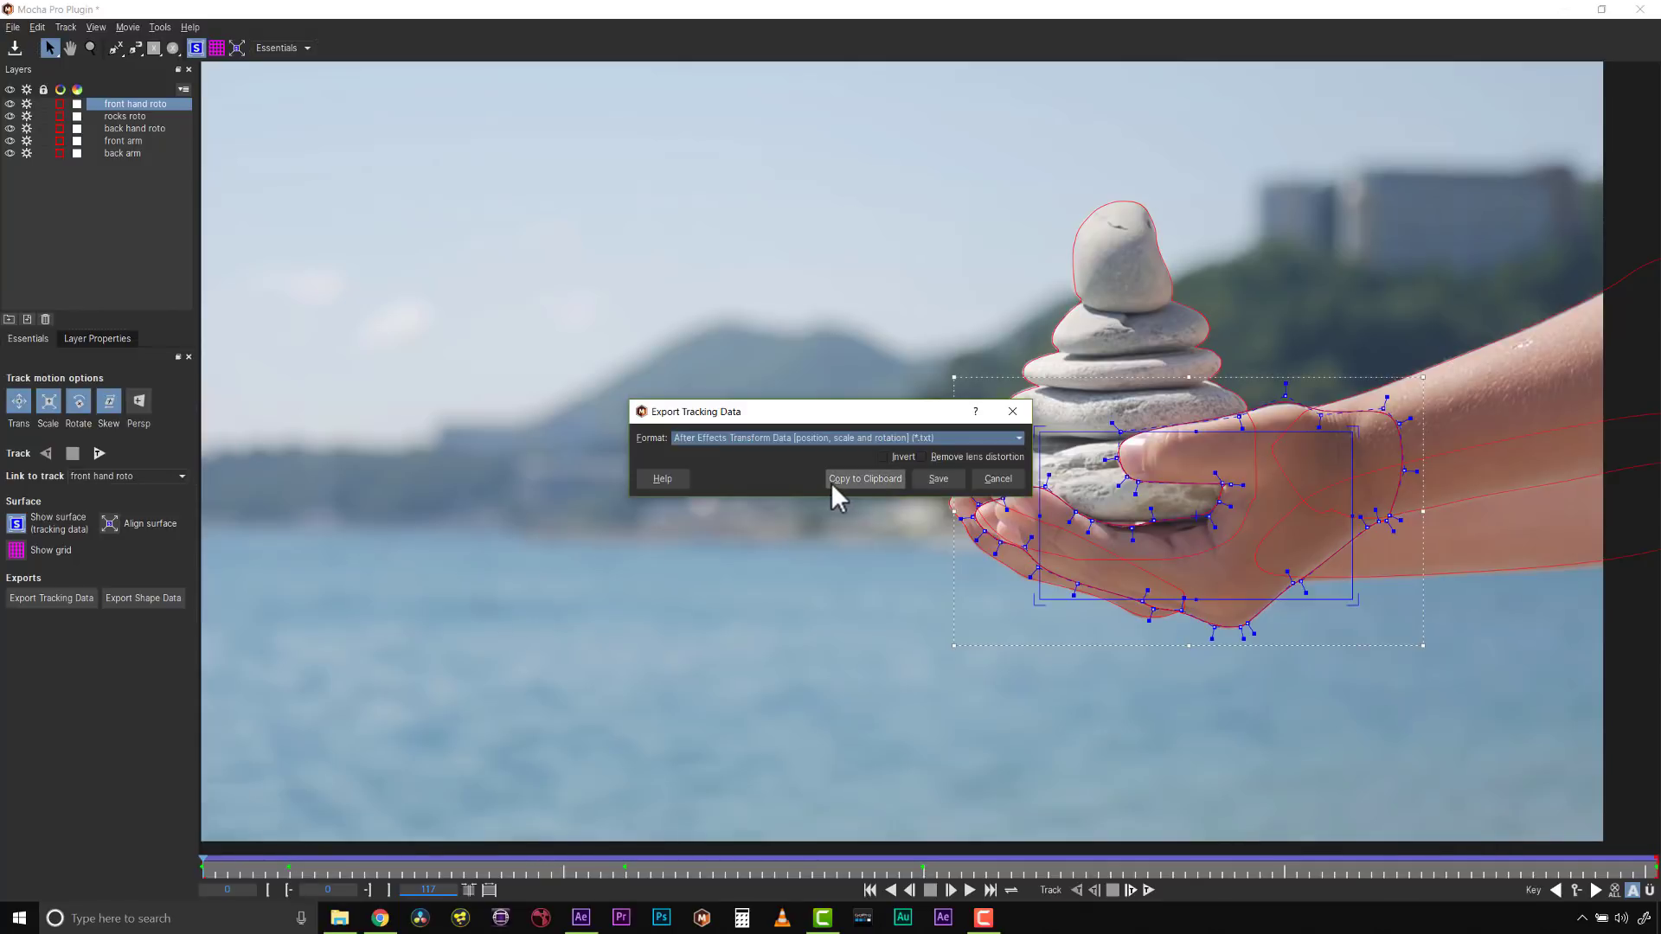
click(843, 480)
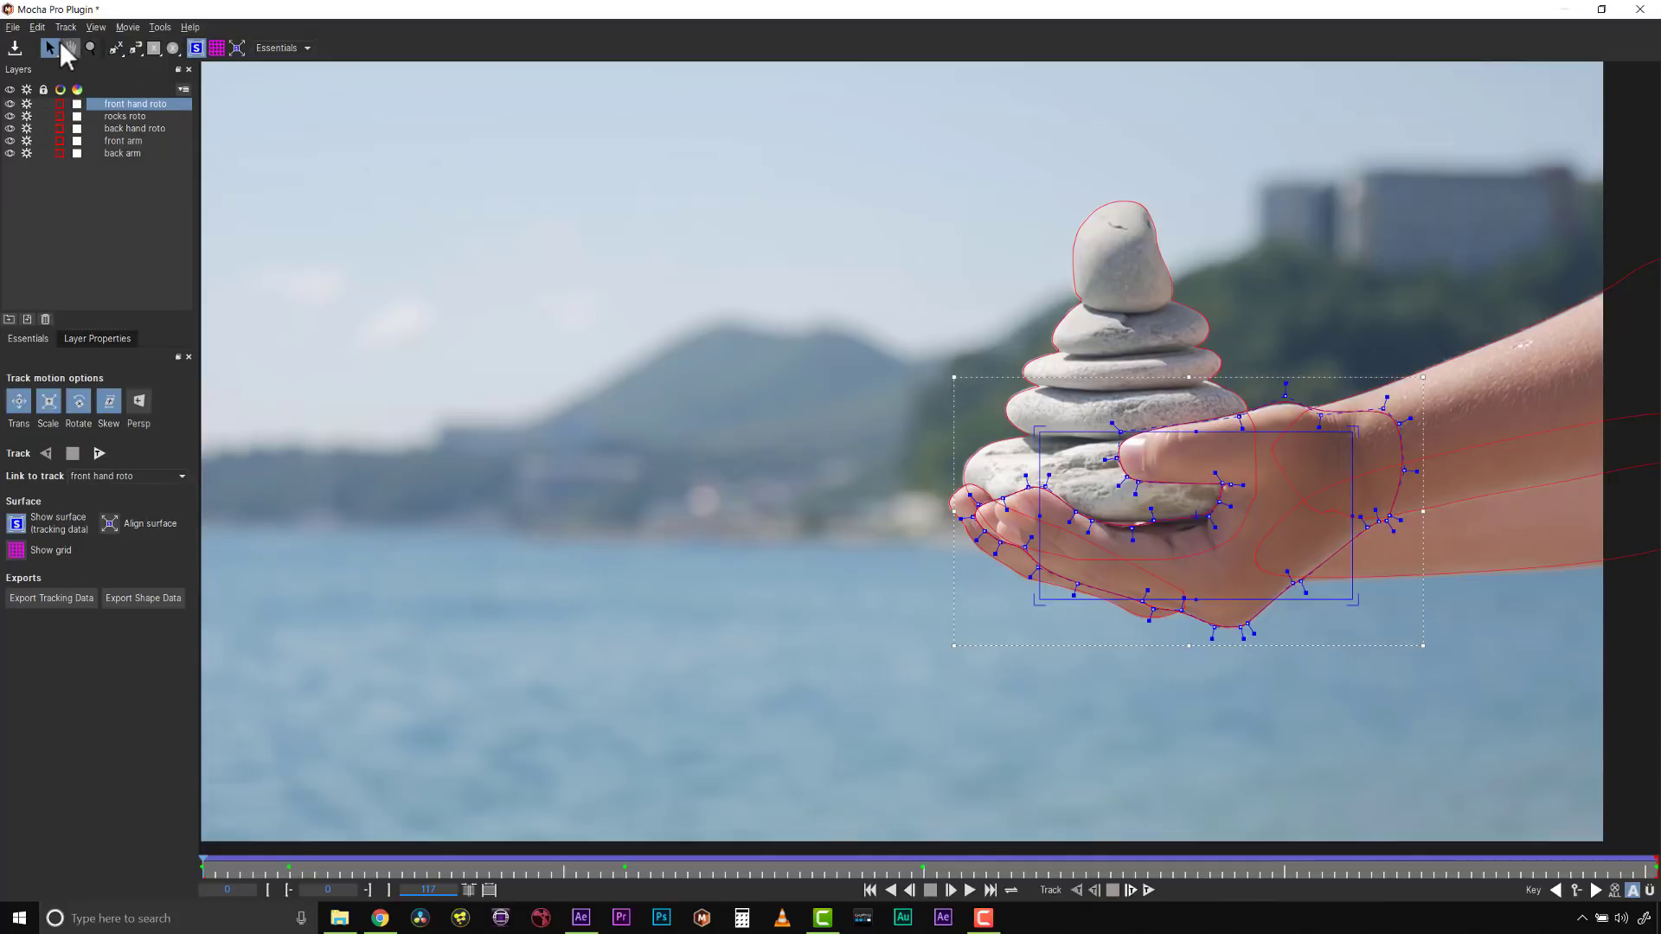
click(1638, 9)
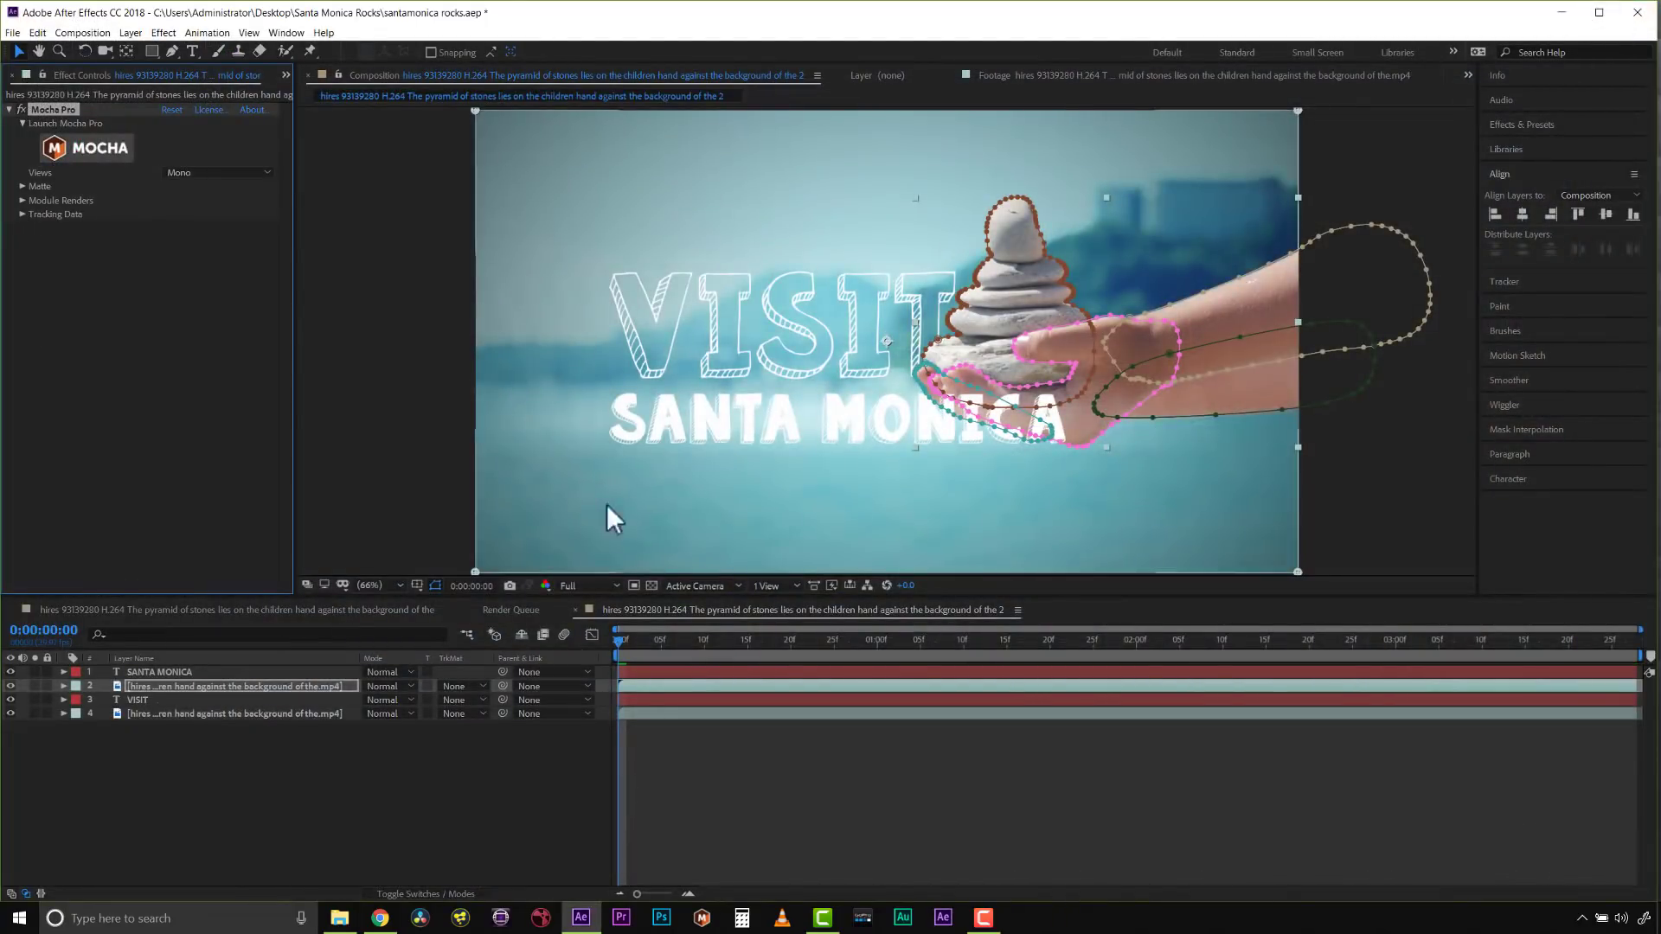
Create a null object and move it to the bottom of the layer stack
click(138, 33)
mouse_move(146, 50)
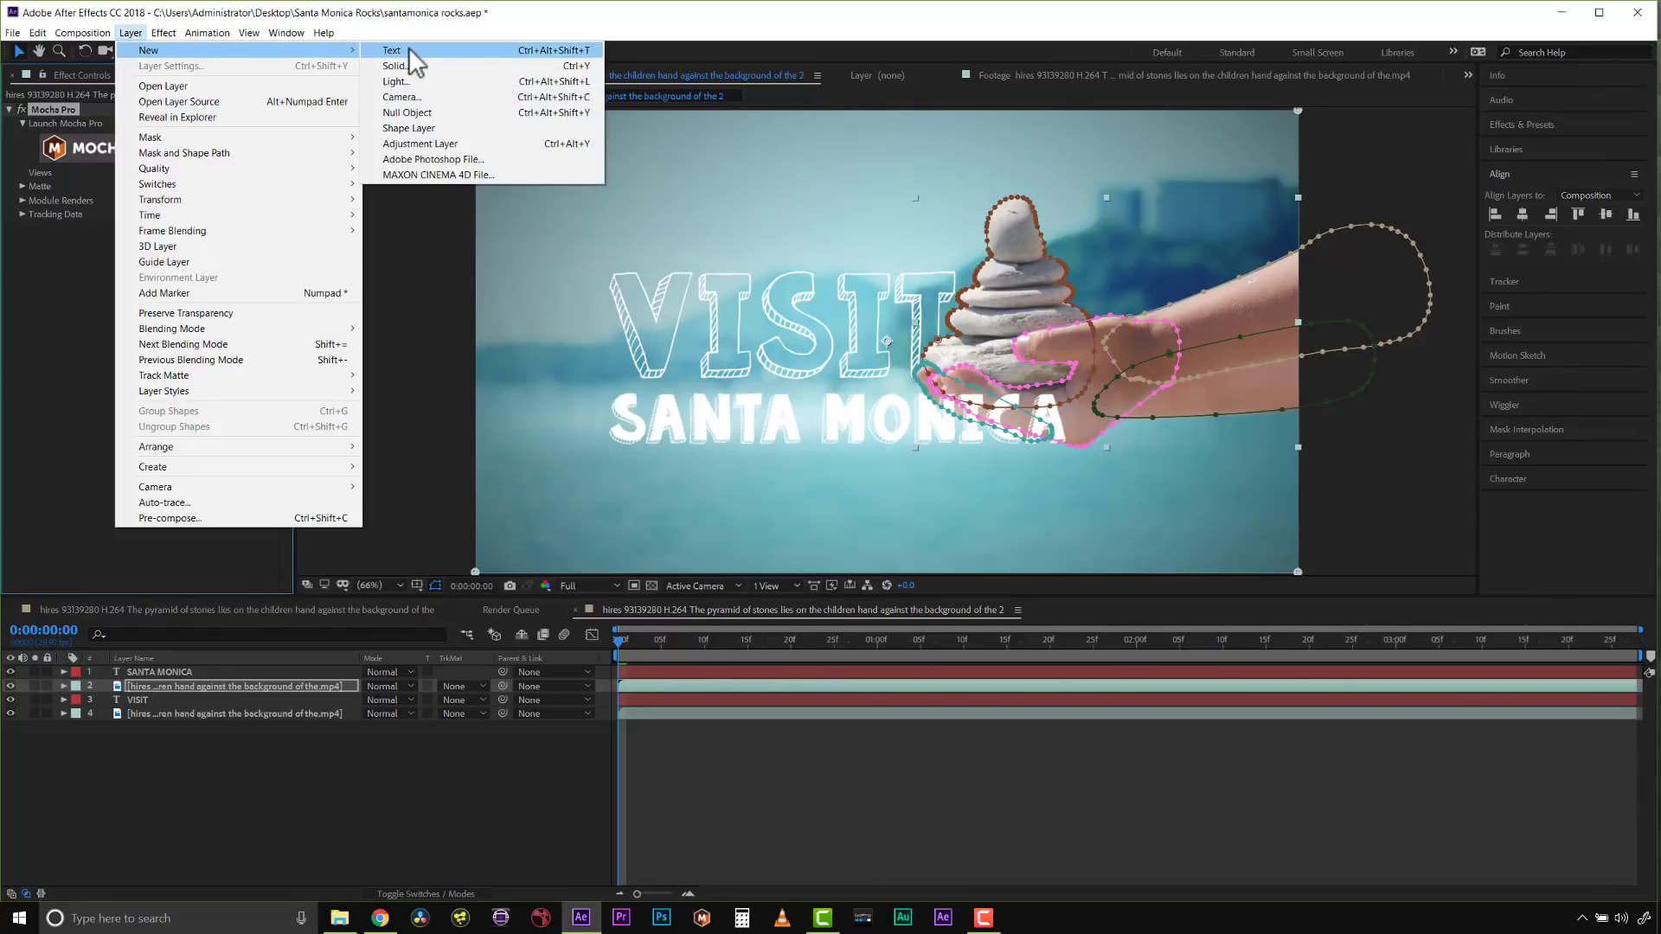
click(402, 113)
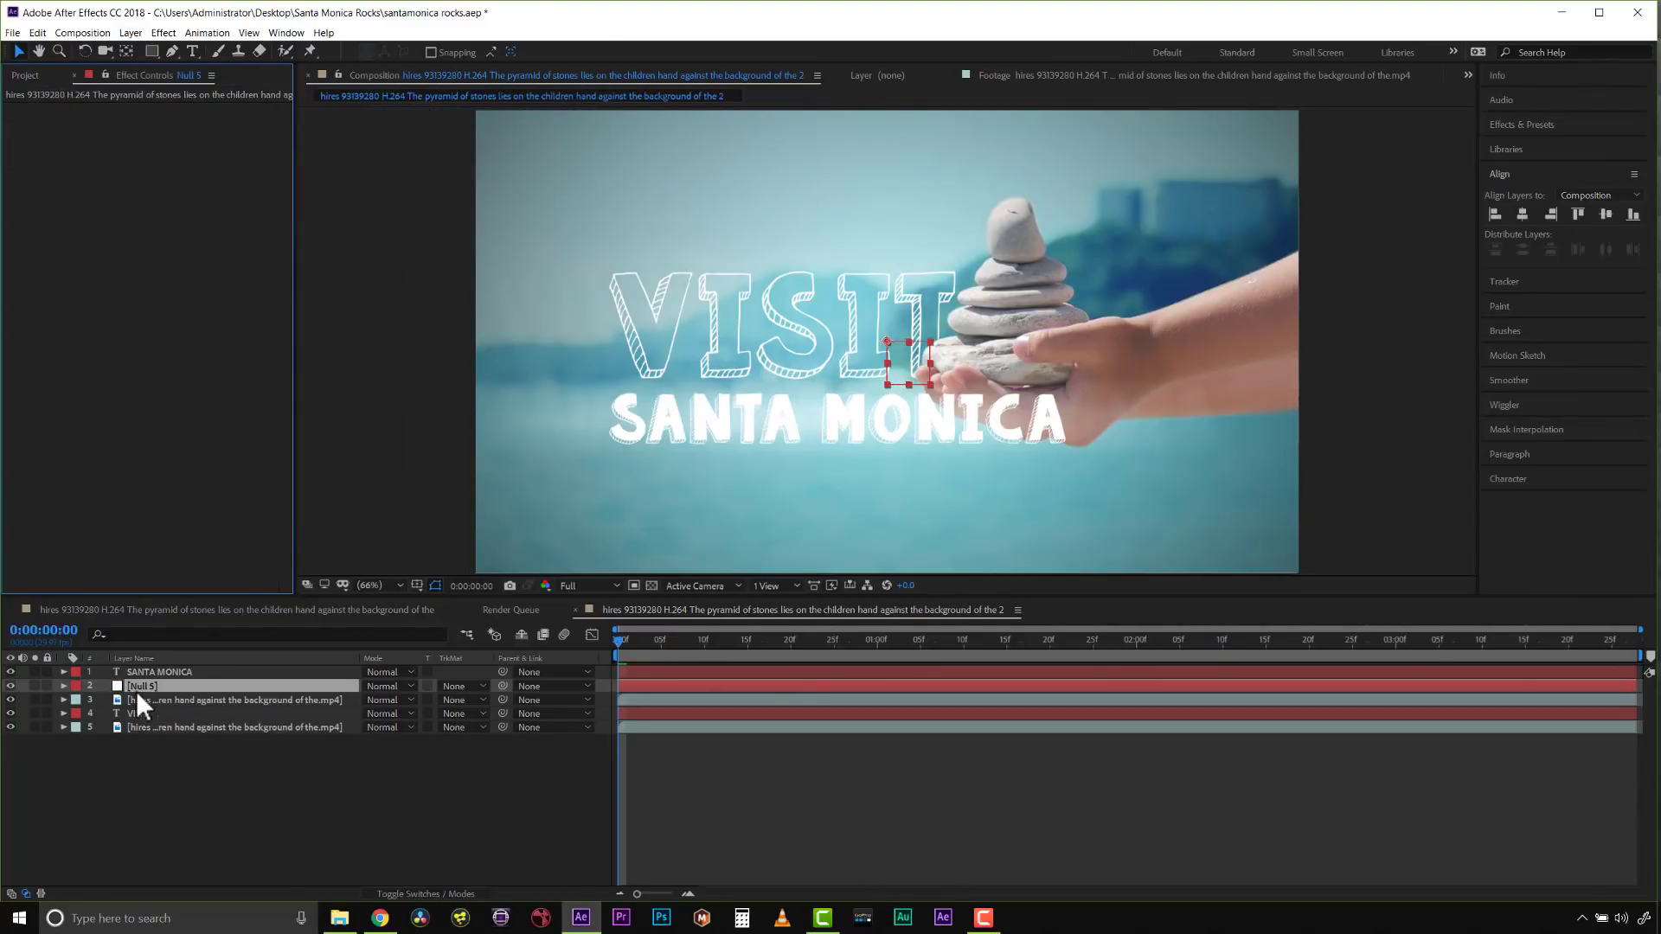
drag(138, 689, 138, 755)
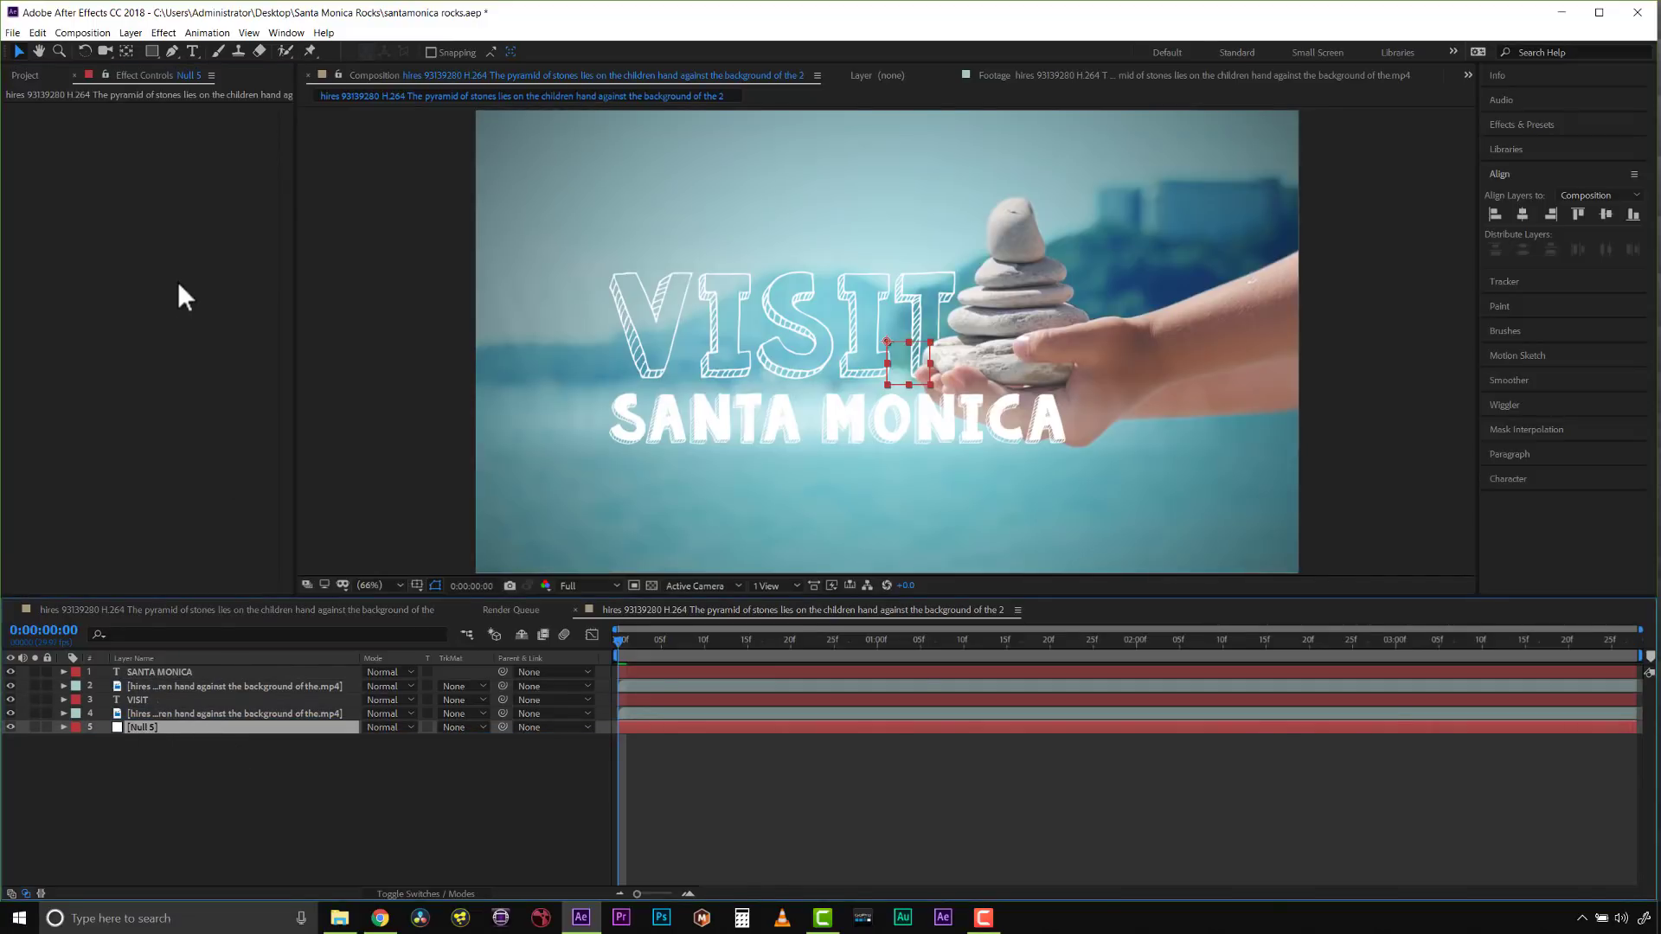
Paste the copied tracking data onto the null layer and expand its Transform properties to inspect the keyframes
click(37, 33)
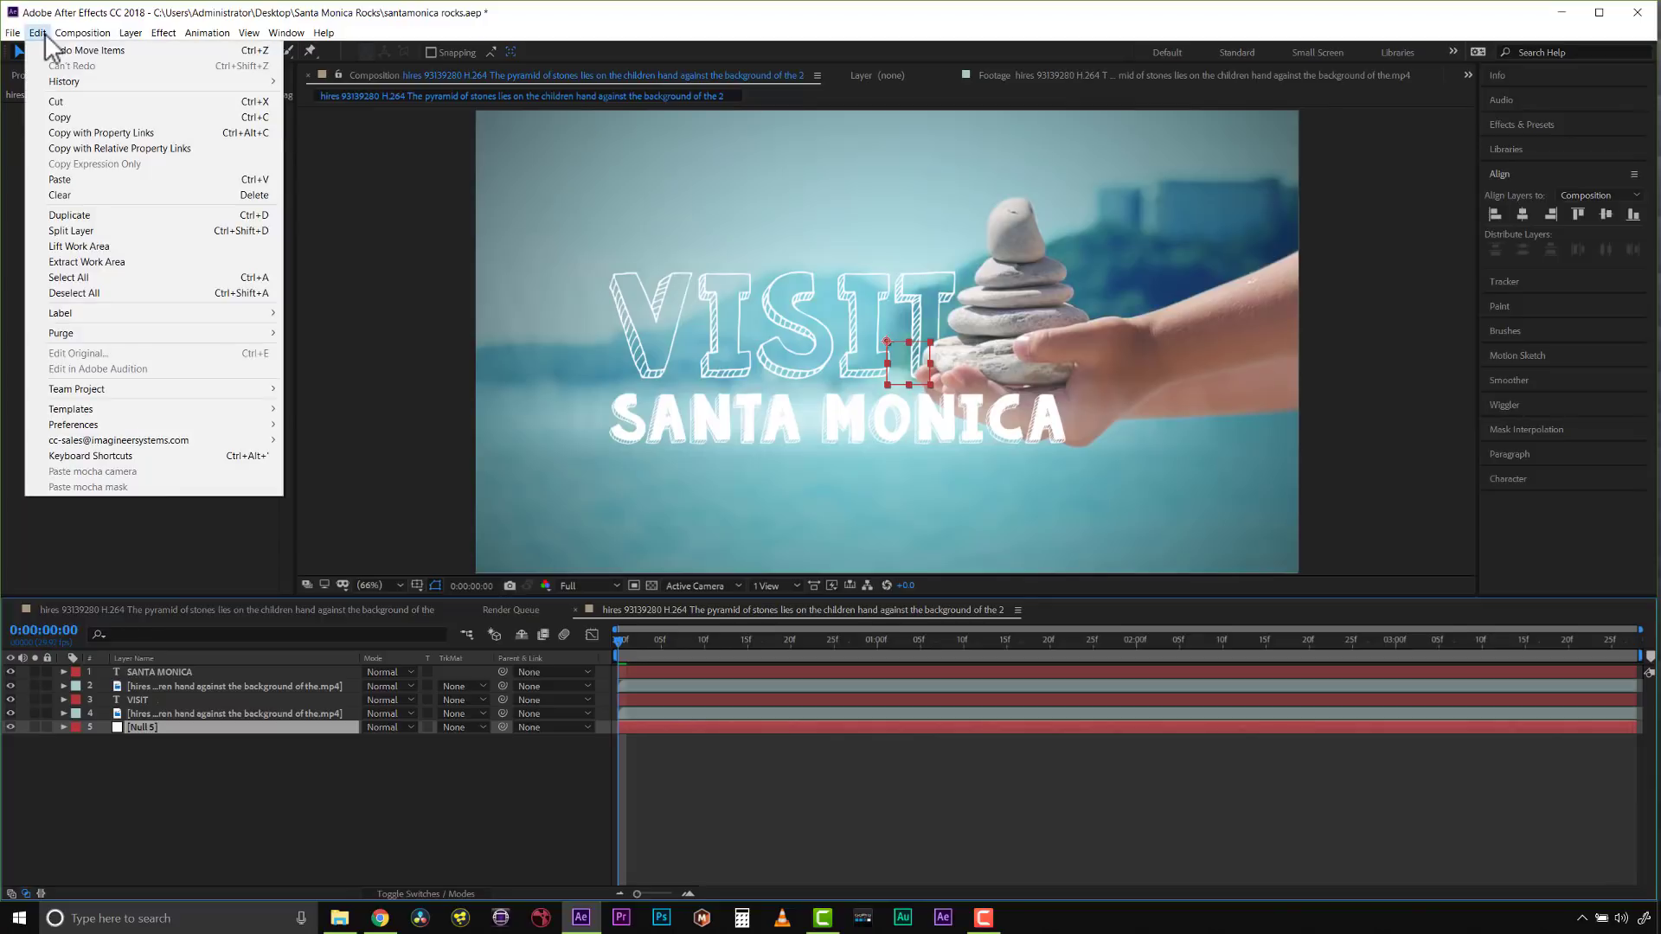
click(56, 179)
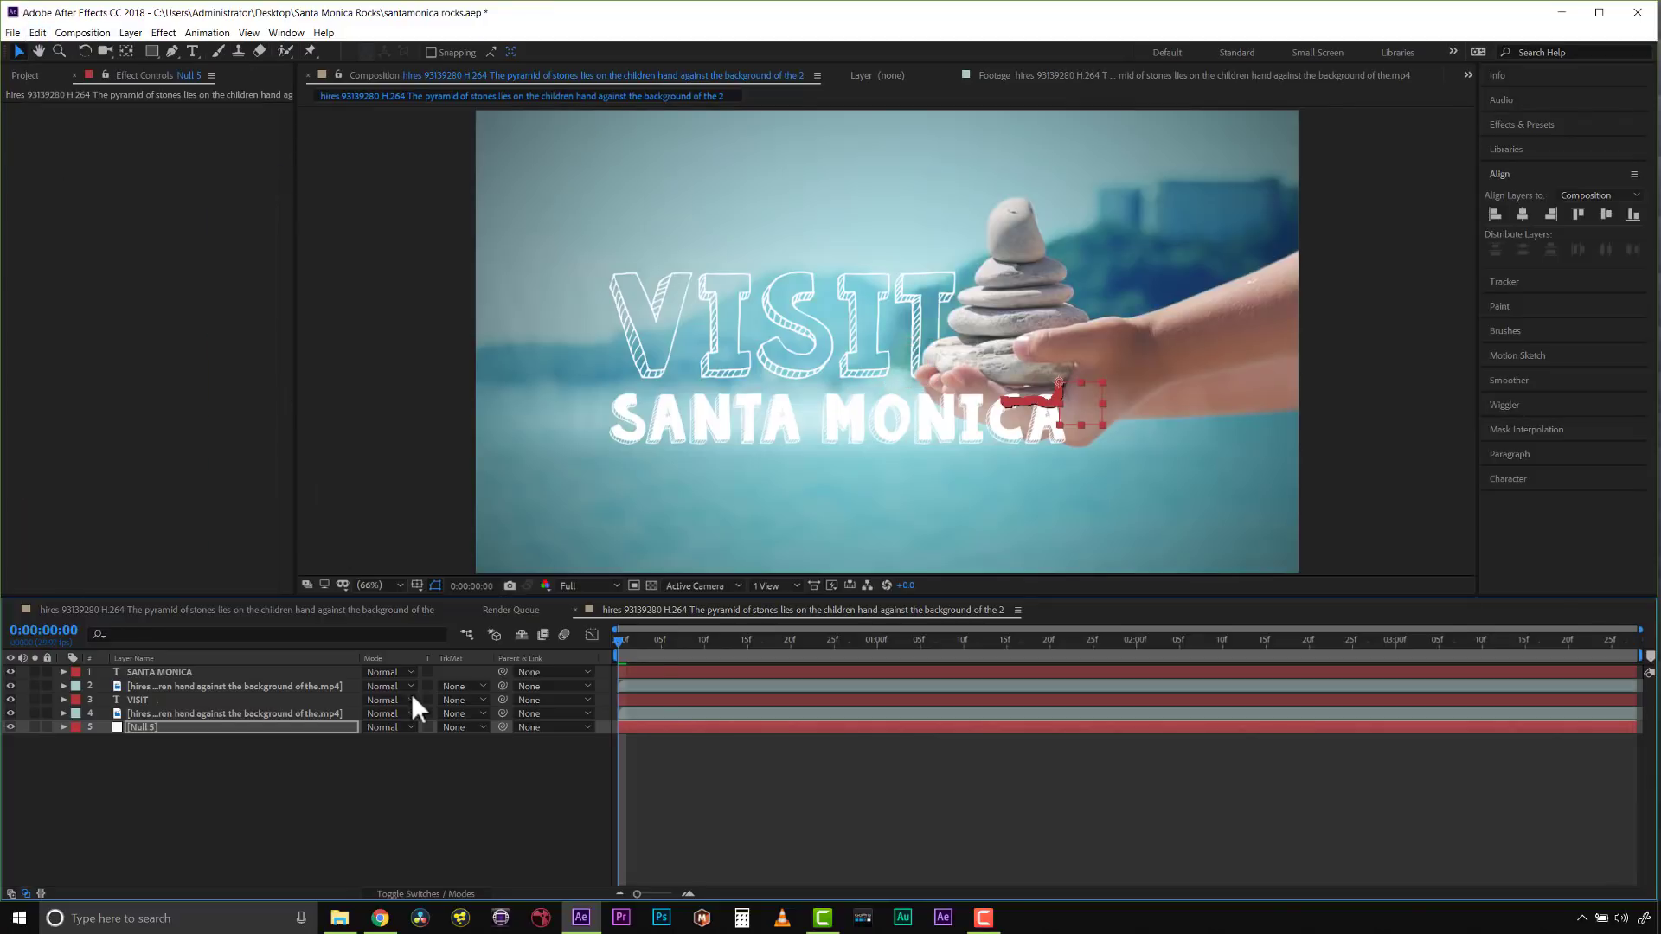
drag(655, 642, 482, 651)
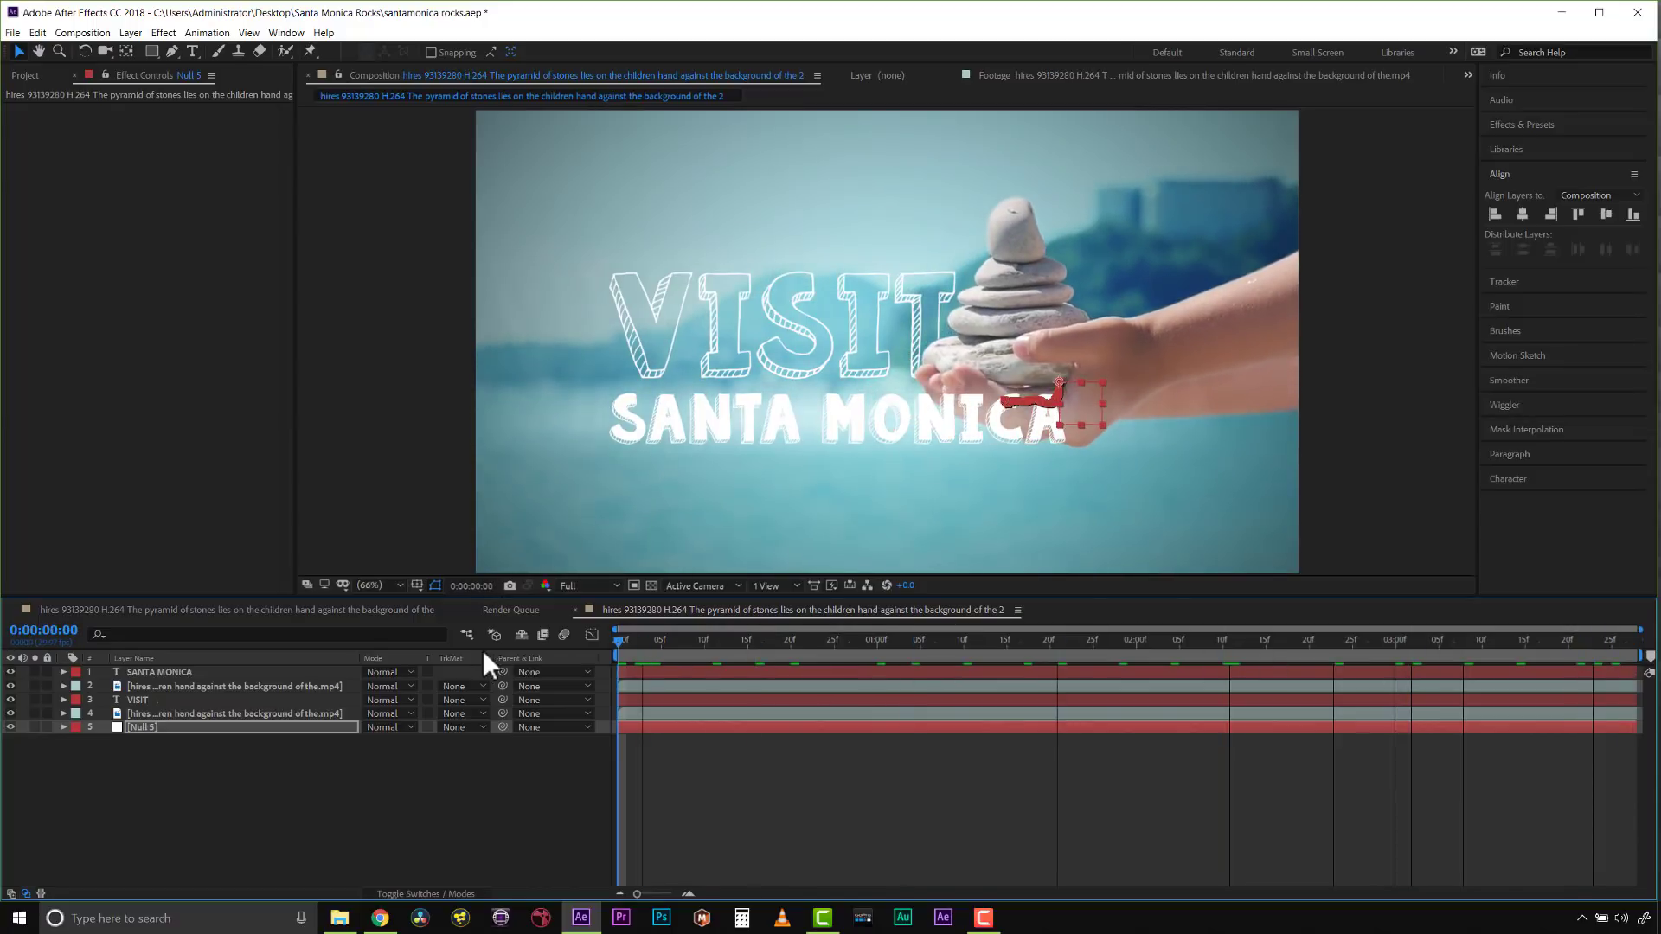
click(64, 725)
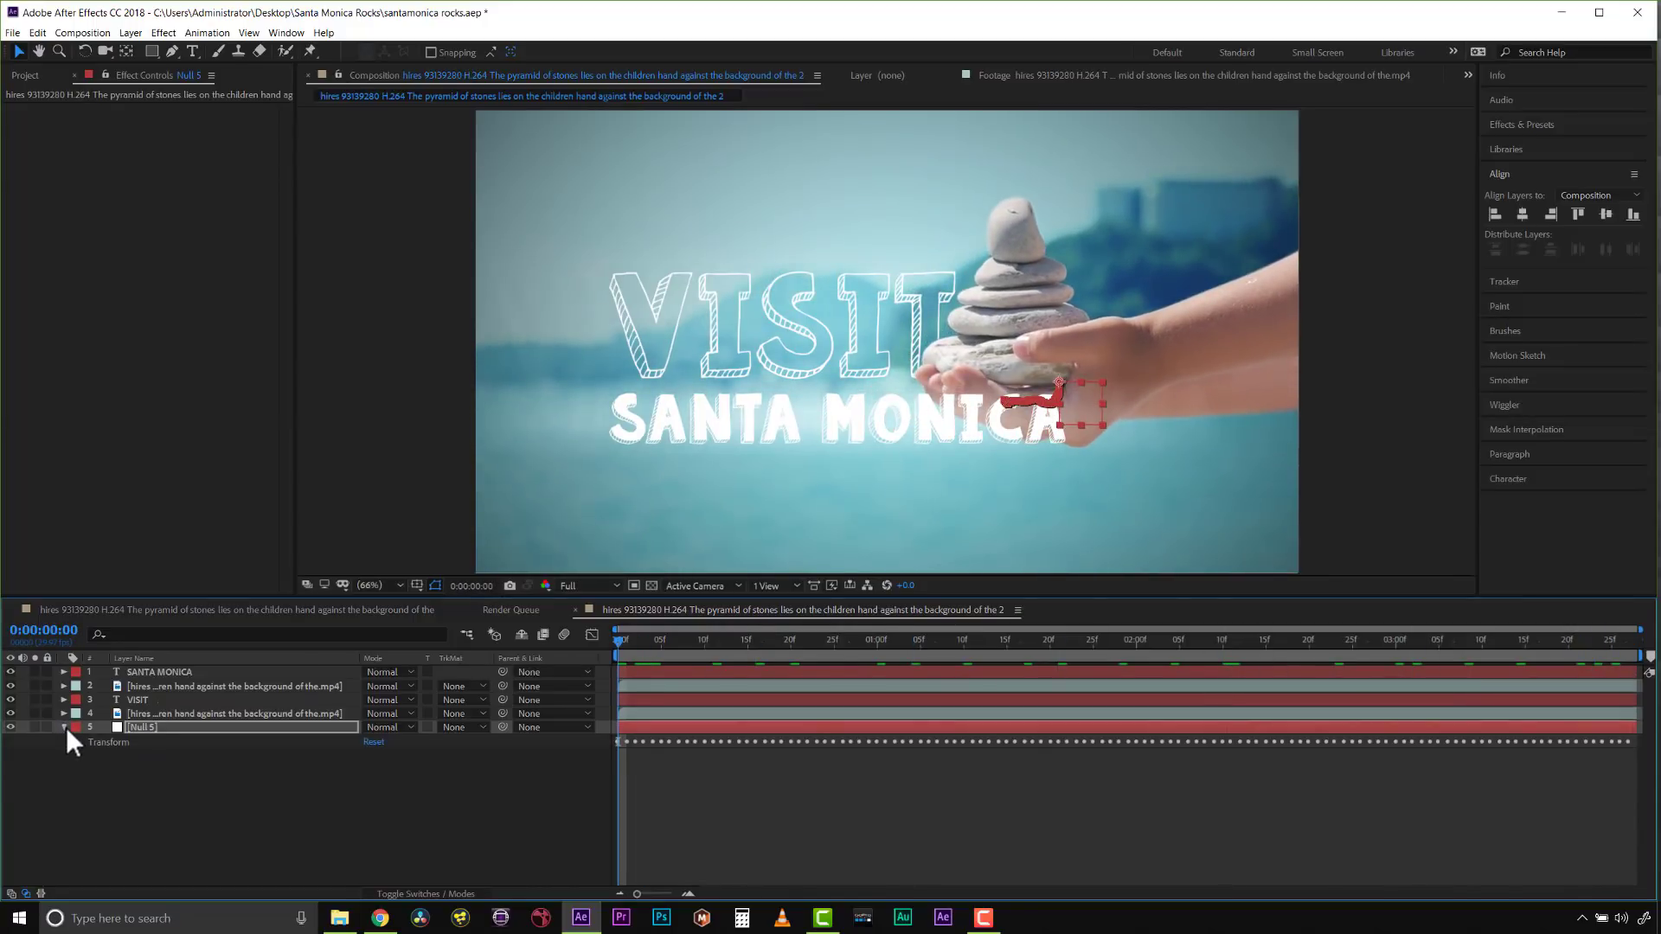
click(77, 742)
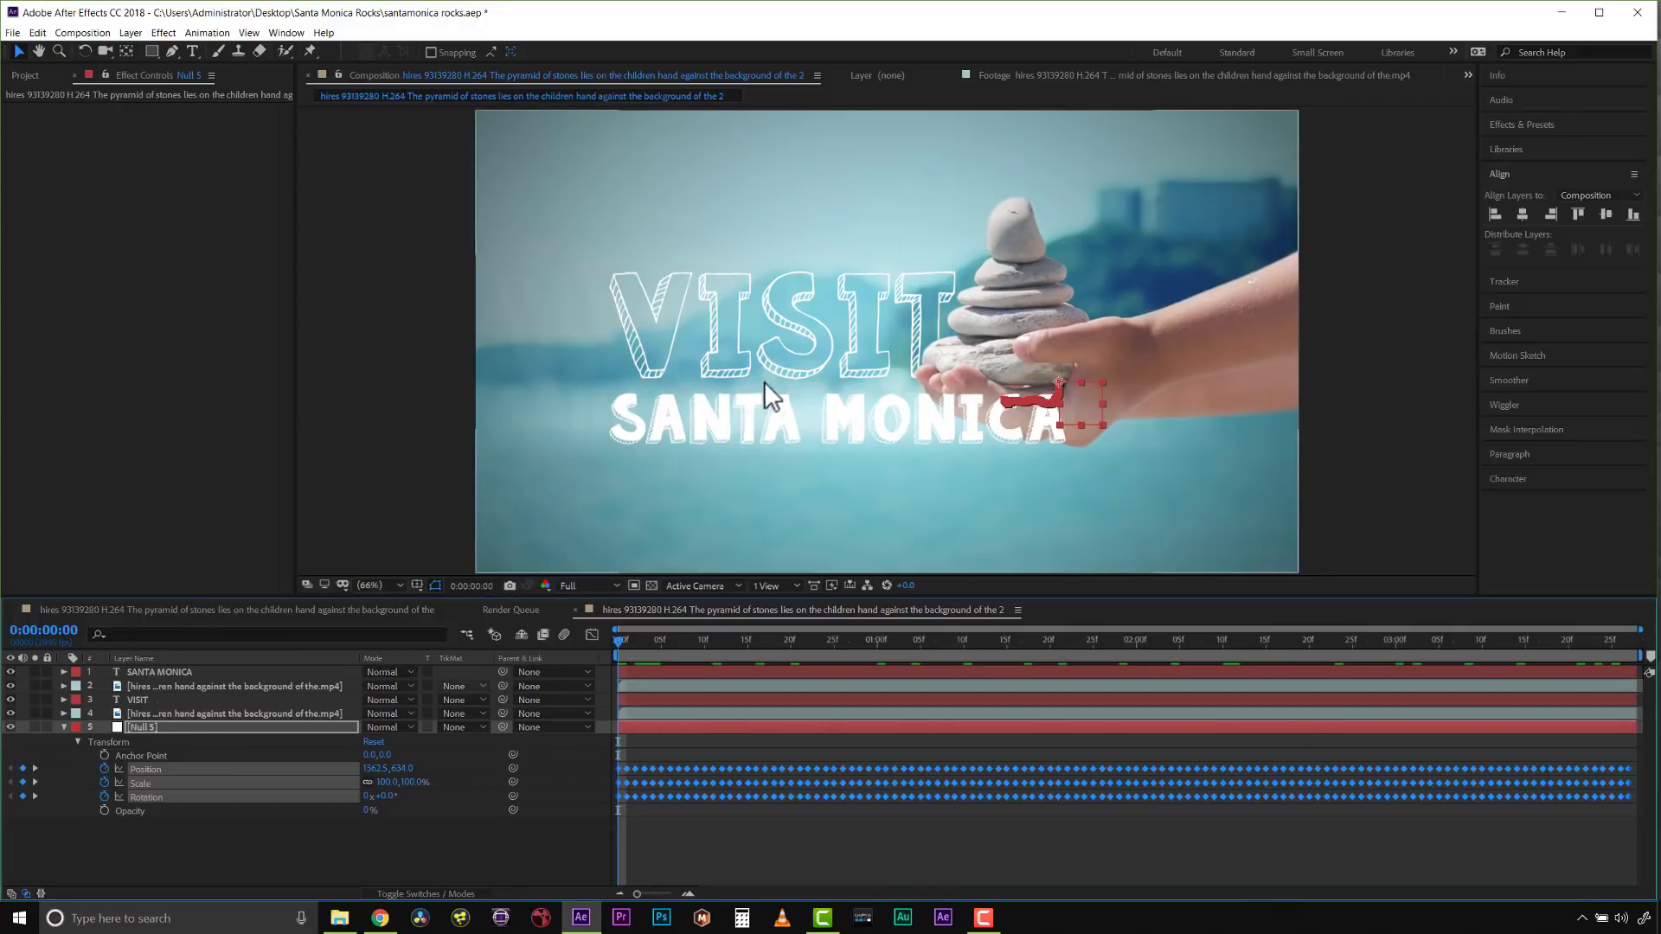
Parent the SANTA MONICA and VISIT text layers to the Null 5 layer carrying the tracking data
click(147, 672)
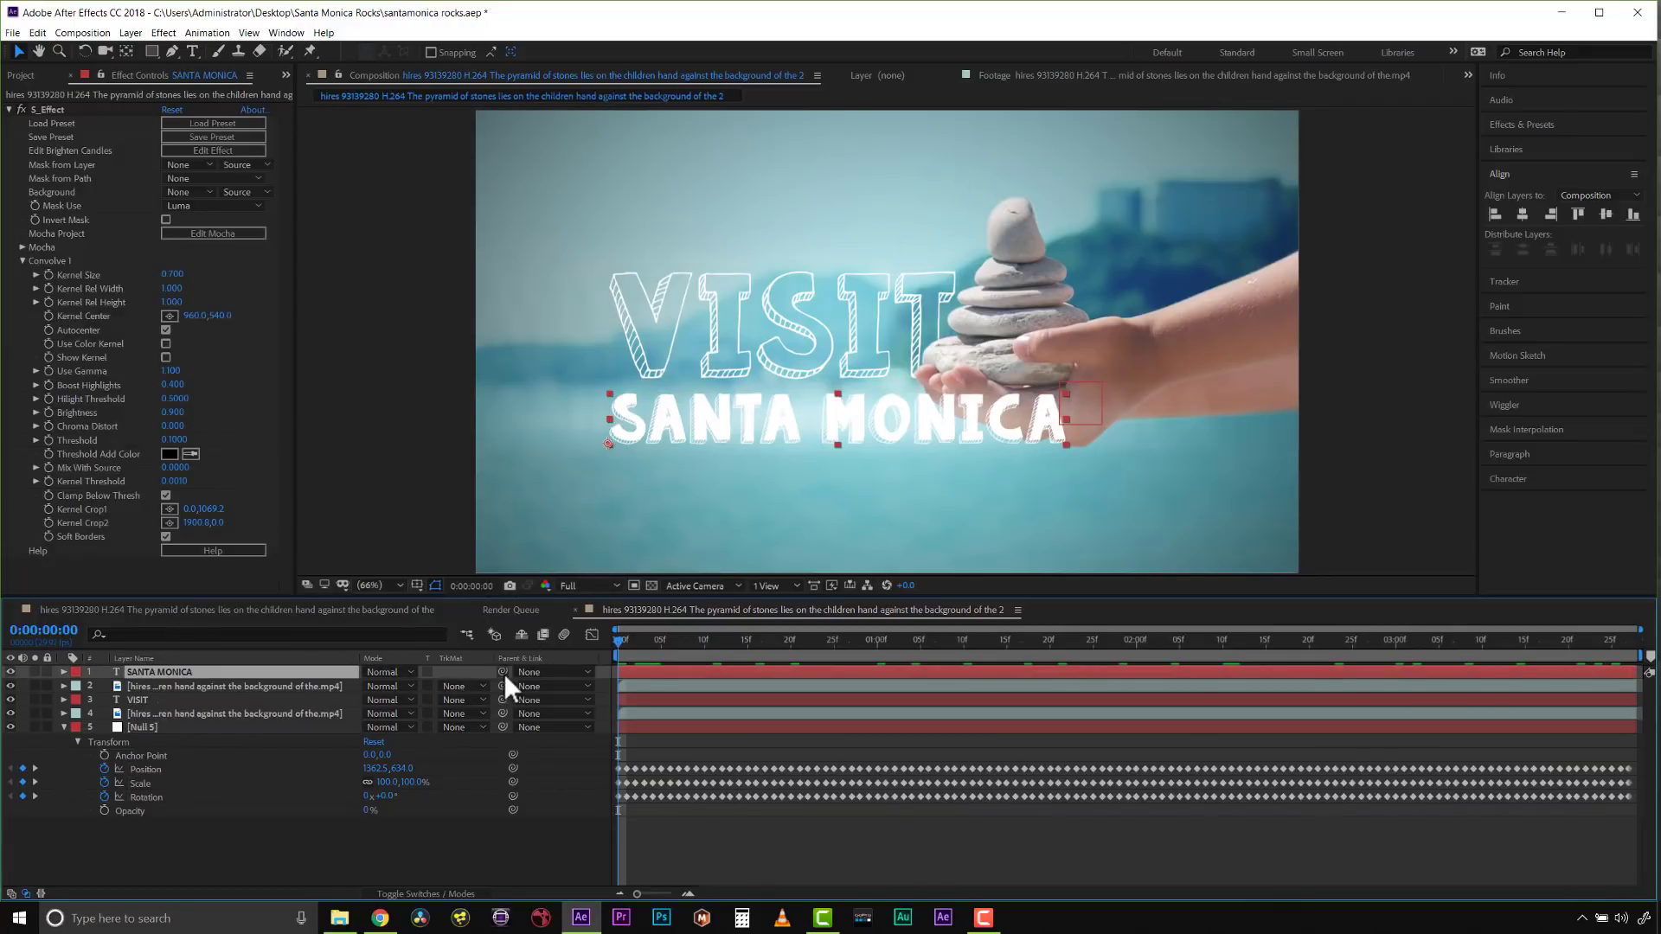
drag(503, 672, 127, 729)
click(164, 700)
key(e)
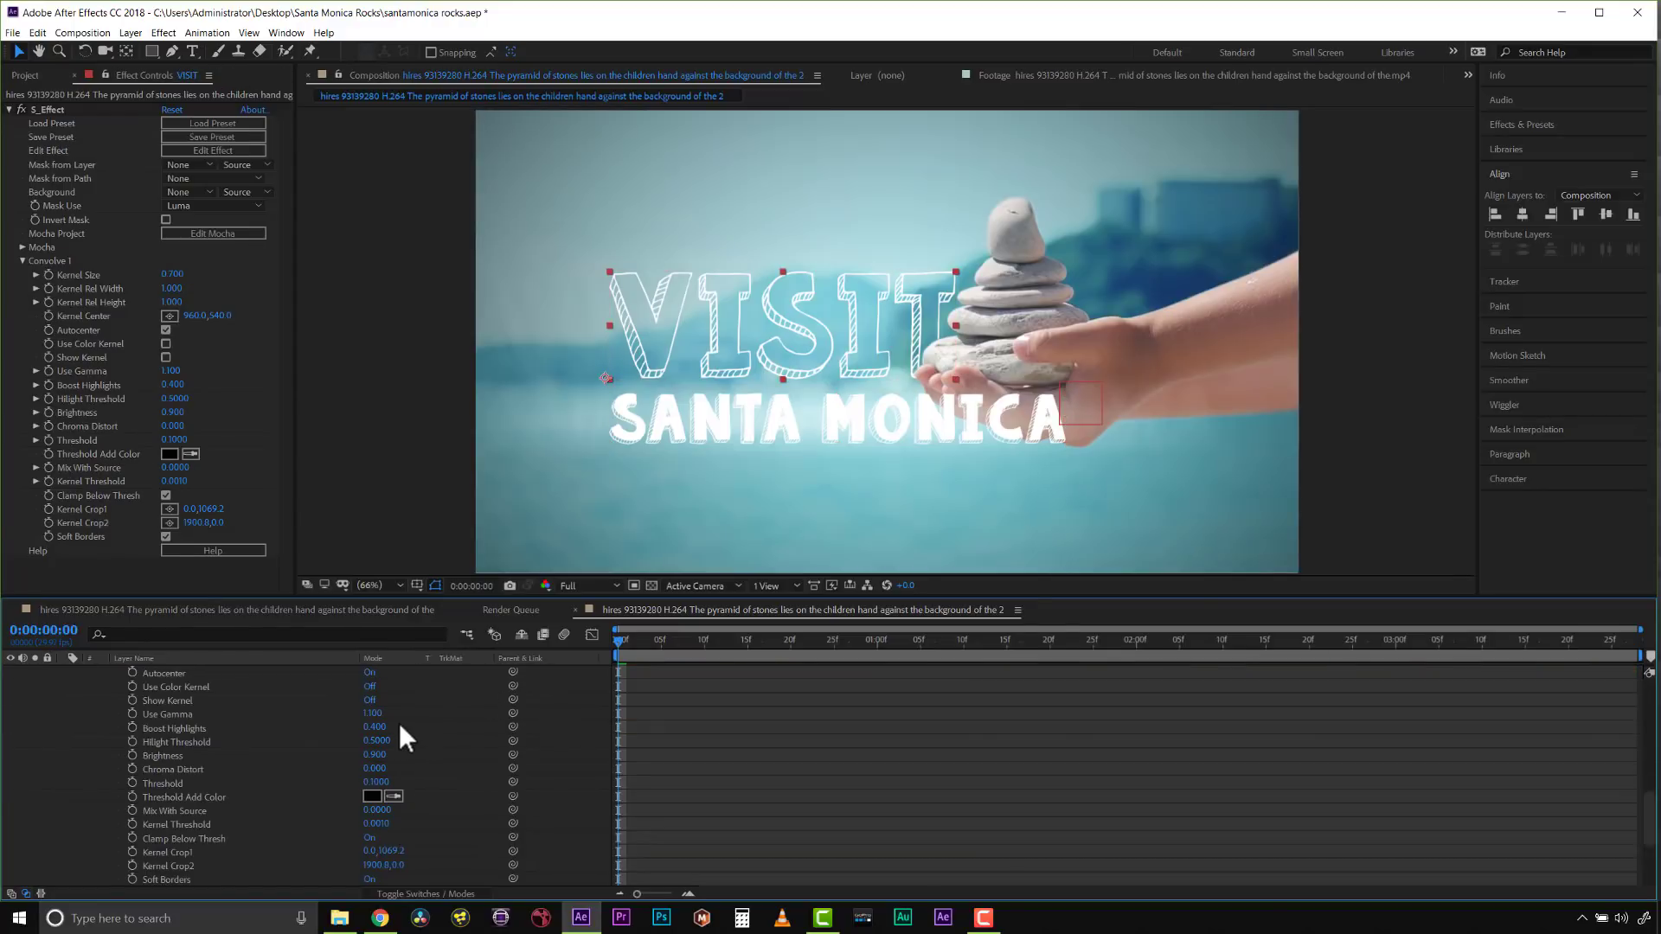
scroll(398, 723, up, 5)
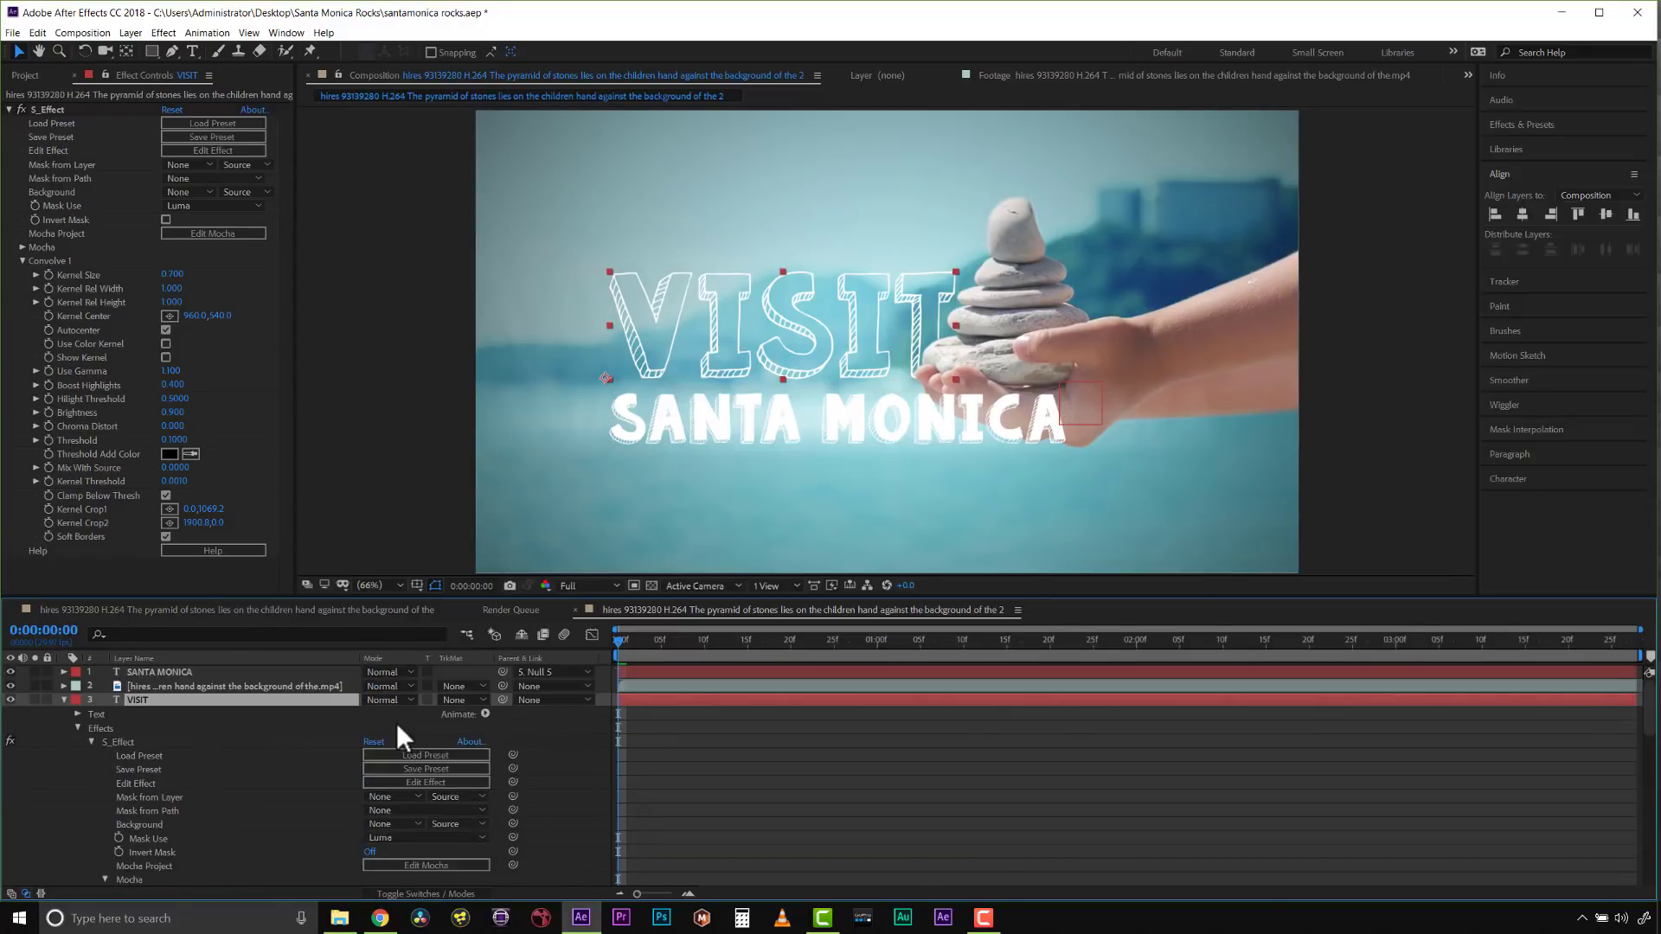
click(64, 699)
click(524, 699)
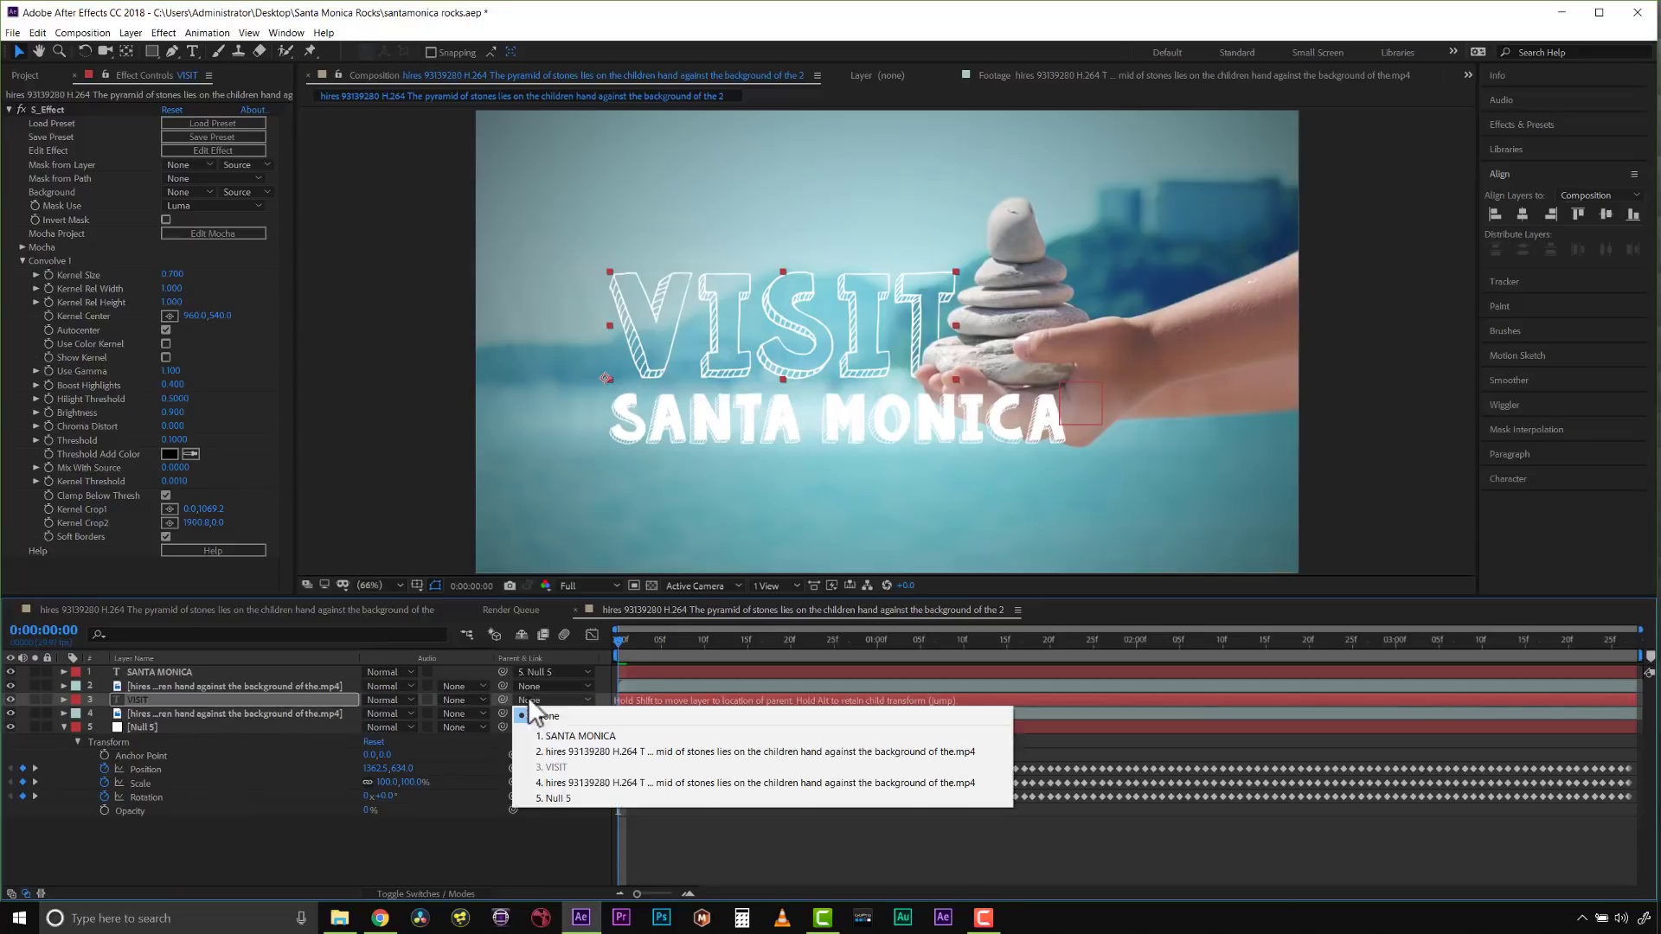
click(567, 798)
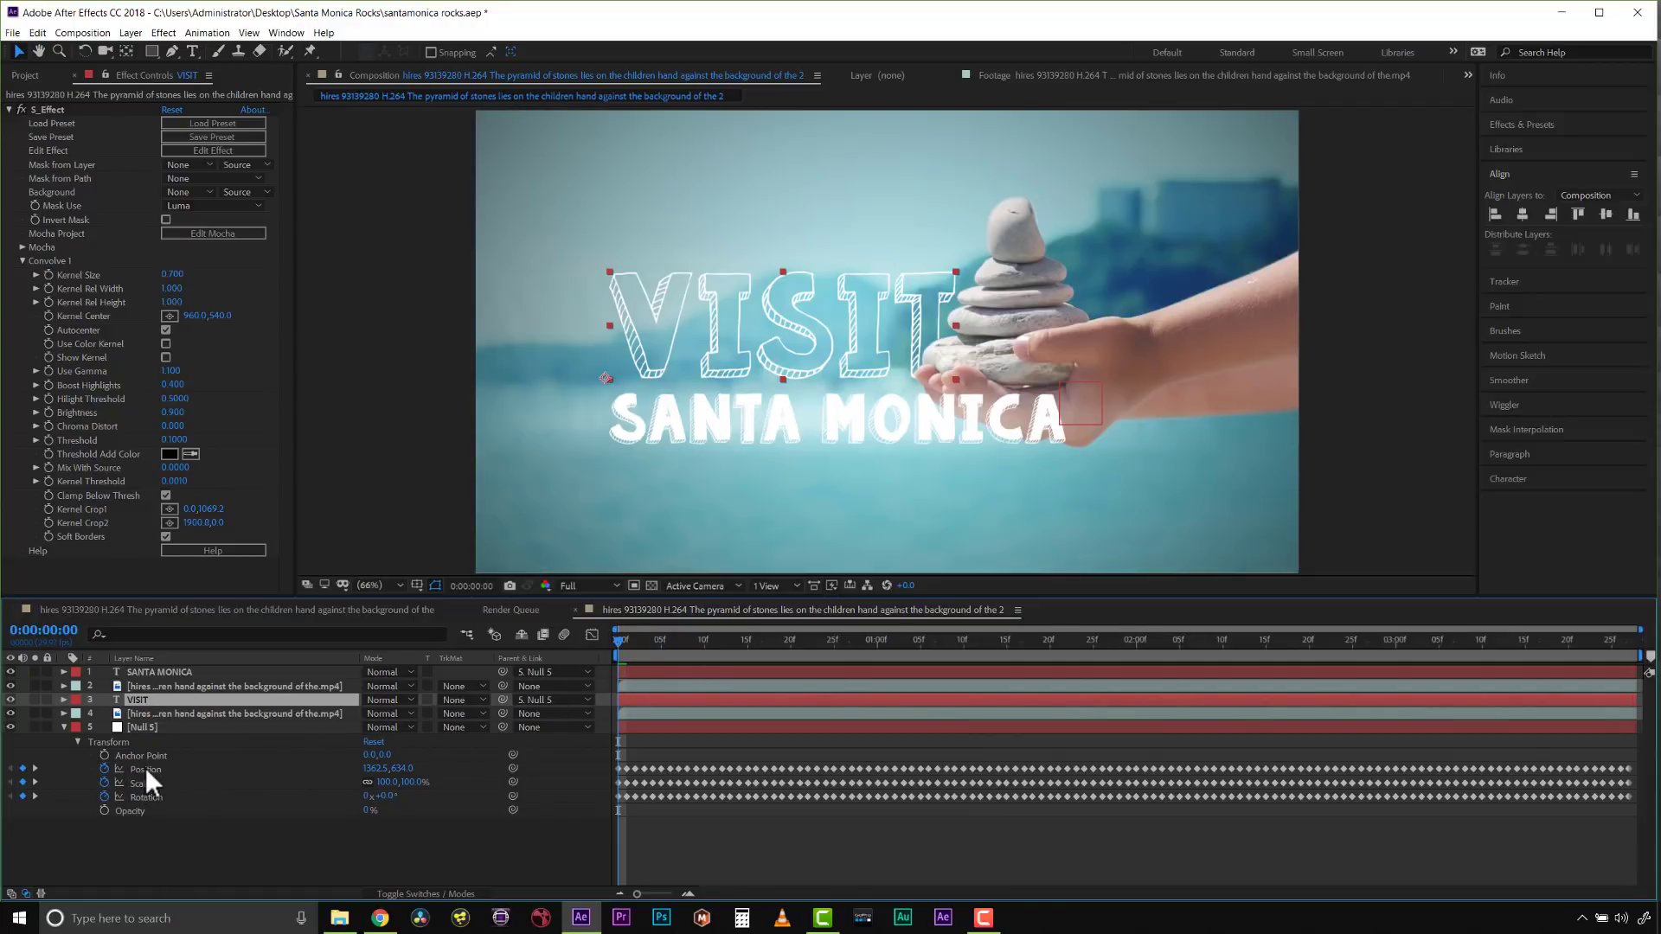
Preview the composition to check how the title follows the hand, and return to the first frame
key(space)
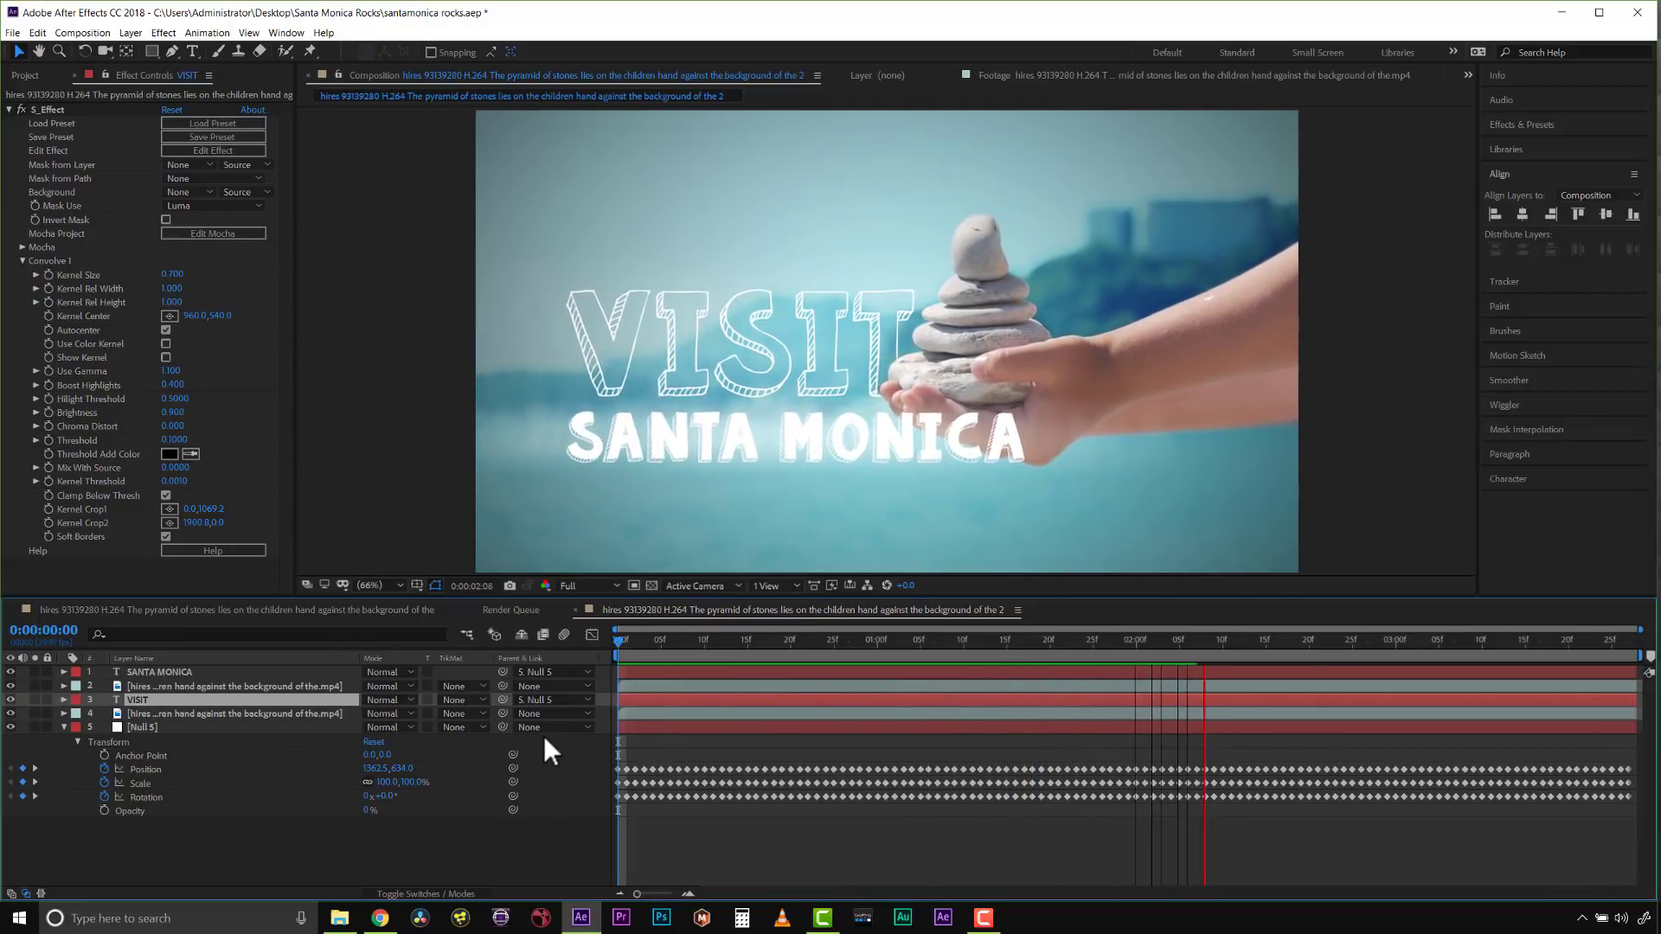
key(space)
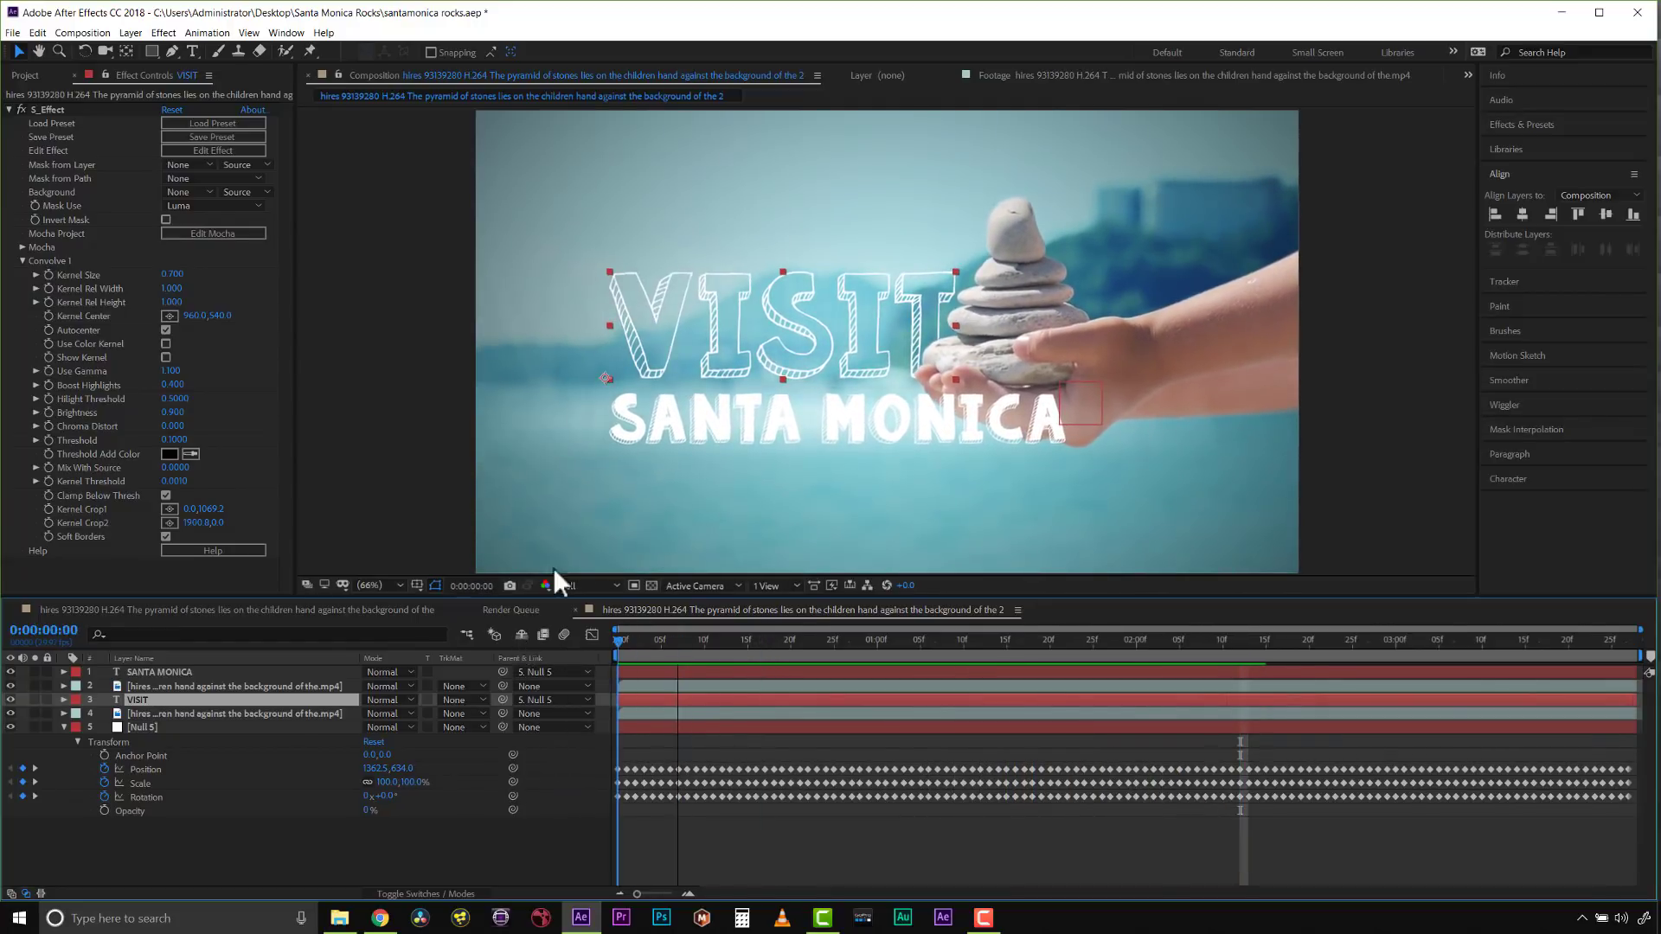
key(Home)
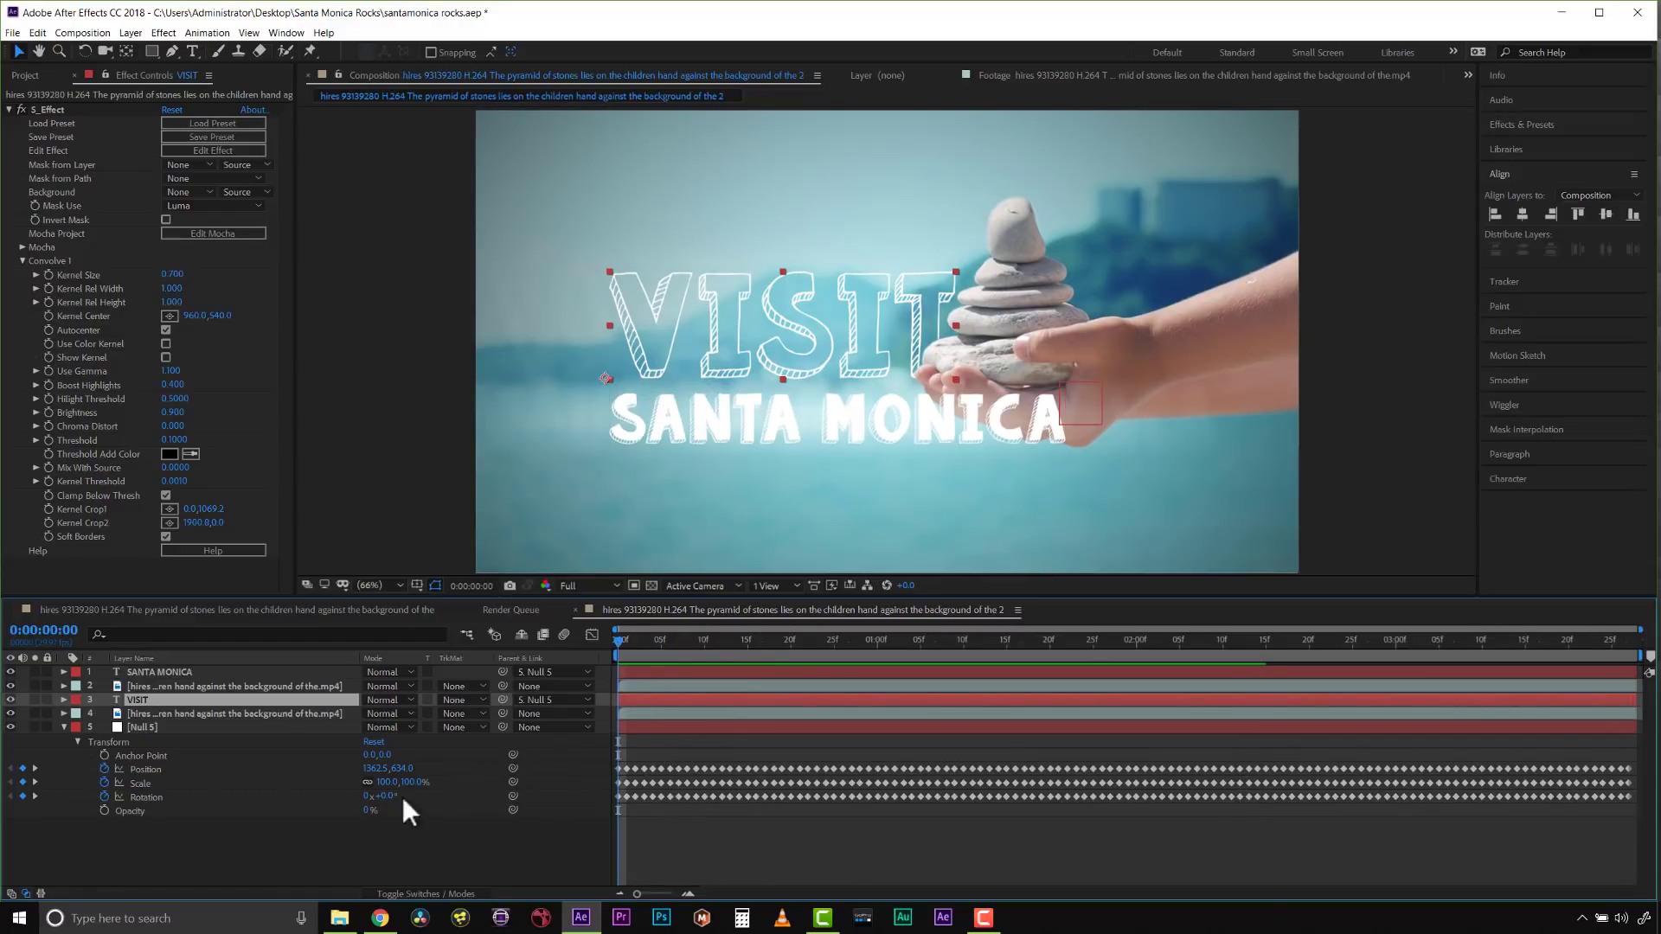
Remove the Scale and Rotation keyframes from the null, keeping only the Position animation, and preview the title's motion
click(105, 782)
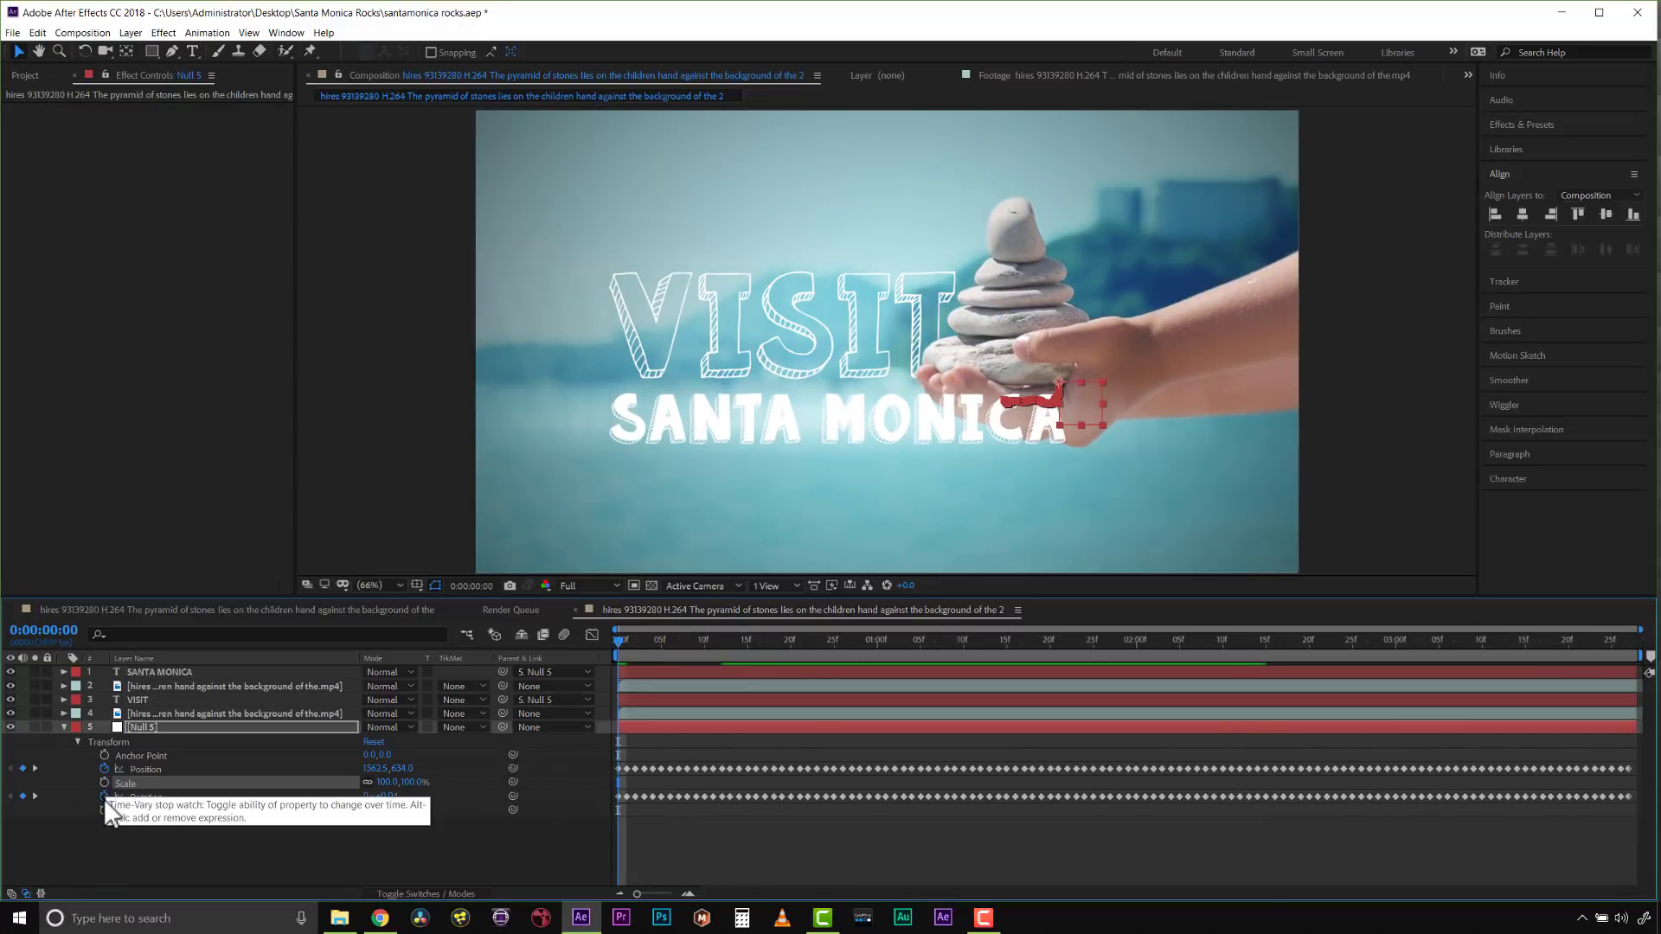
click(104, 797)
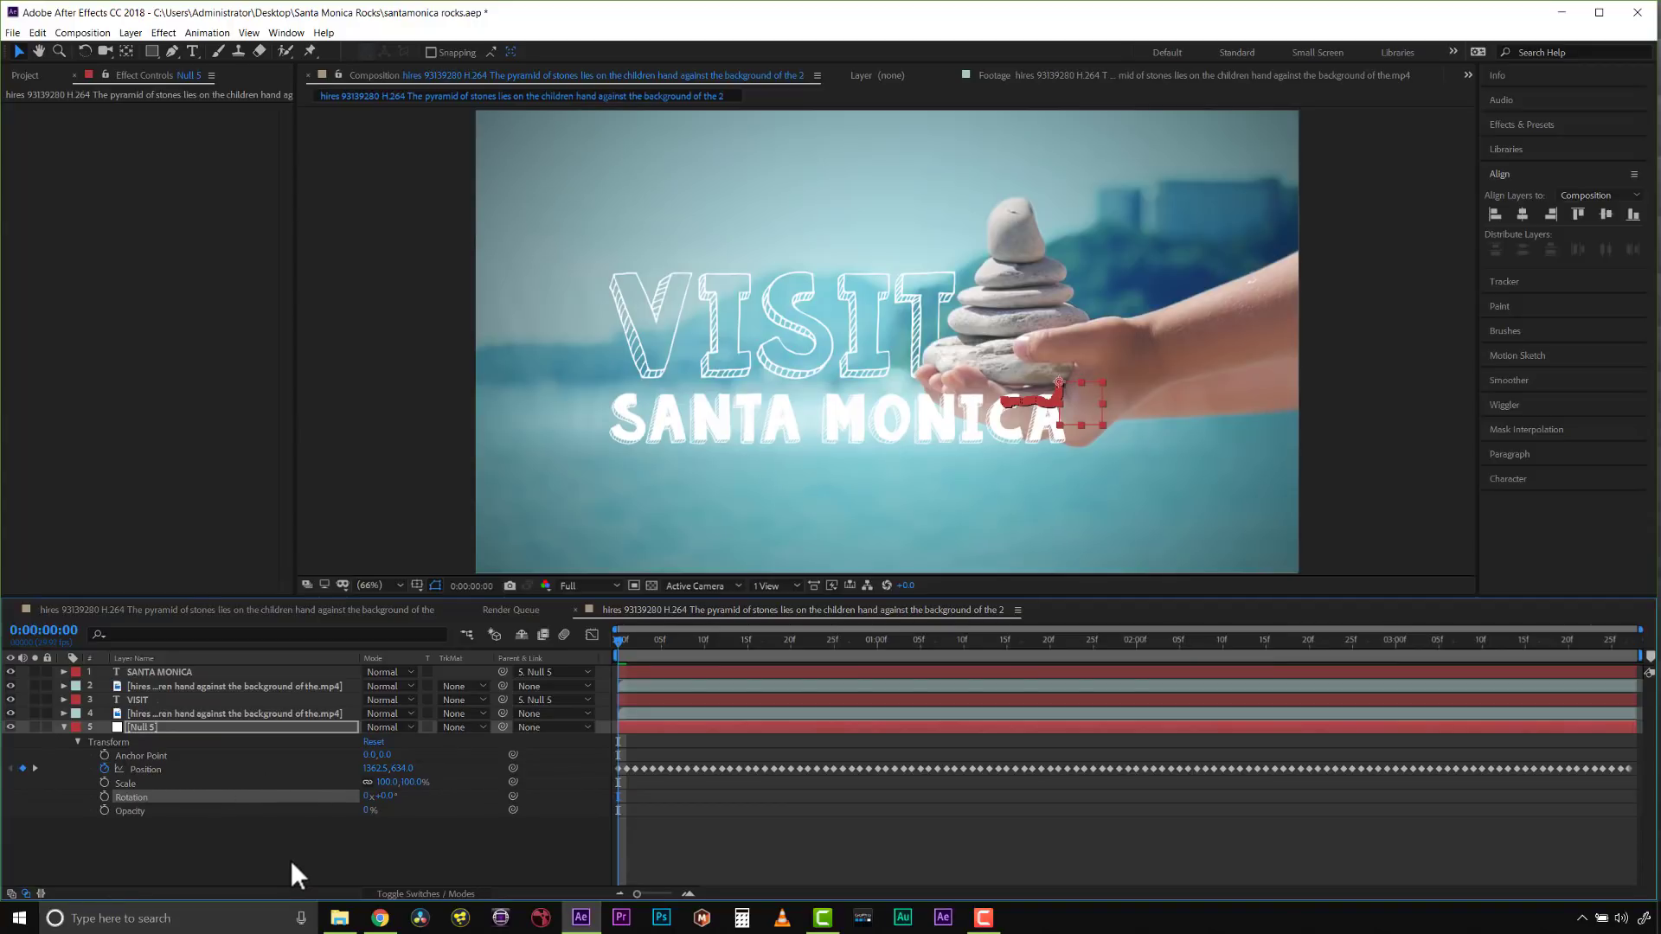
key(space)
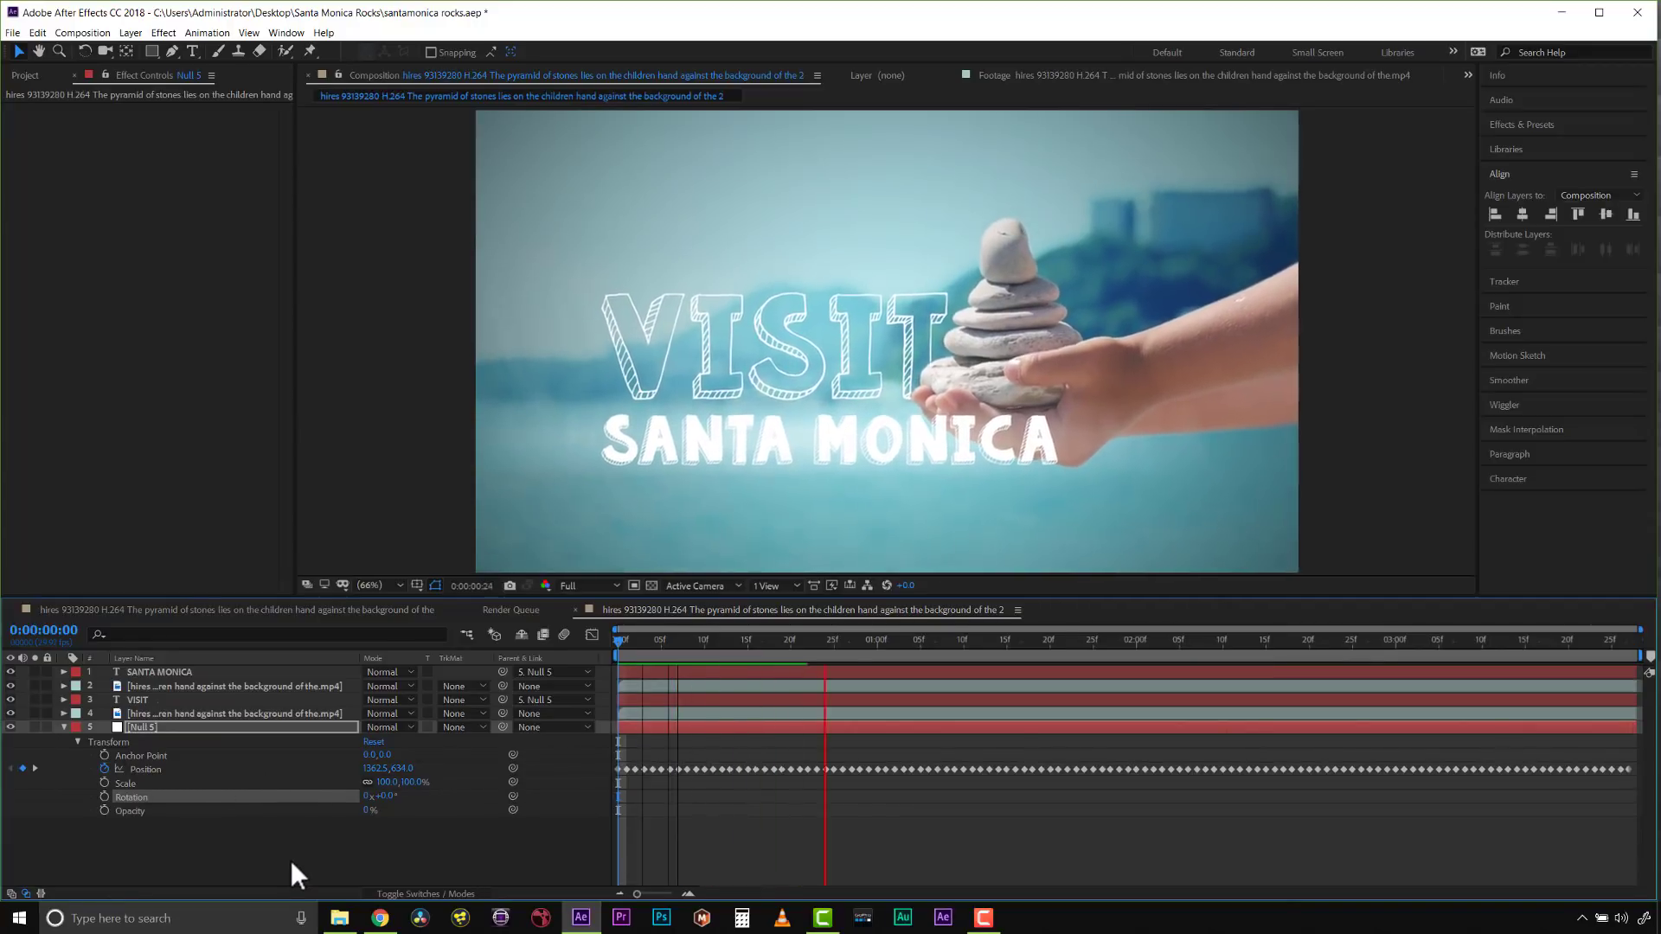